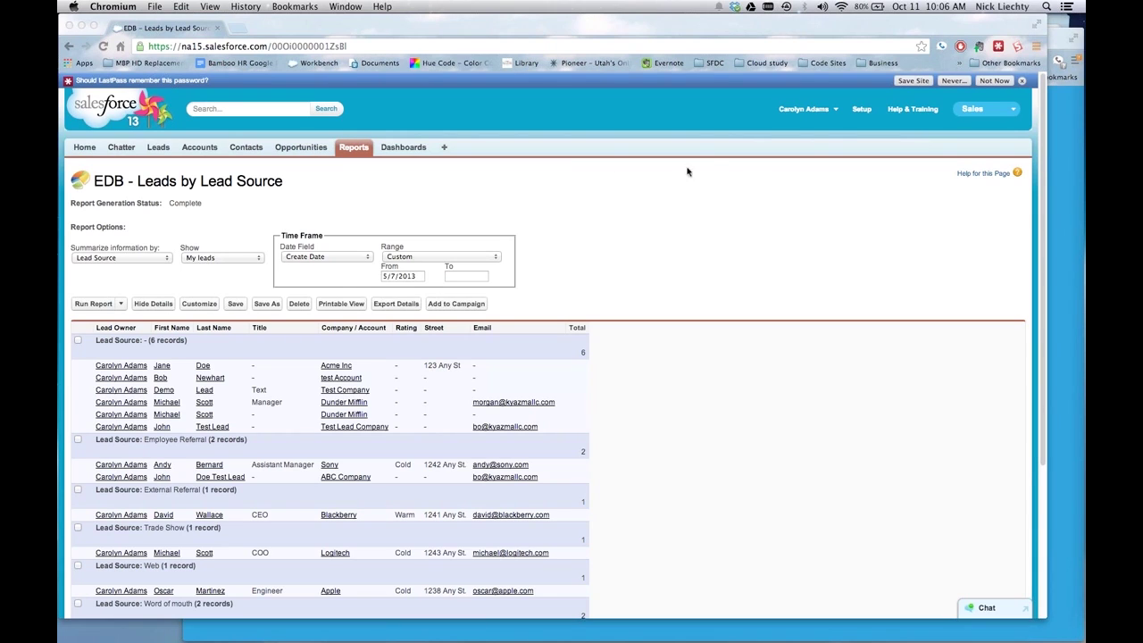
Step: Open the reports list, show all items across all folders and filter it by "lead"
left_click(355, 150)
left_click(356, 150)
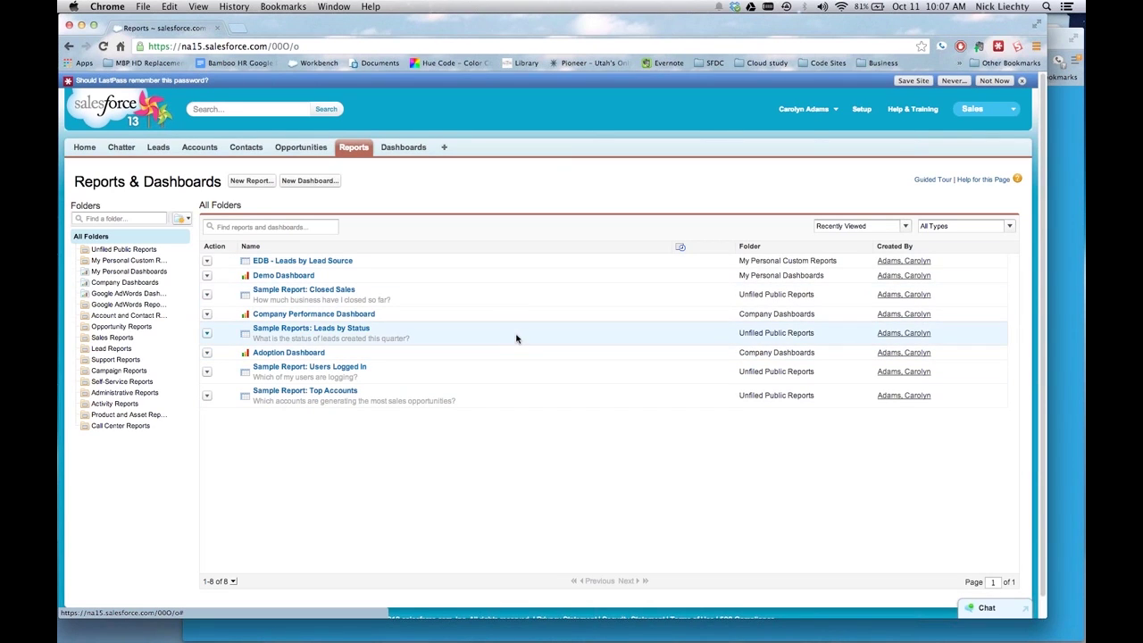
left_click(830, 229)
left_click(832, 239)
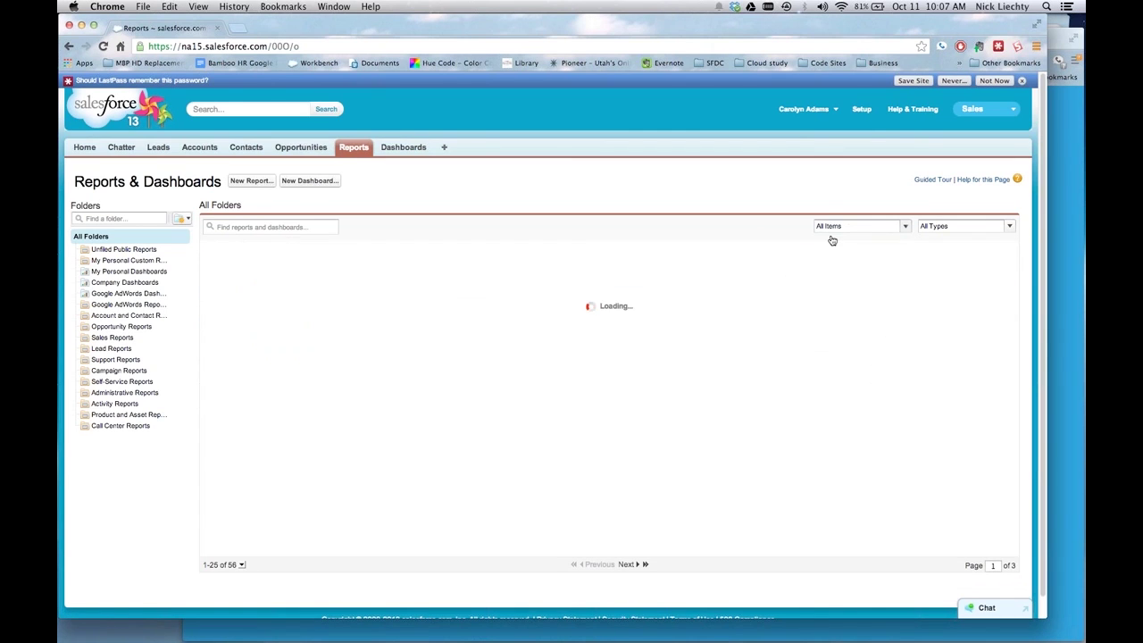
left_click(332, 229)
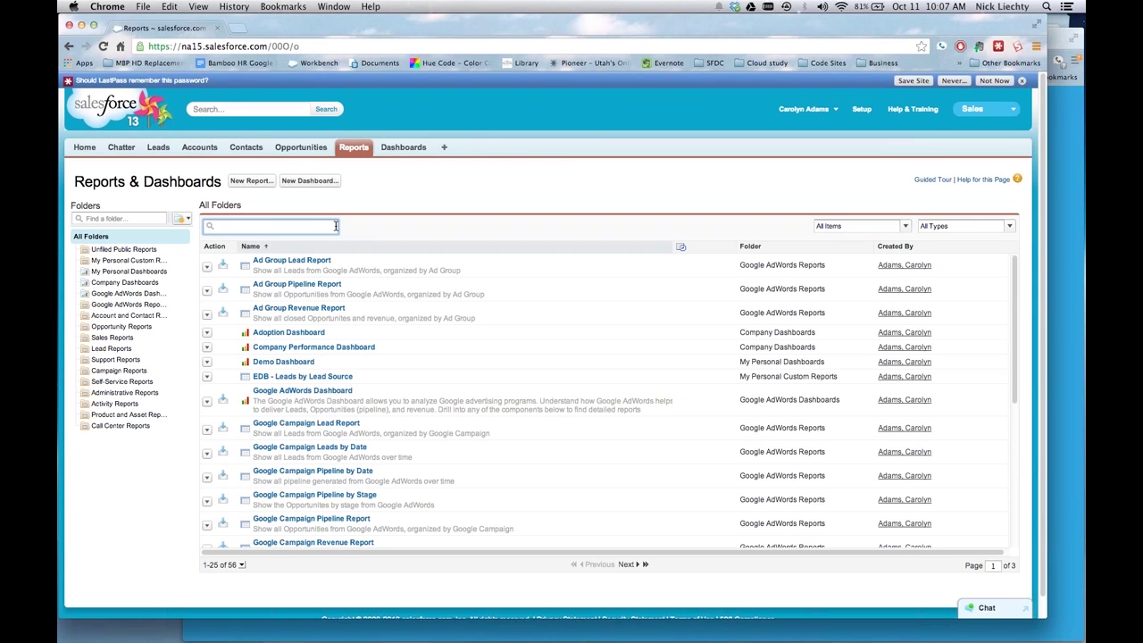
type("lead")
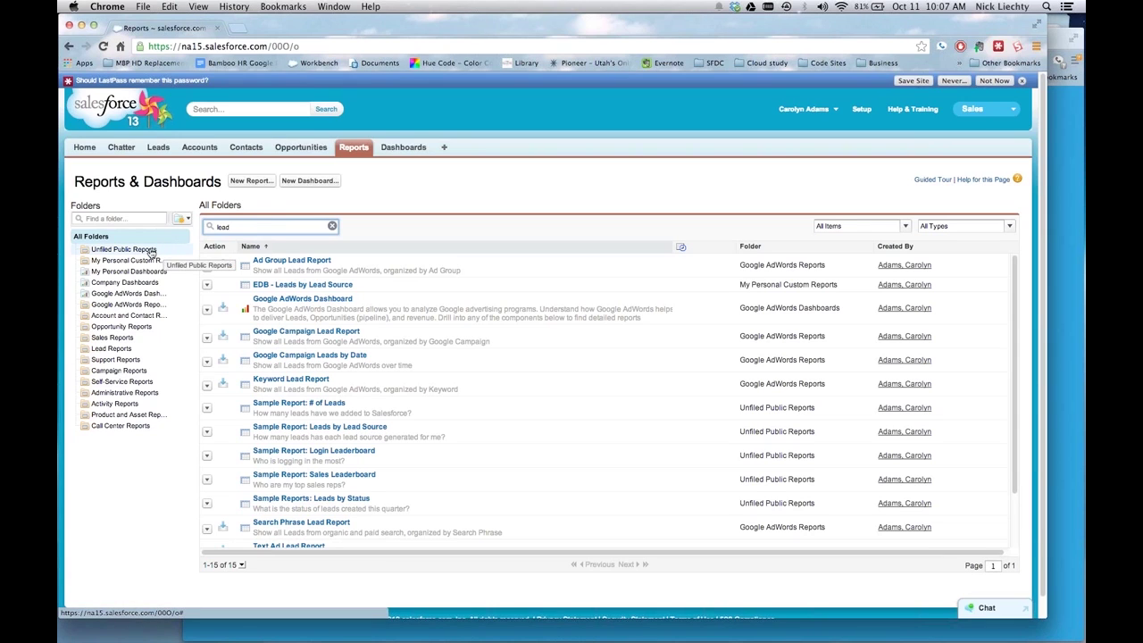
Step: Browse the reports in the Call Center Reports, Lead Reports and Sales Reports folders
left_click(125, 425)
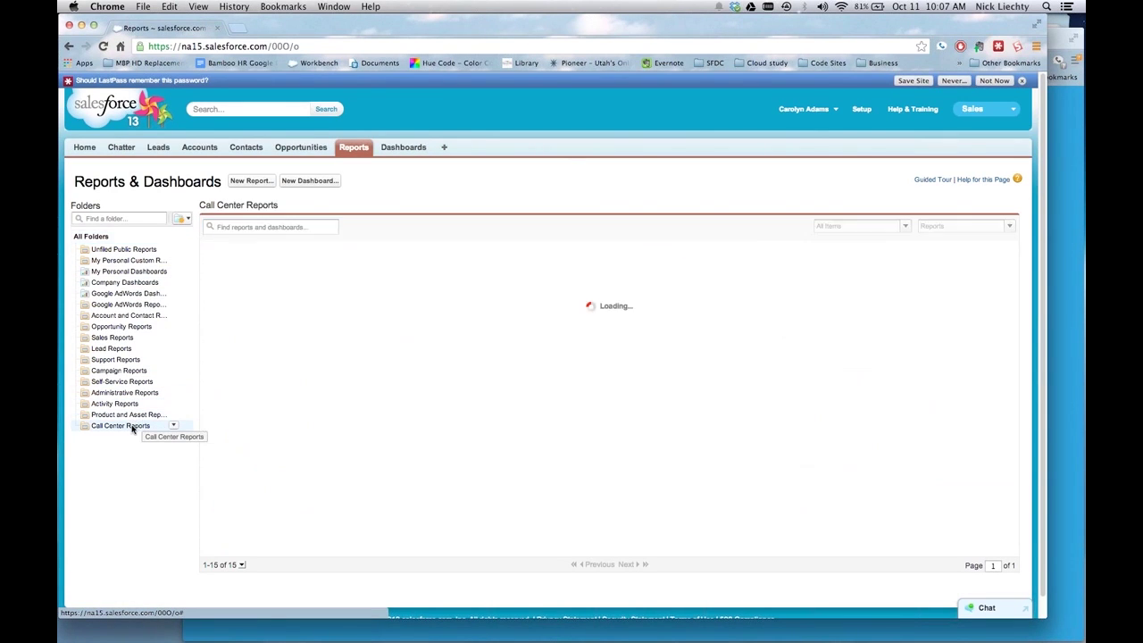
left_click(115, 361)
left_click(113, 350)
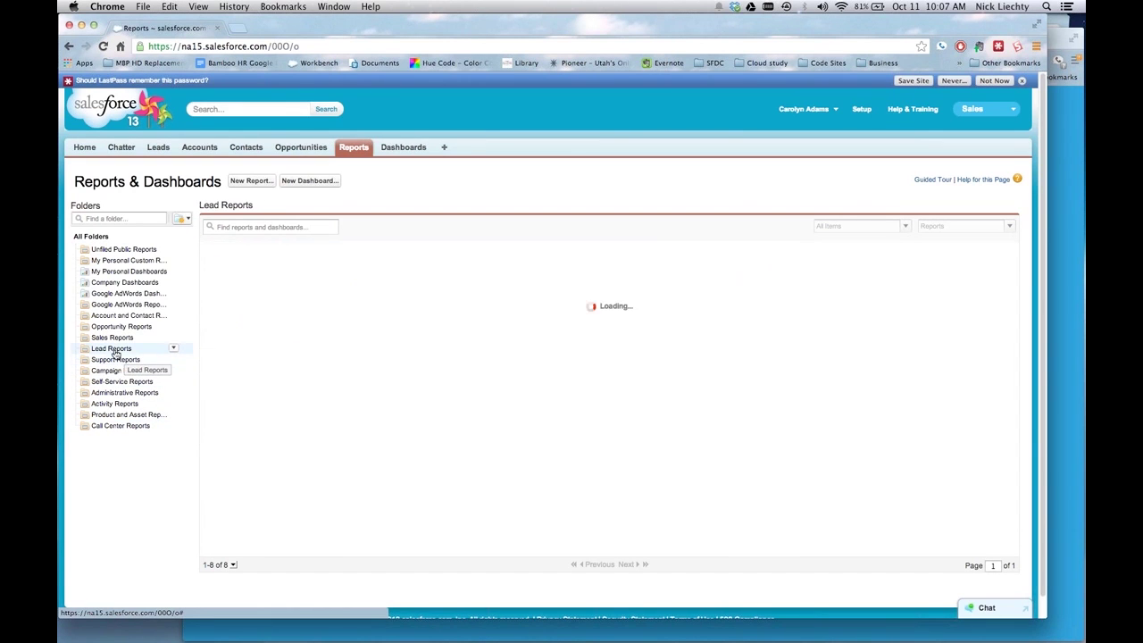
left_click(114, 338)
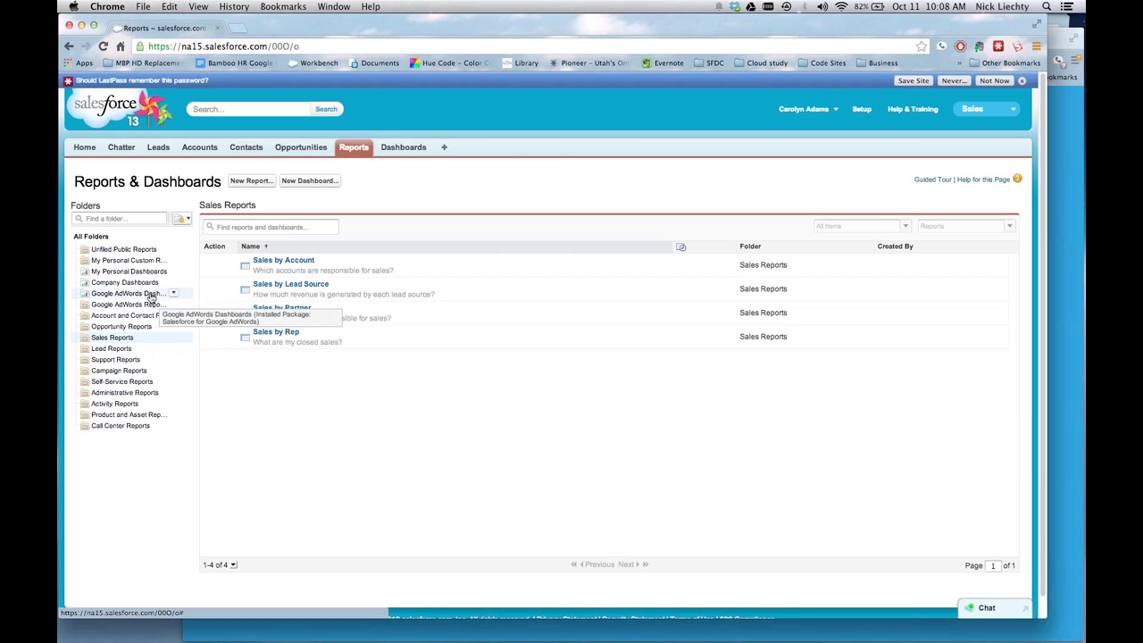
Step: View the options for creating a new folder and filter the folder list by "supp"
left_click(183, 218)
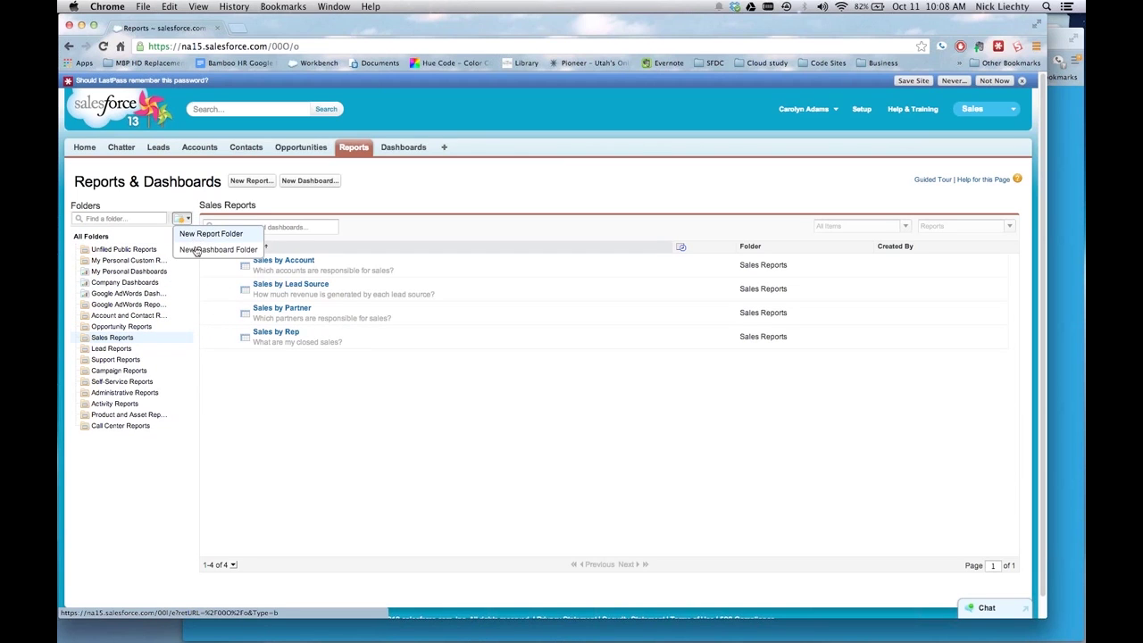
left_click(138, 217)
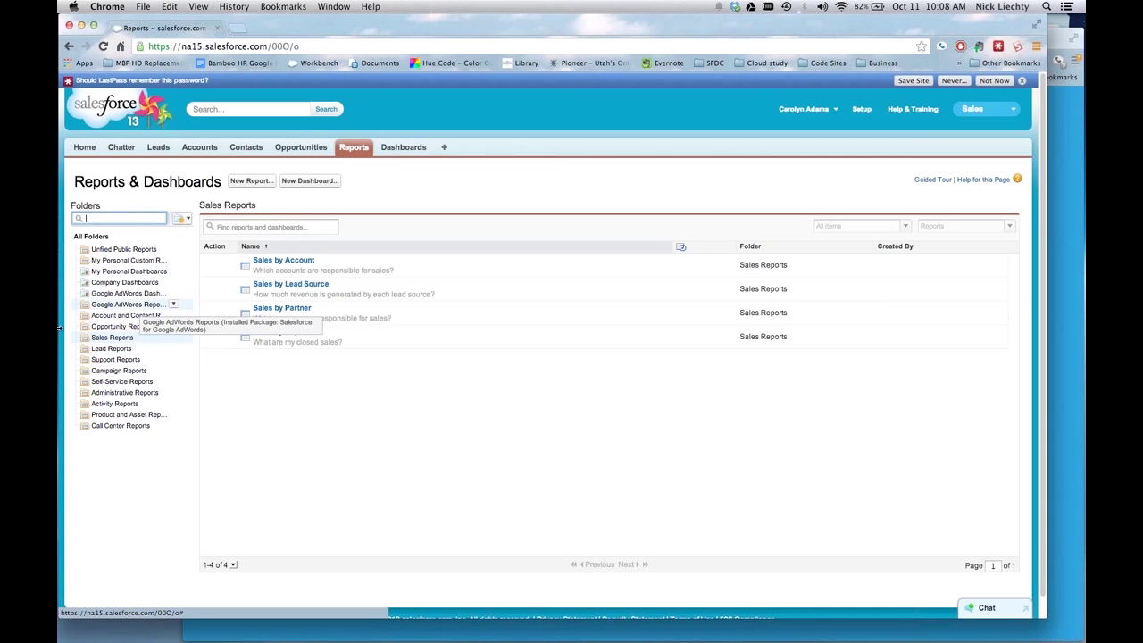
type("supp")
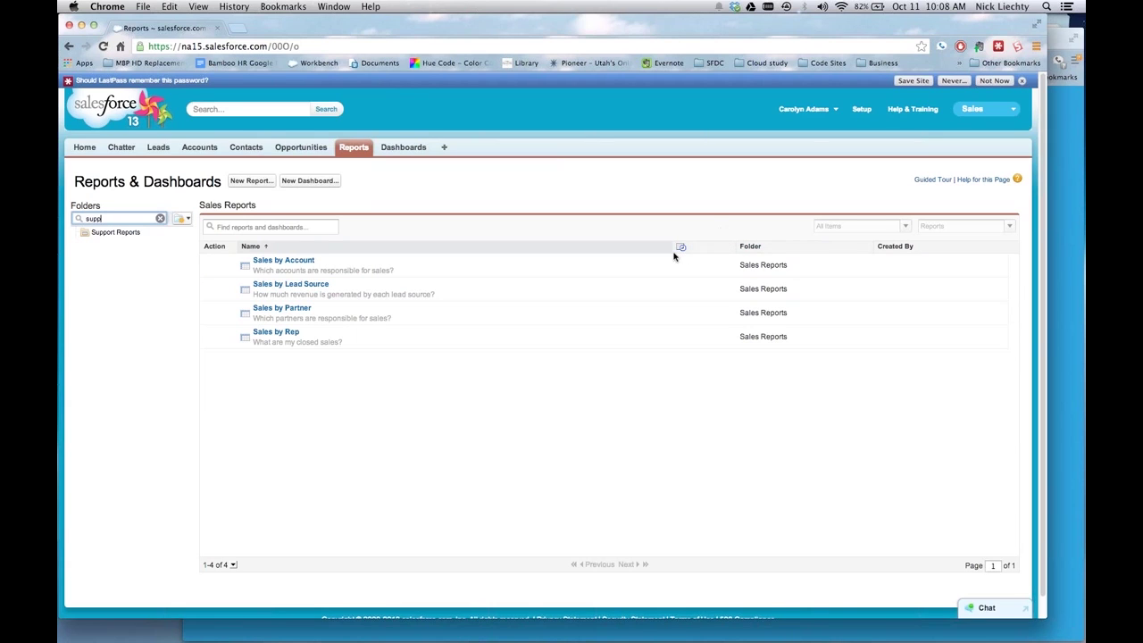
Step: Display the All Contacts list view and sort it by account name
left_click(256, 153)
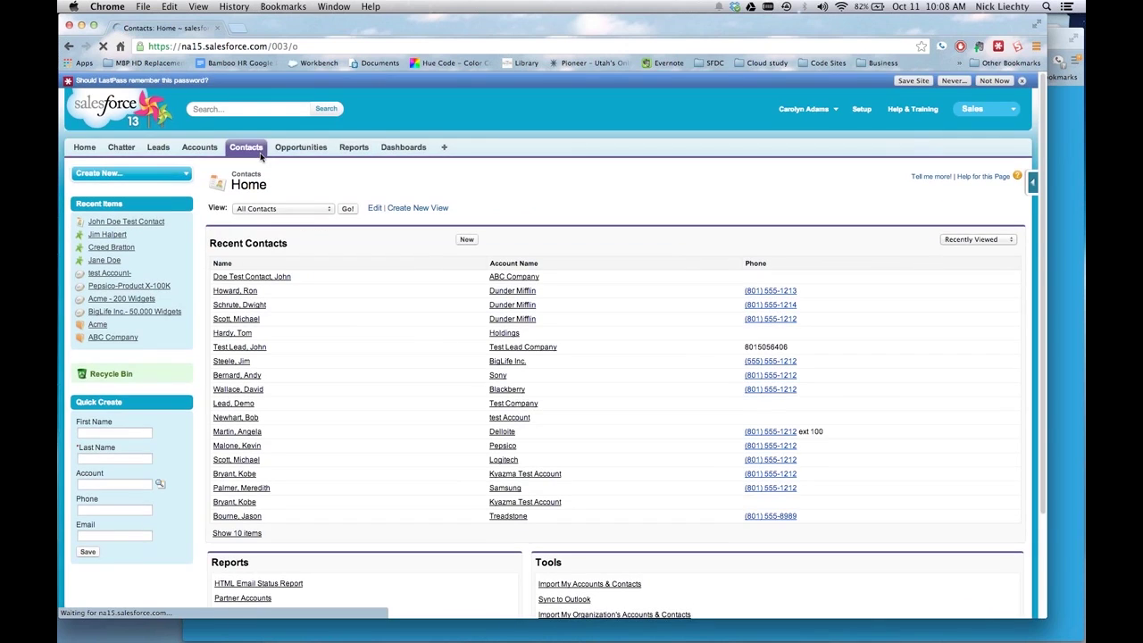
left_click(348, 208)
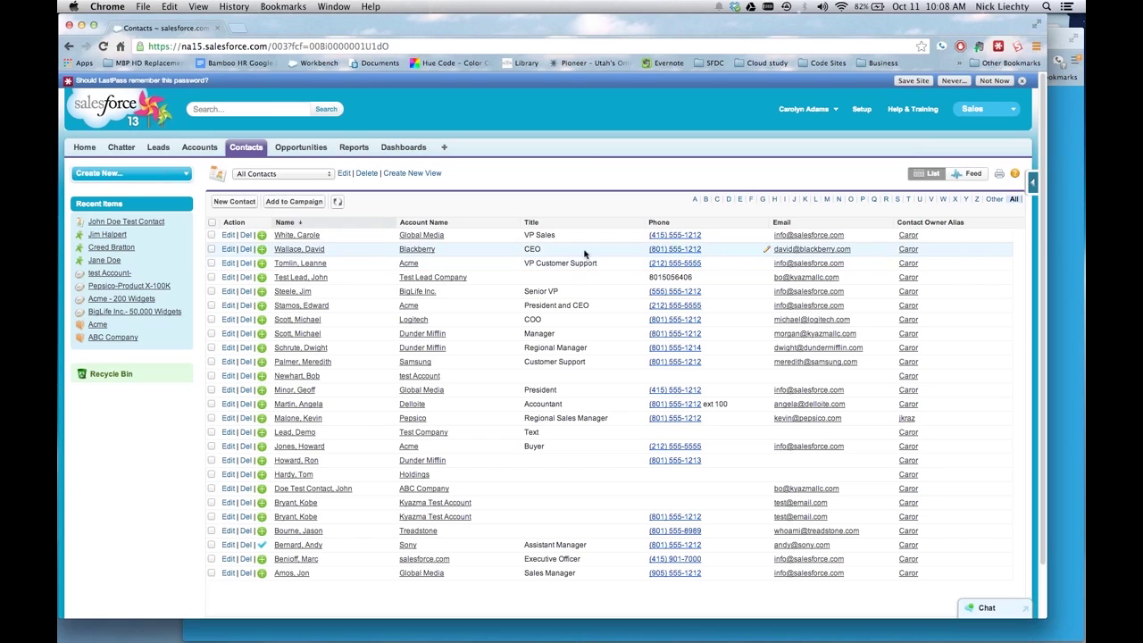
left_click(415, 225)
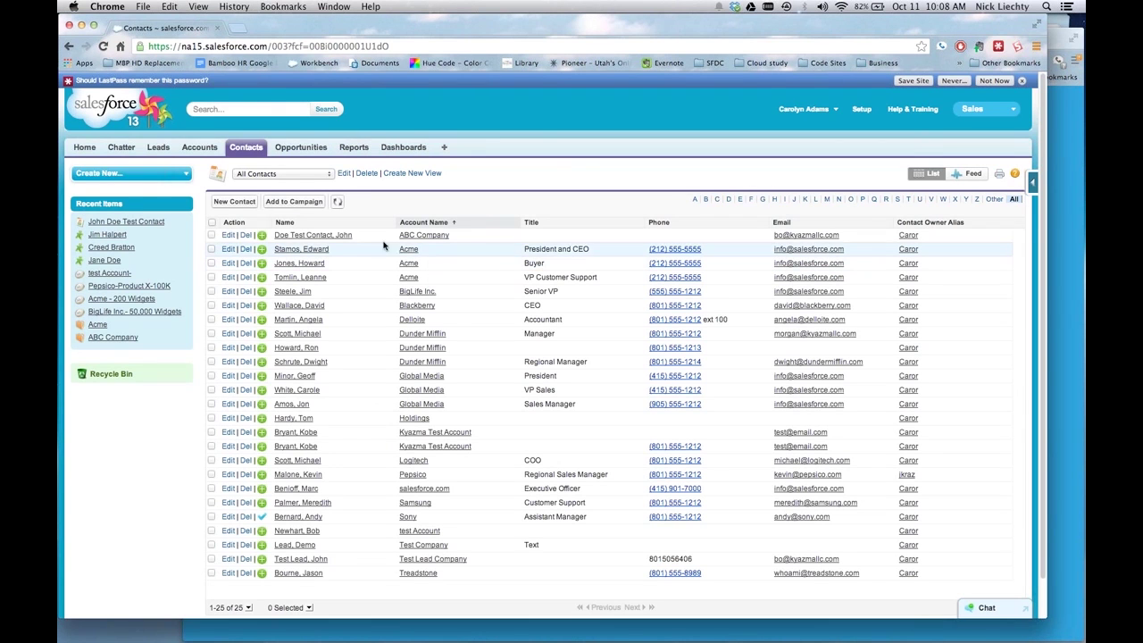
Step: Select all listed contacts and open Account Name for bulk editing, cancelling without a change
left_click(212, 223)
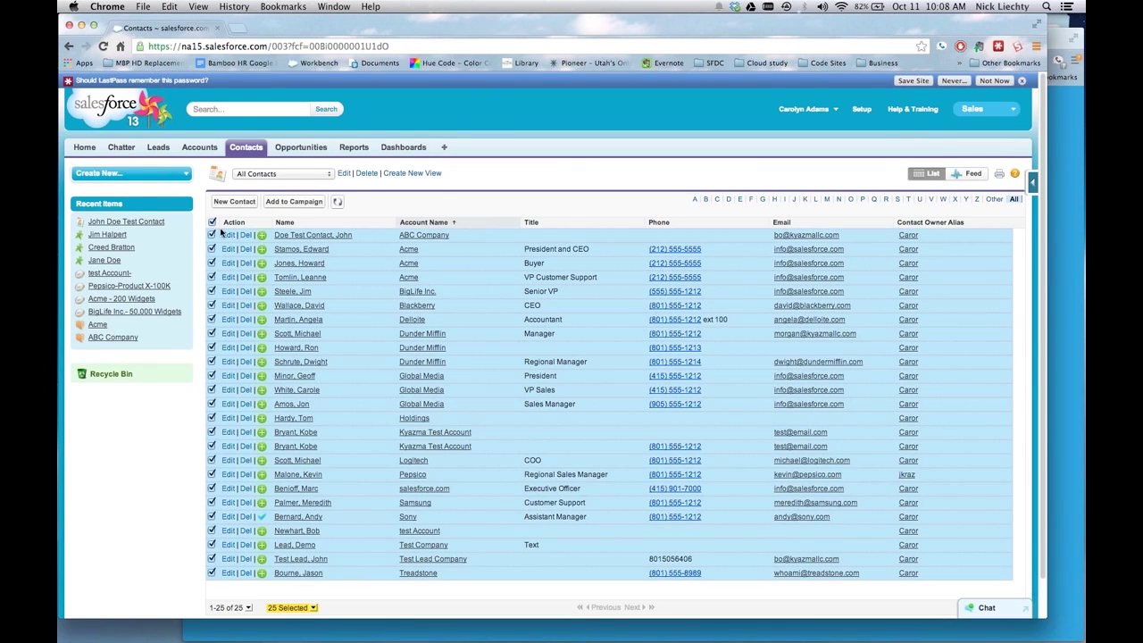
double_click(466, 237)
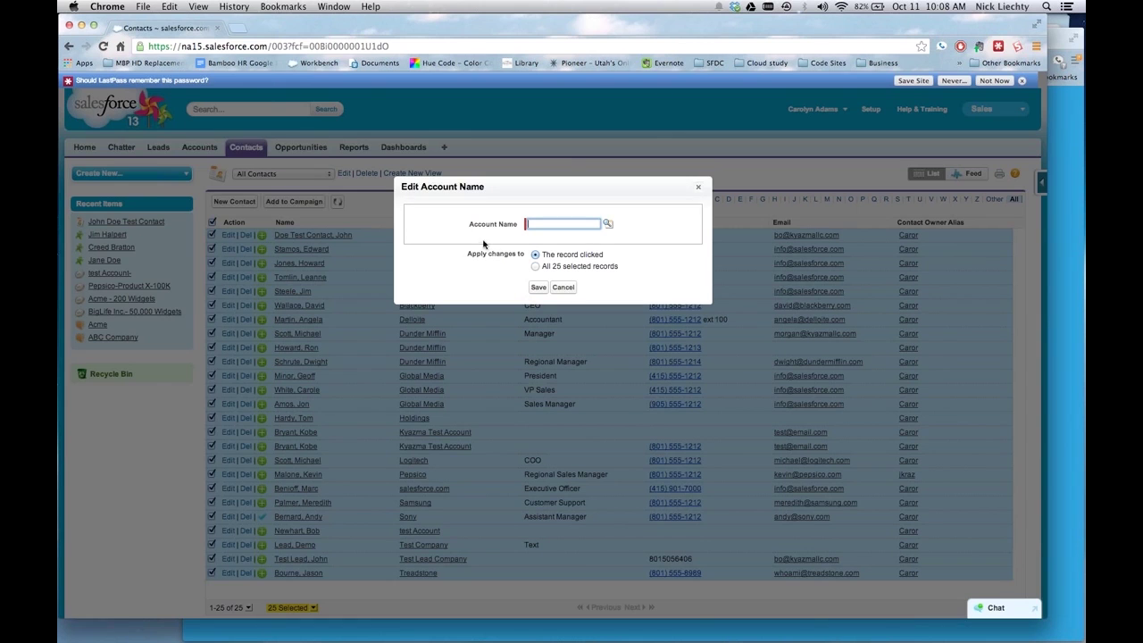
left_click(563, 287)
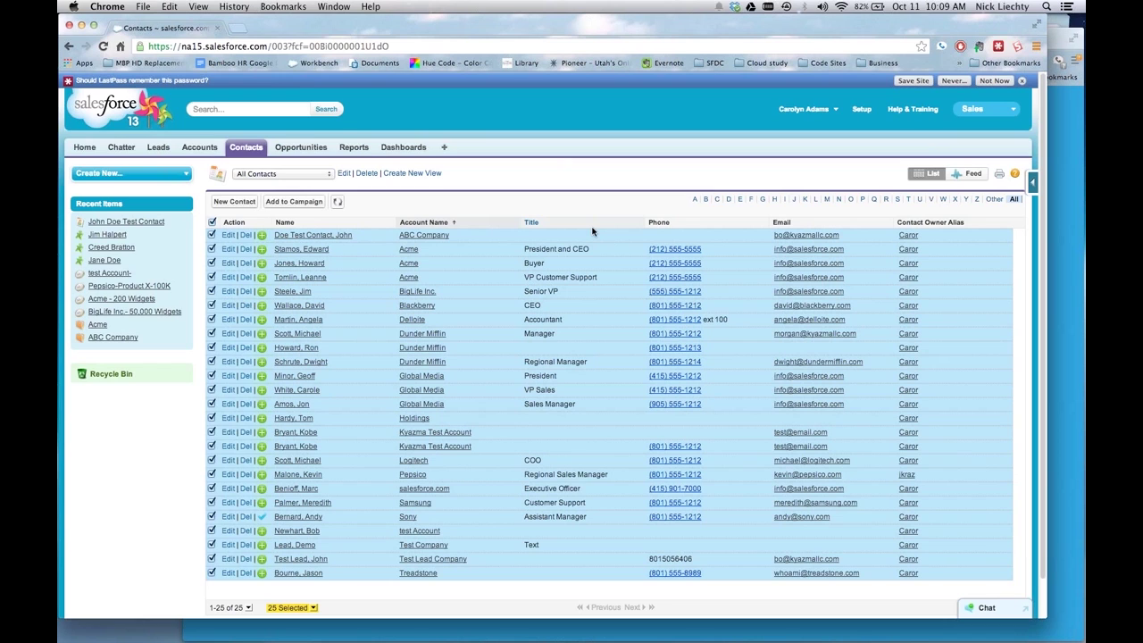
Step: Open the Demo Dashboard and examine the source report behind its Closed Sales YTD gauge, returning to the dashboard
left_click(359, 149)
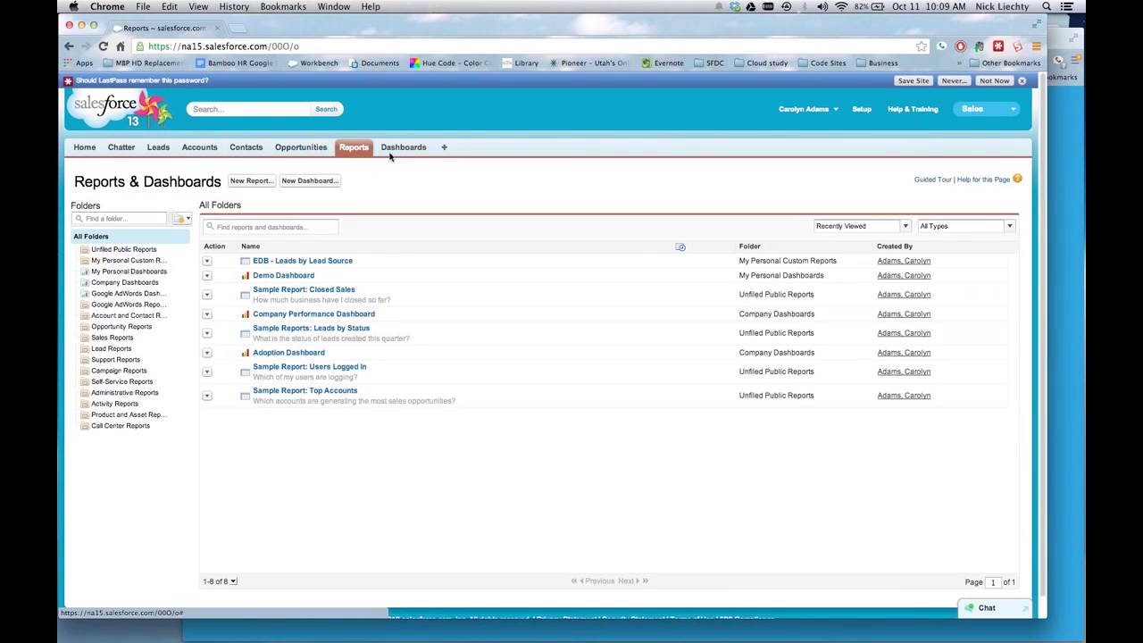
left_click(405, 150)
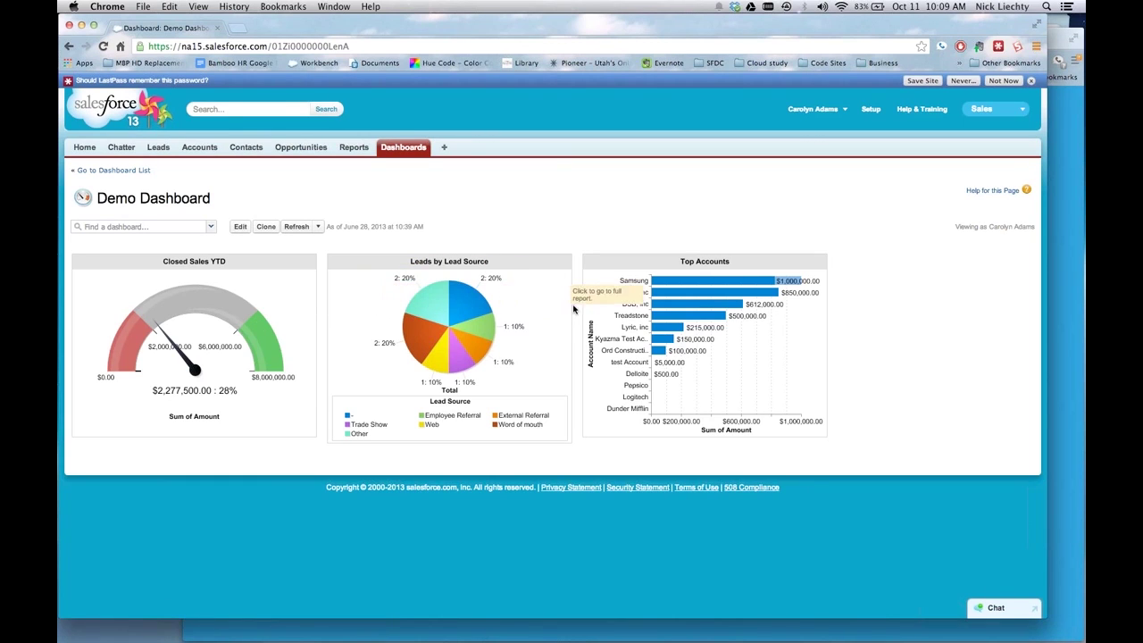
left_click(275, 290)
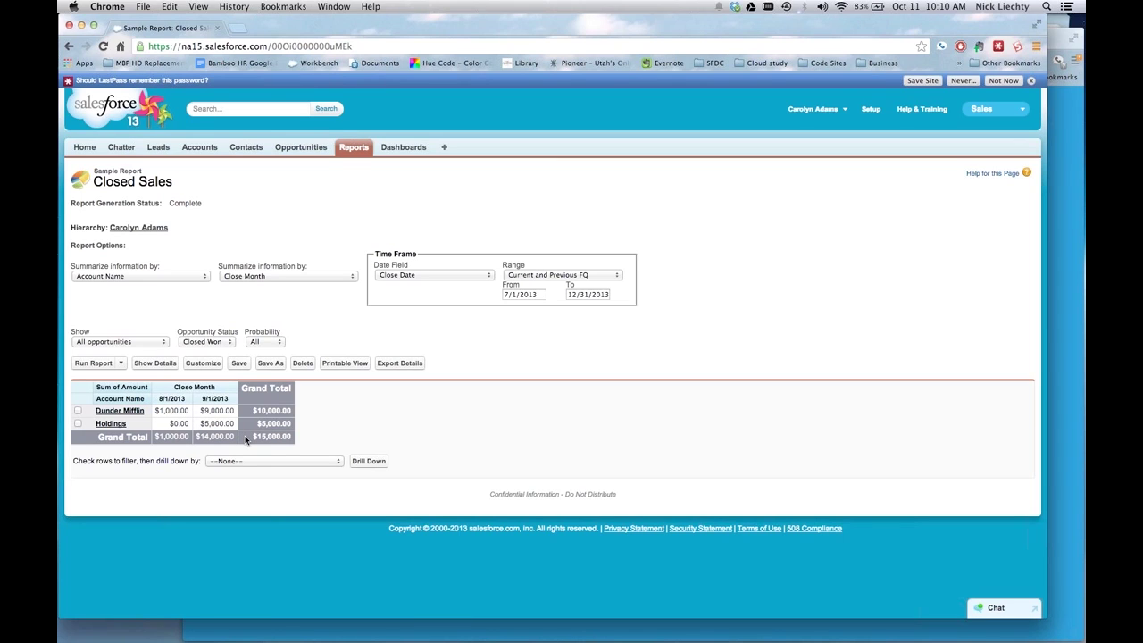
left_click(68, 46)
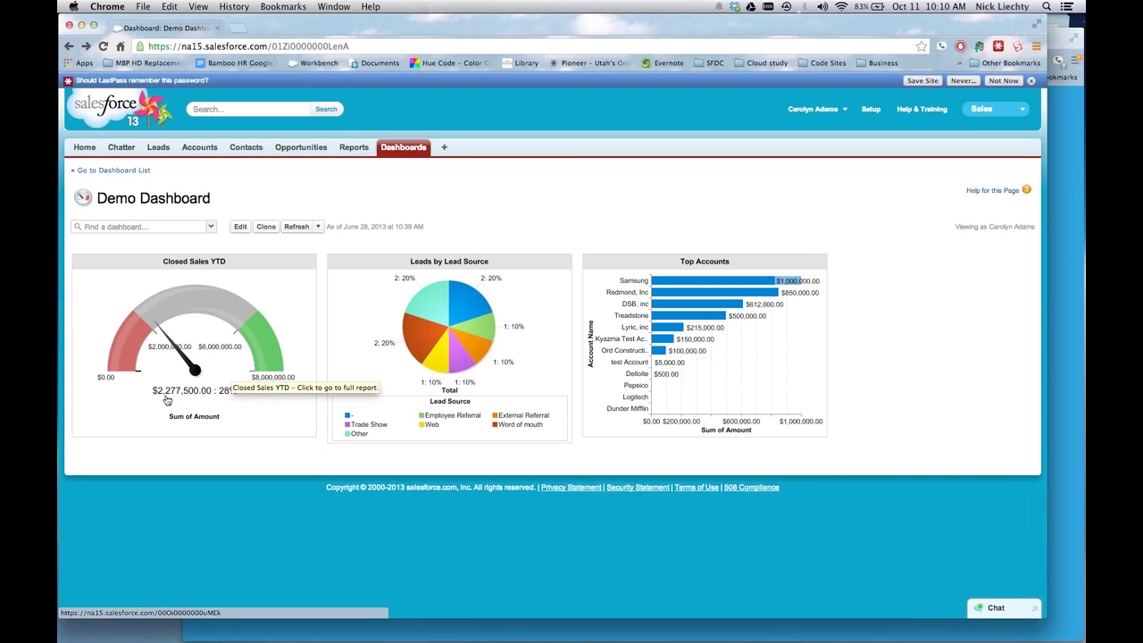
left_click(275, 300)
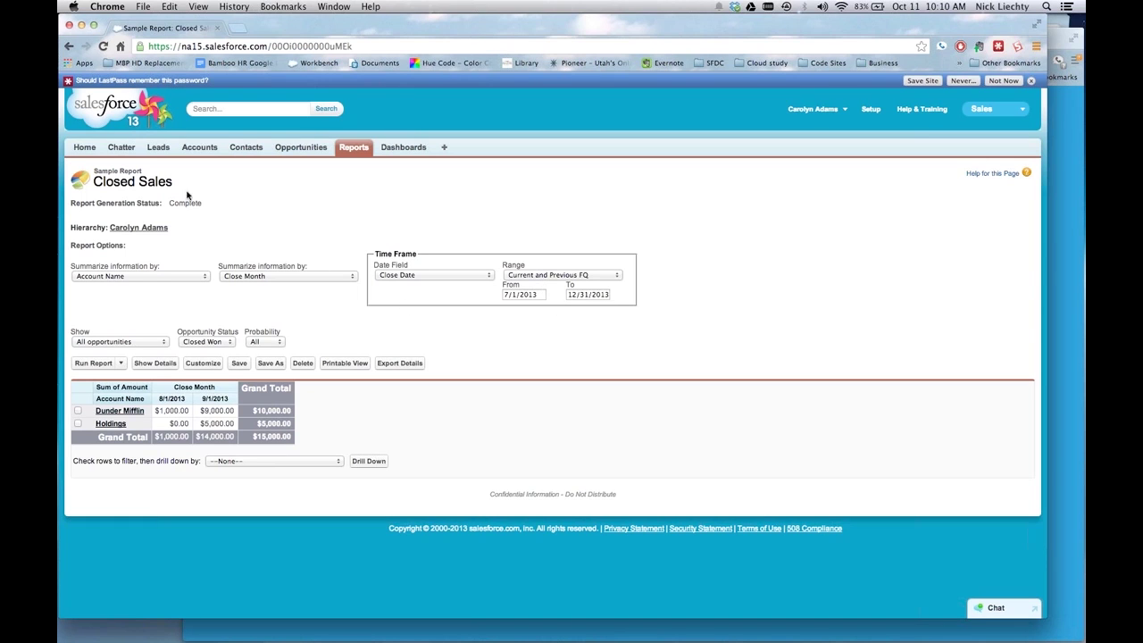
left_click(67, 46)
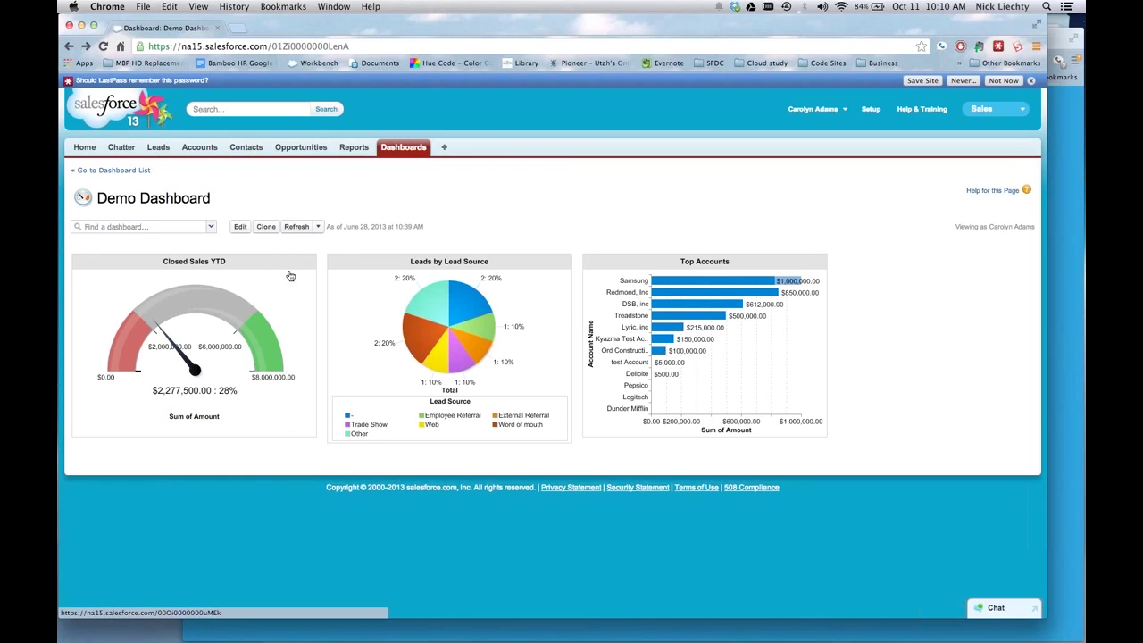
Step: Refresh the Demo Dashboard so its charts use current data
mouse_move(473, 301)
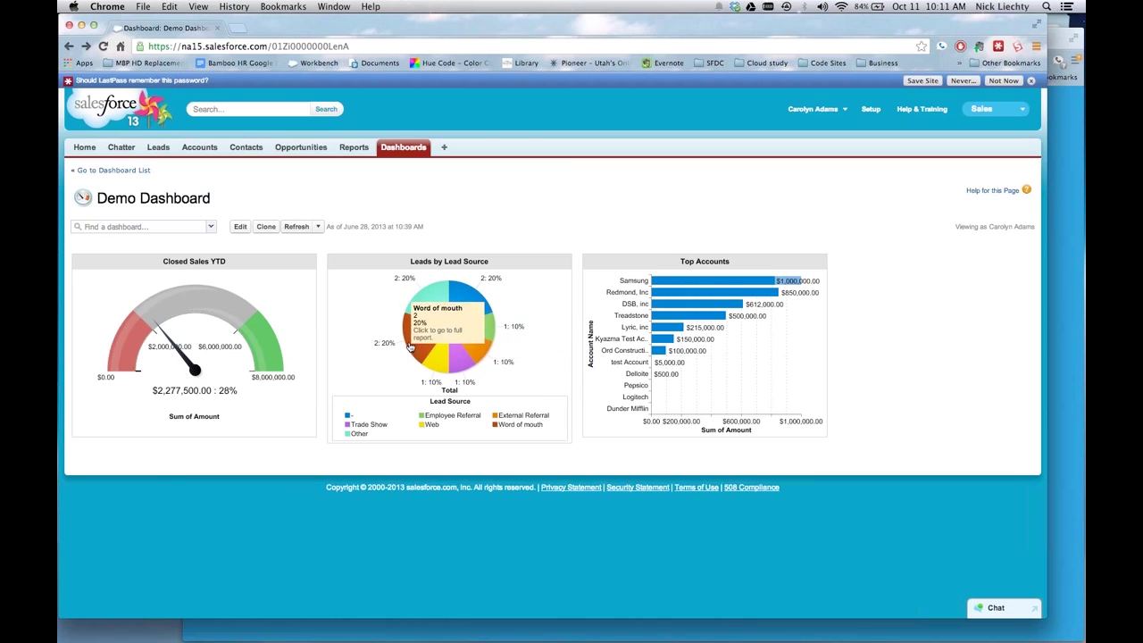
left_click(319, 229)
left_click(293, 228)
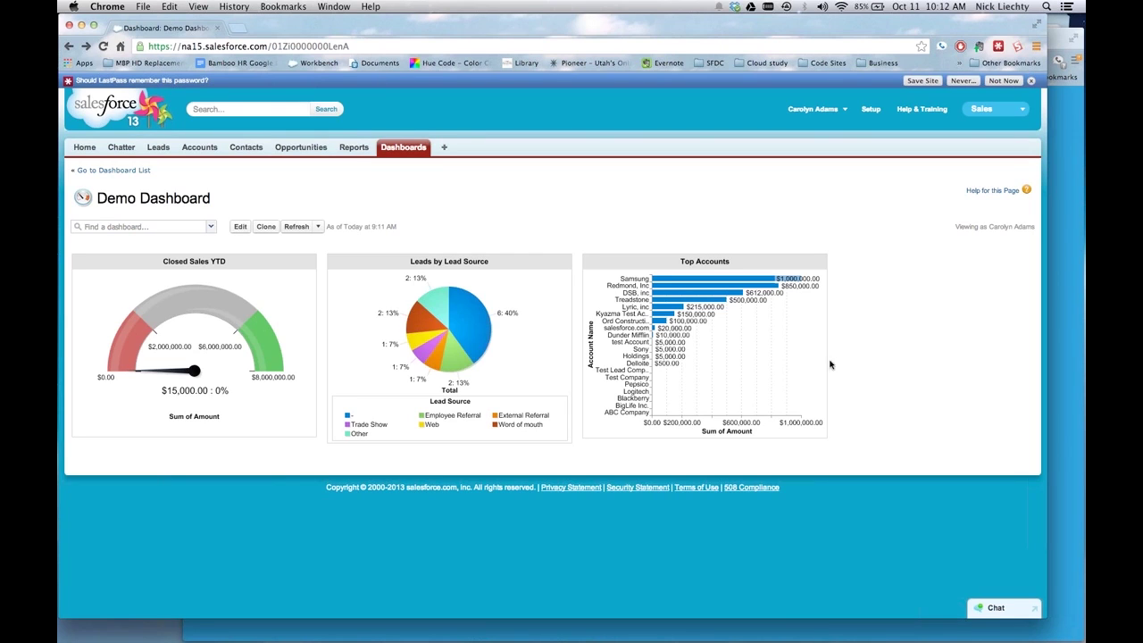
Step: Browse the My Personal Dashboards and Company Dashboards folders in the reports list
left_click(350, 150)
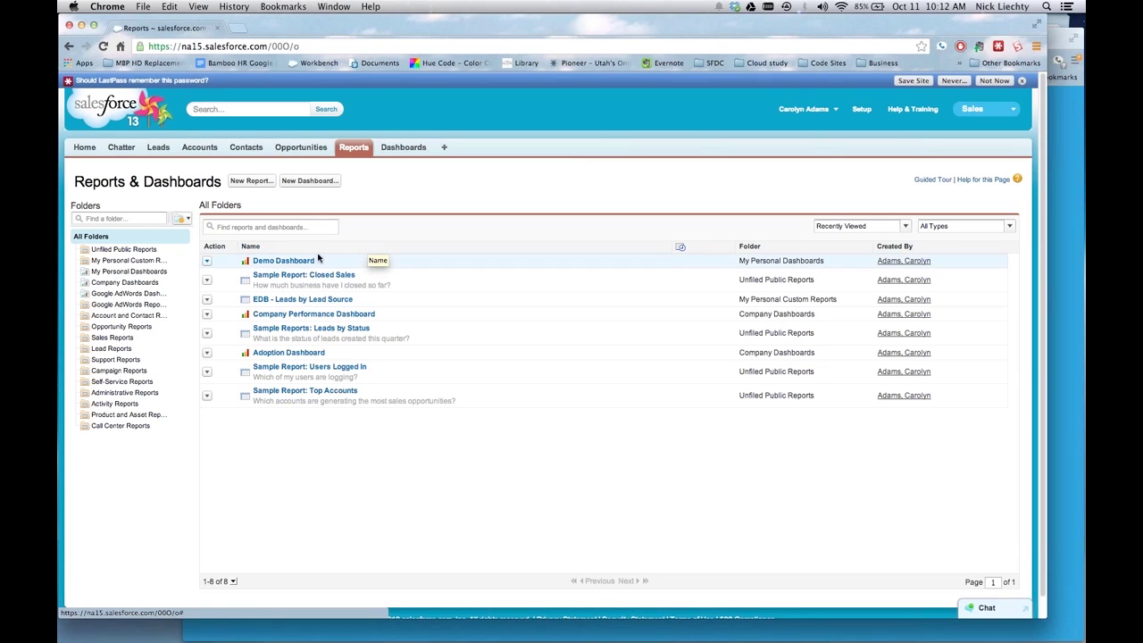
left_click(150, 272)
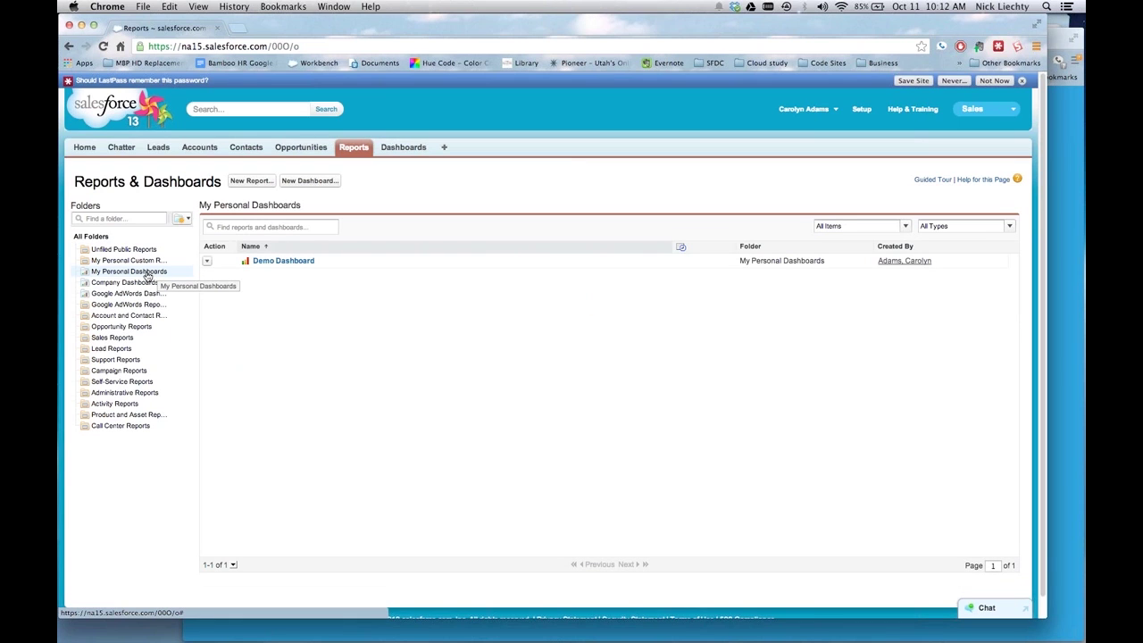
left_click(148, 282)
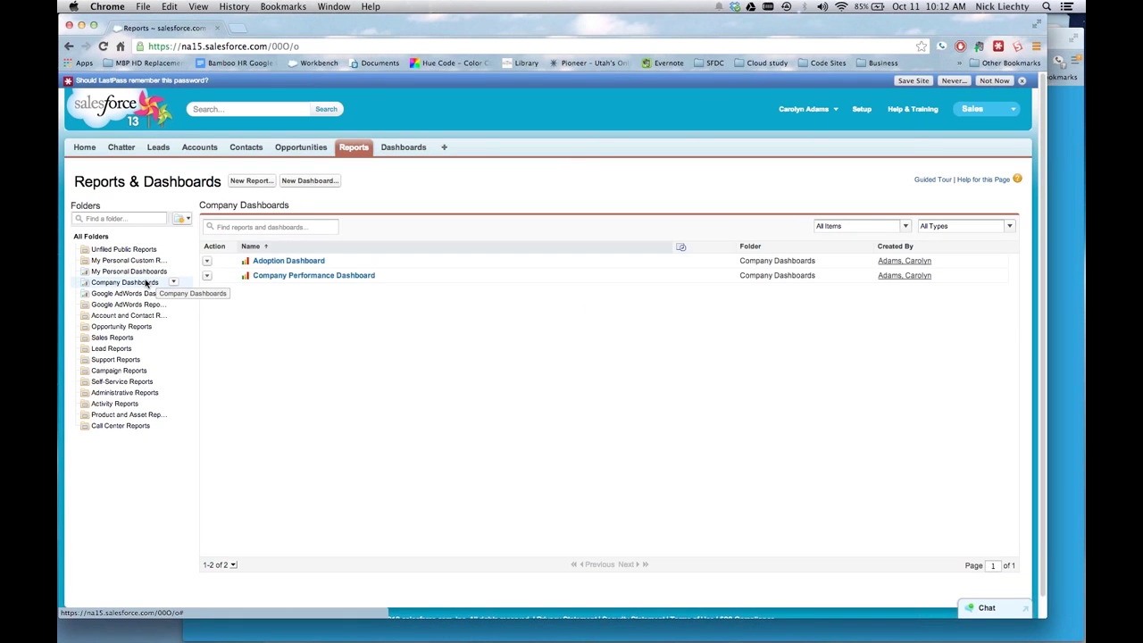
Step: Open the Company Performance Dashboard and look through its sales, marketing, pipeline and support components
left_click(265, 281)
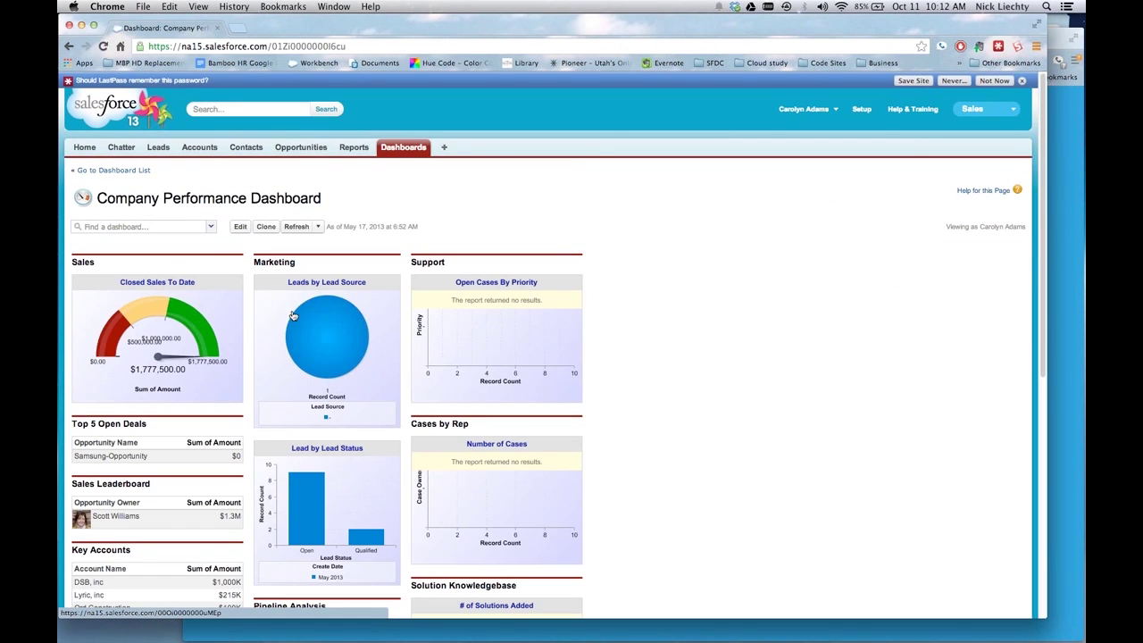
scroll(330, 332, "down", 2)
scroll(331, 332, "down", 3)
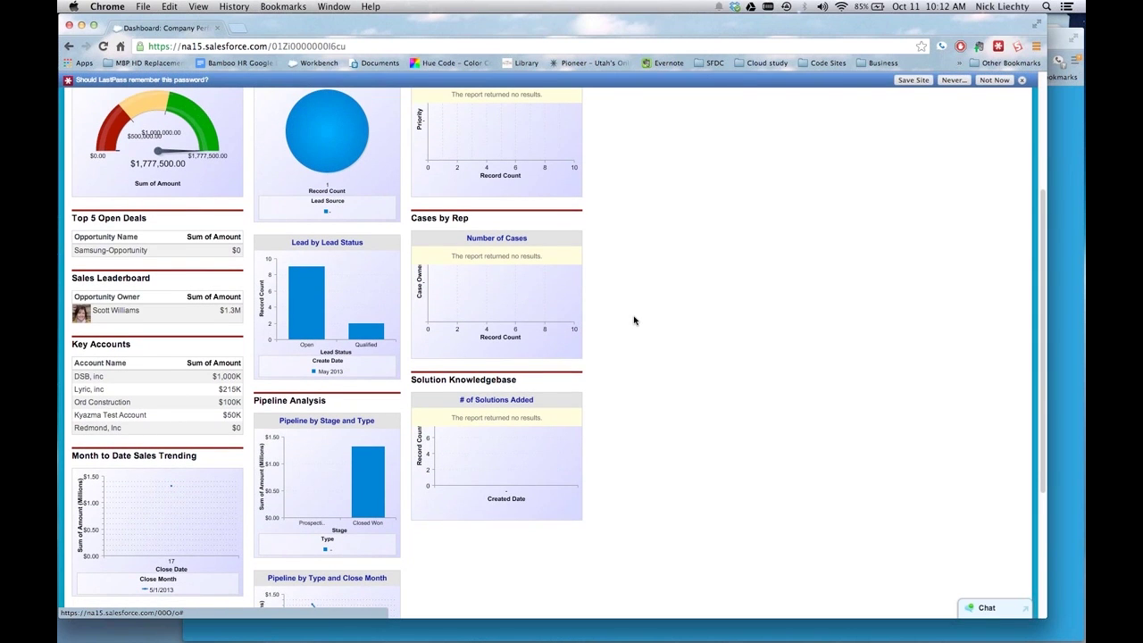
scroll(634, 319, "down", 1)
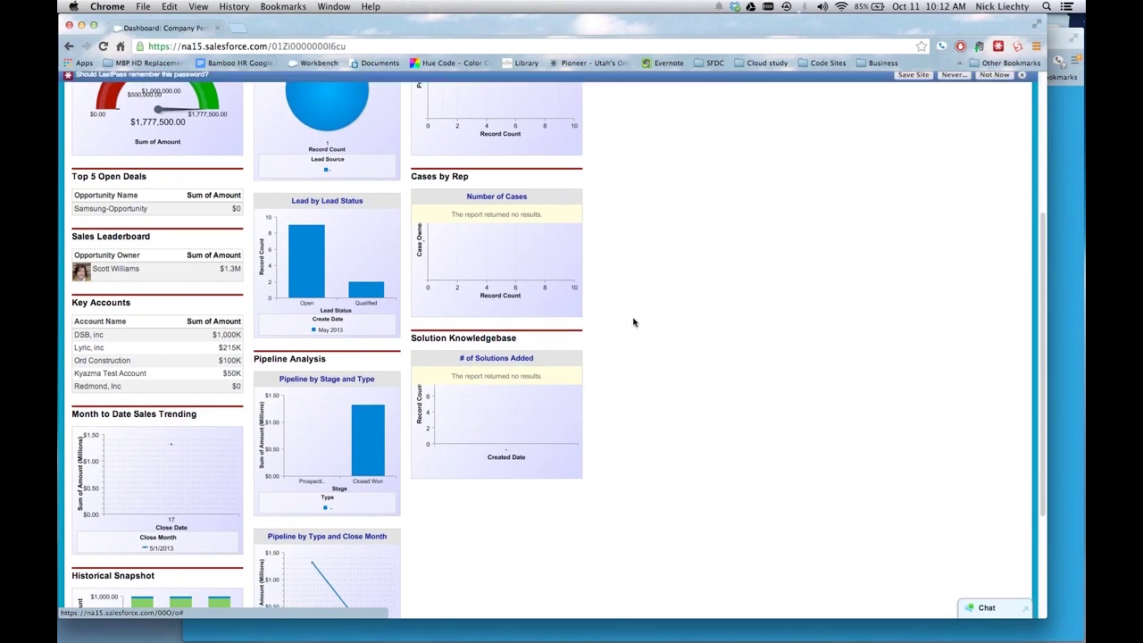
scroll(633, 322, "down", 2)
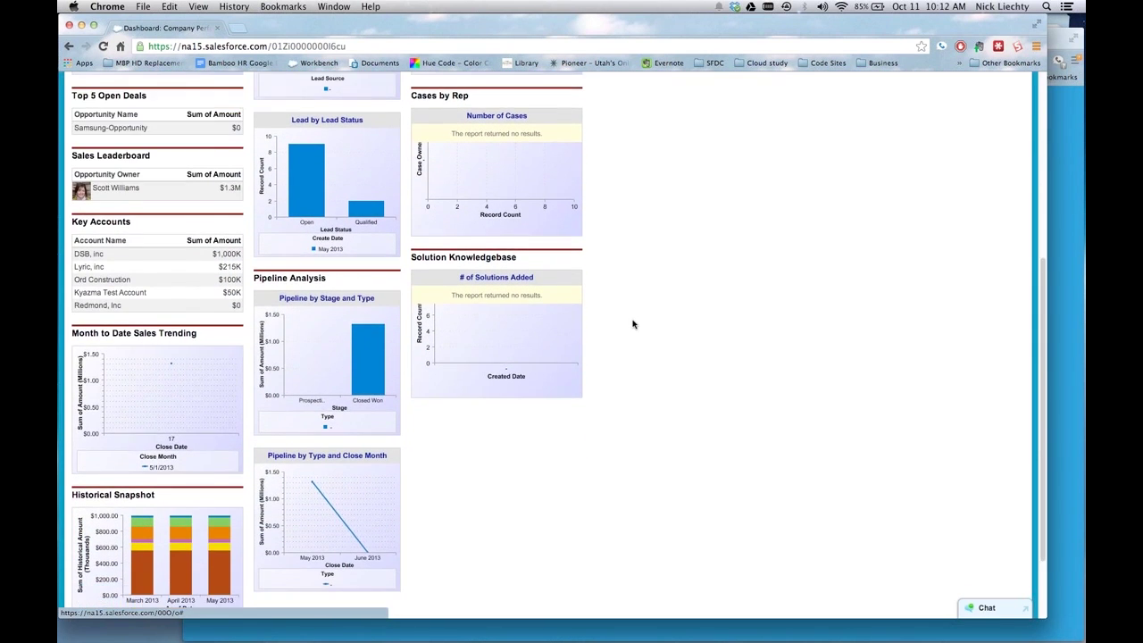
scroll(632, 324, "down", 1)
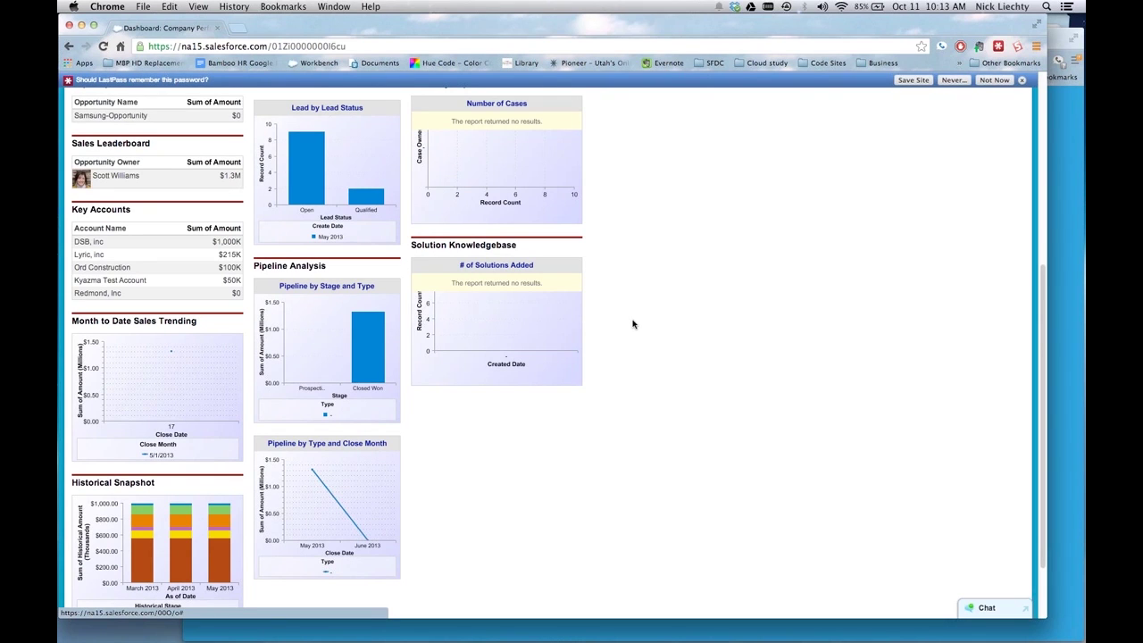
scroll(632, 324, "up", 8)
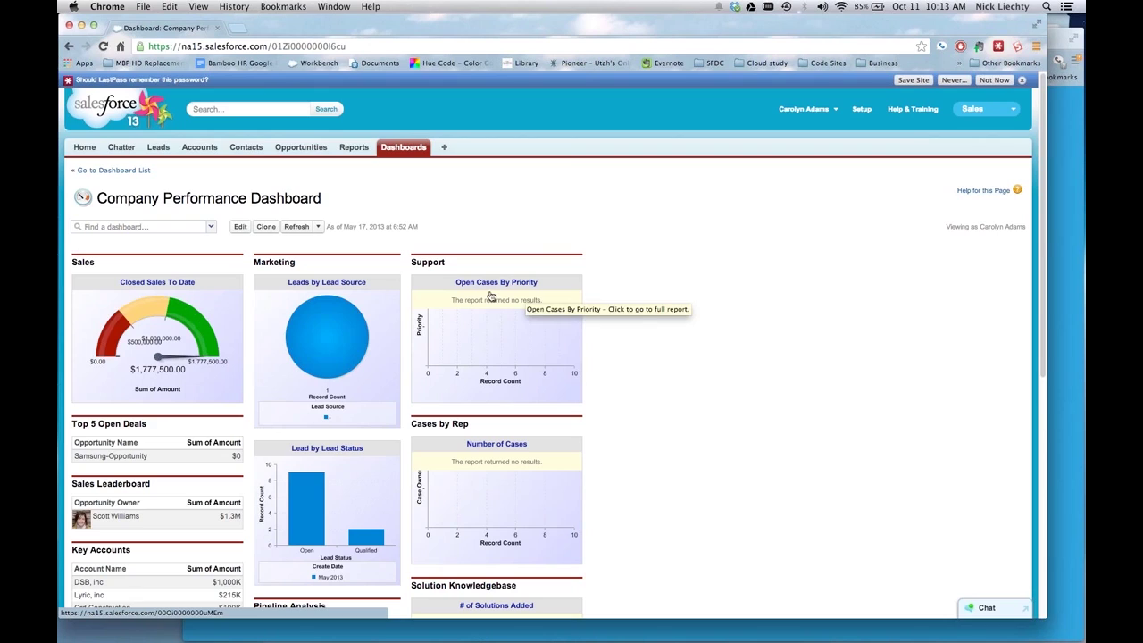
Step: Edit the Company Performance Dashboard and change the Closed Sales To Date gauge to a funnel chart
left_click(239, 227)
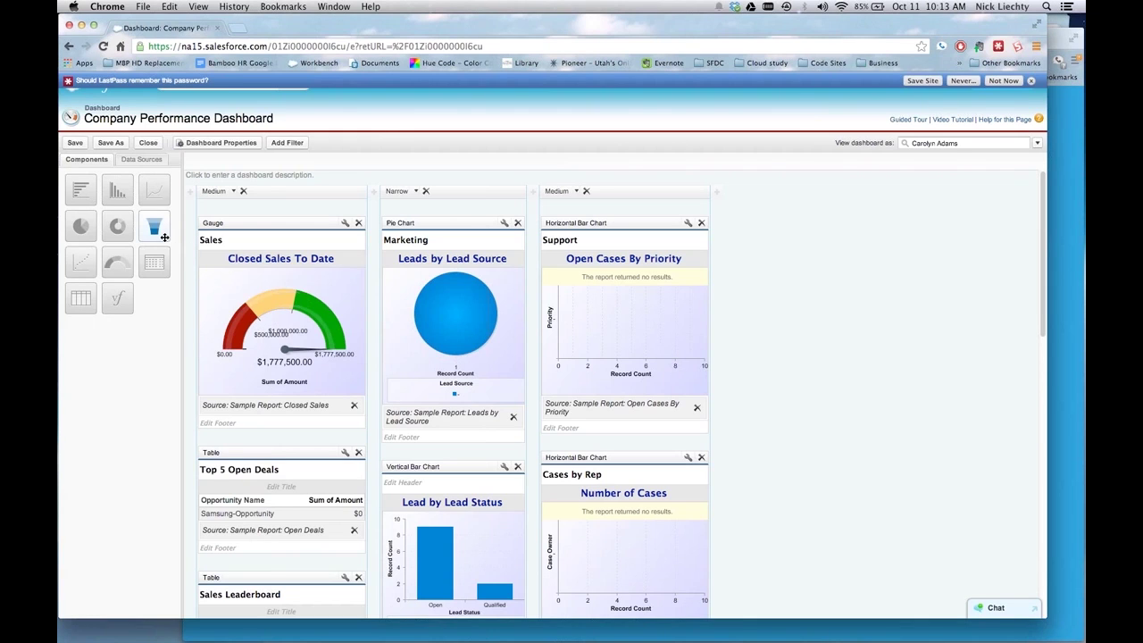
left_click_drag(157, 231, 246, 291)
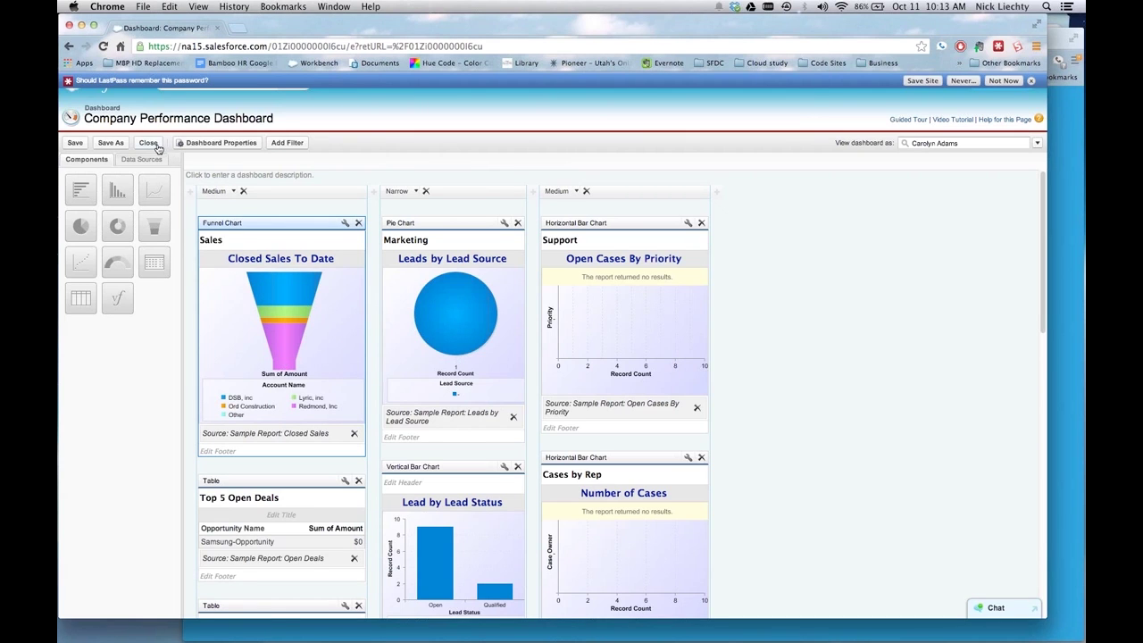
Step: Close the Company Performance Dashboard editor without saving the changes and return to the reports list
left_click(149, 144)
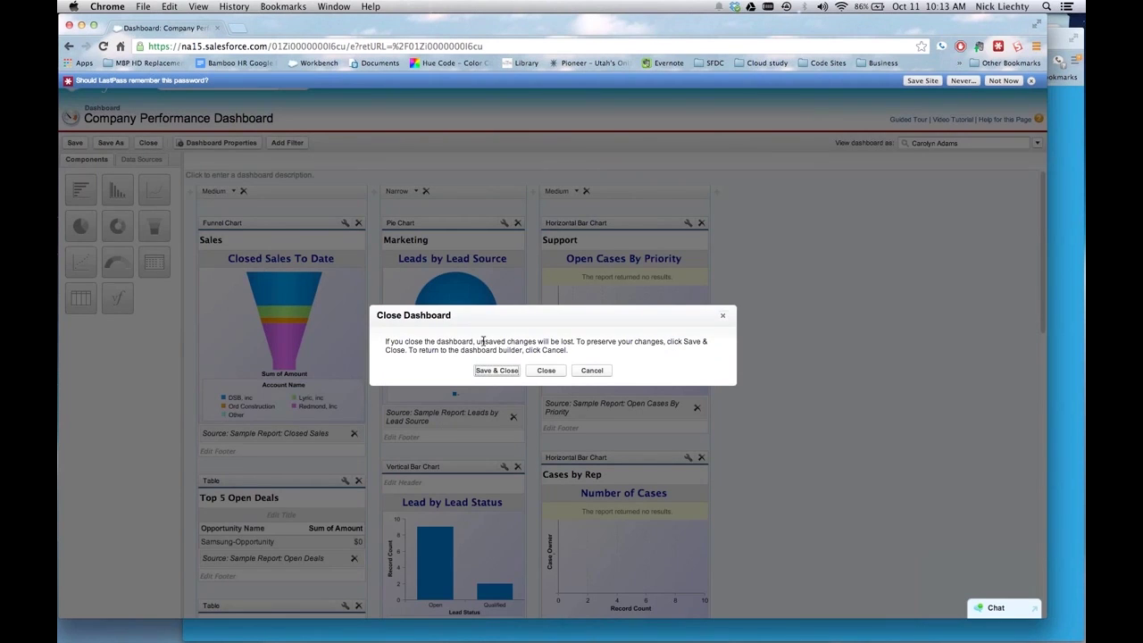
left_click(547, 370)
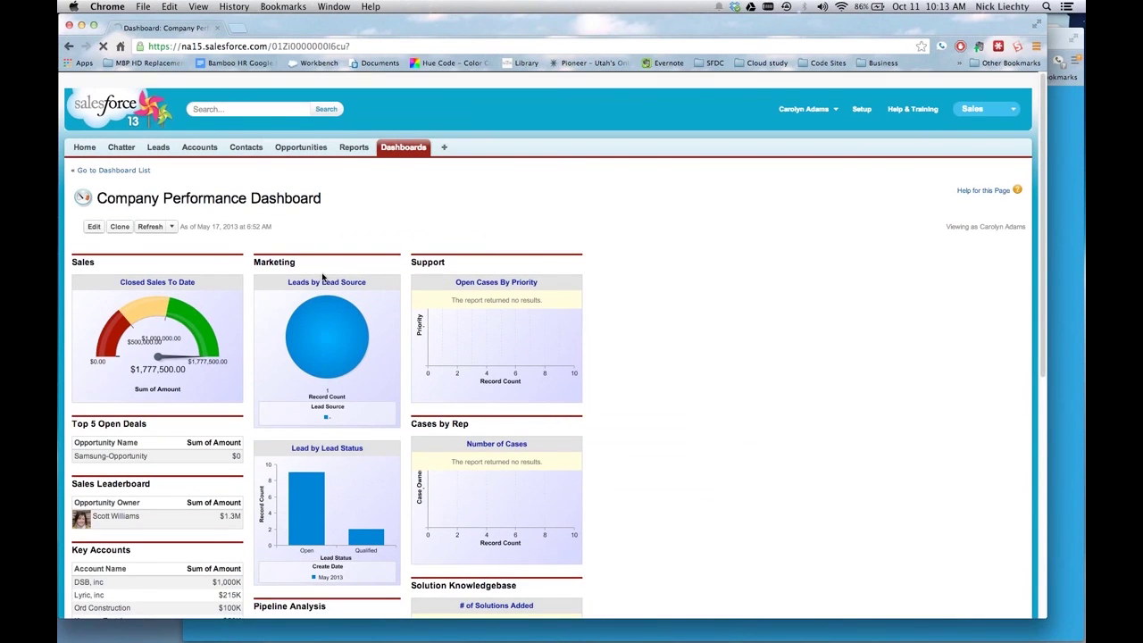
left_click(351, 156)
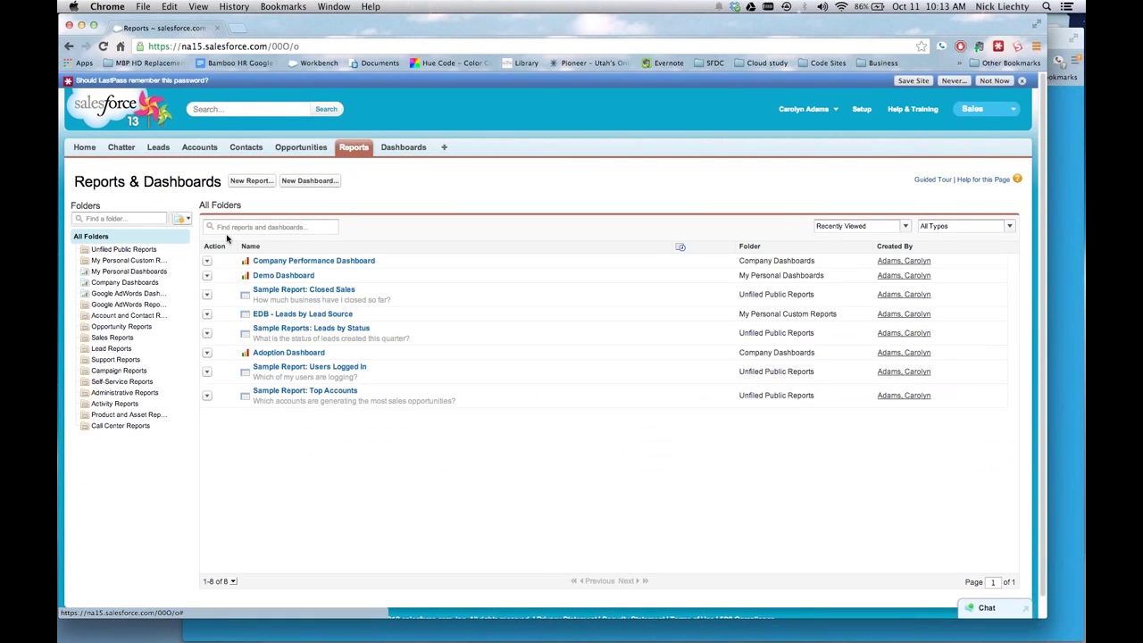
Step: List all items across all folders and open the Sample Report: # of Accounts
left_click(827, 230)
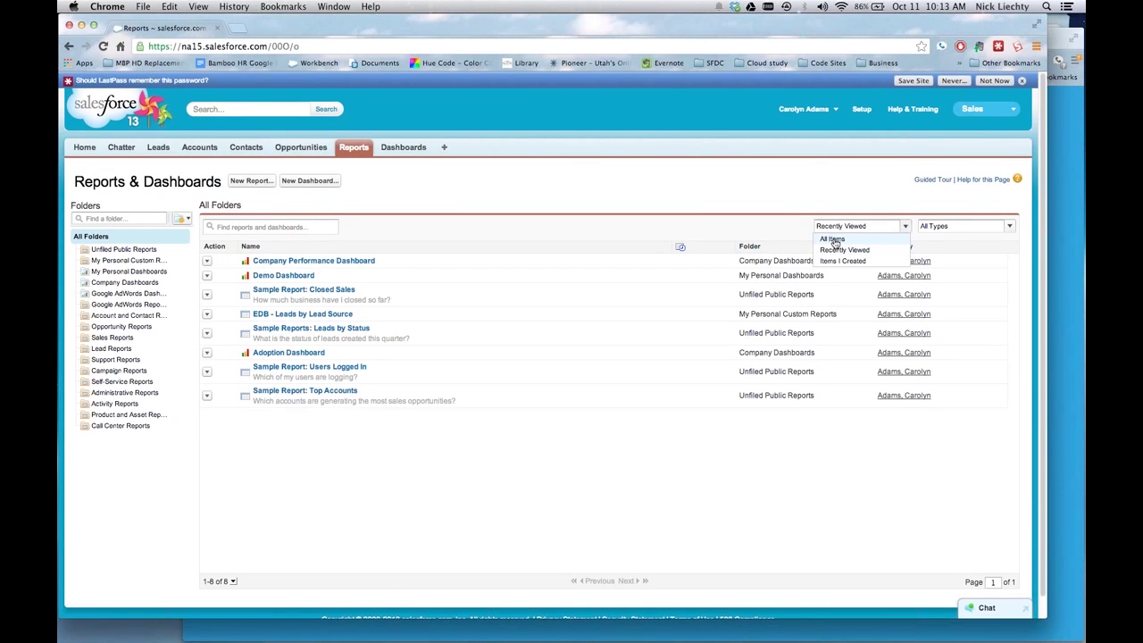
left_click(833, 239)
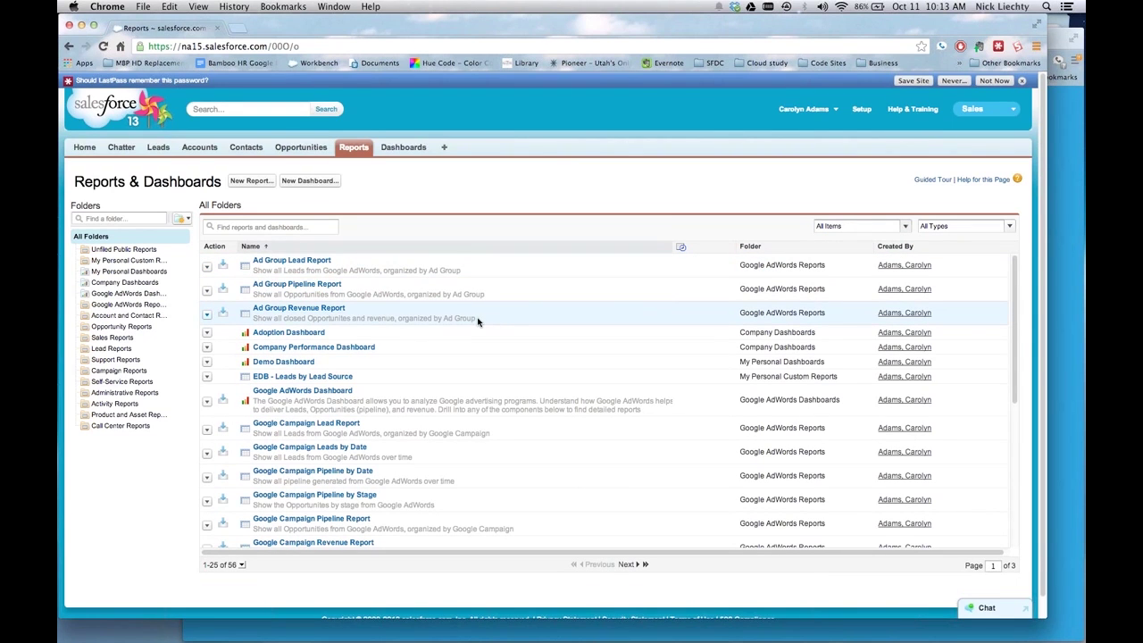
scroll(478, 321, "down", 1)
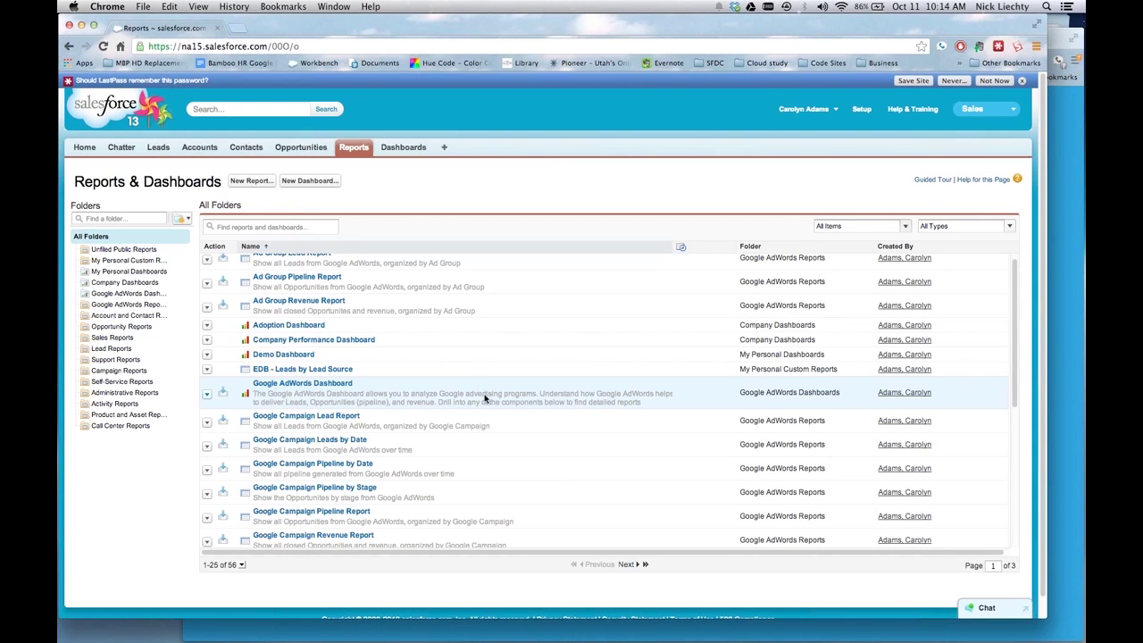
scroll(484, 398, "down", 5)
scroll(489, 400, "down", 2)
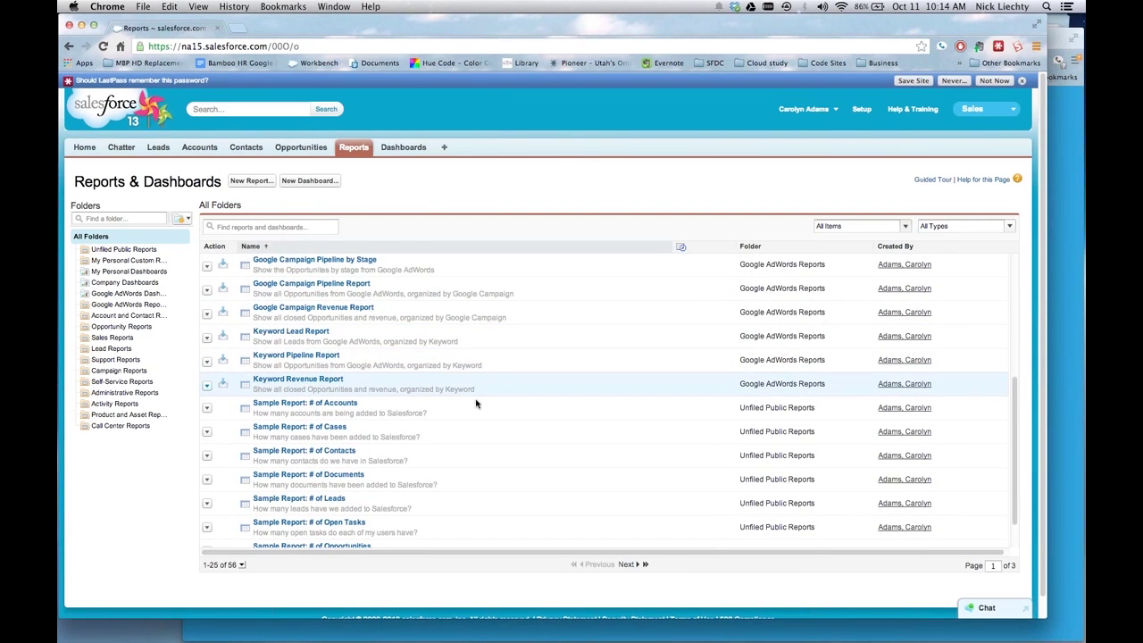
left_click(299, 407)
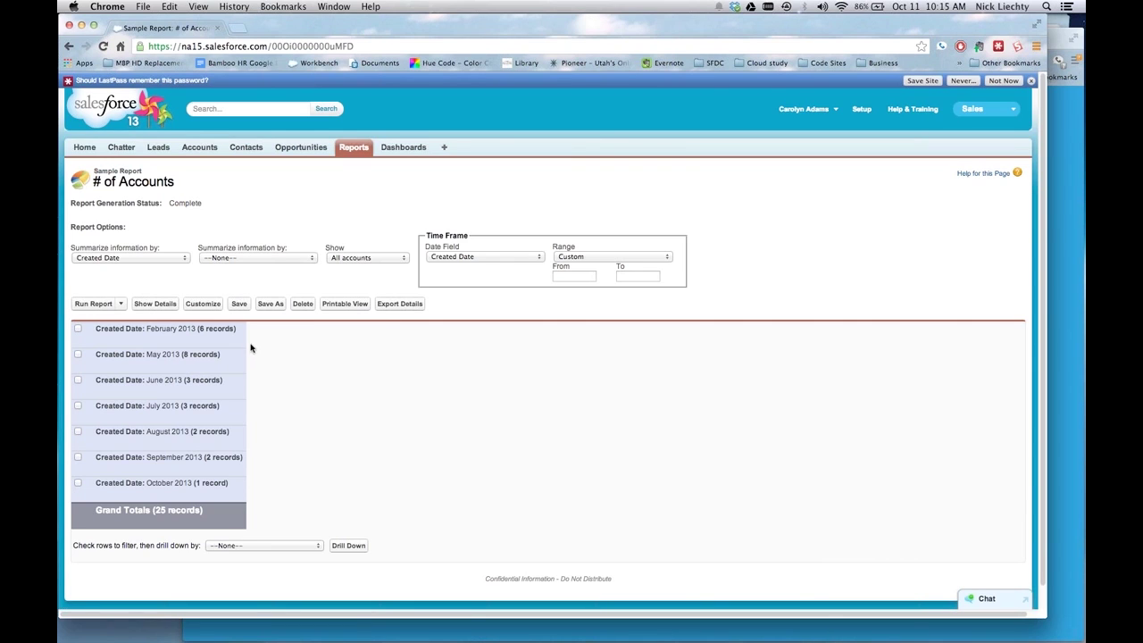
Step: Customize the # of Accounts report and add a donut chart of record count by created date
left_click(210, 309)
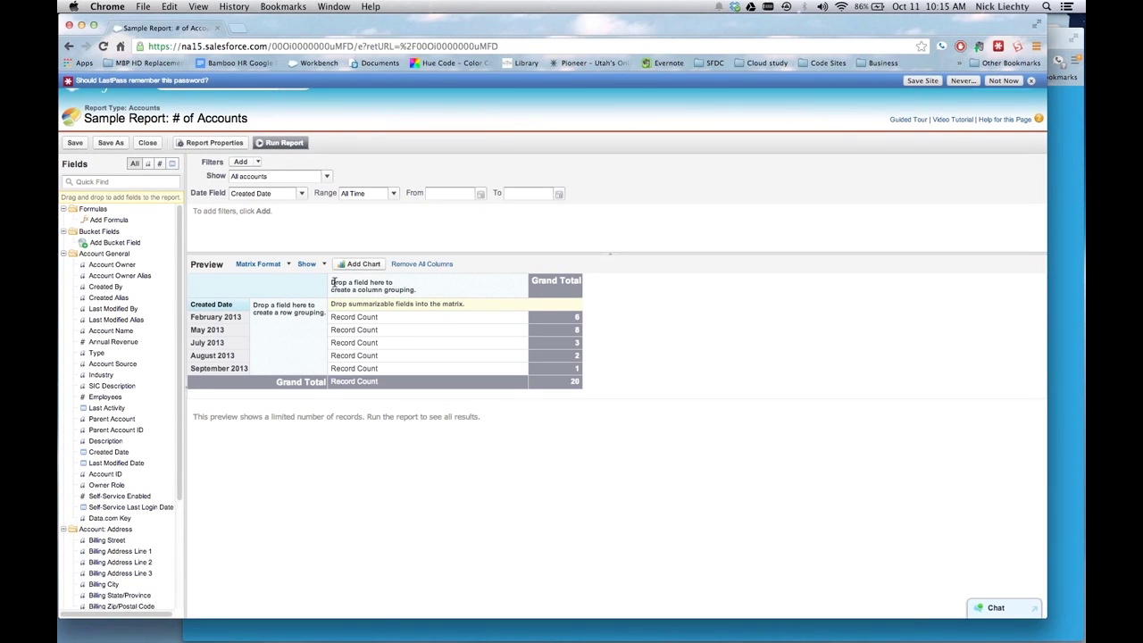
left_click(358, 265)
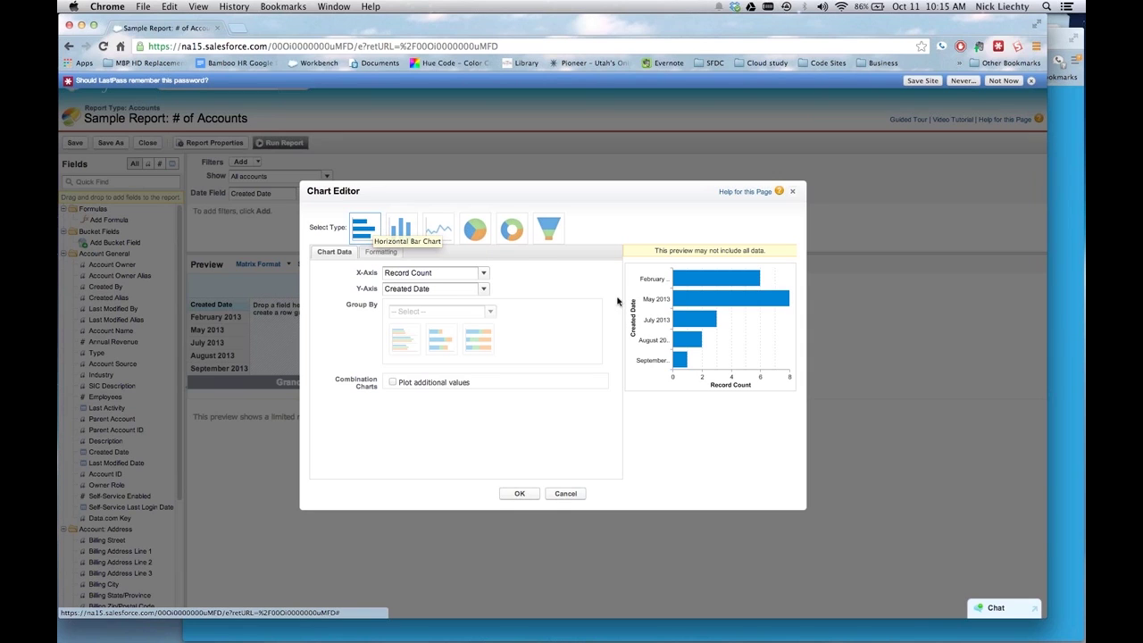
left_click(511, 230)
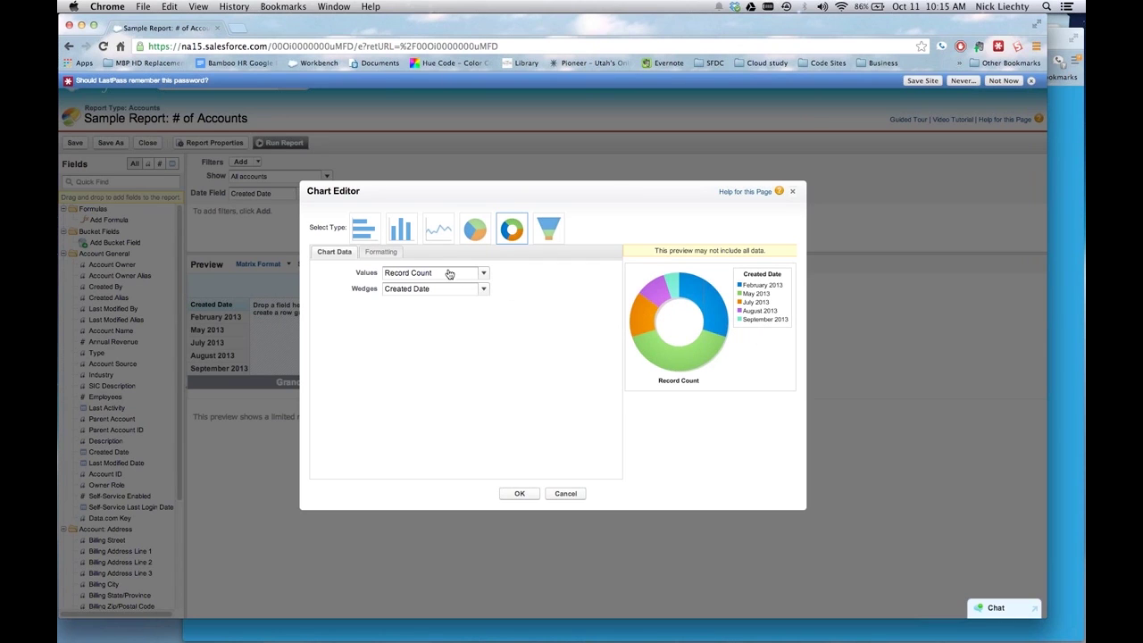
Step: Format the donut chart to show wedge percentages, values and the total
left_click(390, 255)
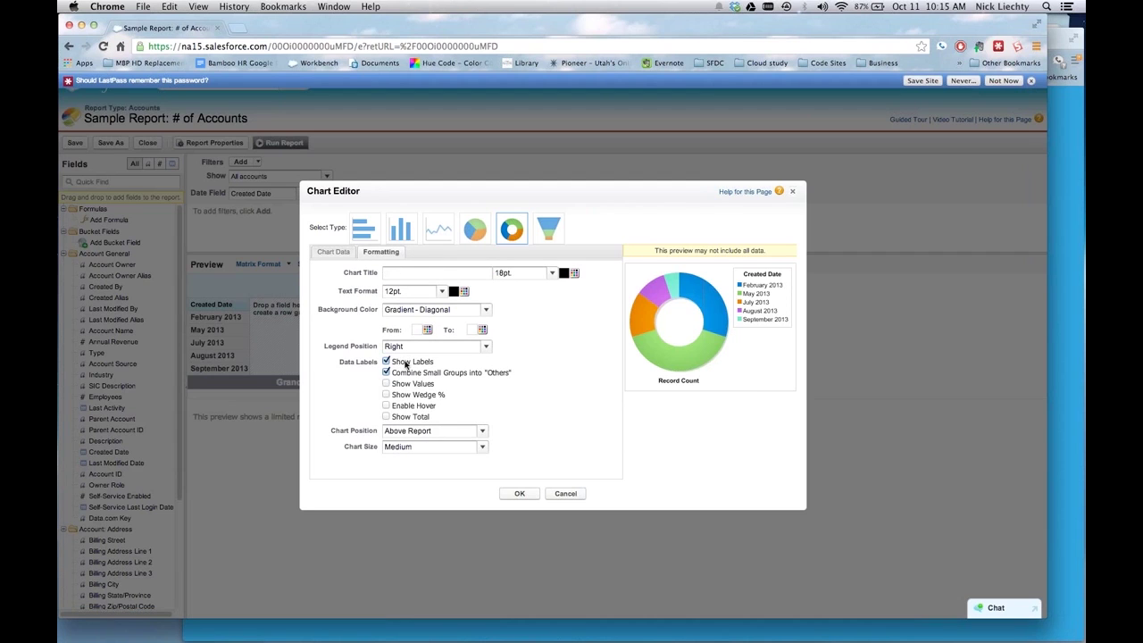
left_click(386, 394)
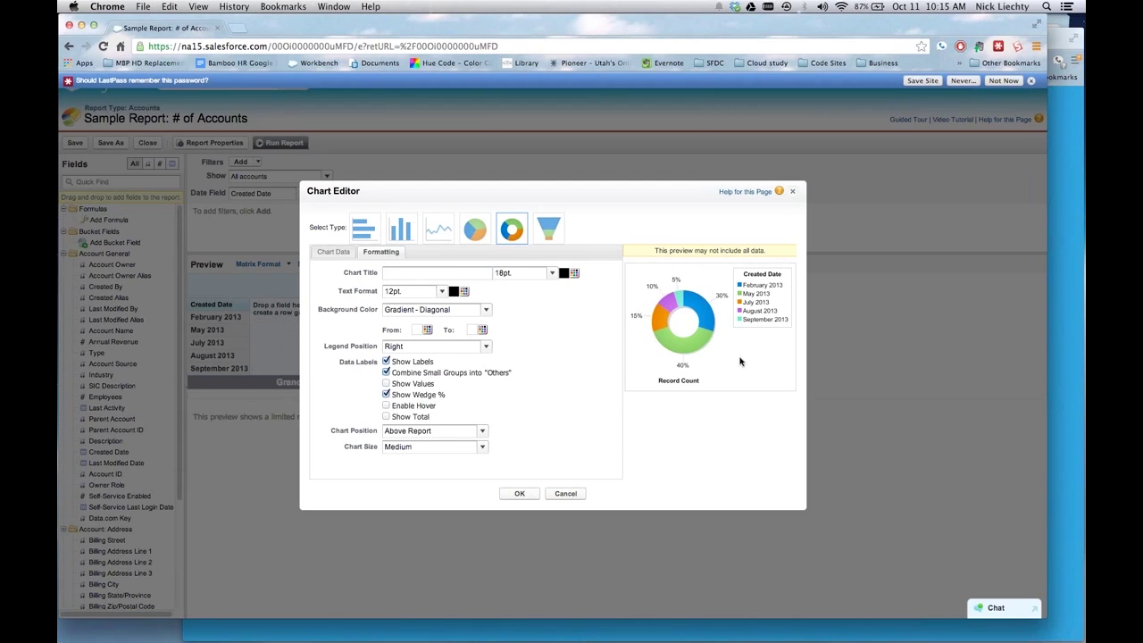
left_click(387, 383)
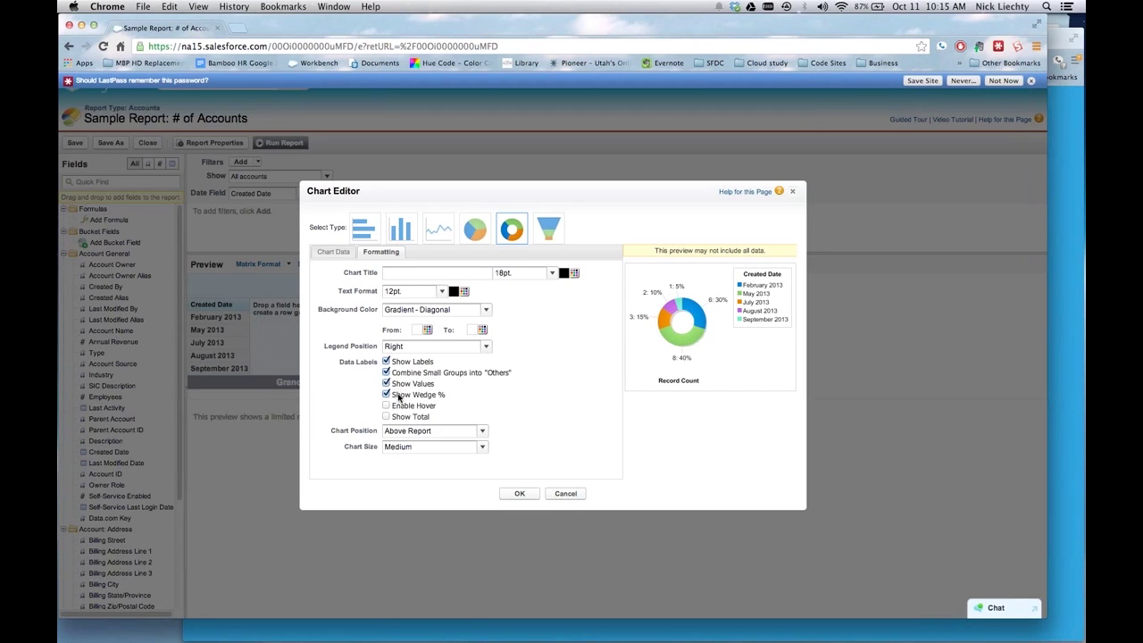
left_click(416, 418)
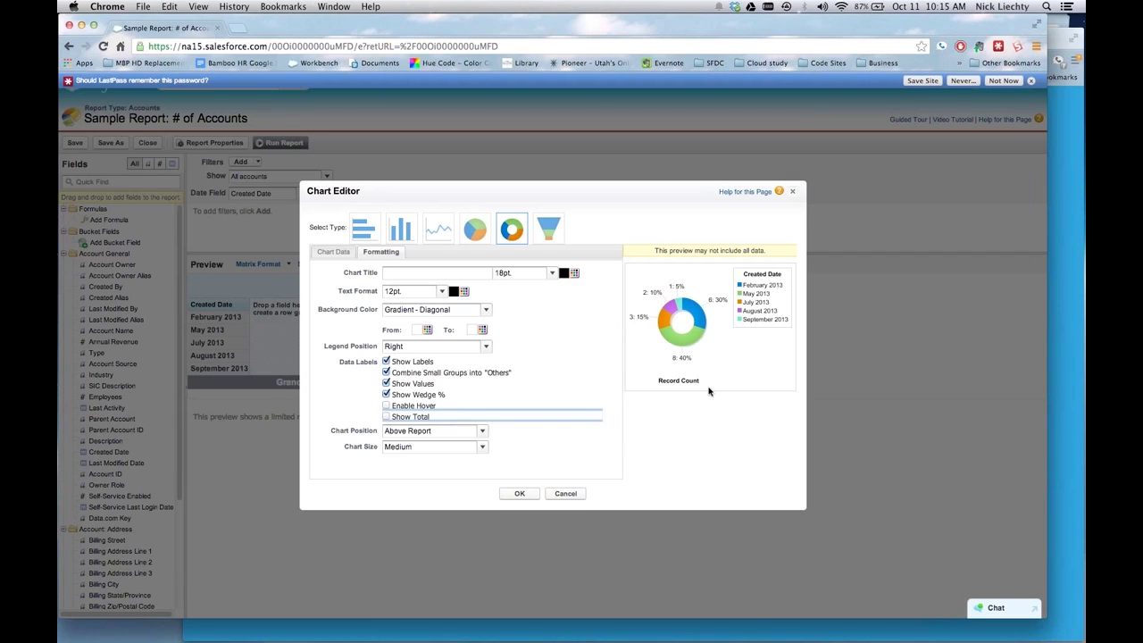
left_click(387, 417)
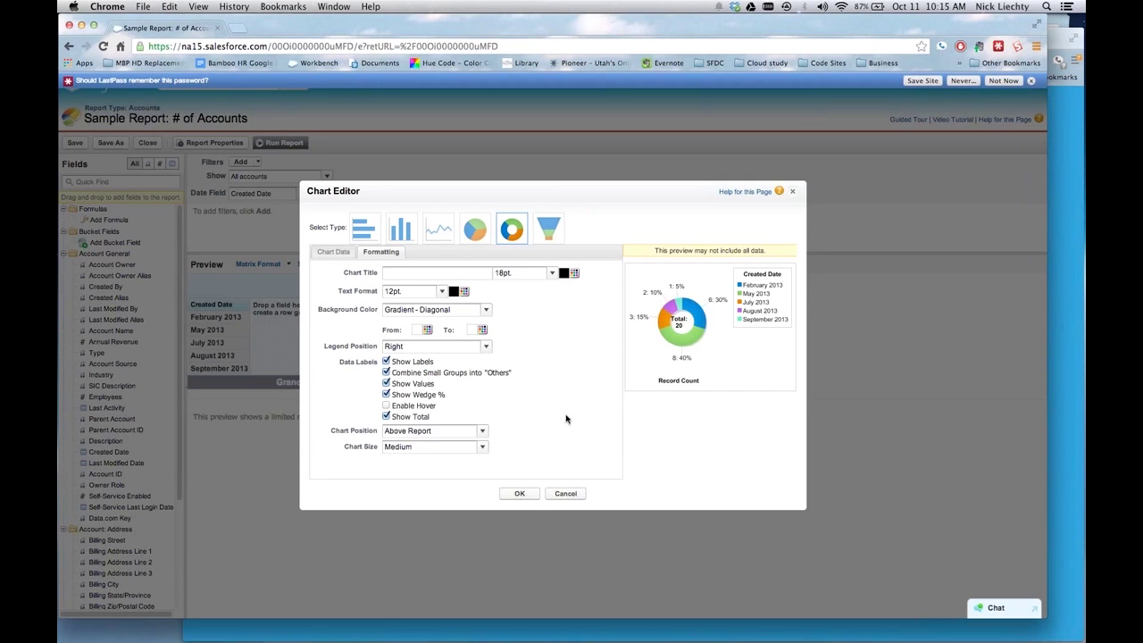
Step: Set the donut chart's legend position to On Chart and its size to Large, and apply the chart to the report
left_click(476, 434)
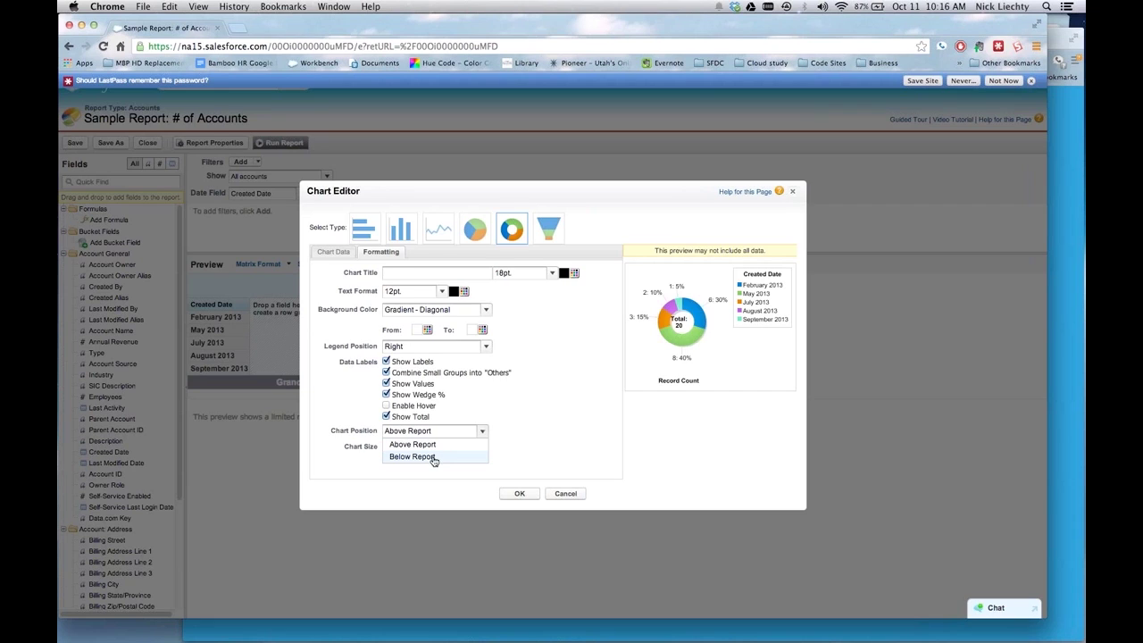
left_click(442, 348)
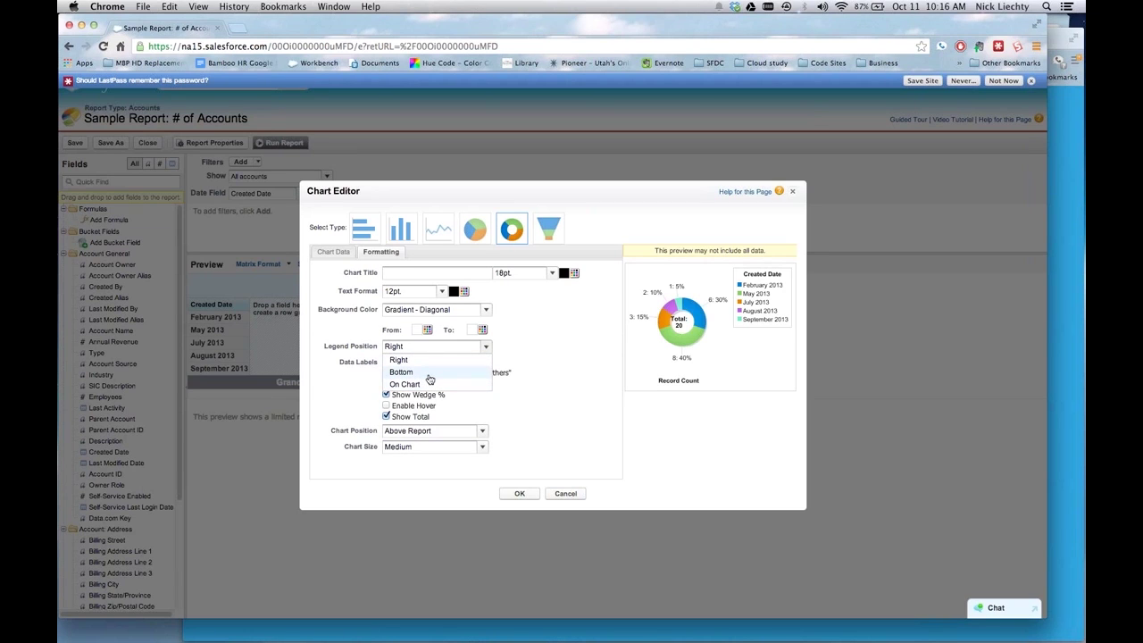
left_click(428, 372)
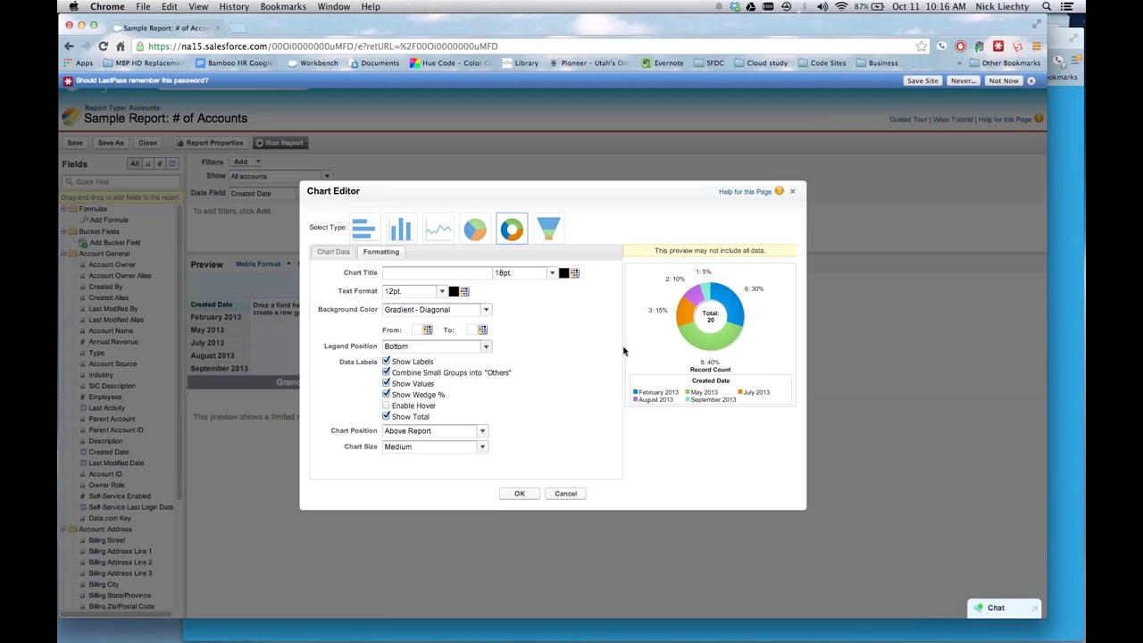
left_click(457, 348)
left_click(444, 384)
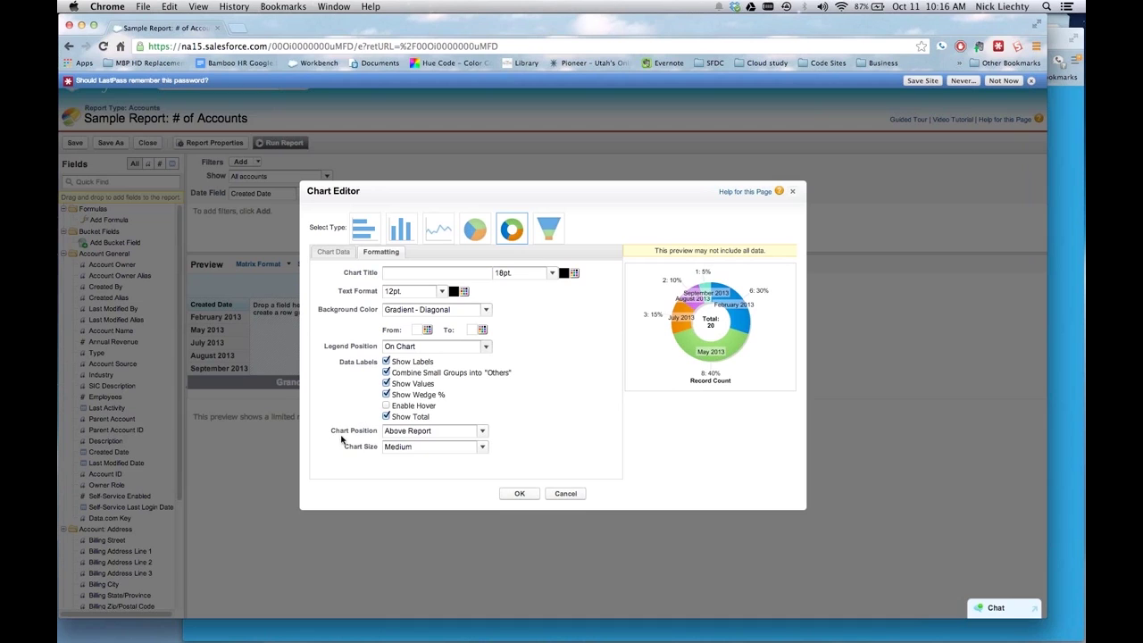
left_click(416, 449)
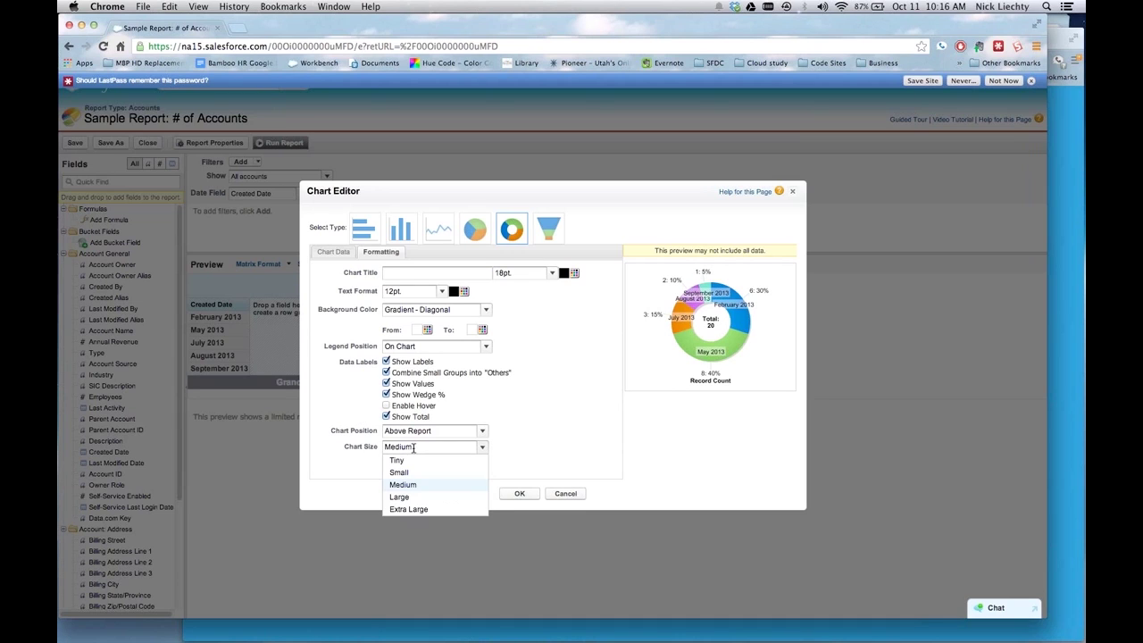
left_click(415, 497)
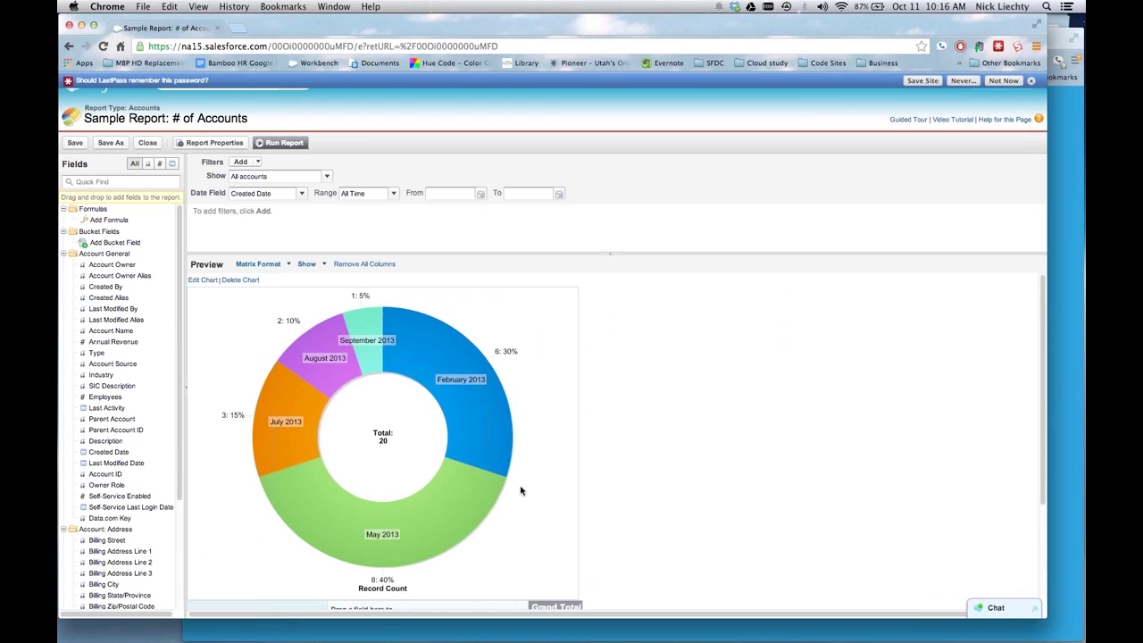
Step: Look over the chart and the summary table in the preview, and turn on the report's record details
scroll(664, 407, "down", 2)
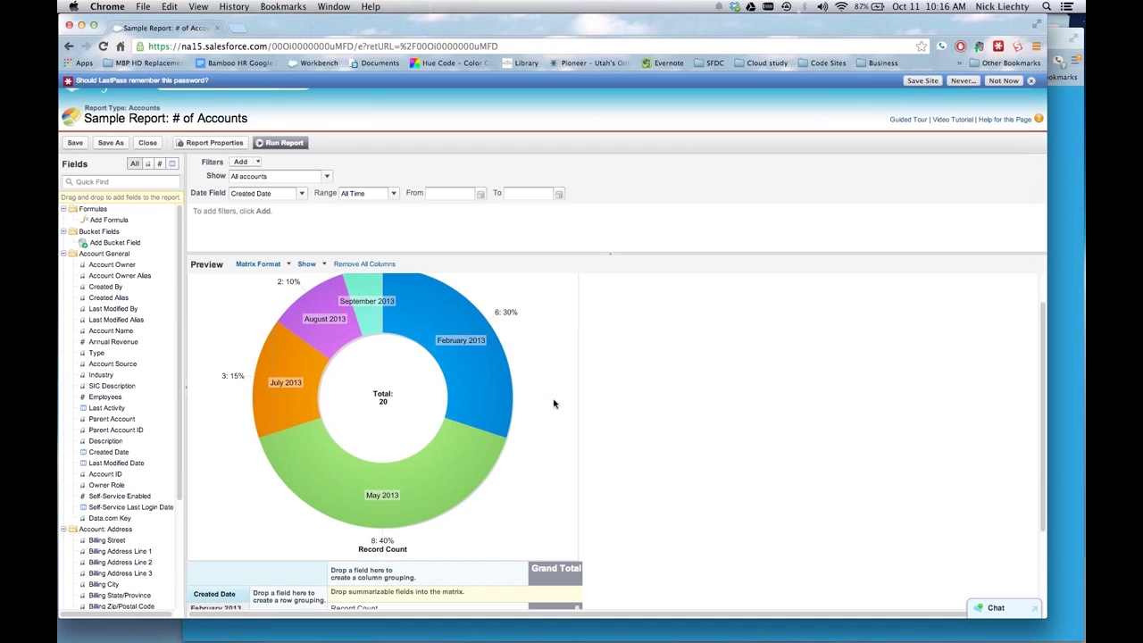
scroll(677, 416, "up", 2)
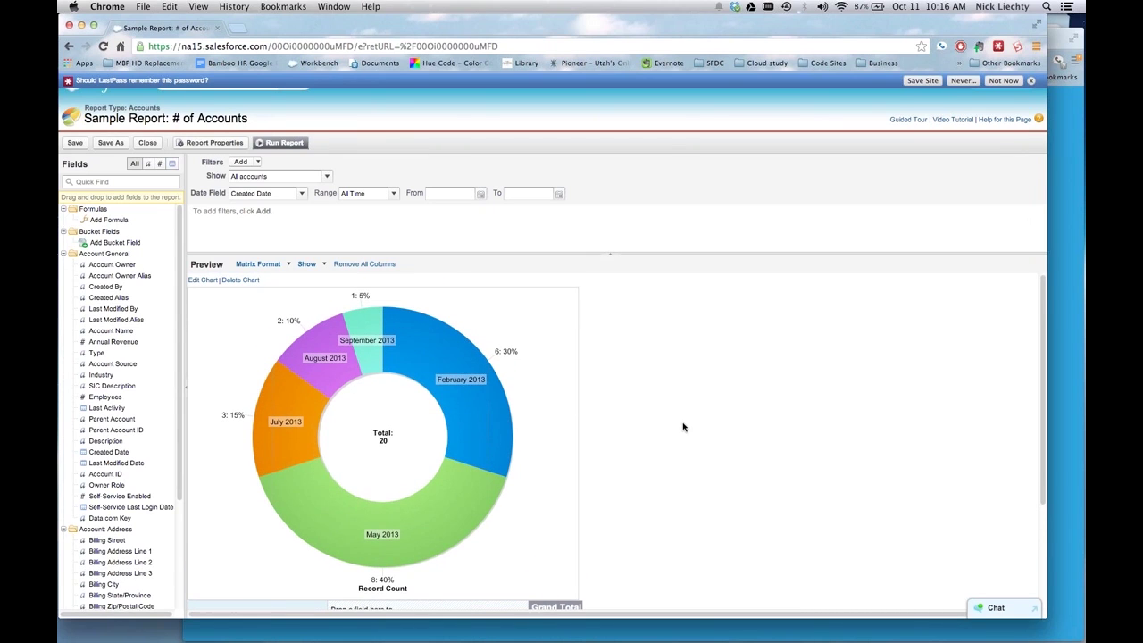
scroll(683, 427, "down", 5)
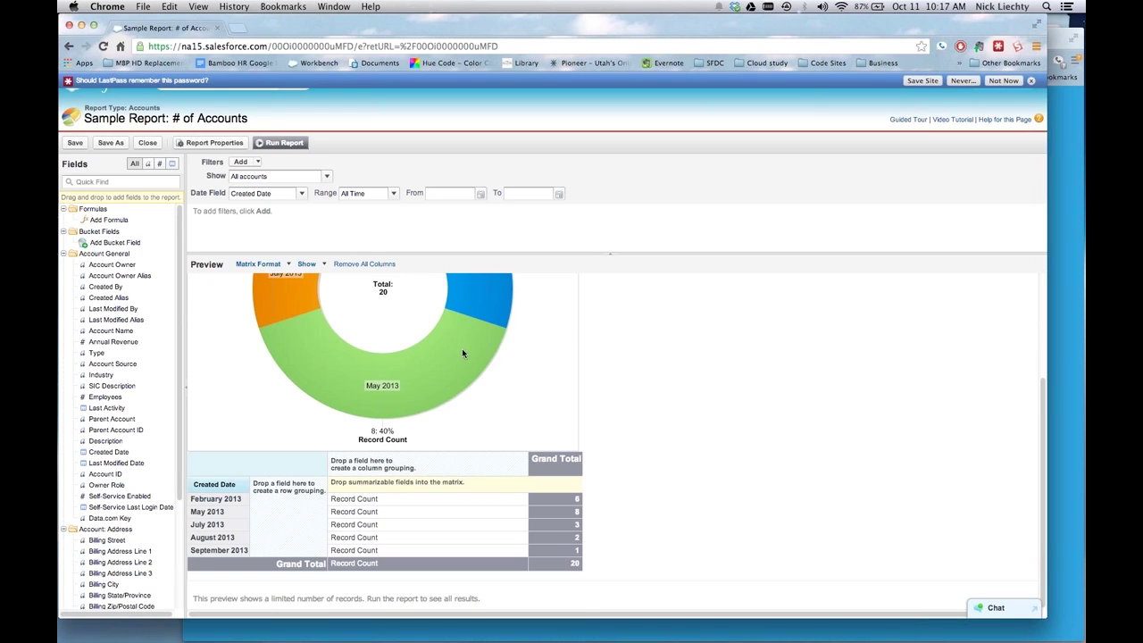
scroll(458, 350, "up", 3)
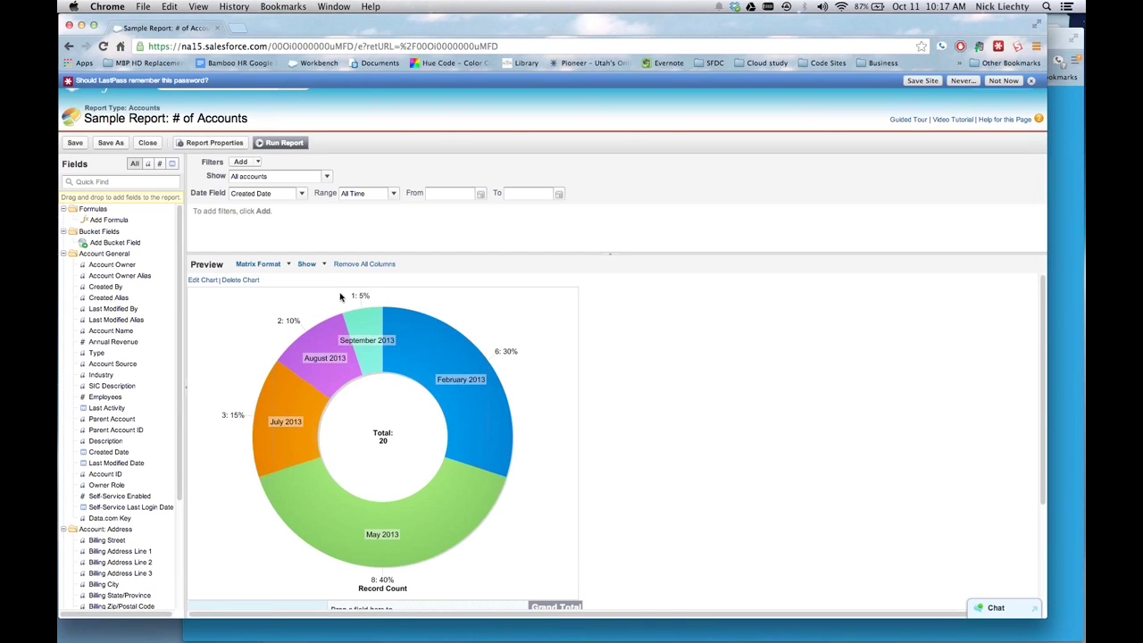
left_click(306, 263)
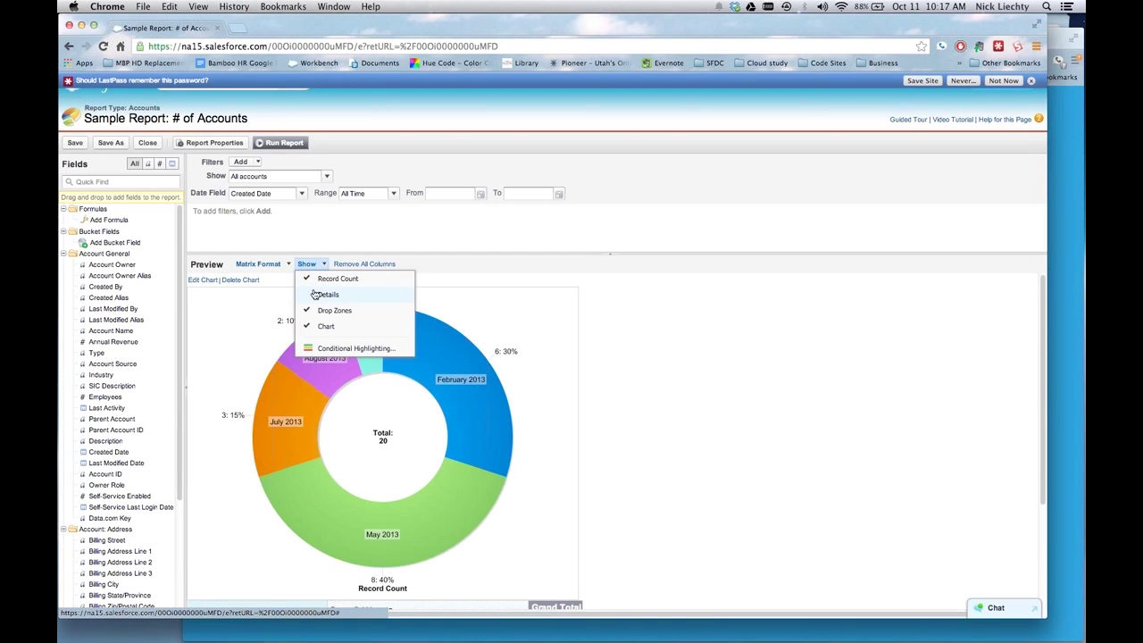
left_click(323, 294)
Step: Add the Annual Revenue field as a column between Account Name and Type in the detail table
scroll(377, 332, "down", 4)
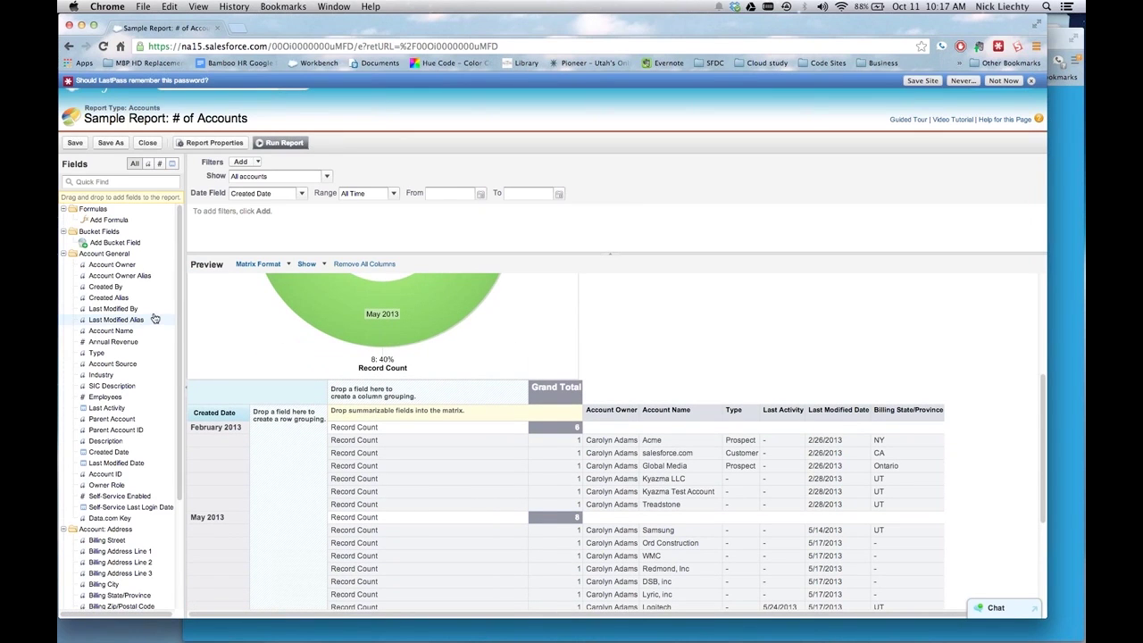
left_click_drag(133, 310, 719, 426)
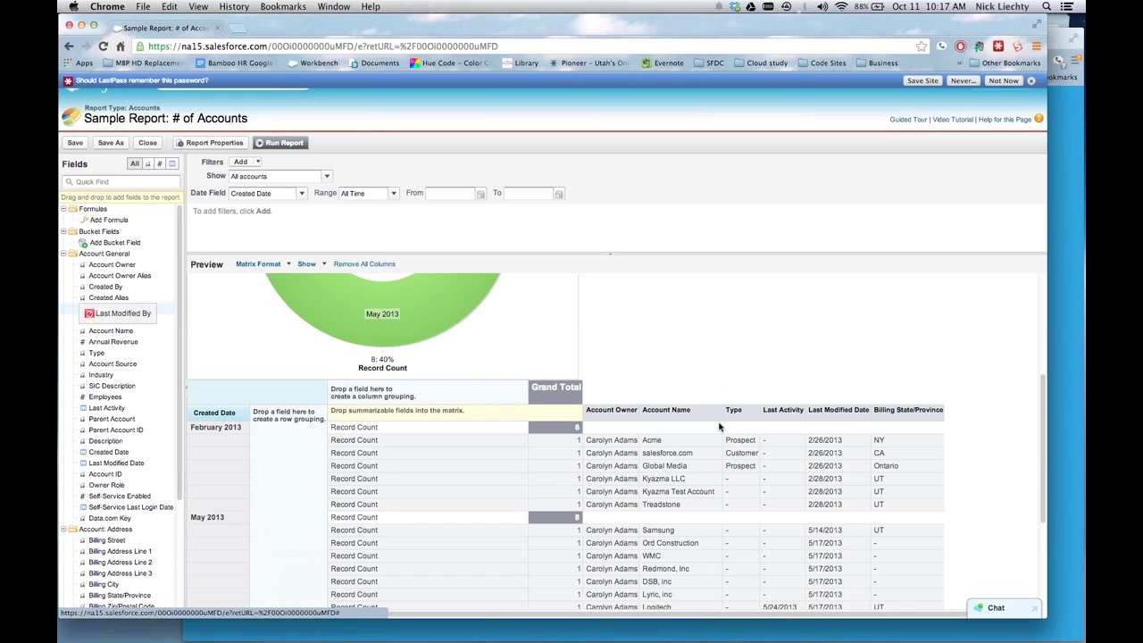
left_click_drag(134, 341, 712, 461)
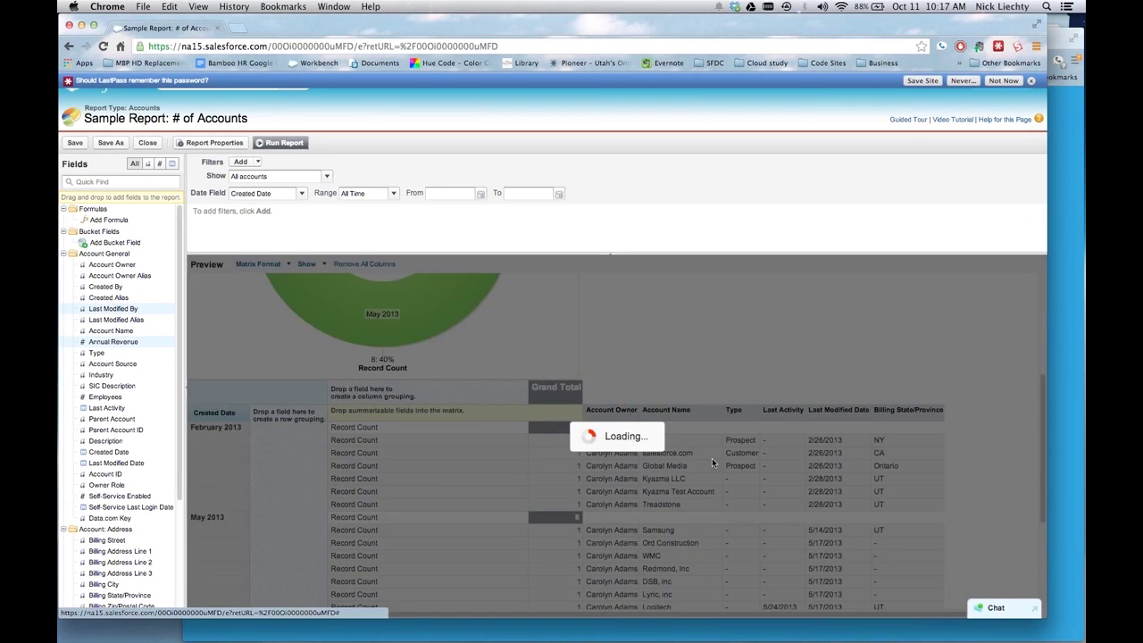
scroll(765, 459, "down", 3)
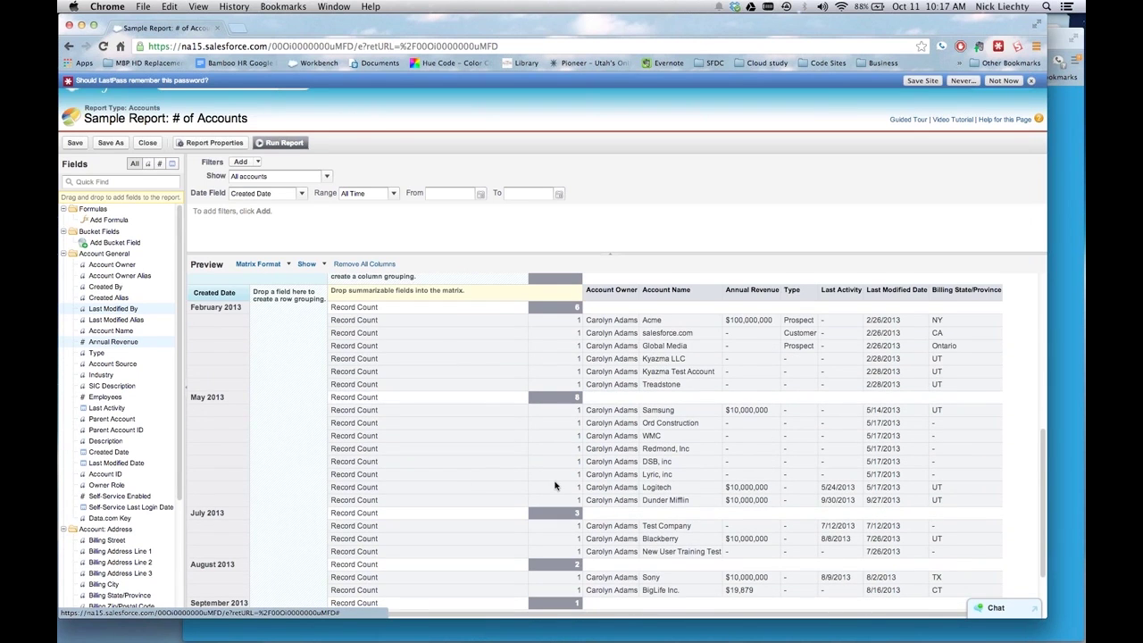
scroll(554, 485, "up", 5)
scroll(676, 459, "down", 4)
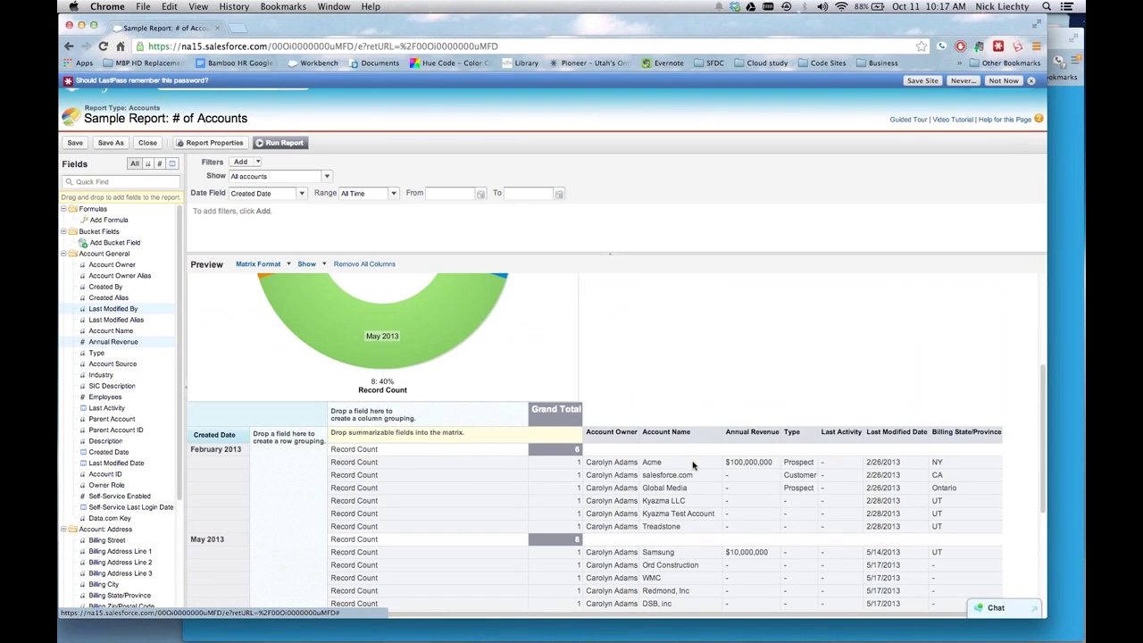
Step: Hide the record details in the report preview again
scroll(616, 420, "up", 4)
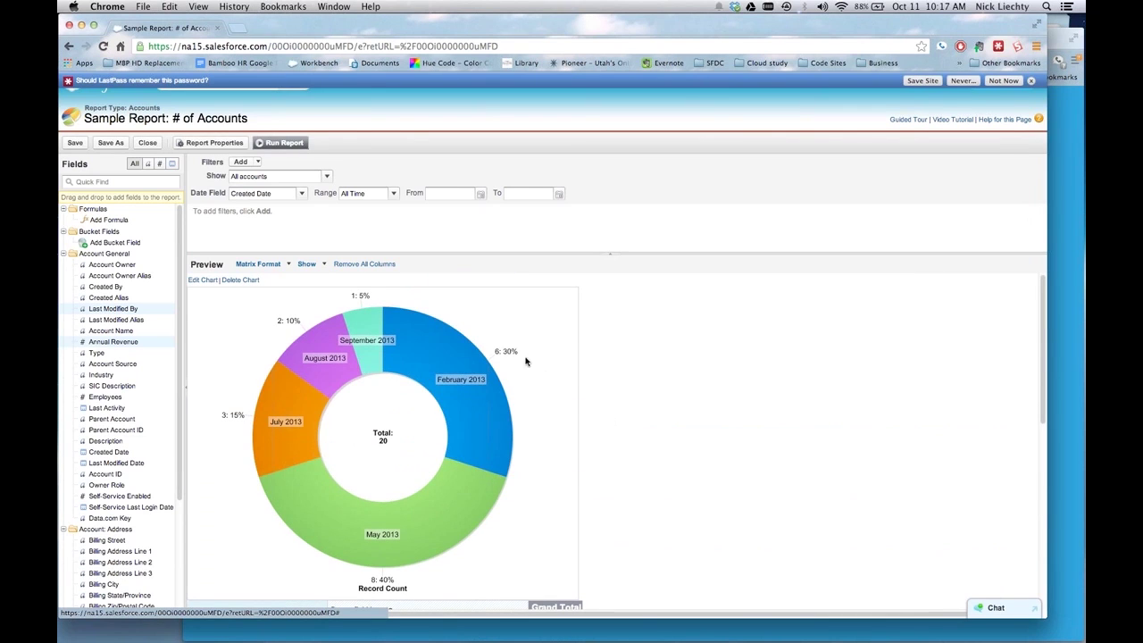
left_click(317, 267)
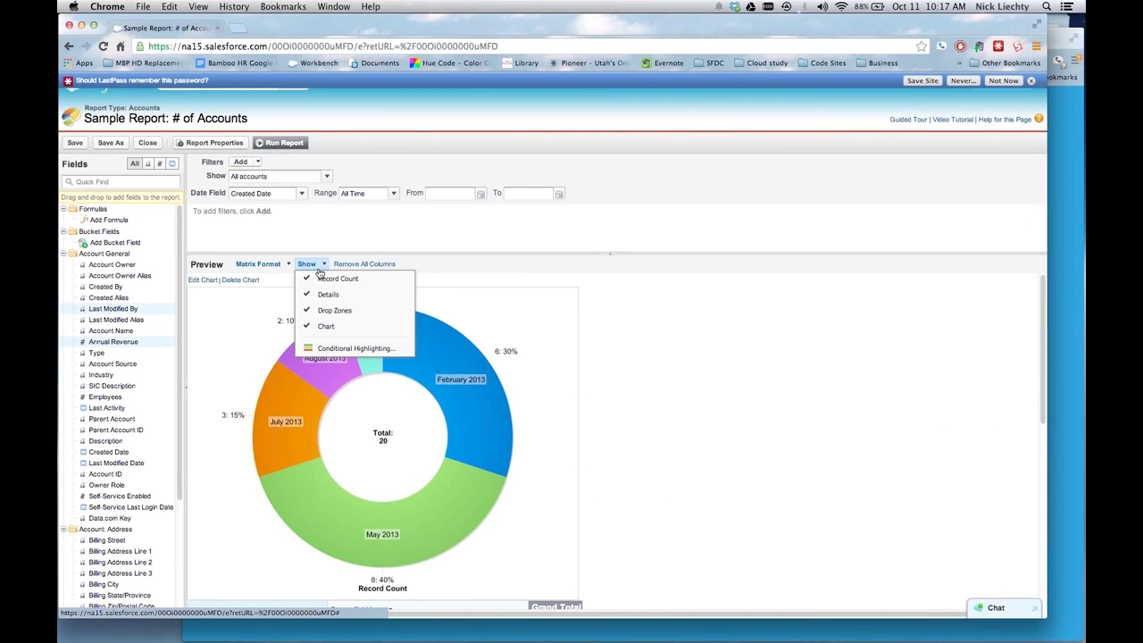
left_click(321, 298)
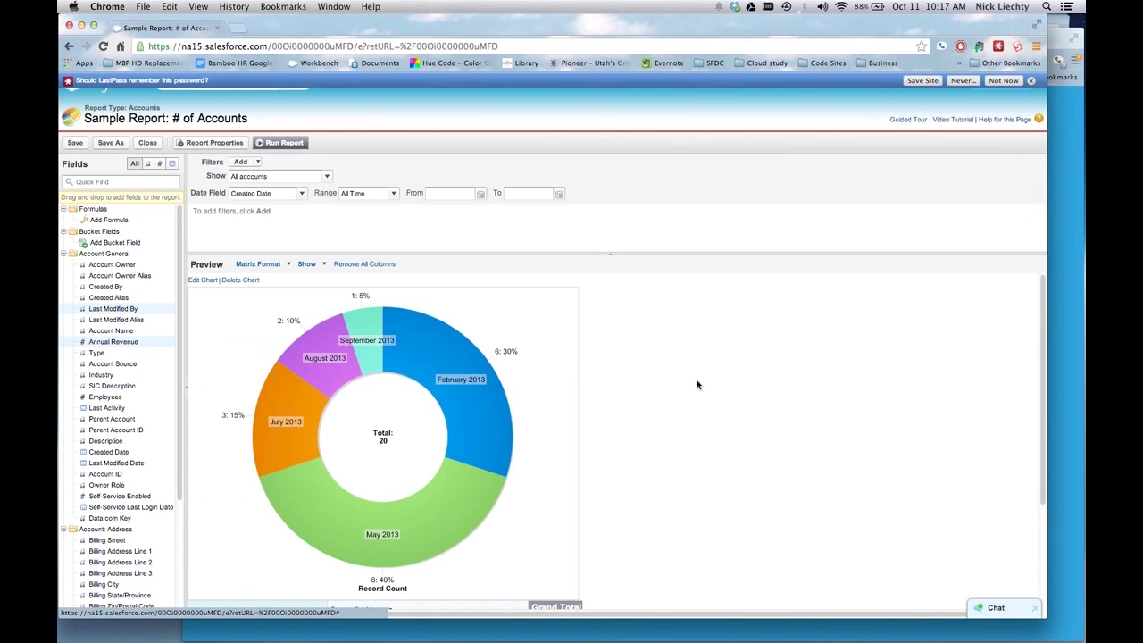
Step: Run the customized # of Accounts report and review its donut chart and the record groups by created month
scroll(696, 393, "down", 3)
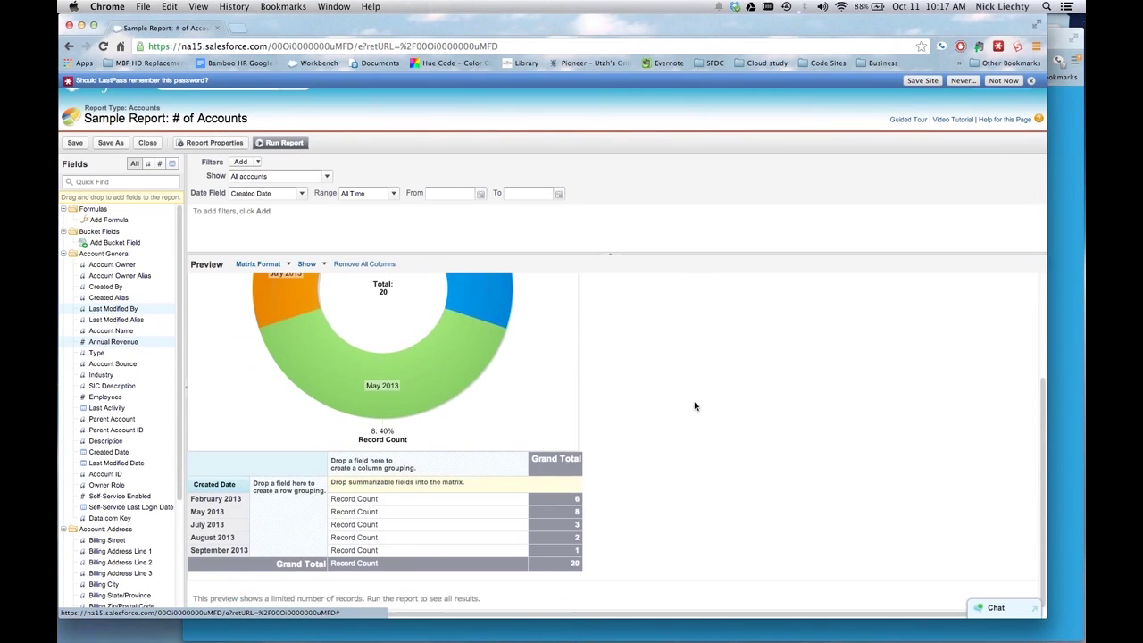
left_click(284, 144)
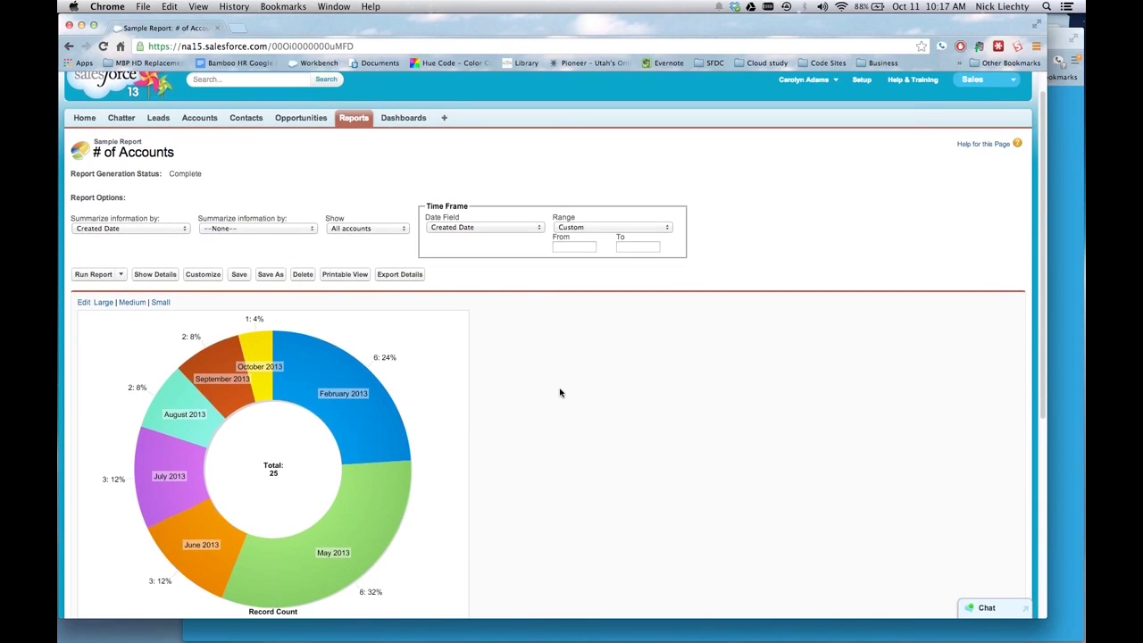
scroll(560, 402, "down", 3)
scroll(560, 407, "down", 2)
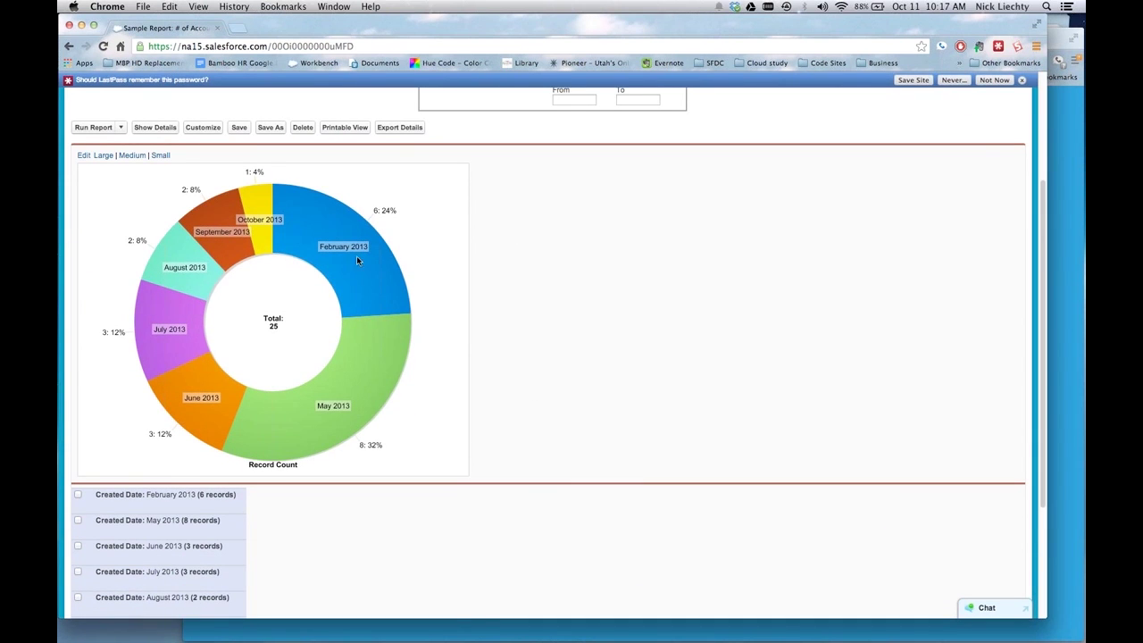
scroll(256, 505, "down", 2)
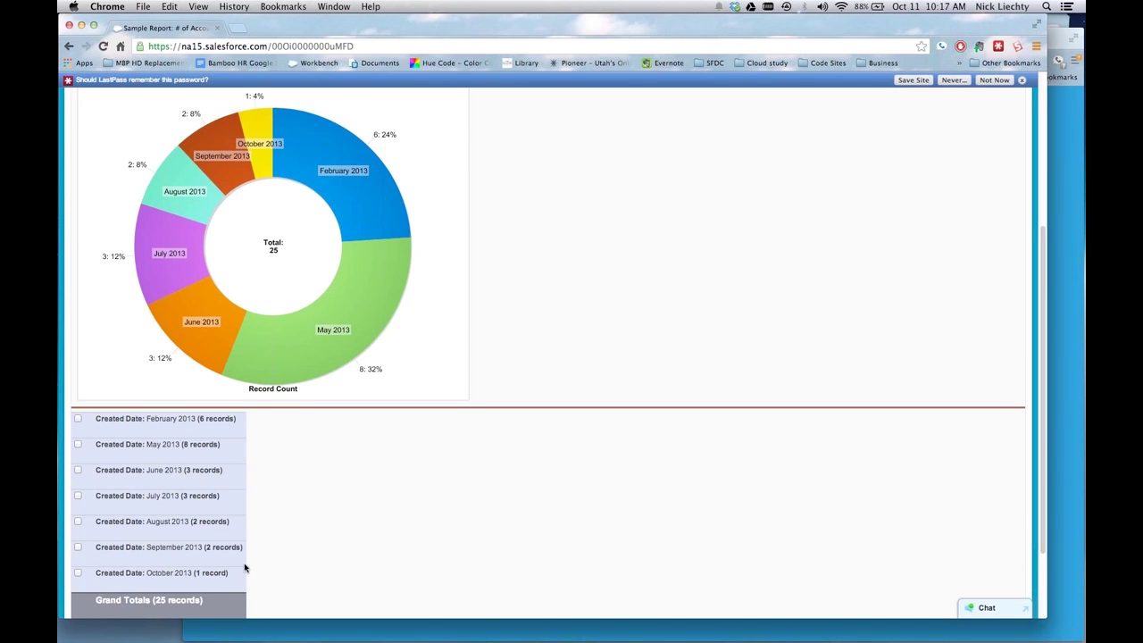
scroll(439, 492, "up", 4)
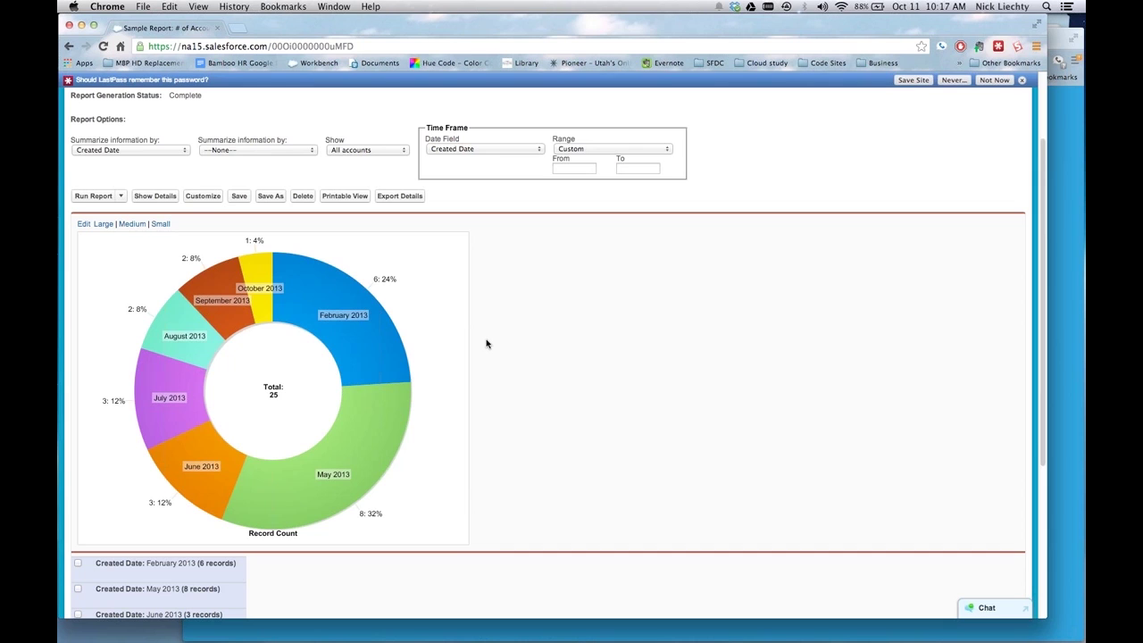
scroll(504, 368, "up", 2)
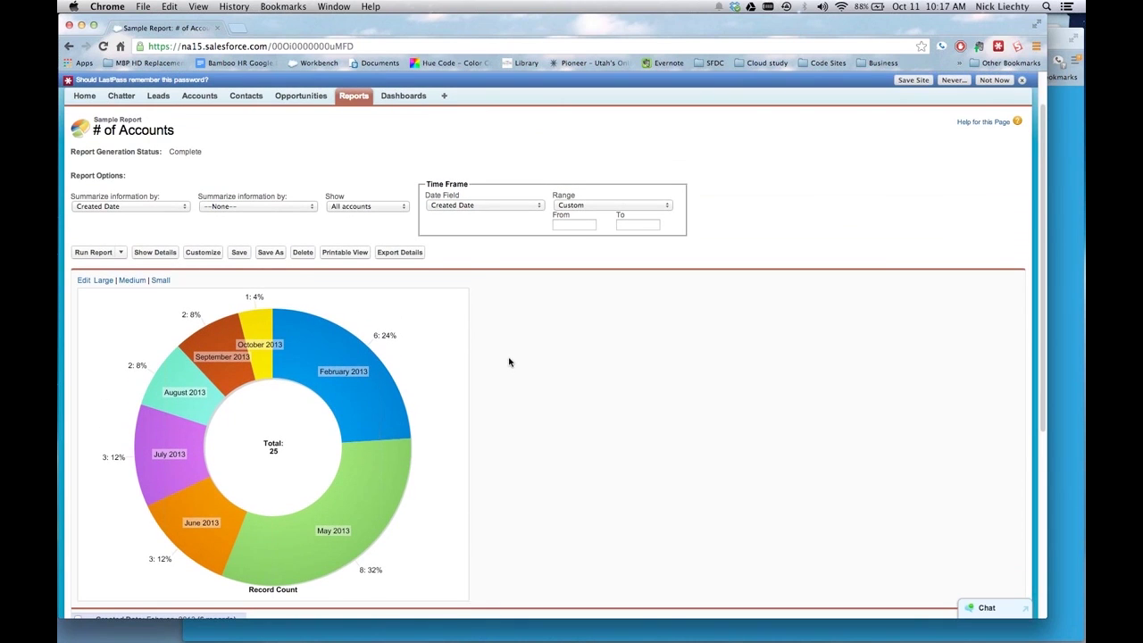
Step: Save a copy of the report as "Accounts Created by Month" in the Unfiled Public Reports folder and return to the report
left_click(278, 254)
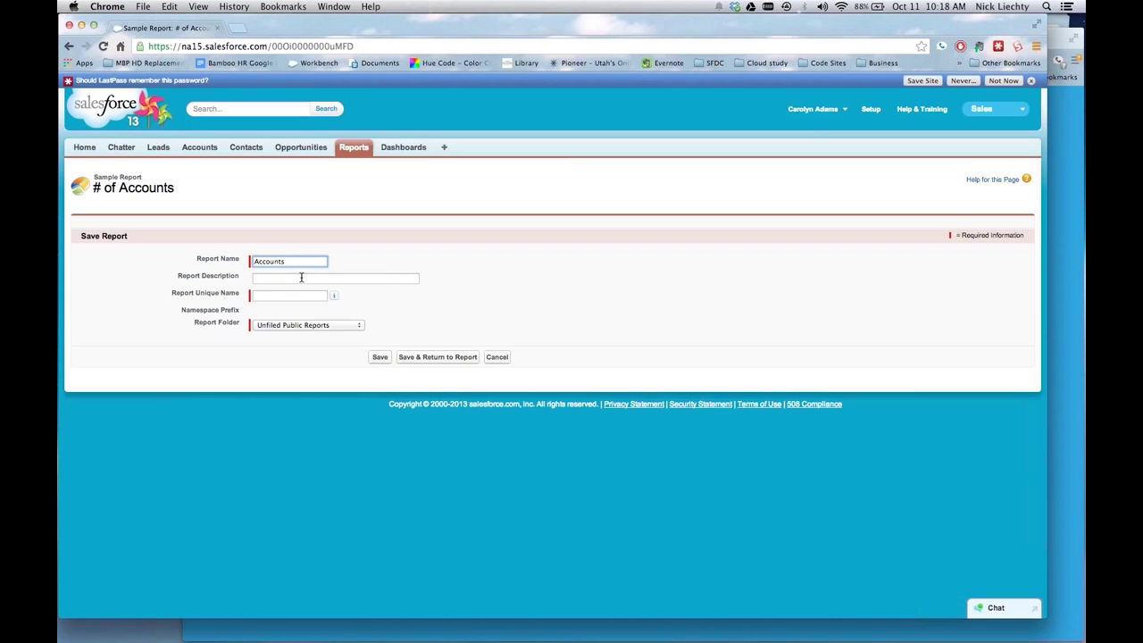
type("y Month")
left_click(363, 325)
left_click(353, 323)
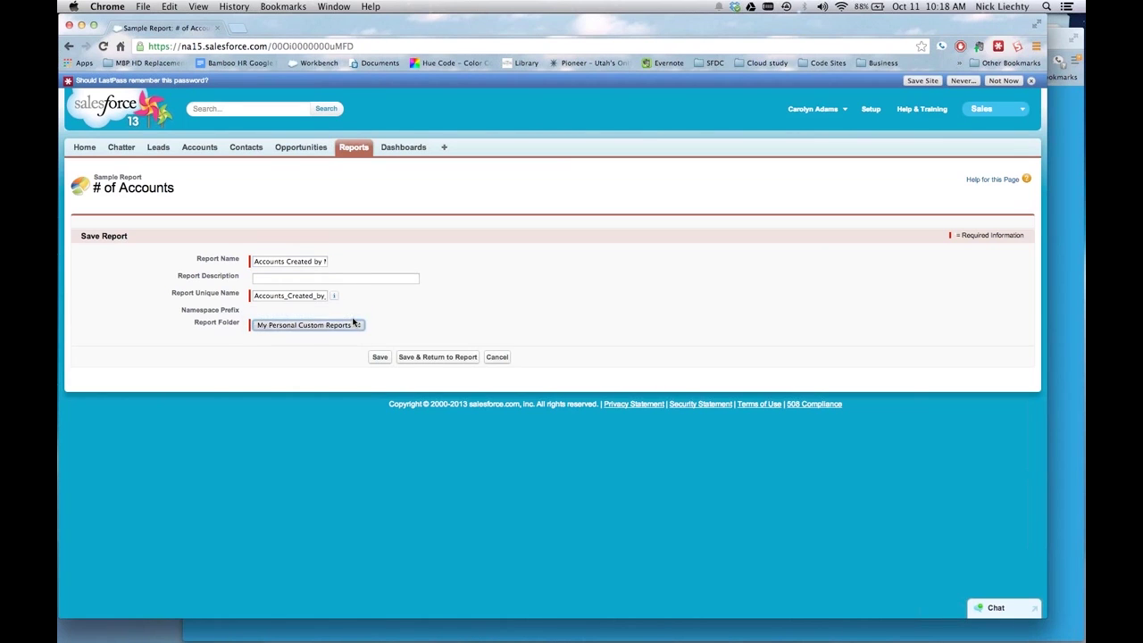
left_click(349, 325)
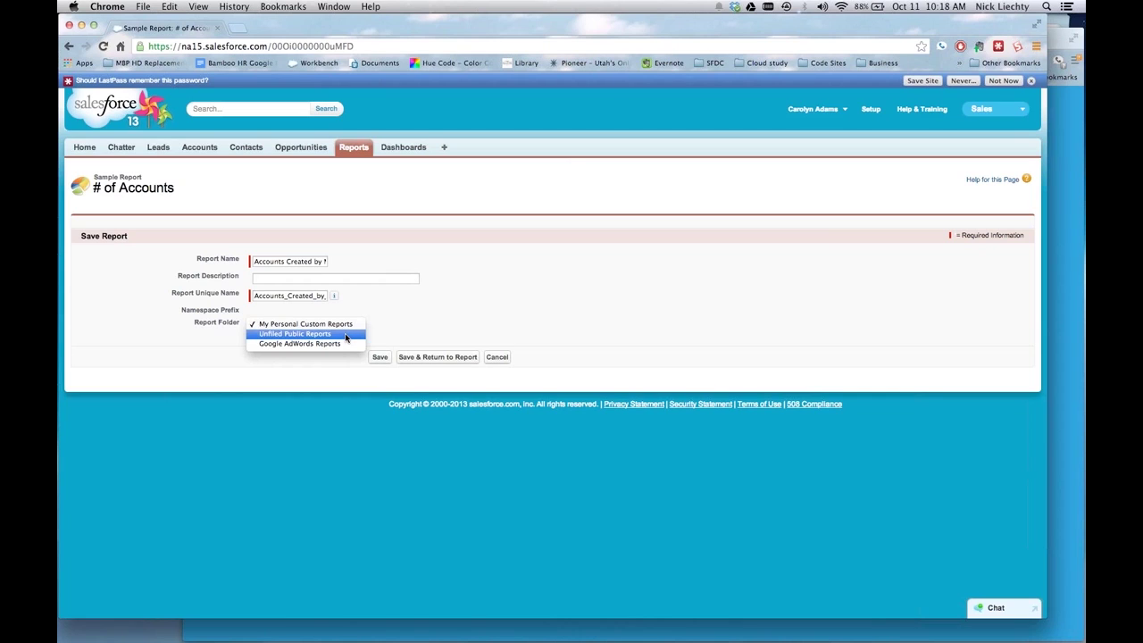
key("Up")
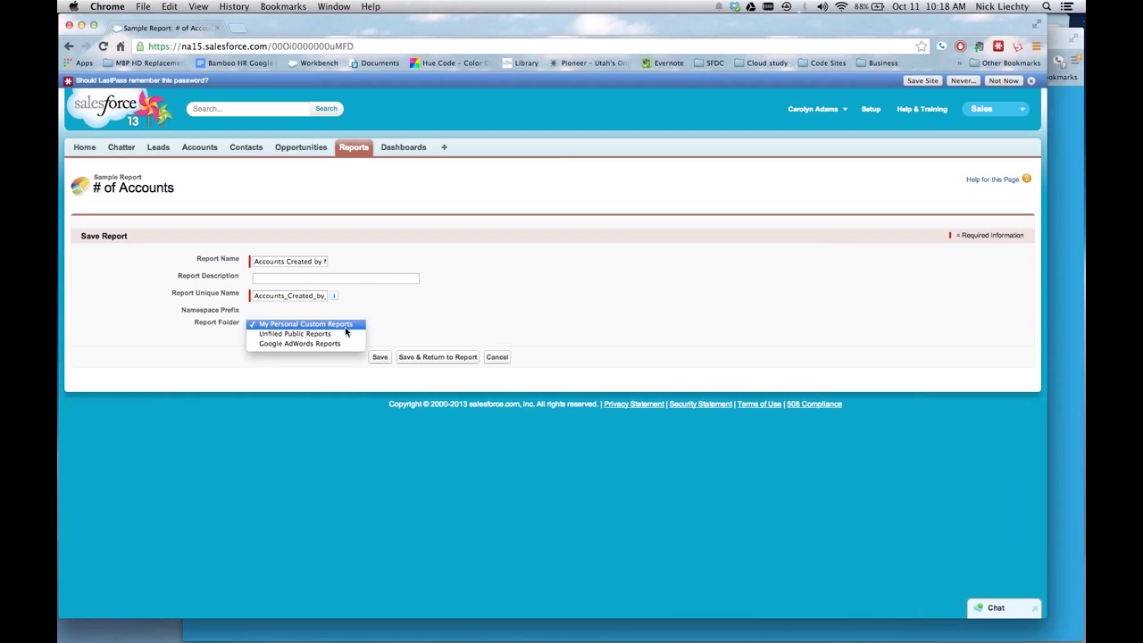
left_click(347, 334)
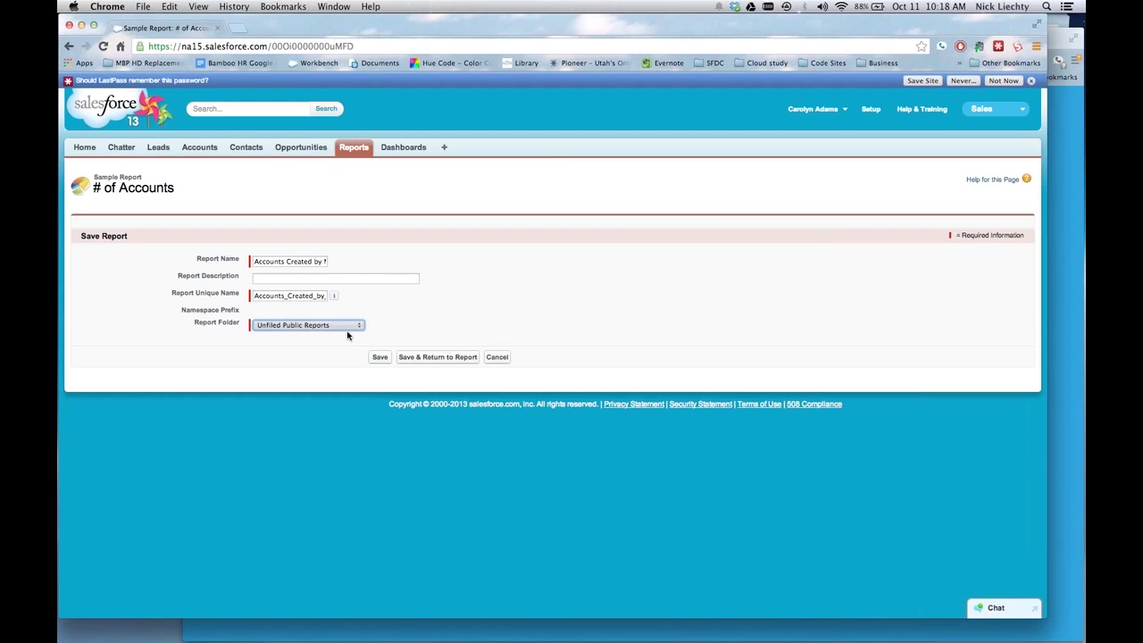
left_click(406, 358)
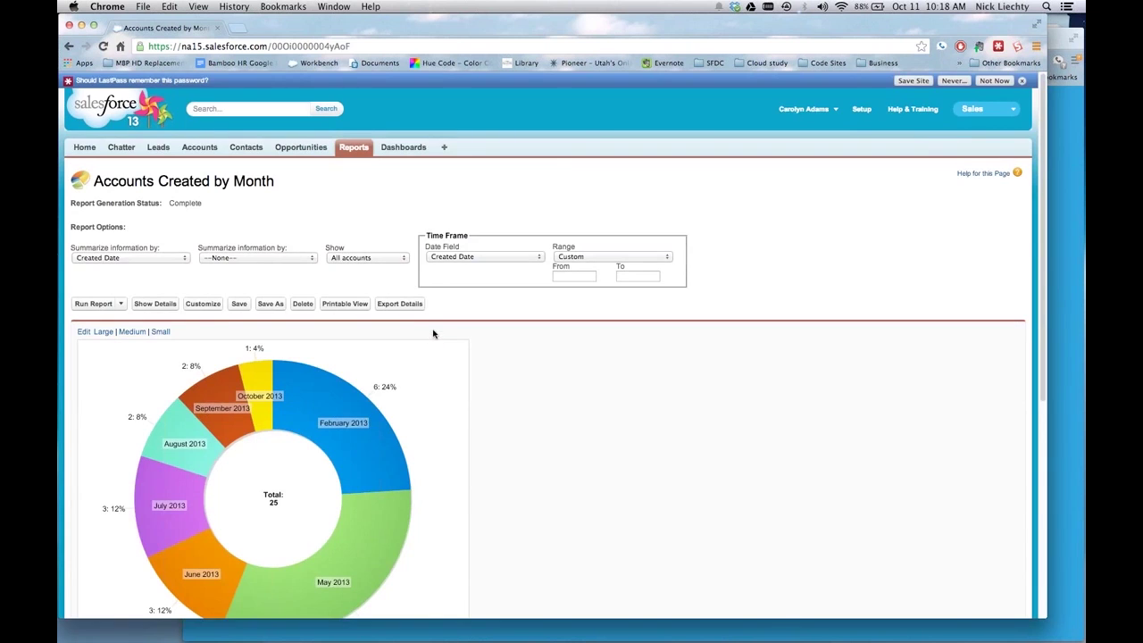
scroll(474, 333, "down", 5)
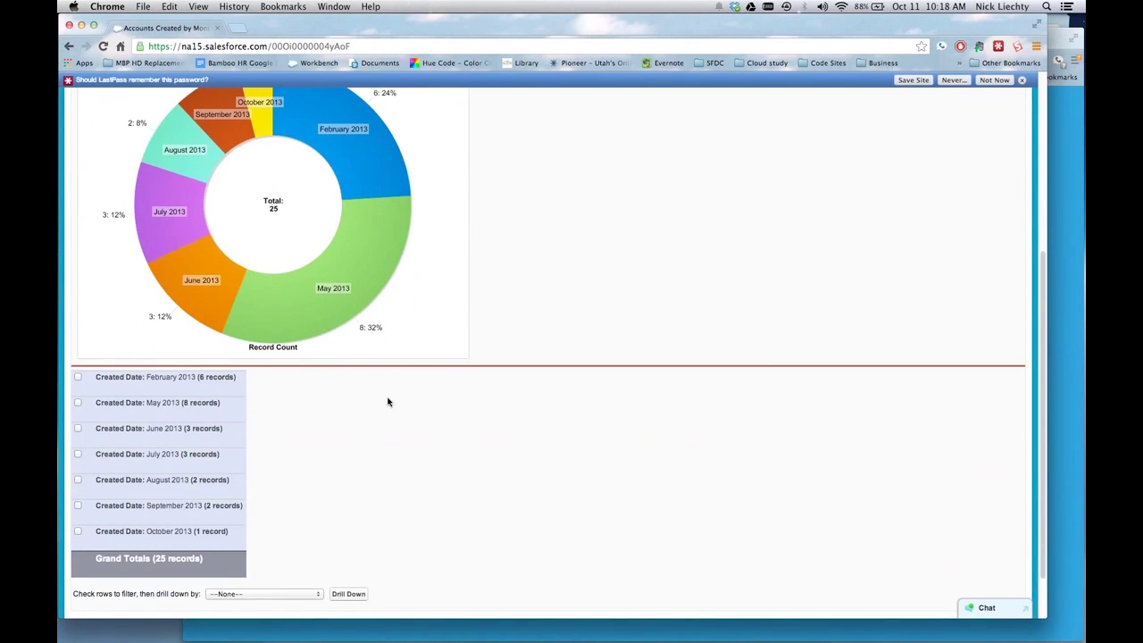
scroll(590, 344, "up", 5)
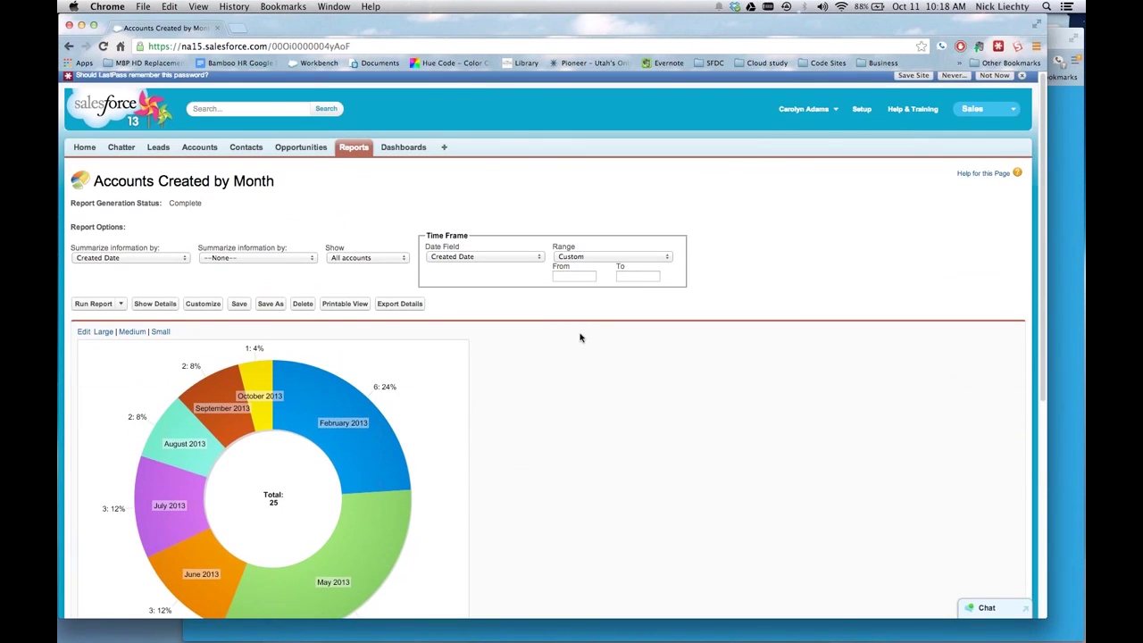
Step: Switch to the AppExchange and search its apps for "dashboard"
left_click(979, 116)
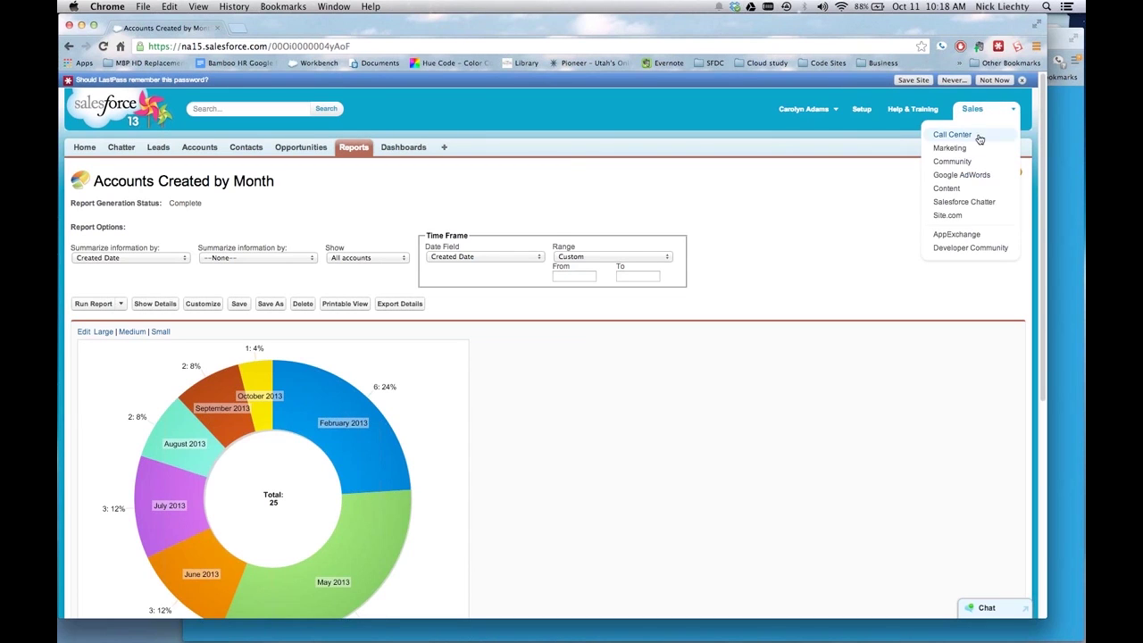
left_click(972, 236)
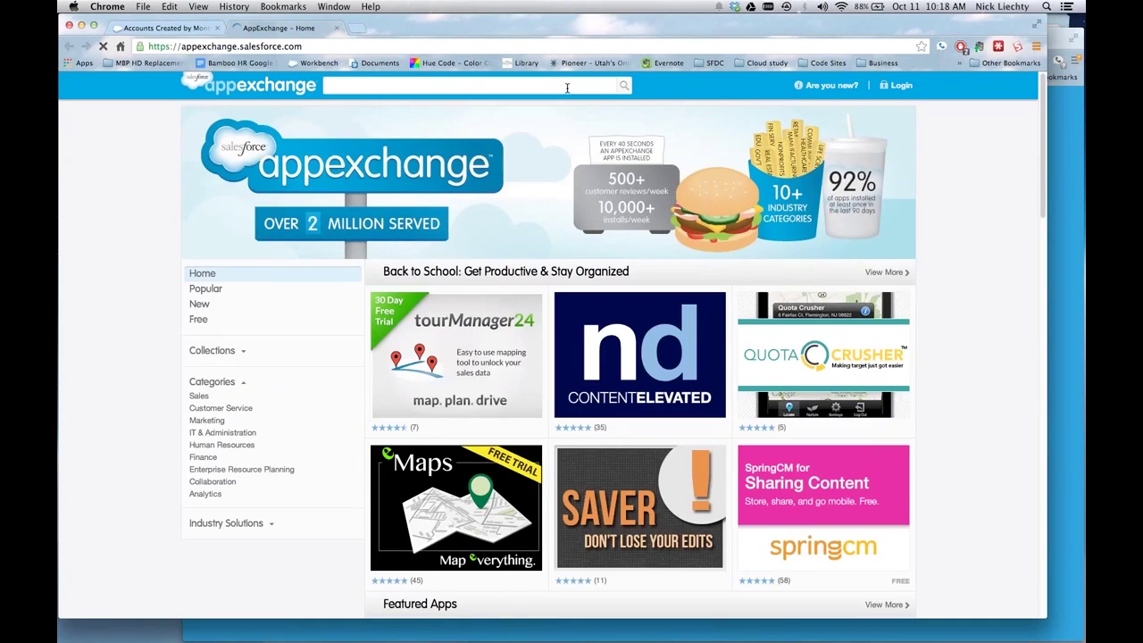
left_click(566, 87)
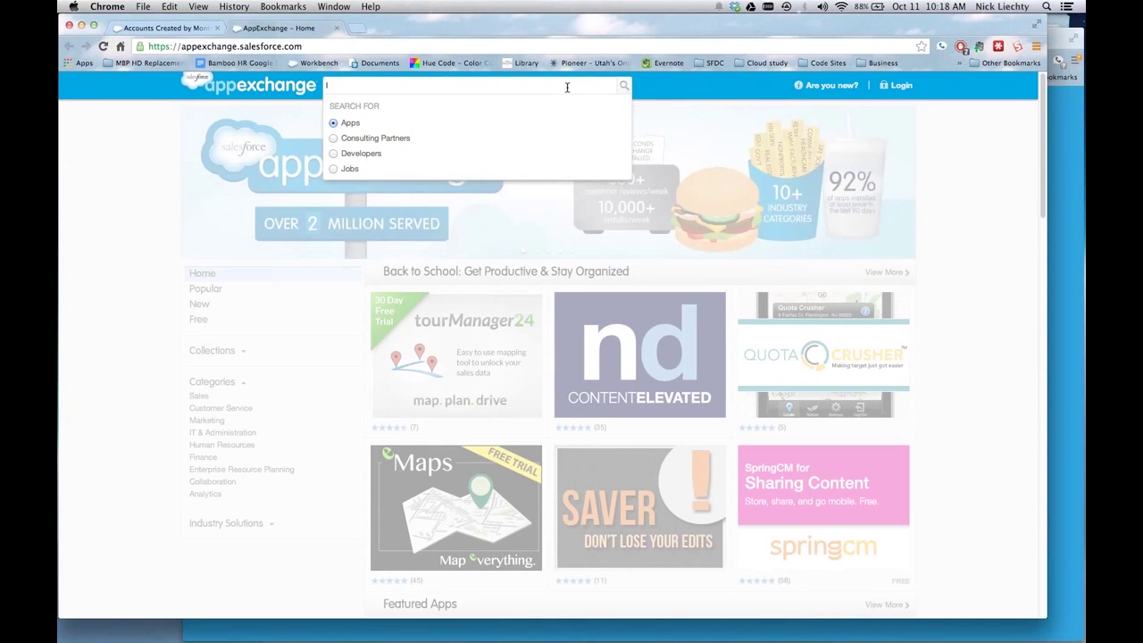
type("dashboard")
key("Return")
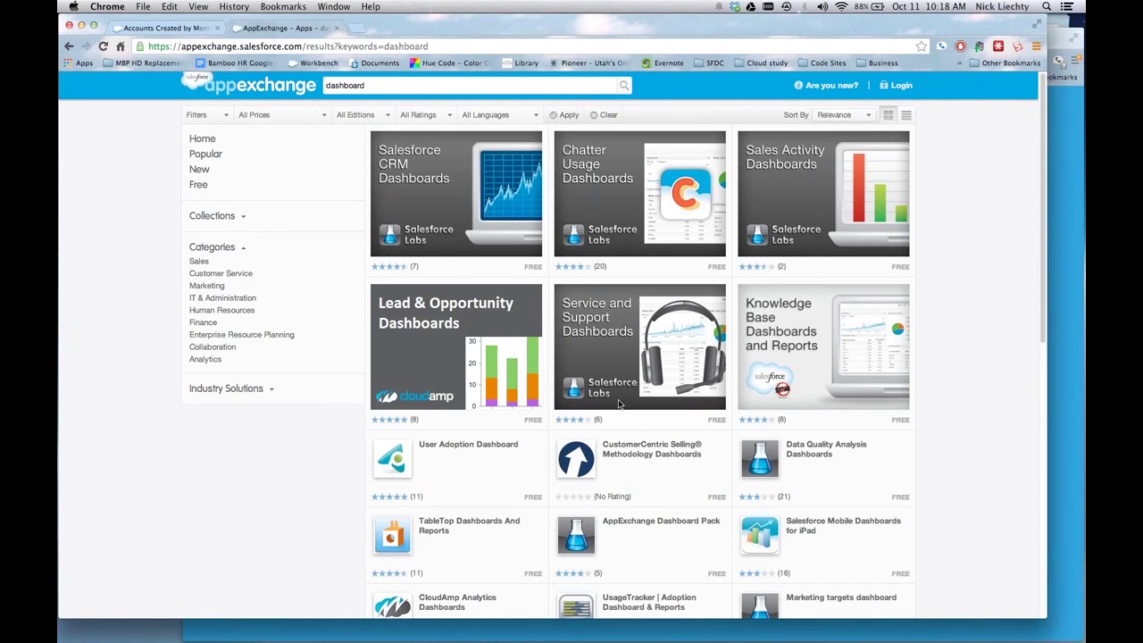
Step: Browse the AppExchange search results to examine the available dashboard packages, their ratings and prices
mouse_move(669, 493)
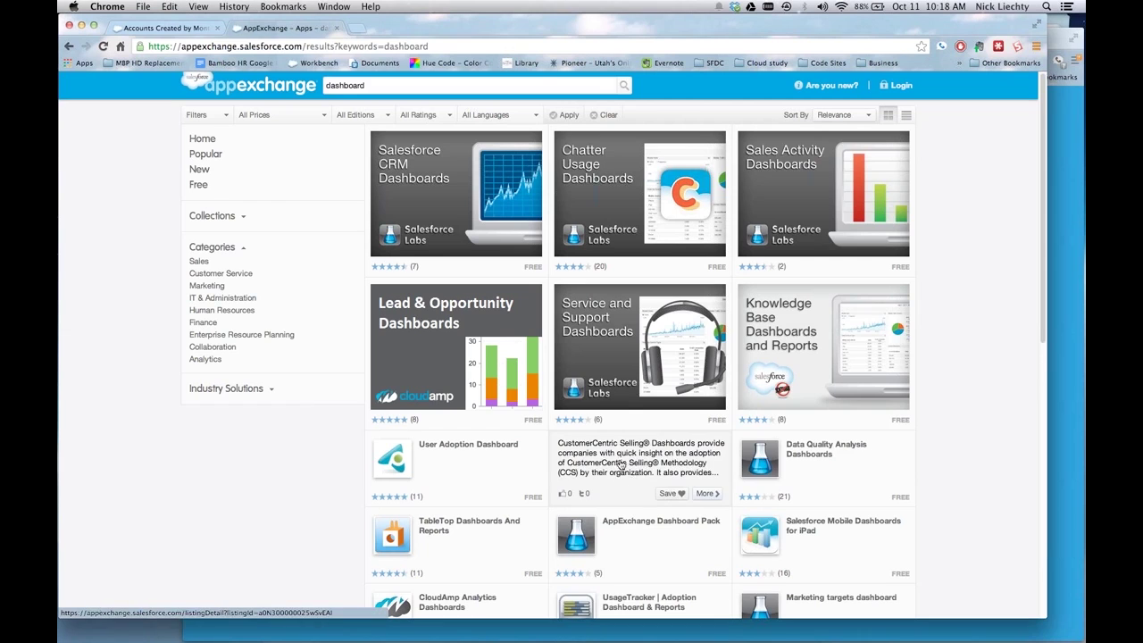
mouse_move(616, 478)
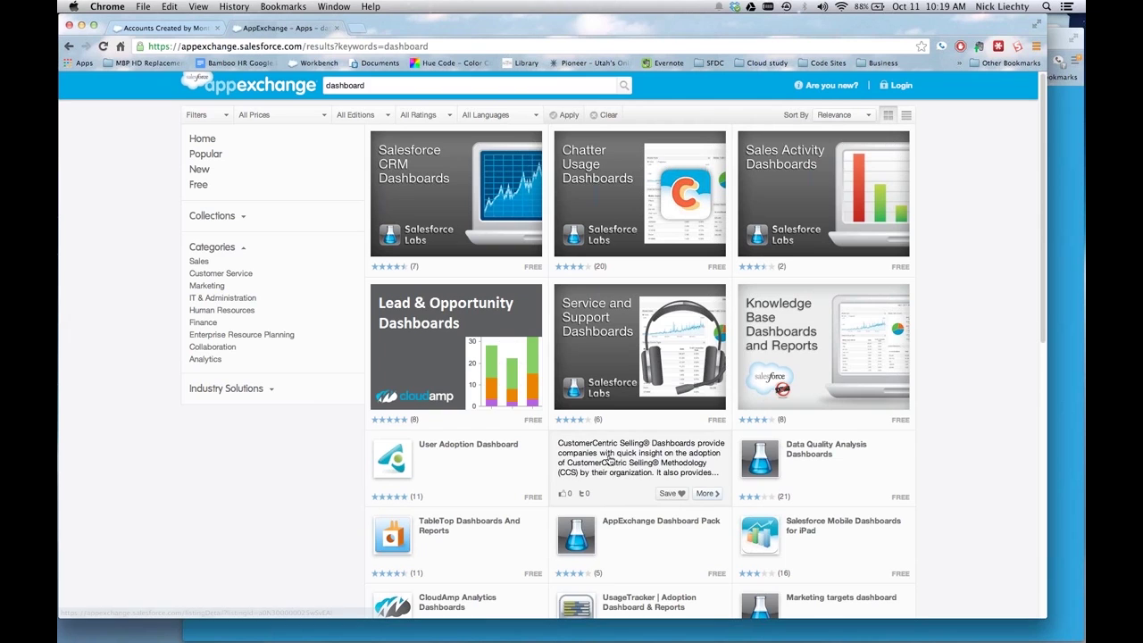
mouse_move(534, 421)
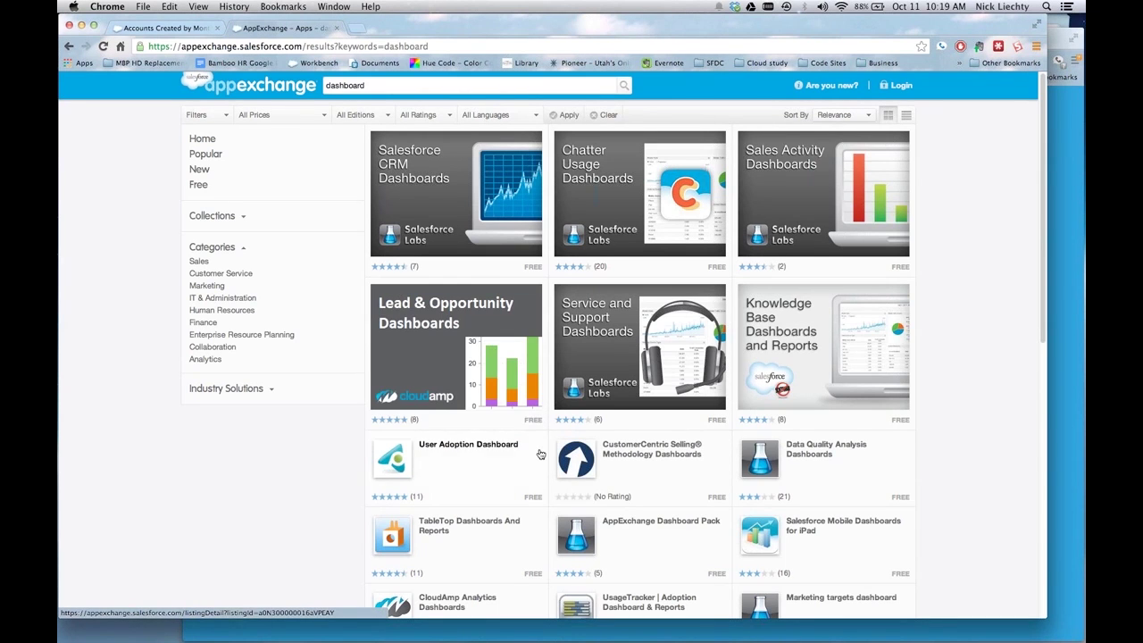
mouse_move(538, 444)
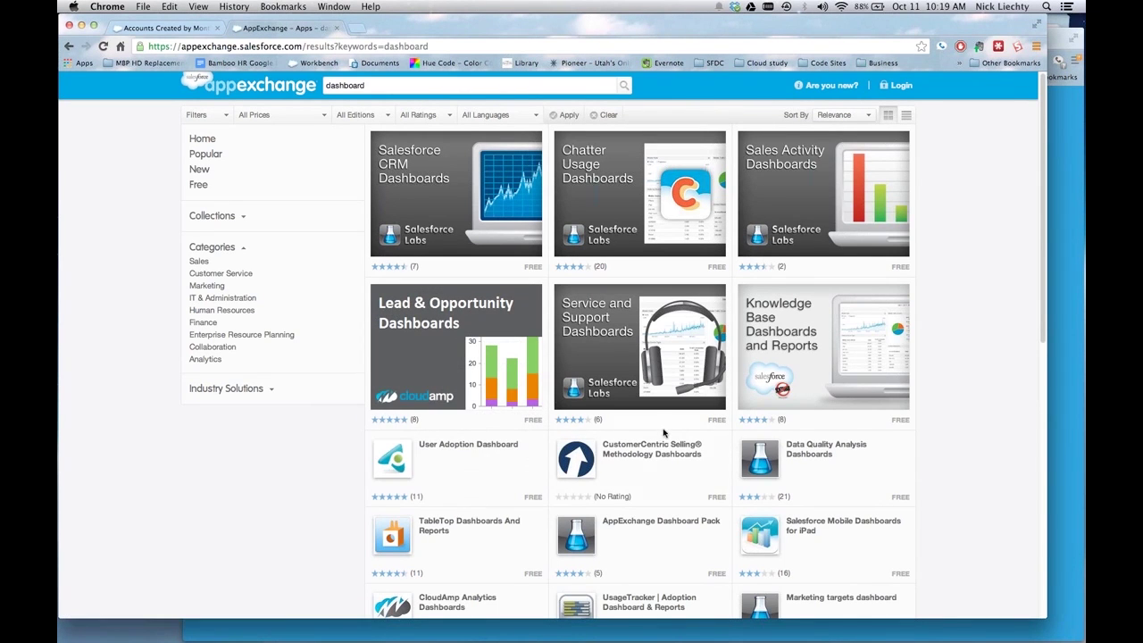
mouse_move(671, 449)
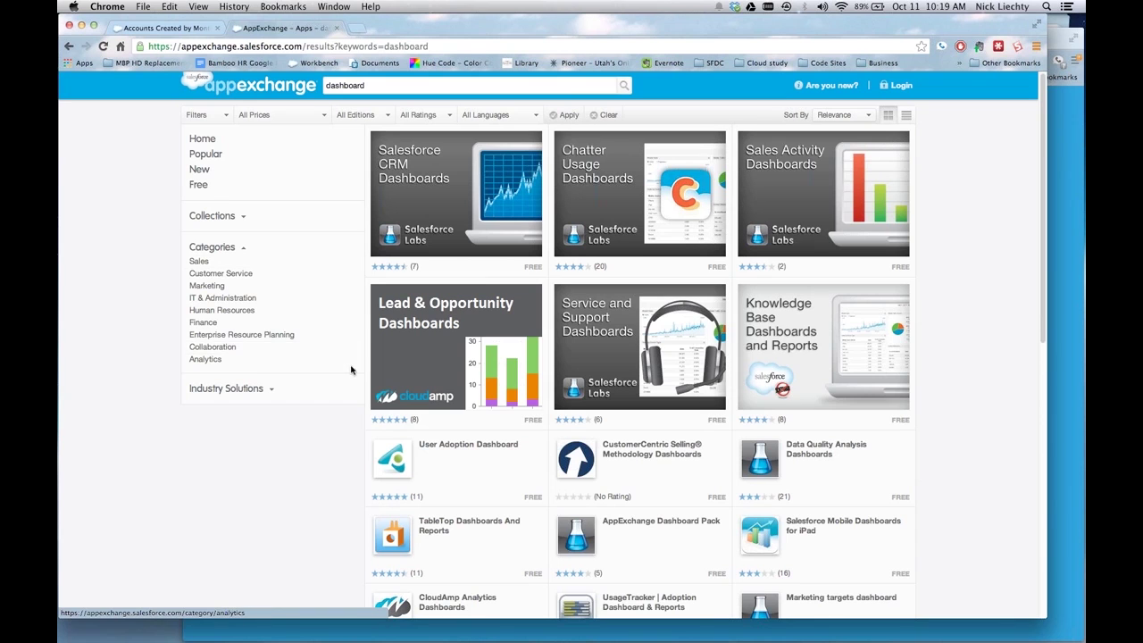
scroll(997, 498, "down", 3)
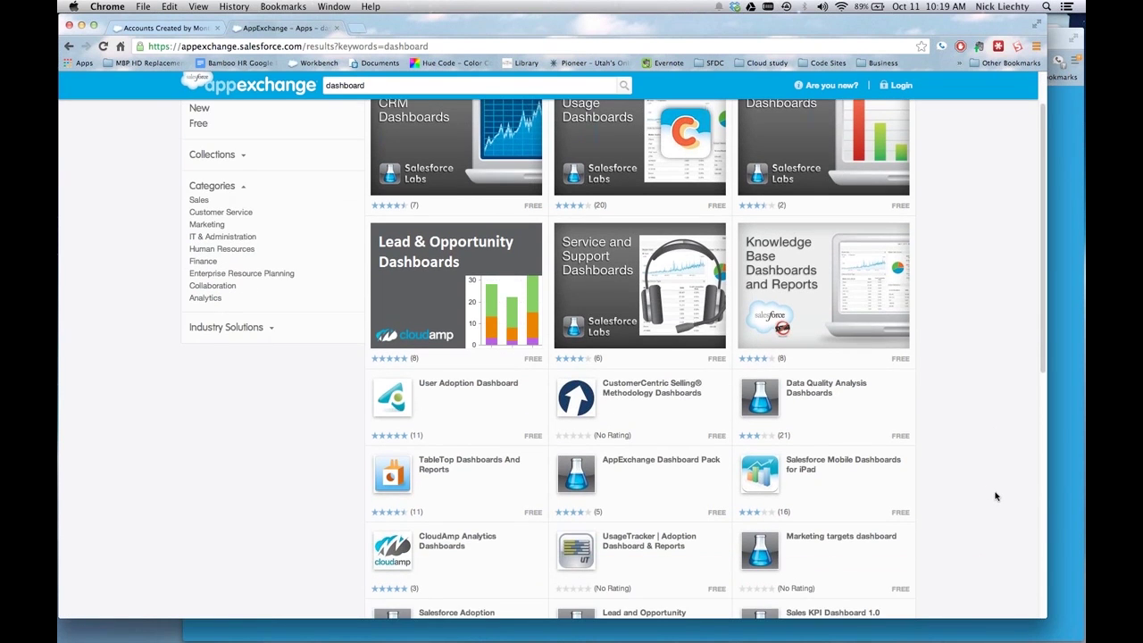
scroll(995, 501, "down", 1)
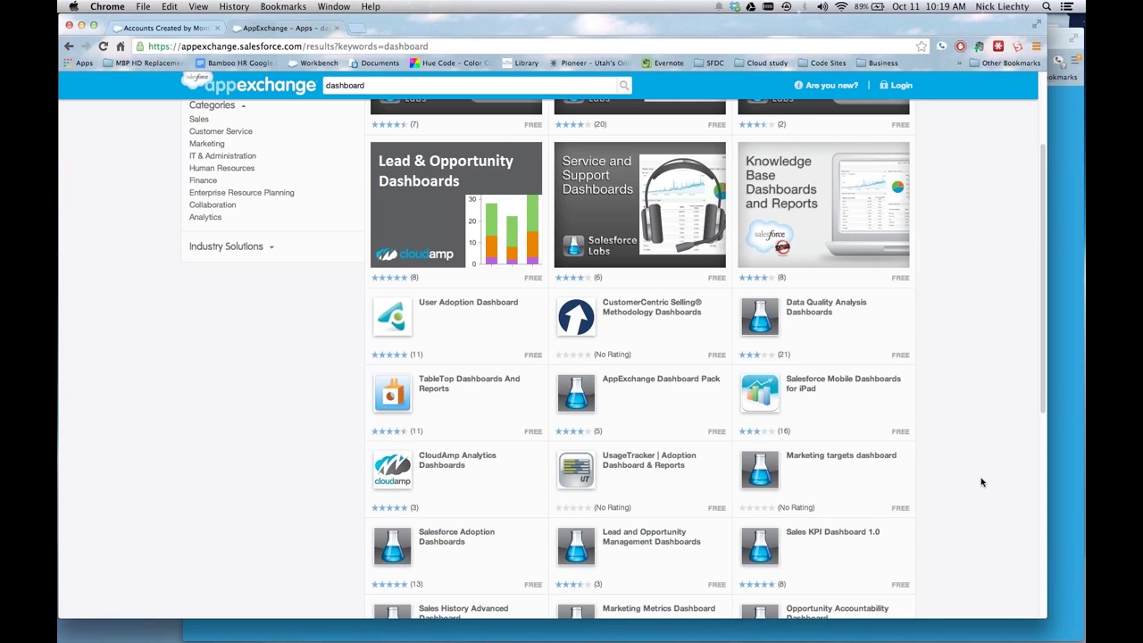
scroll(978, 483, "down", 1)
scroll(974, 483, "down", 1)
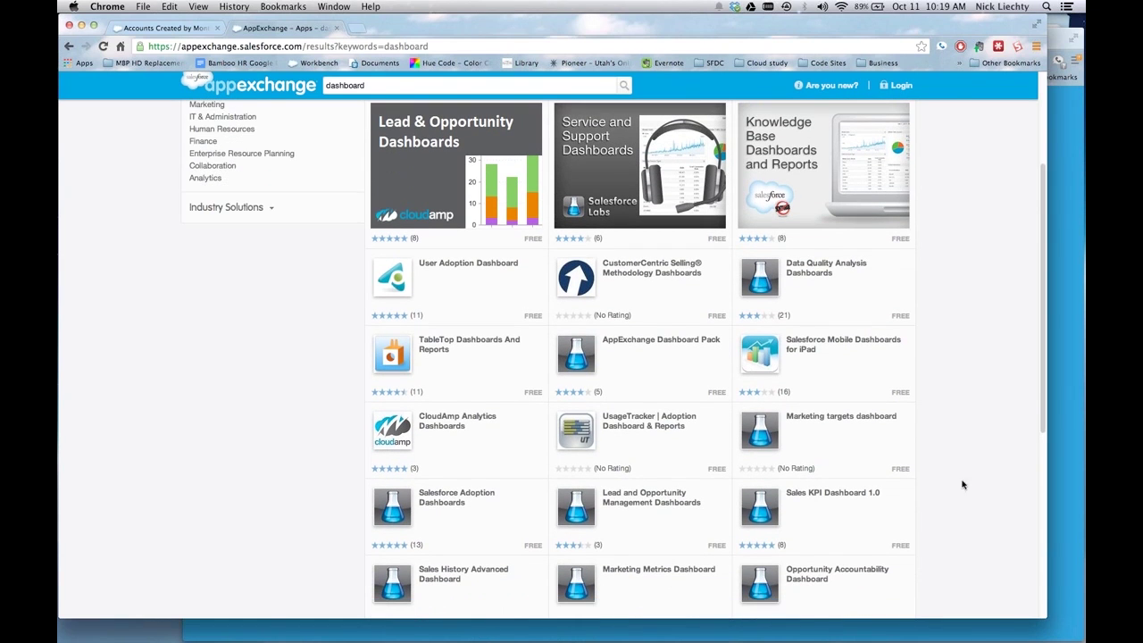
scroll(954, 528, "down", 1)
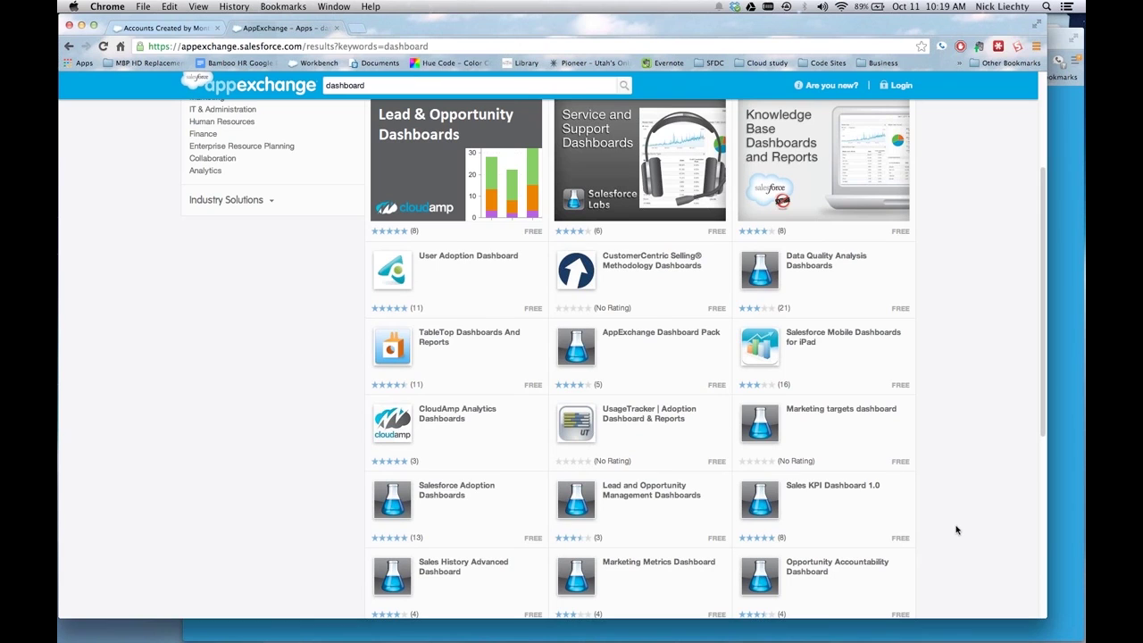
scroll(955, 529, "down", 2)
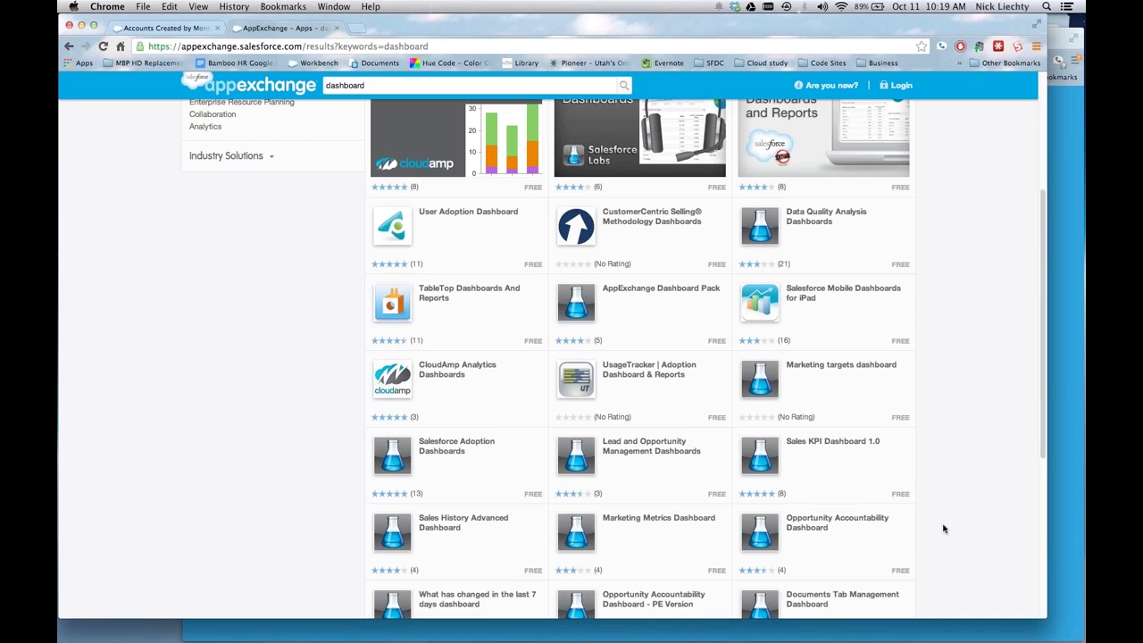
scroll(942, 528, "down", 5)
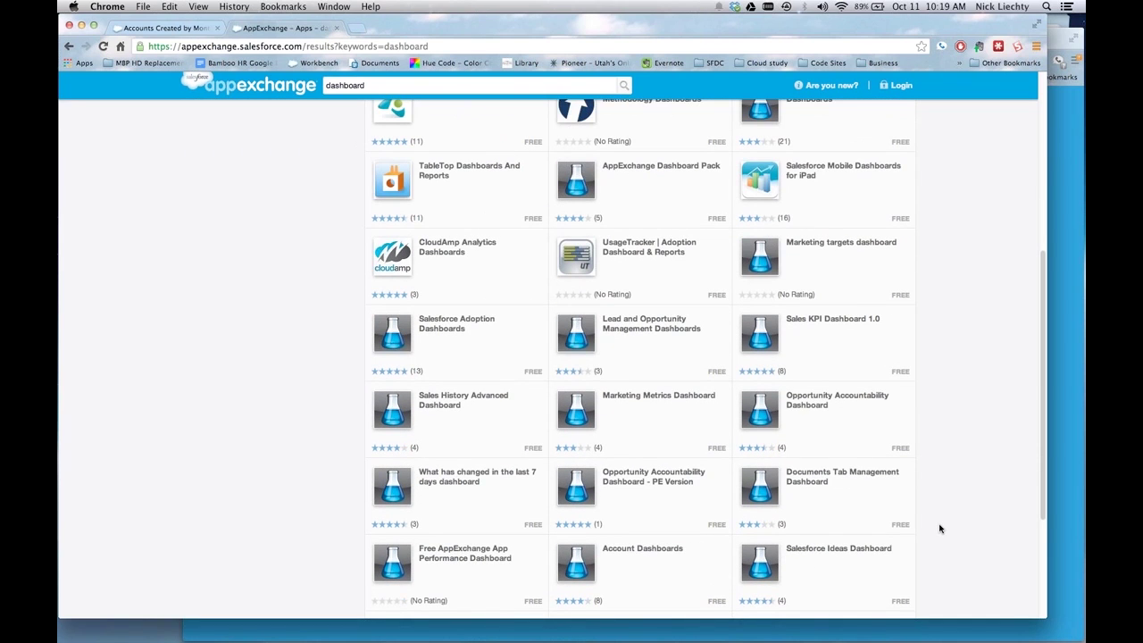
scroll(939, 529, "down", 1)
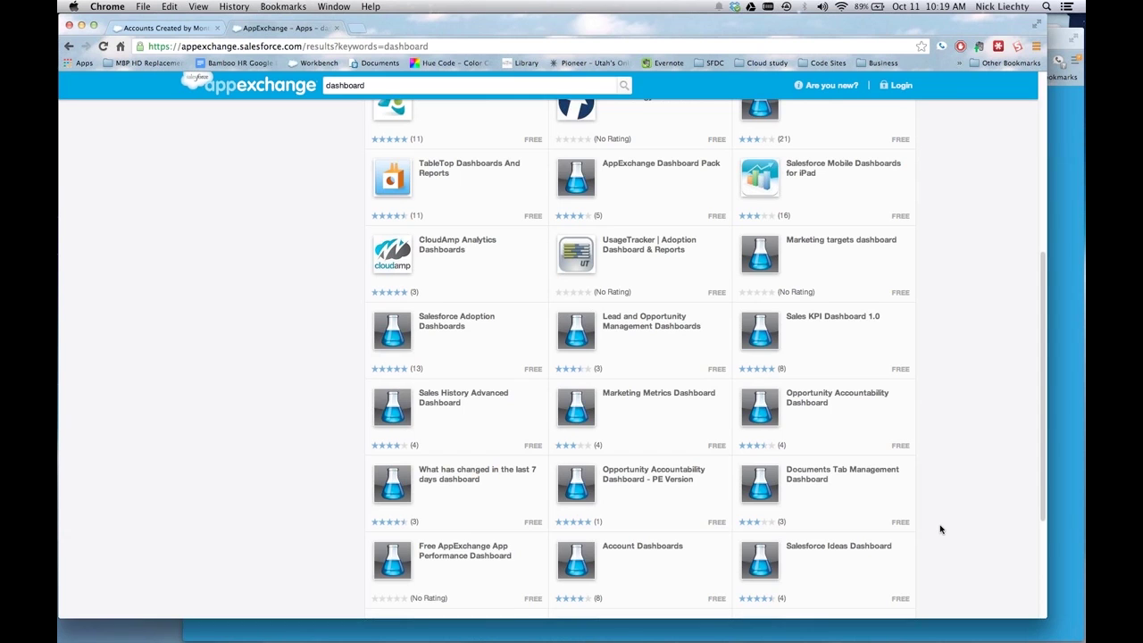
scroll(939, 530, "up", 15)
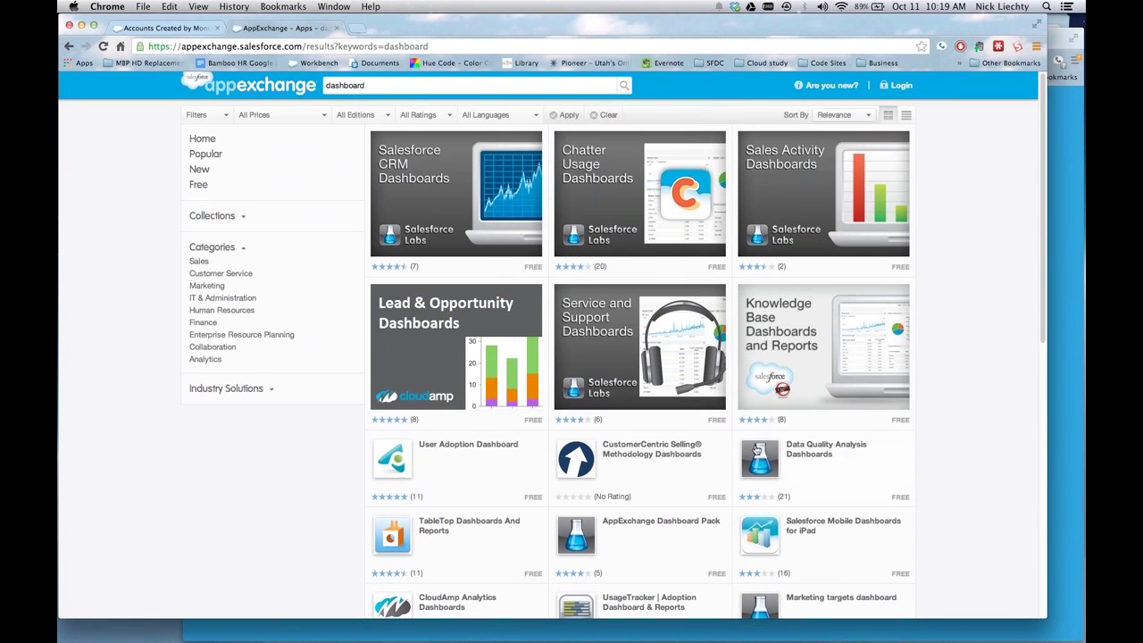
Step: Close the AppExchange page and start creating a new report from Salesforce's Reports & Dashboards page
left_click(337, 28)
key("super+Tab")
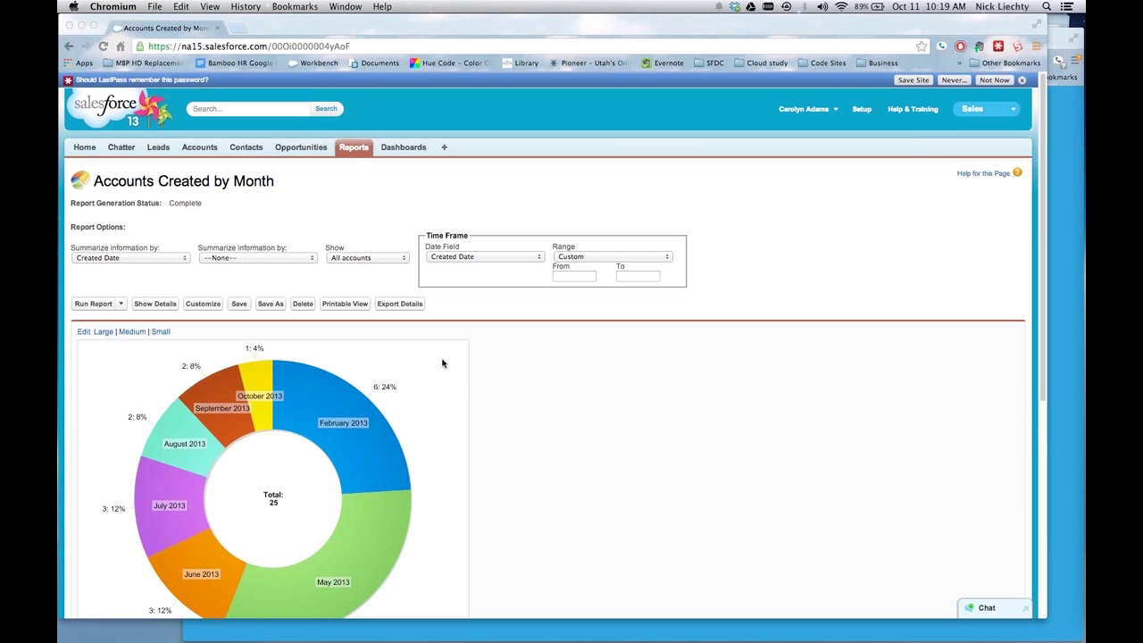
left_click(349, 153)
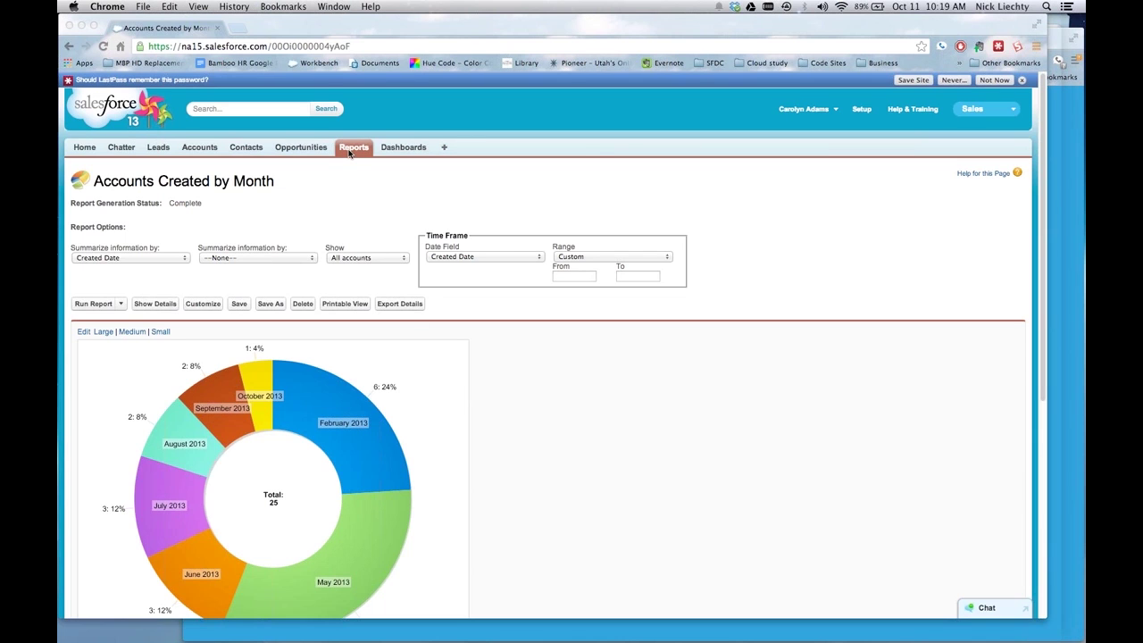
left_click(349, 152)
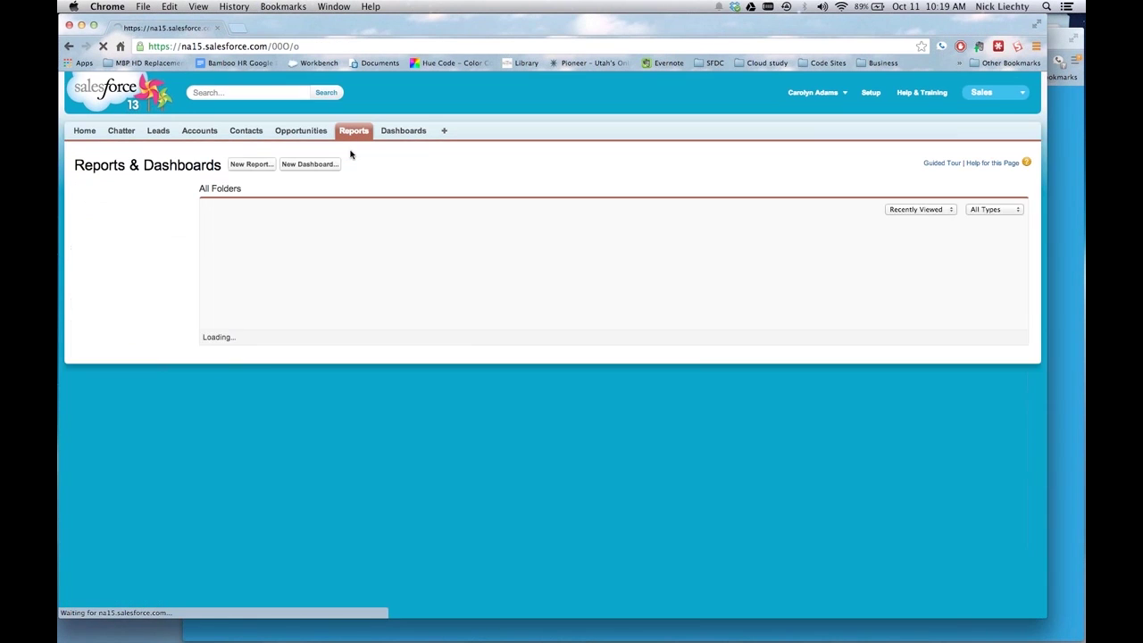
left_click(249, 183)
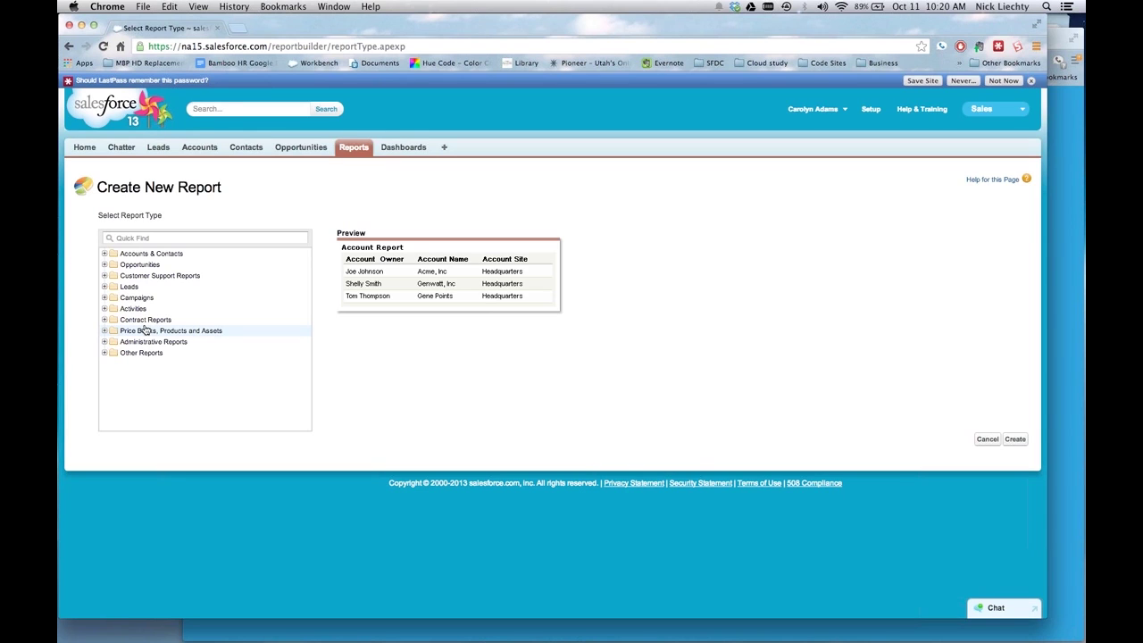
Step: Expand the Other Reports category and look through its report types
left_click(104, 352)
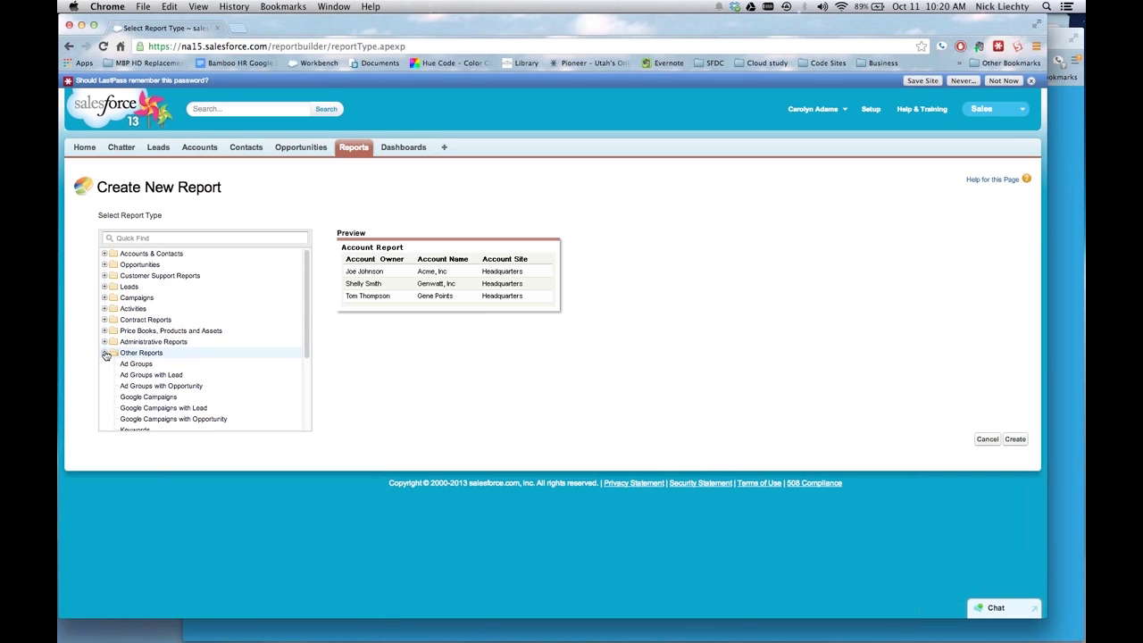
scroll(108, 357, "down", 3)
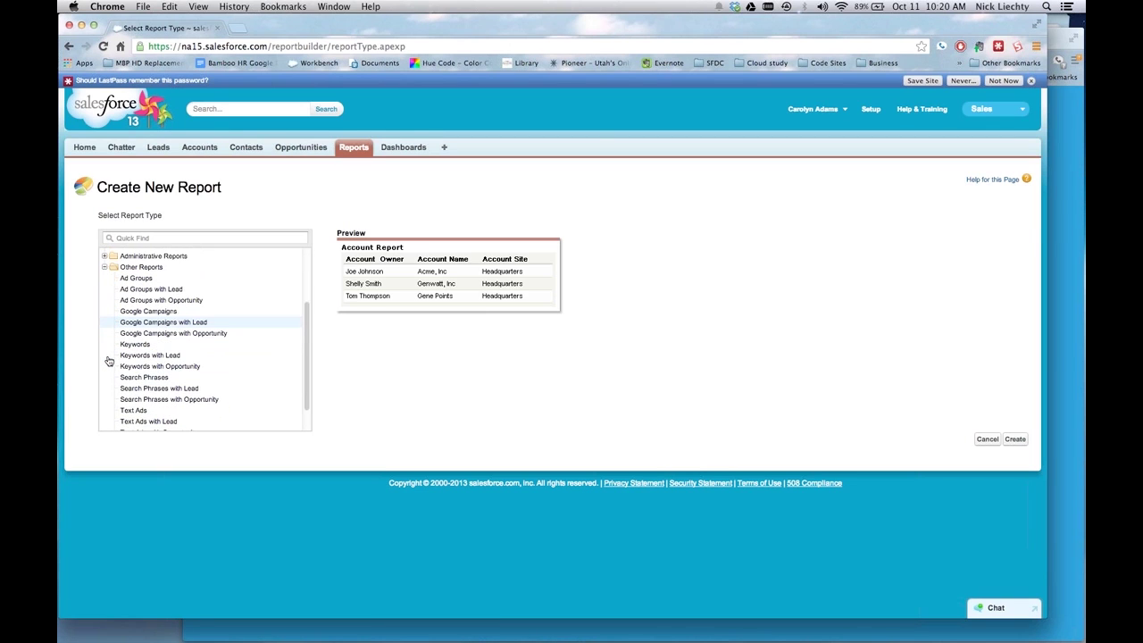
scroll(109, 360, "down", 1)
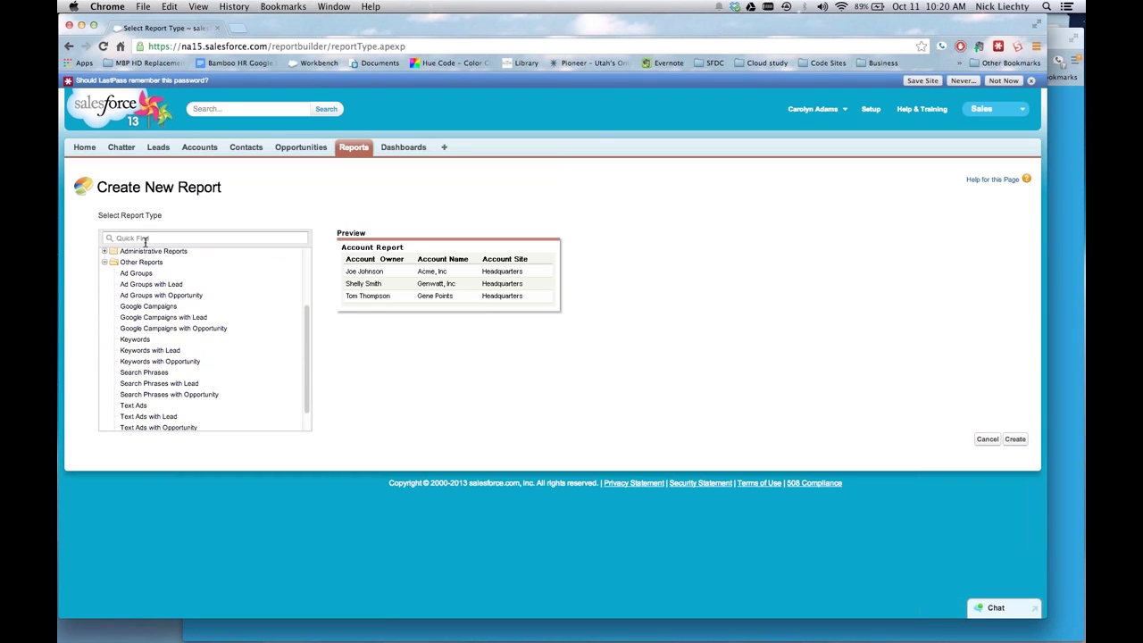
scroll(138, 352, "up", 3)
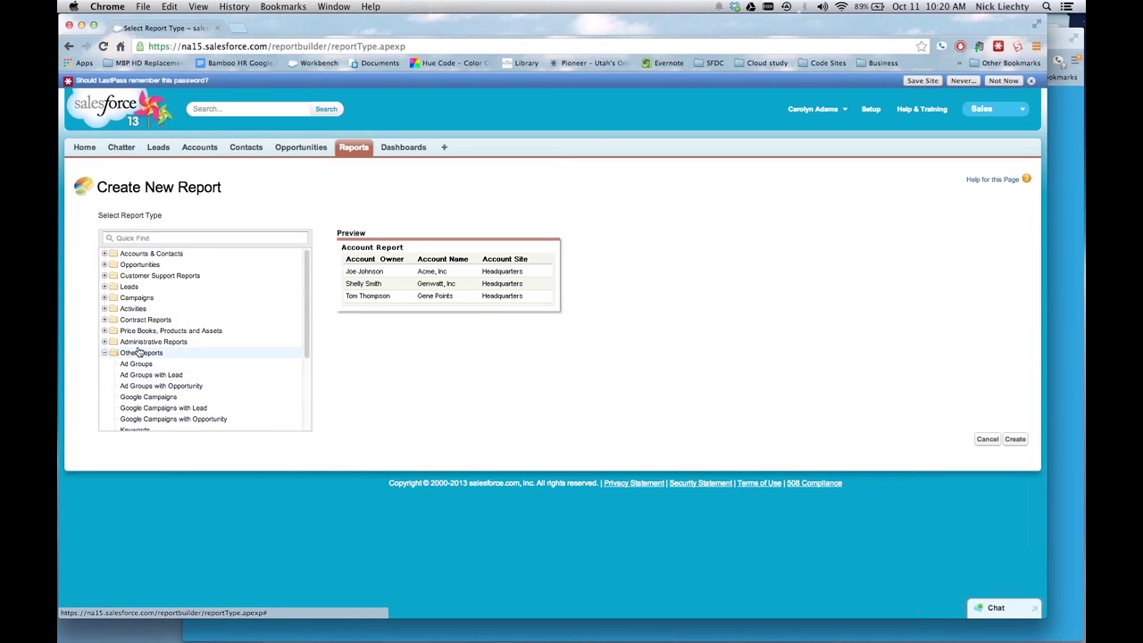
Step: Create a new report of the Contacts & Accounts type from the Accounts & Contacts category
left_click(105, 255)
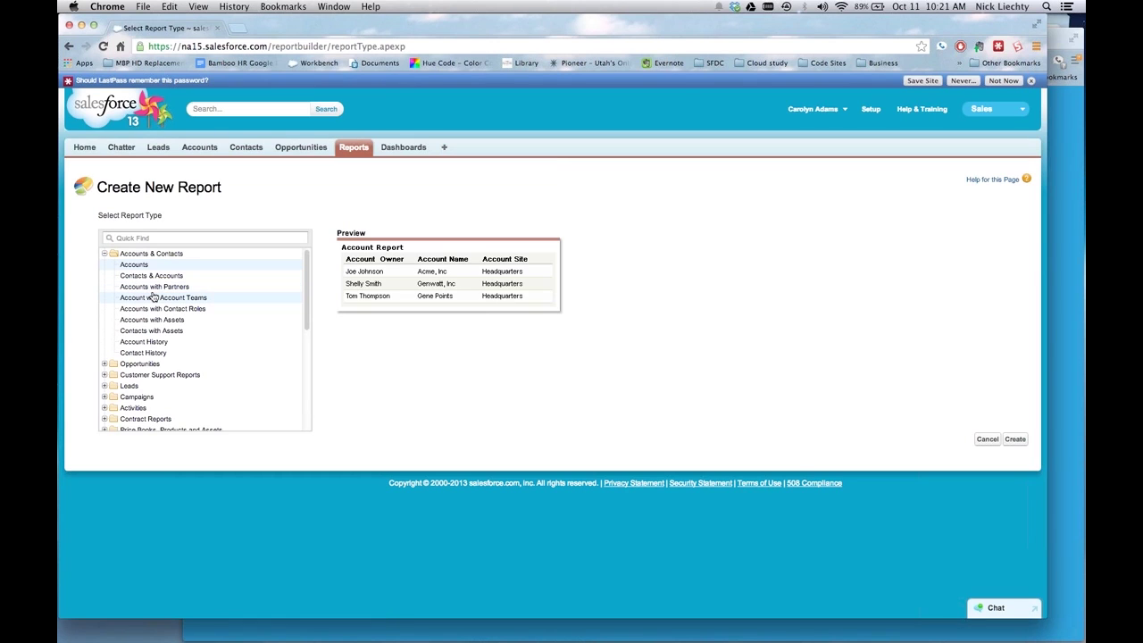
scroll(153, 299, "down", 1)
scroll(153, 299, "down", 1)
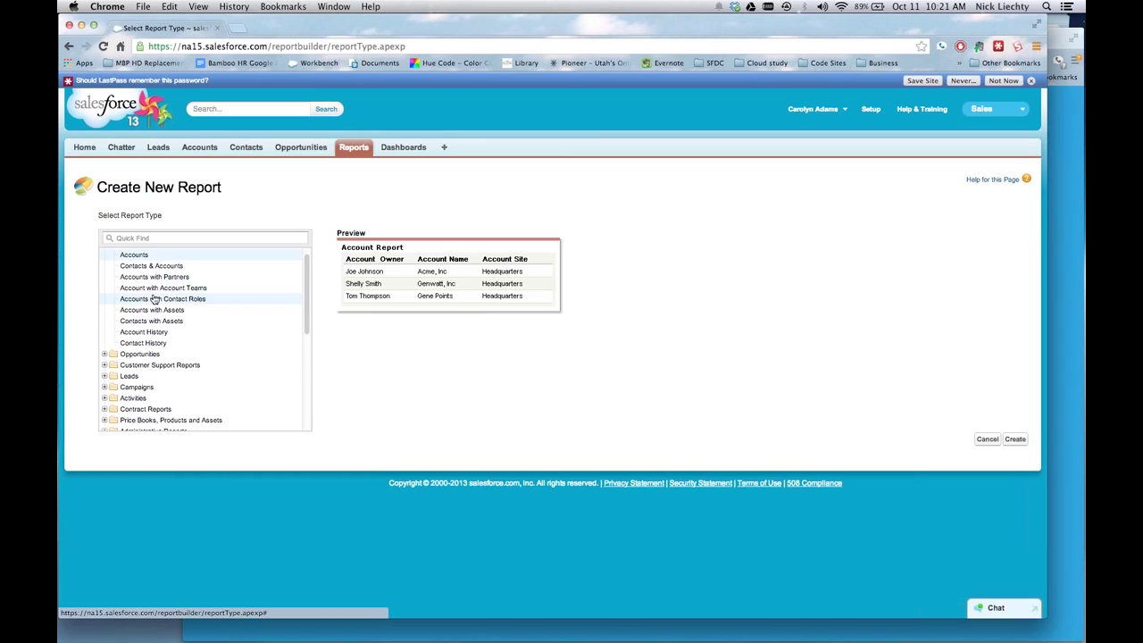
scroll(154, 301, "down", 1)
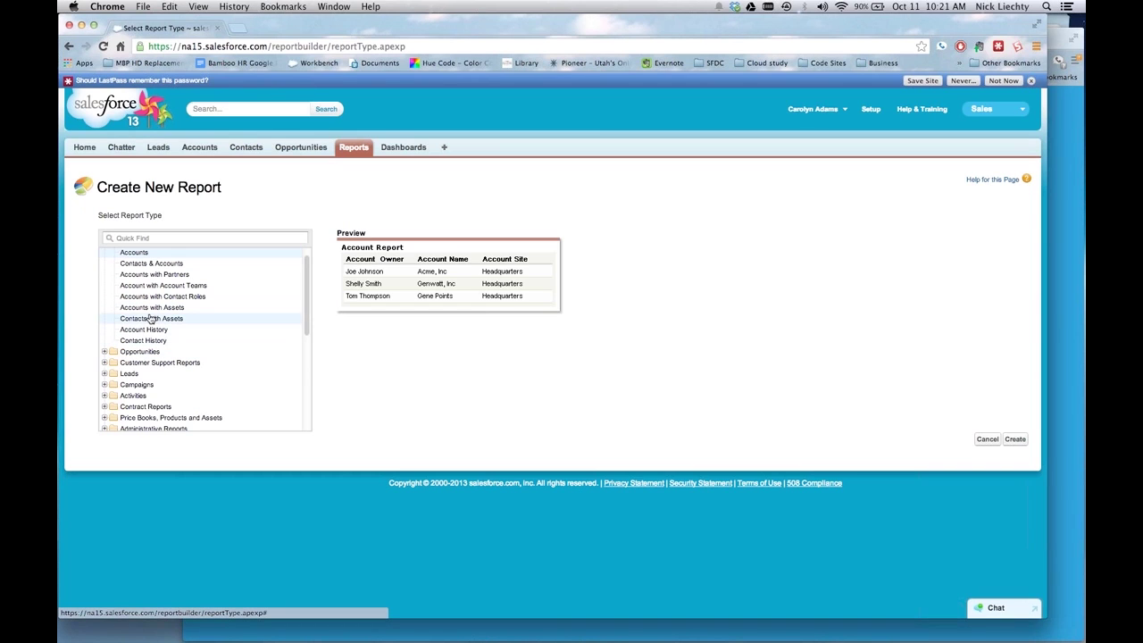
left_click(161, 264)
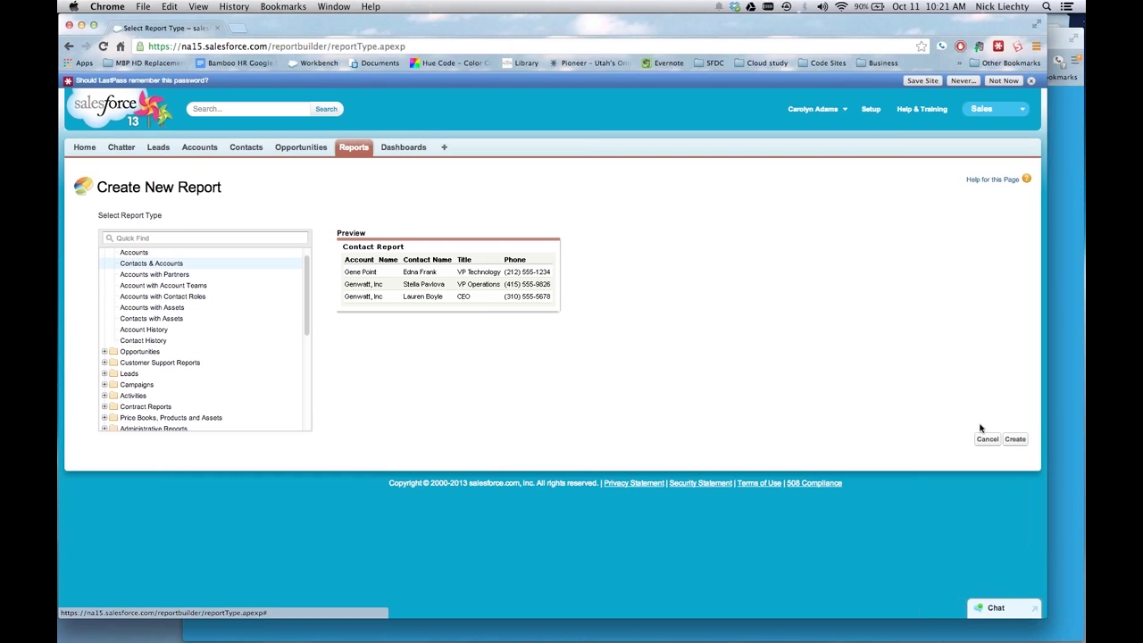
left_click(1009, 444)
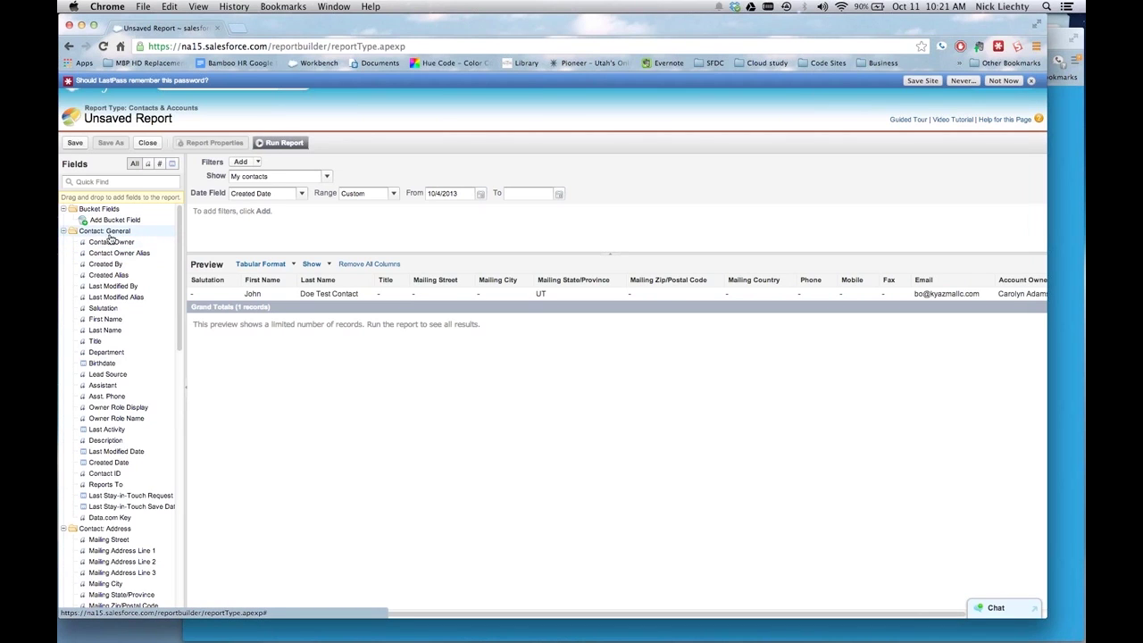
Step: Collapse the field folders from Contact: General through Account: General to review the field groups, and expand them again
left_click(65, 233)
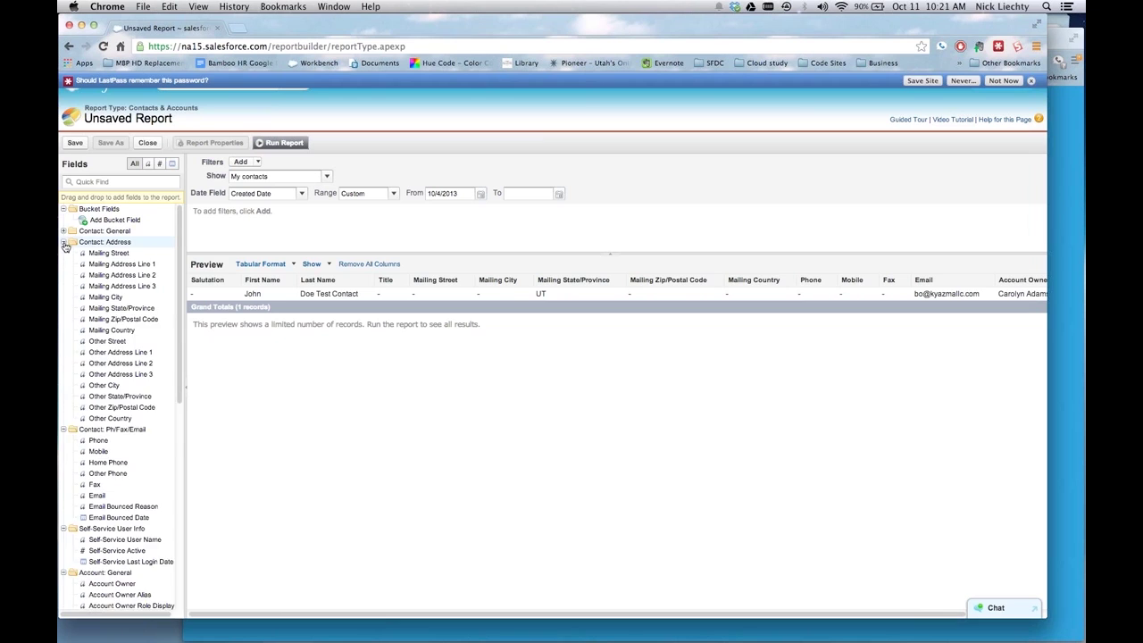
left_click(66, 242)
left_click(64, 254)
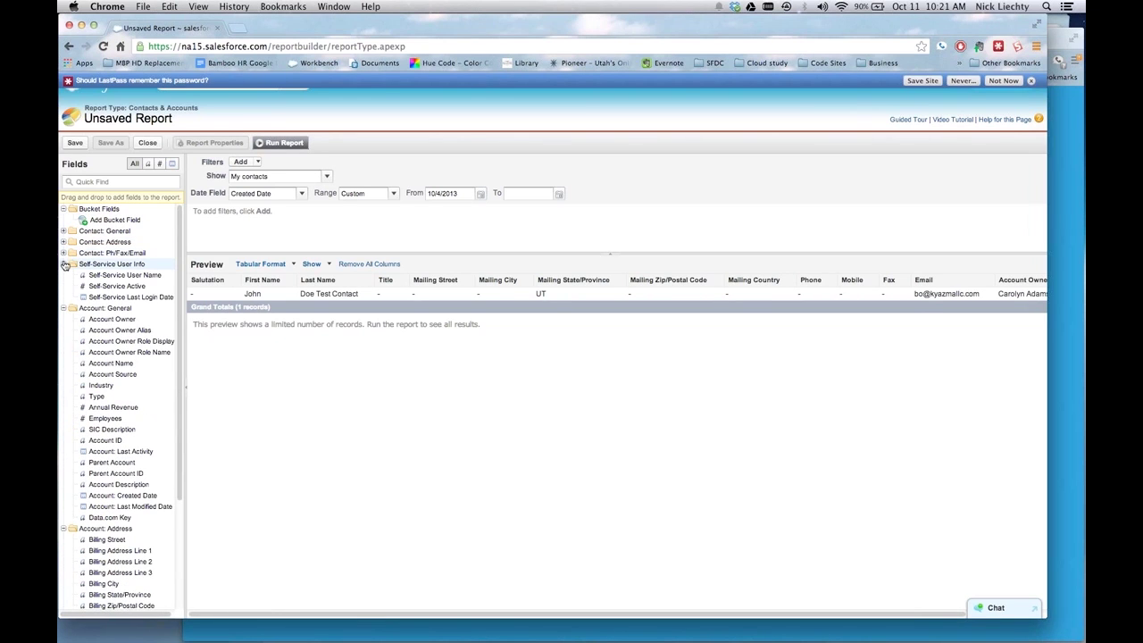
left_click(65, 265)
left_click(64, 276)
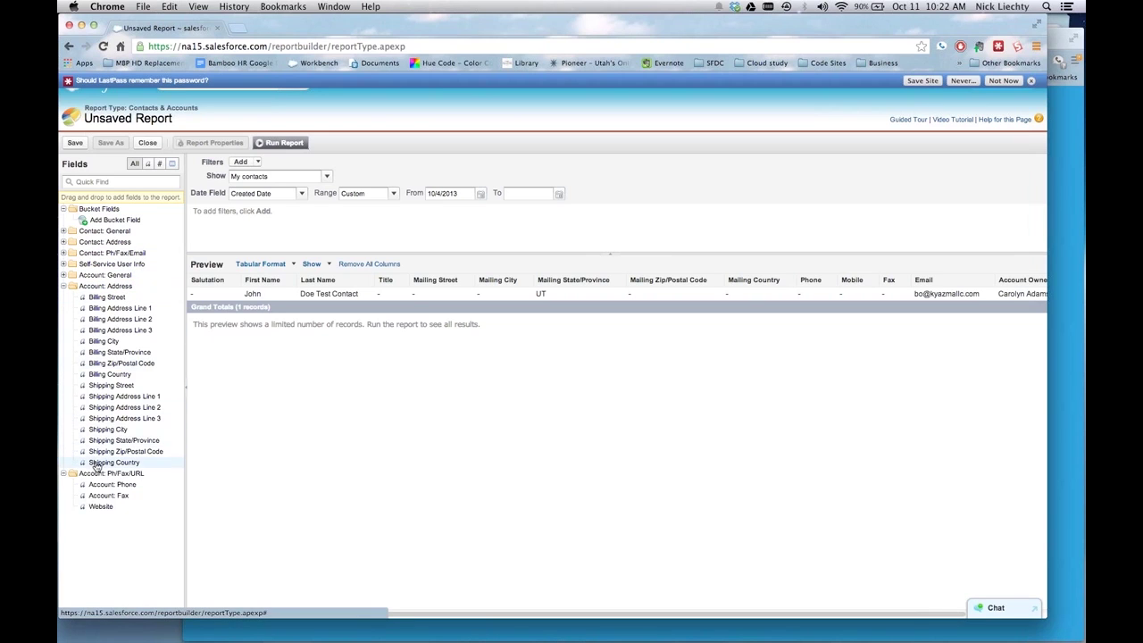
left_click(64, 276)
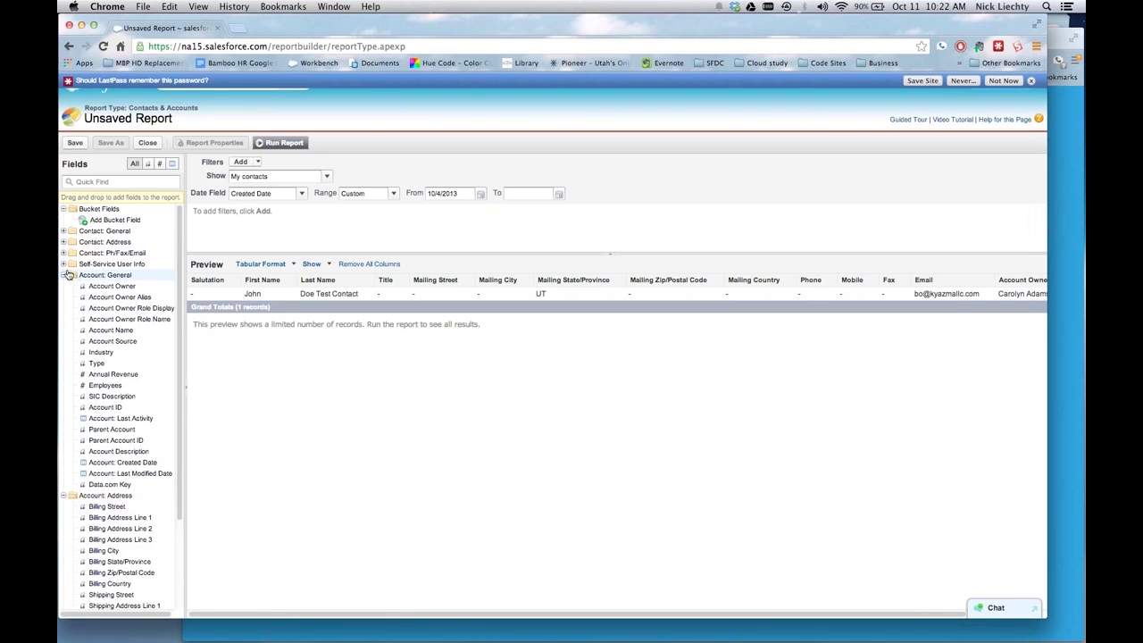
left_click(65, 264)
left_click(64, 253)
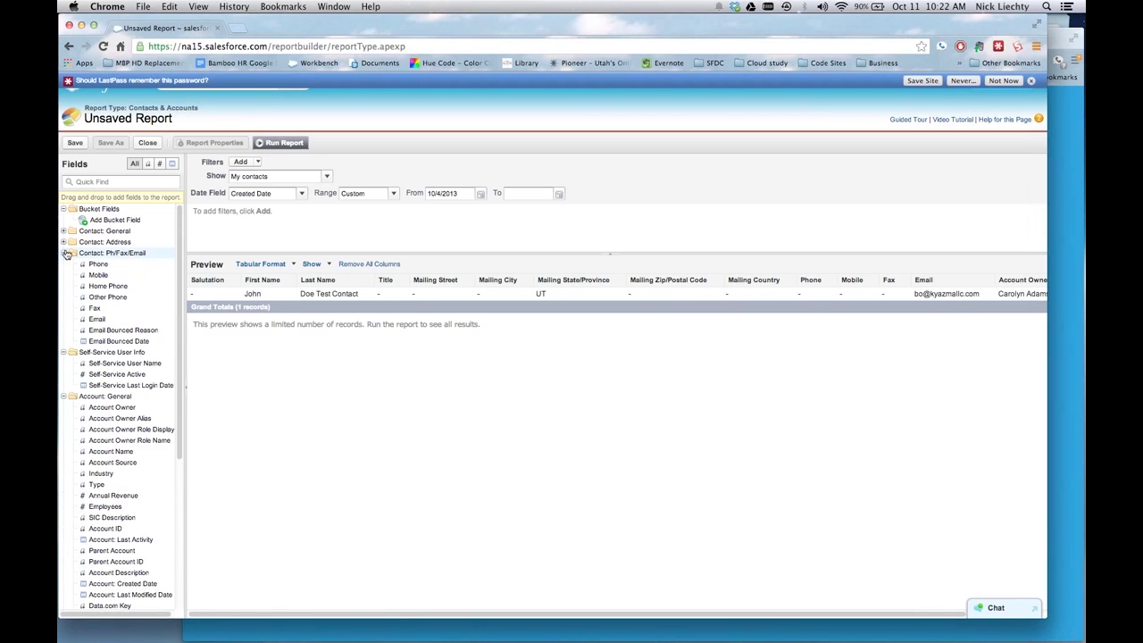
left_click(64, 243)
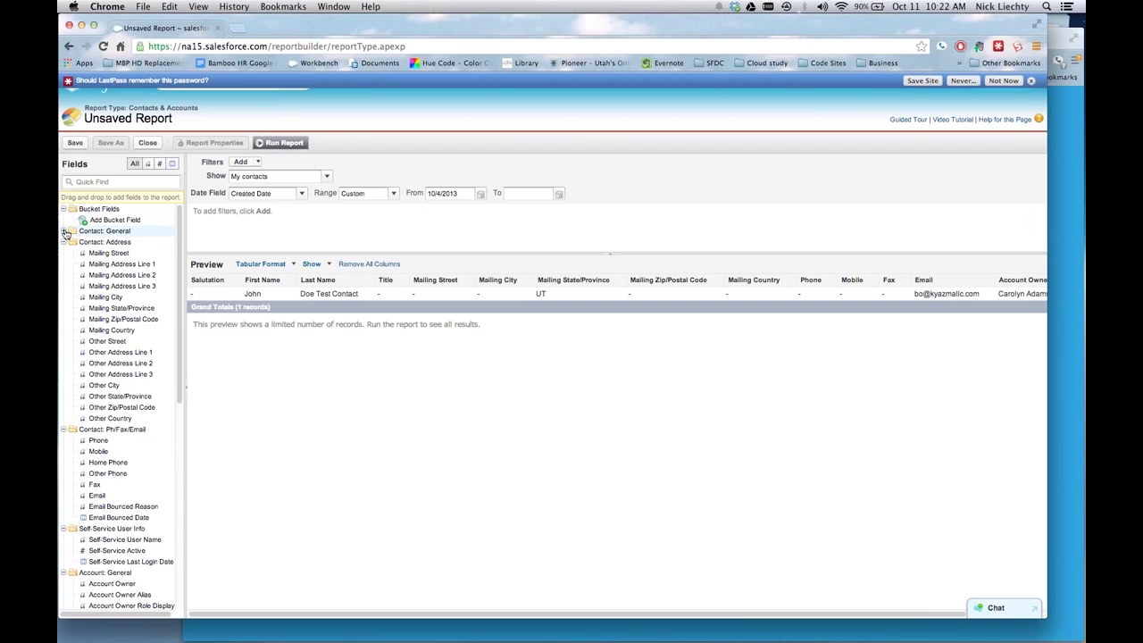
left_click(63, 232)
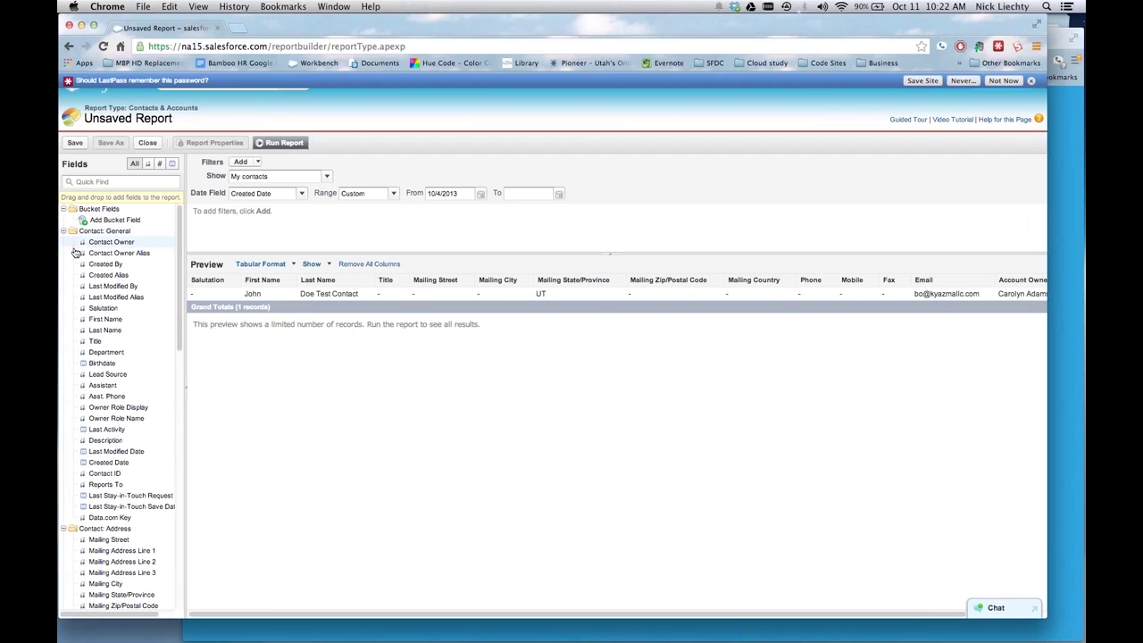
Step: Search the report fields for "id" and look across the default columns in the preview
left_click(120, 183)
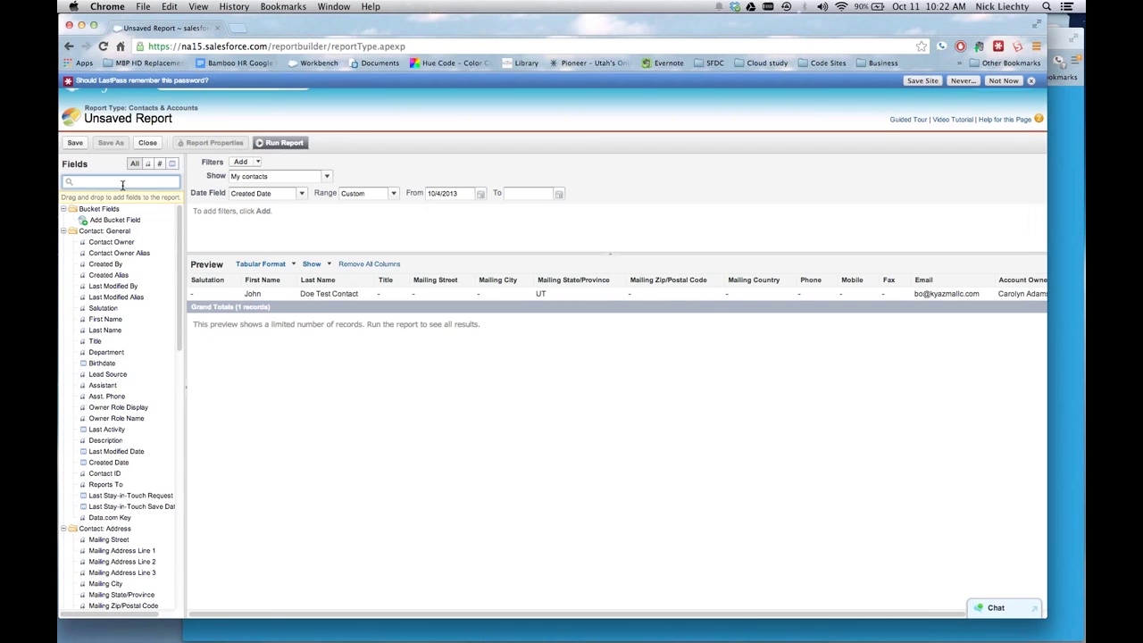
type("id")
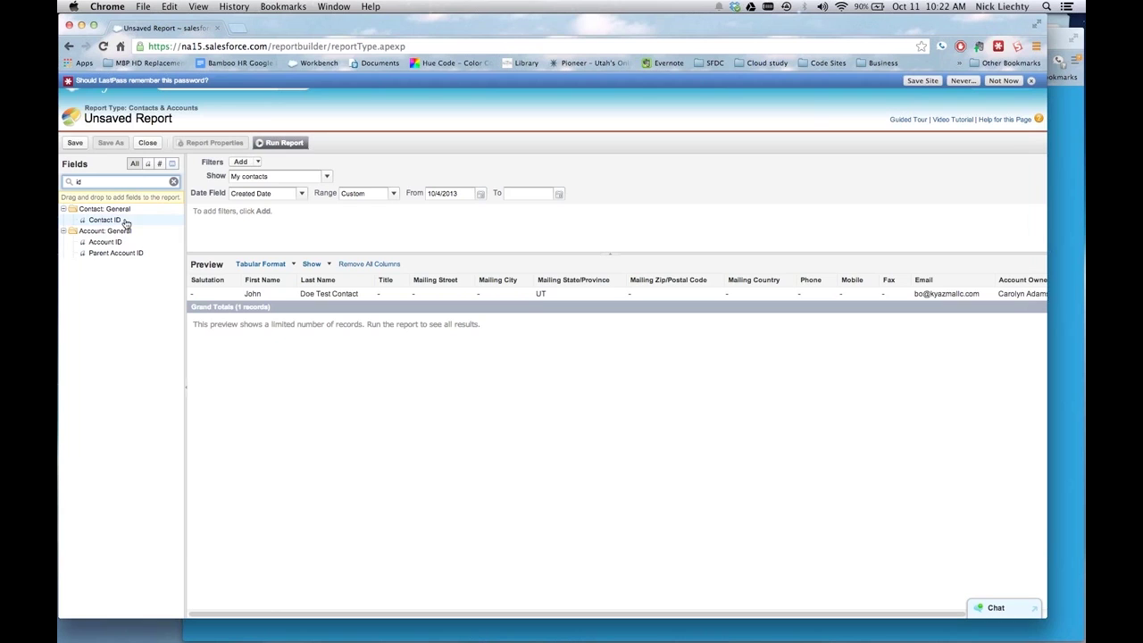
left_click(351, 371)
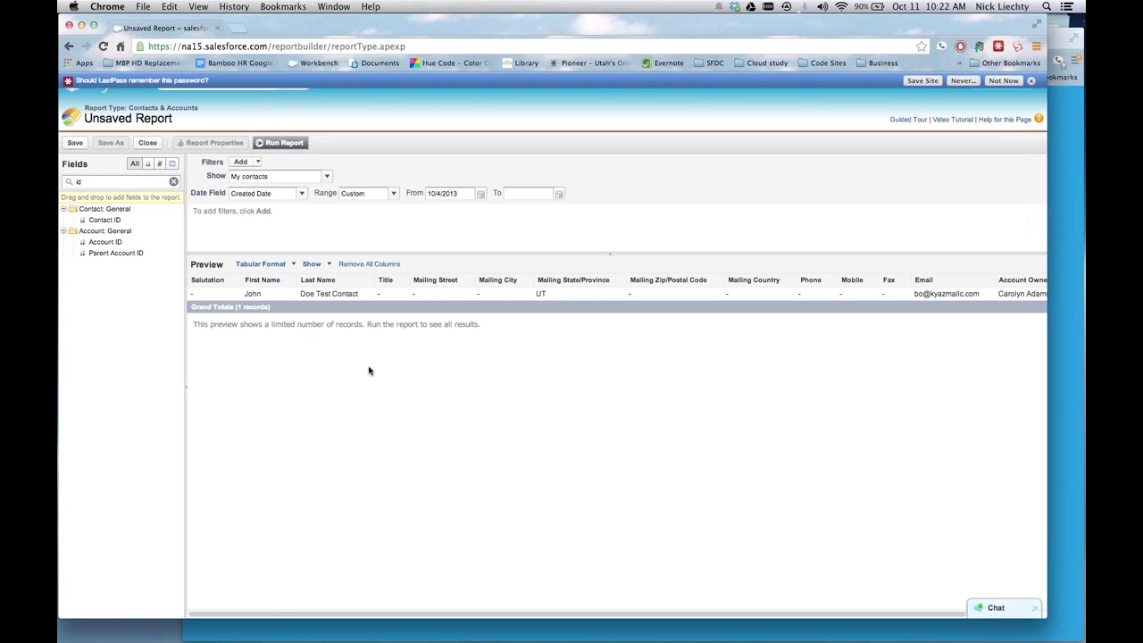
scroll(371, 369, "right", 5)
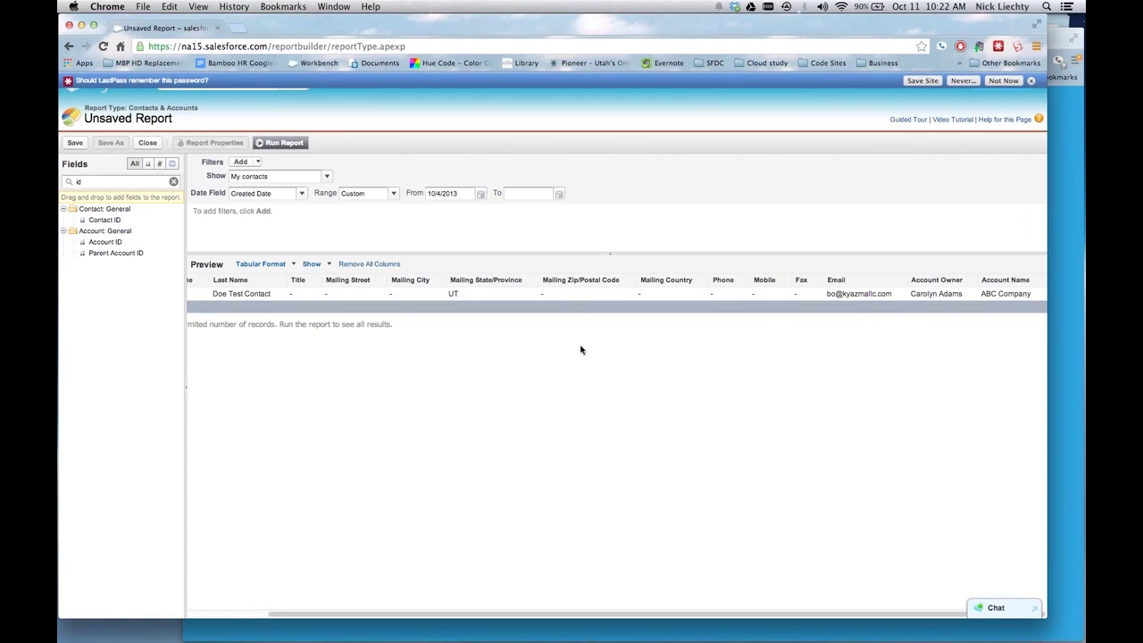
scroll(587, 351, "left", 3)
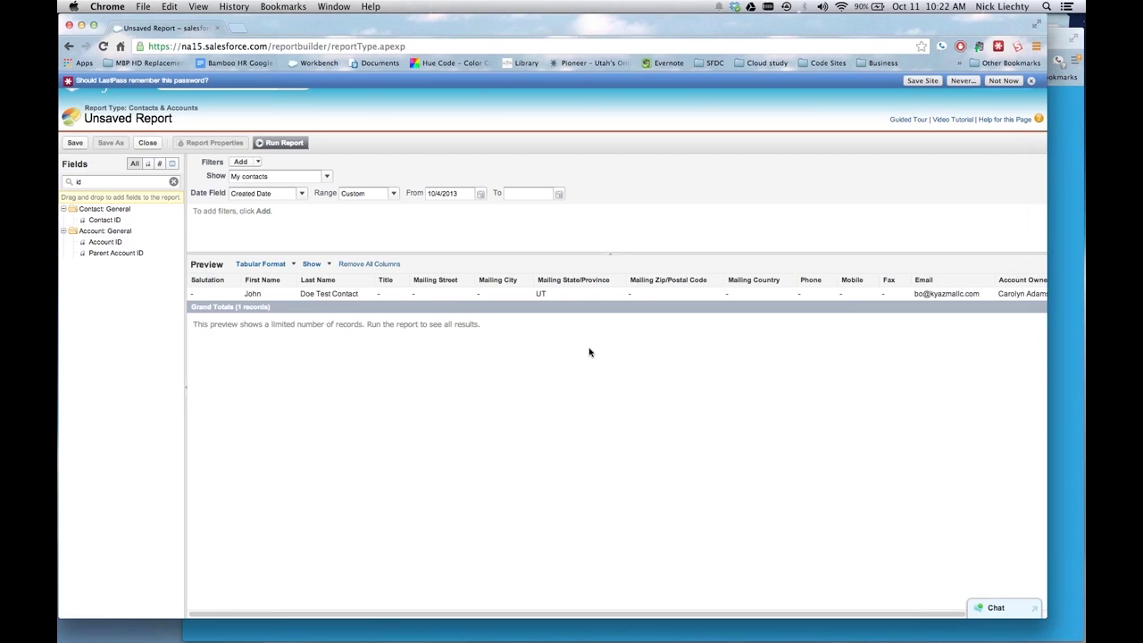
Step: Remove the Mailing Street and Mailing City columns individually and clear all remaining columns from the report
left_click_drag(435, 284, 121, 294)
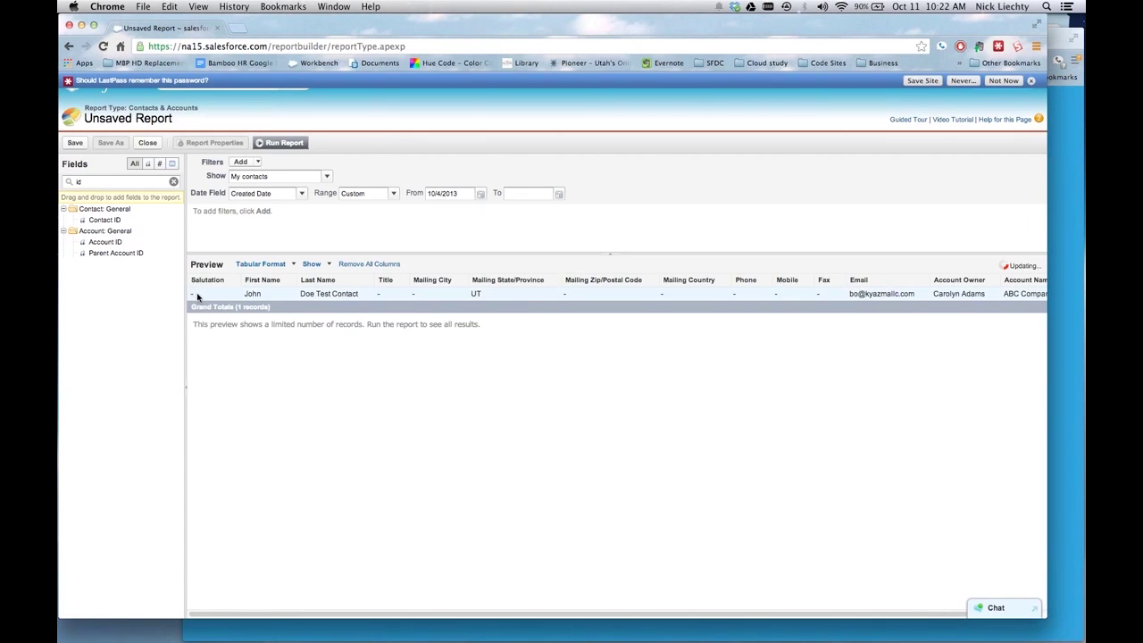
left_click(461, 280)
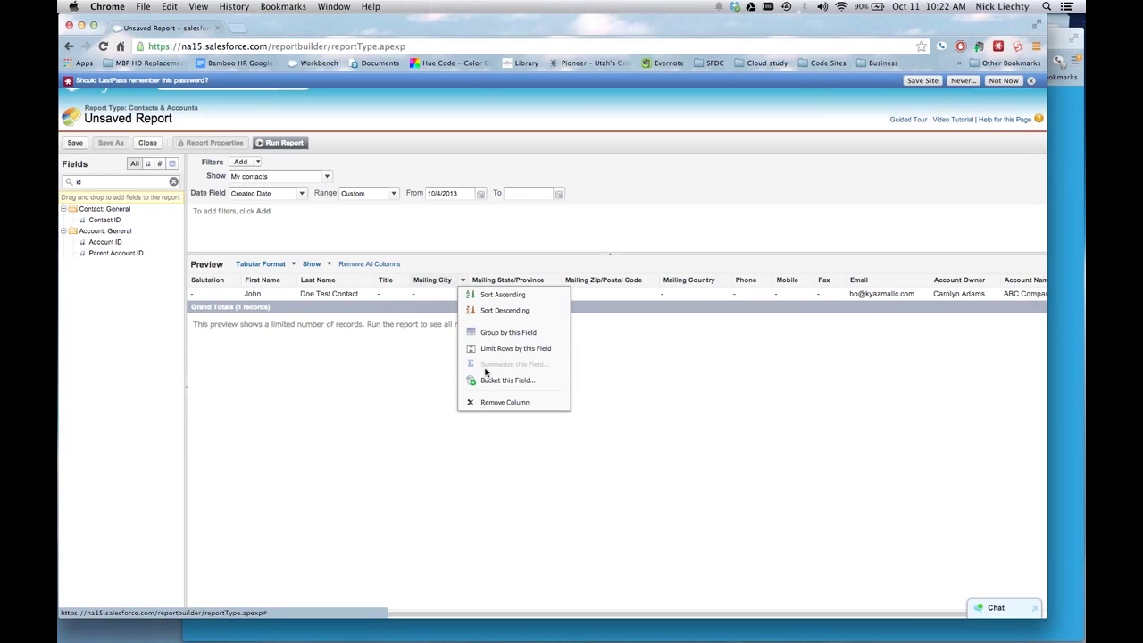
left_click(497, 401)
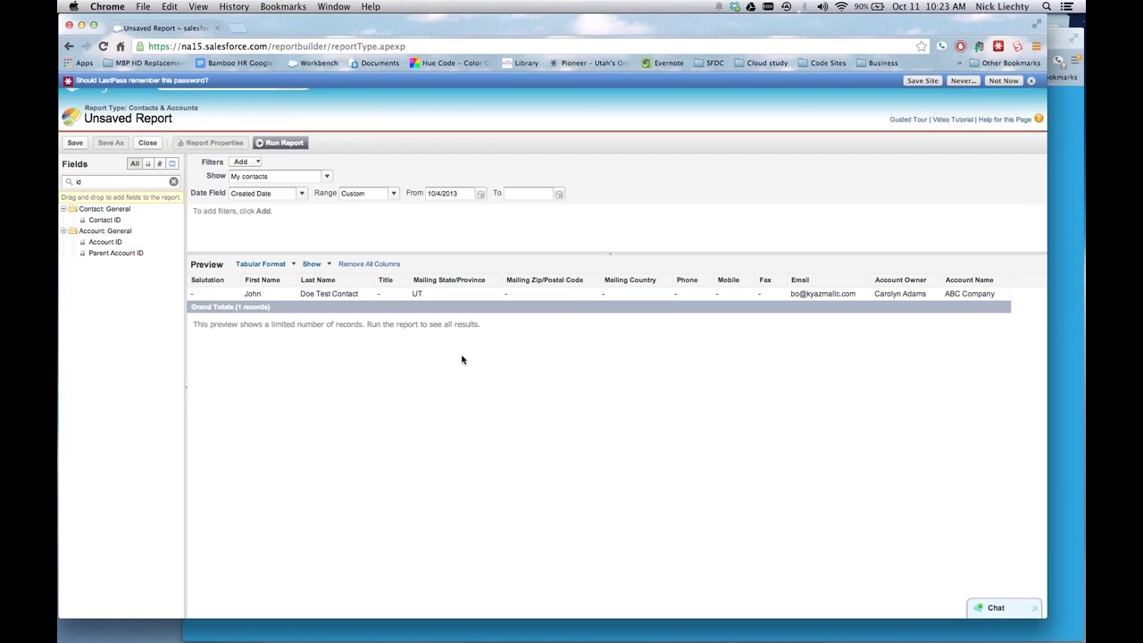
left_click(366, 265)
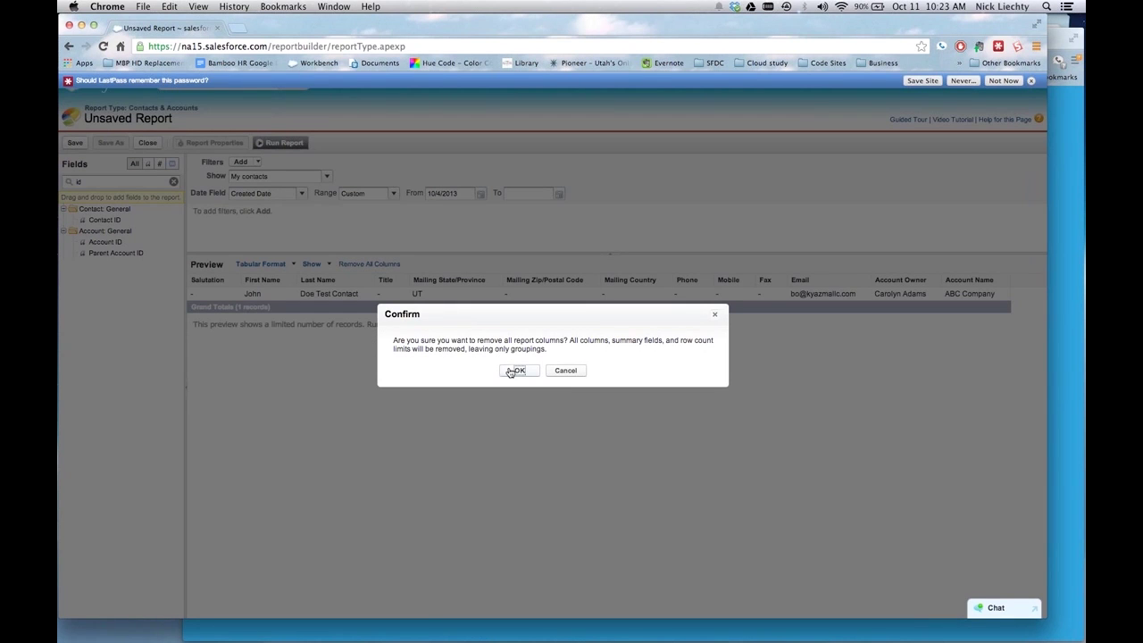
left_click(510, 371)
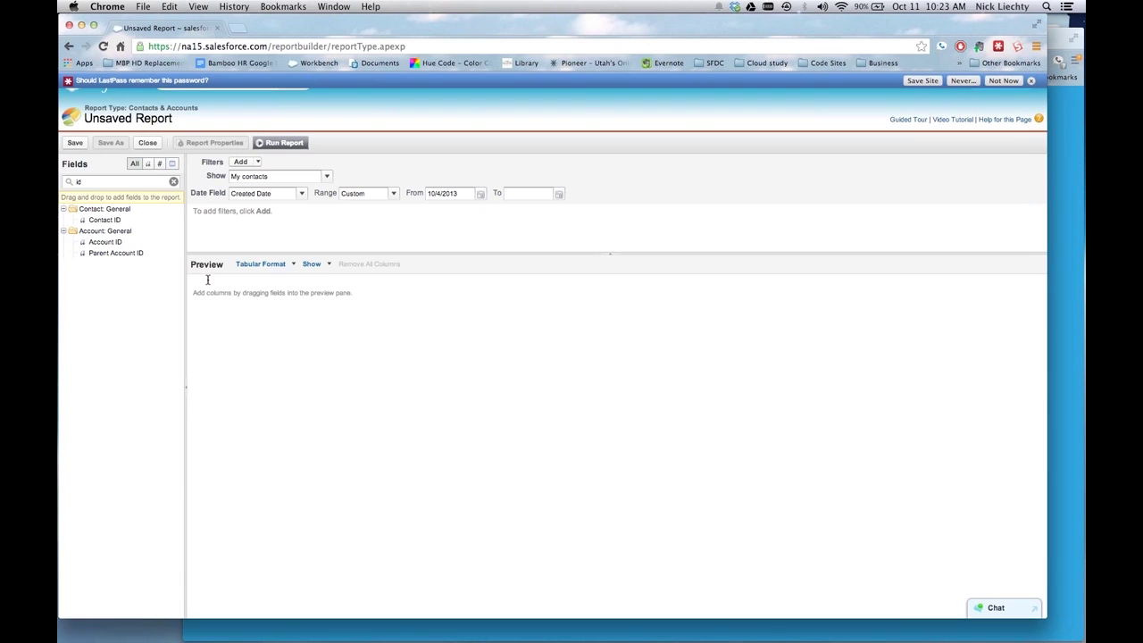
Step: Clear the field search and add First Name and Last Name columns with Lead Source between them
left_click(174, 183)
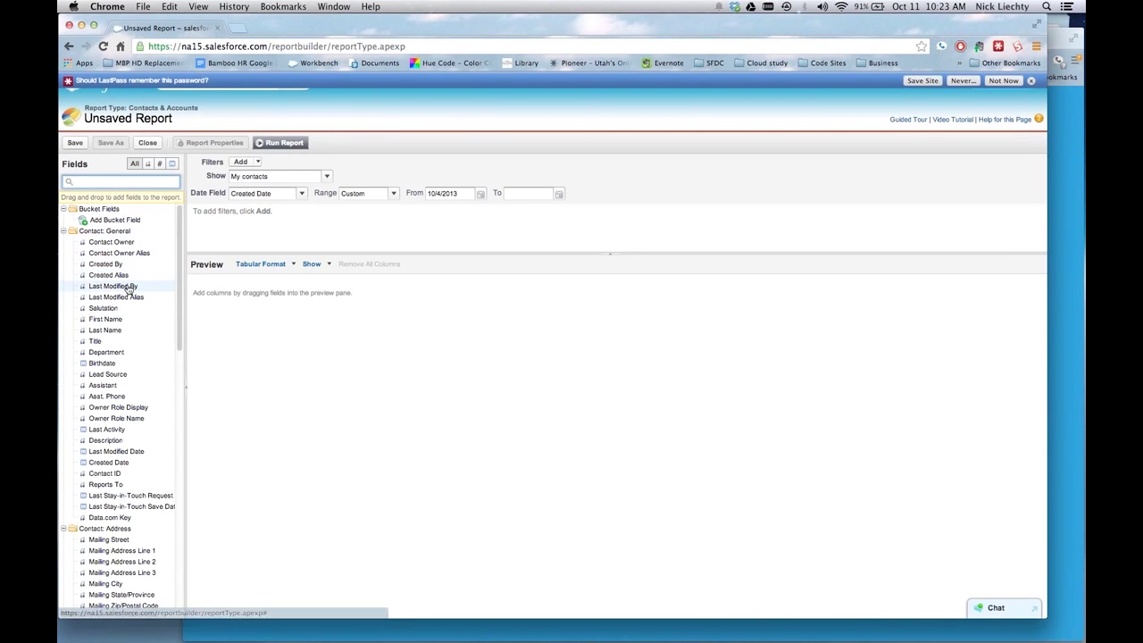
left_click_drag(118, 319, 326, 310)
left_click_drag(158, 333, 313, 338)
left_click_drag(125, 374, 249, 296)
Step: Add the Contact ID and Mailing Zip/Postal Code columns and the whole Contact: Ph/Fax/Email field folder to the report
scroll(76, 437, "down", 5)
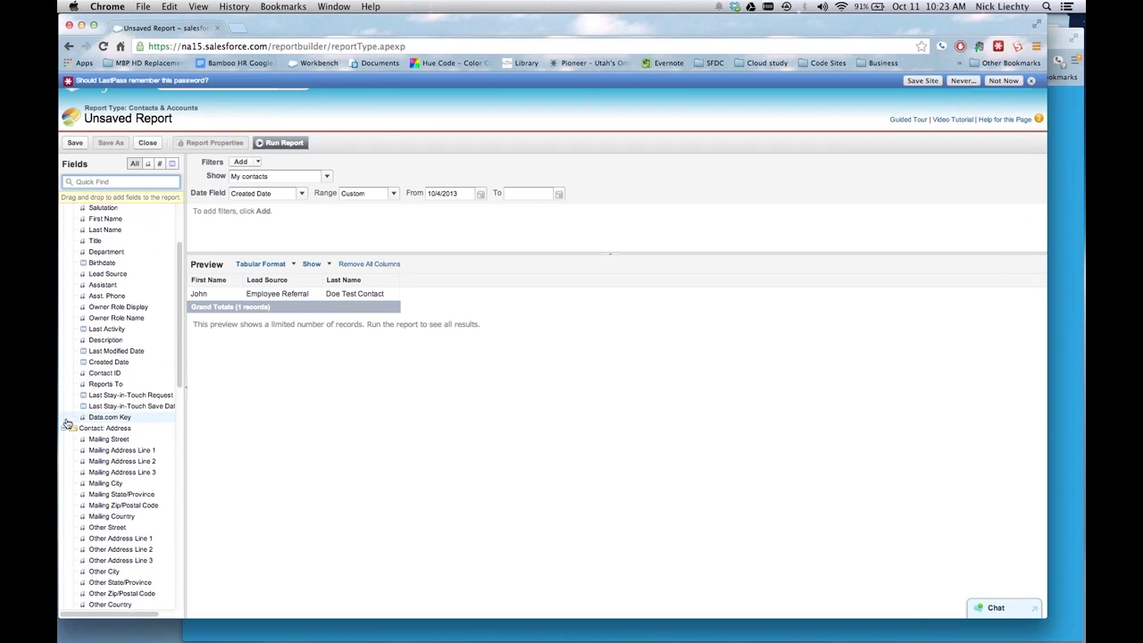
double_click(111, 321)
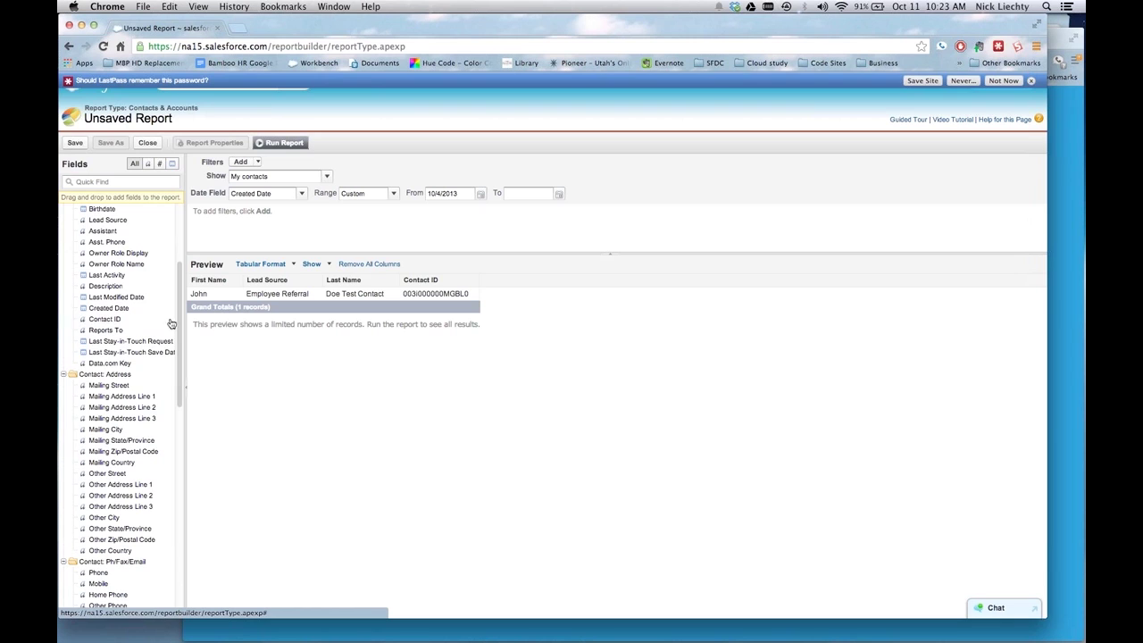
double_click(131, 451)
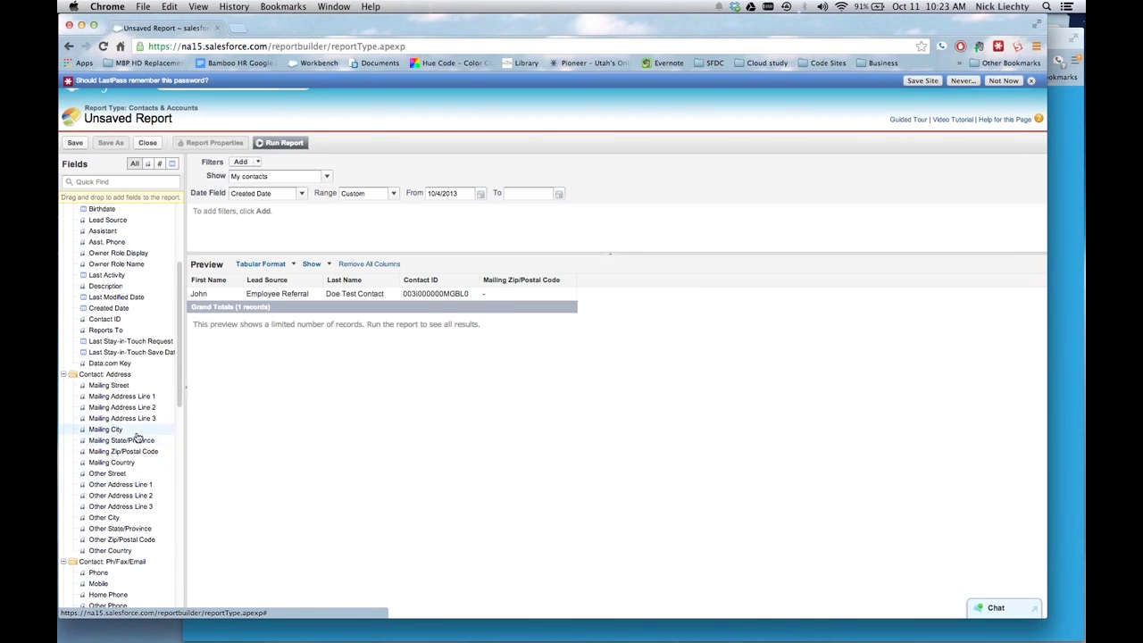
scroll(139, 439, "down", 4)
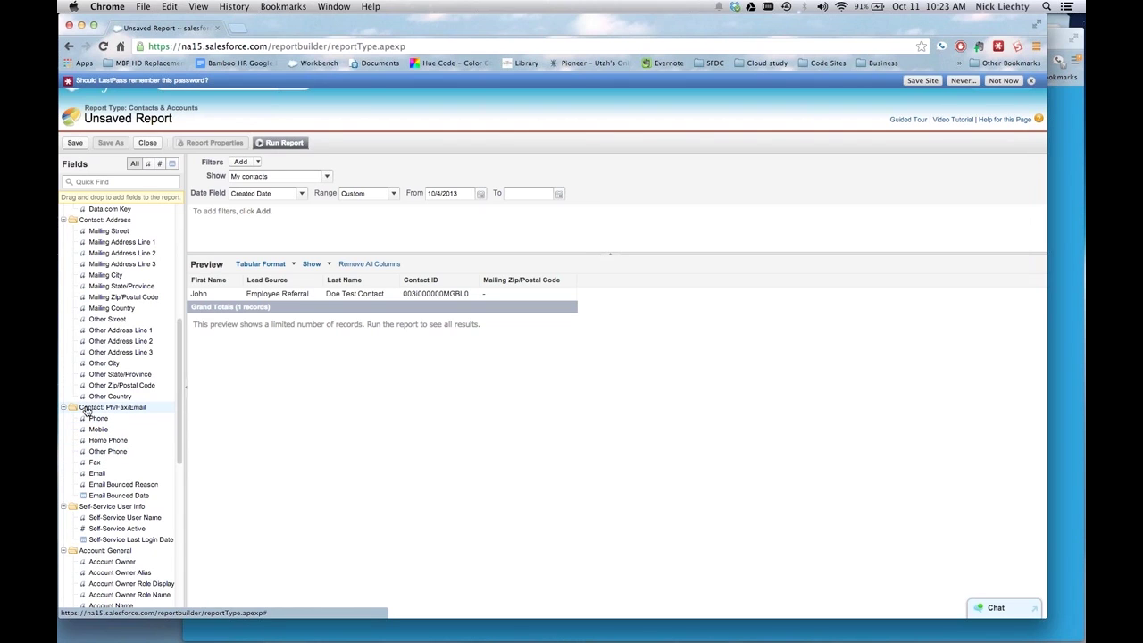
left_click_drag(93, 411, 542, 363)
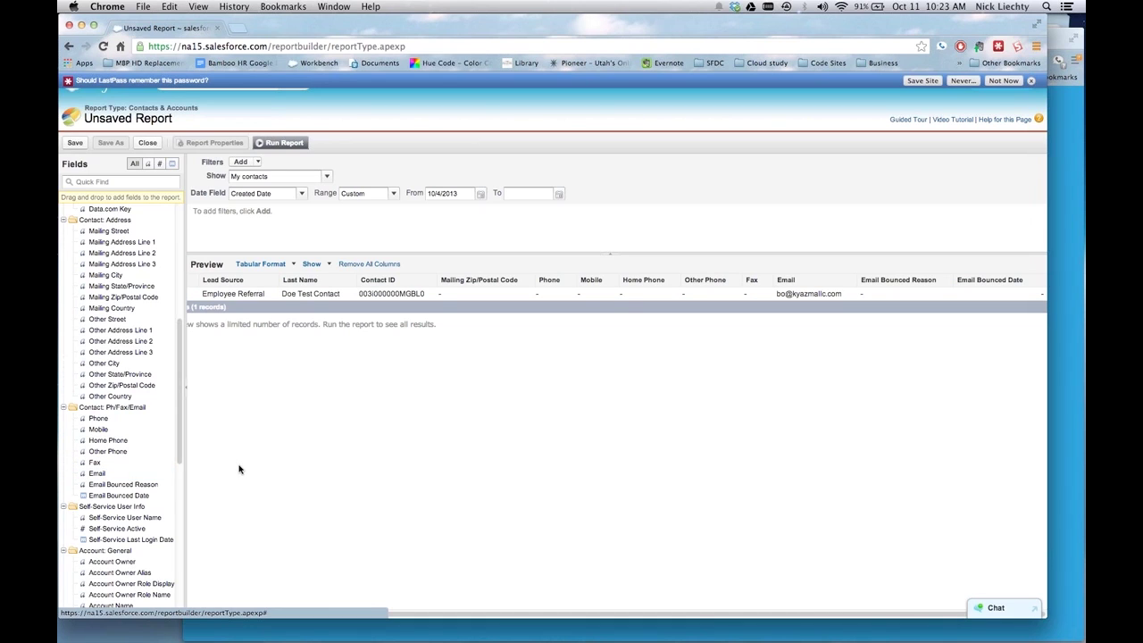
Step: View the available report formats and close the list without changing the Tabular format
scroll(166, 471, "up", 1)
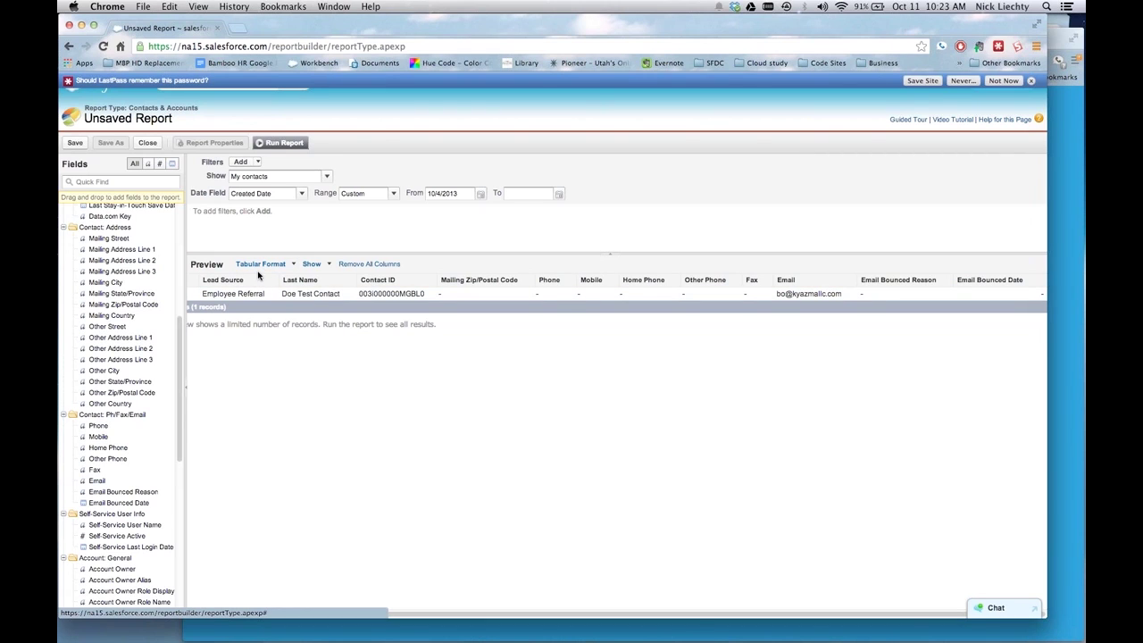
left_click(257, 265)
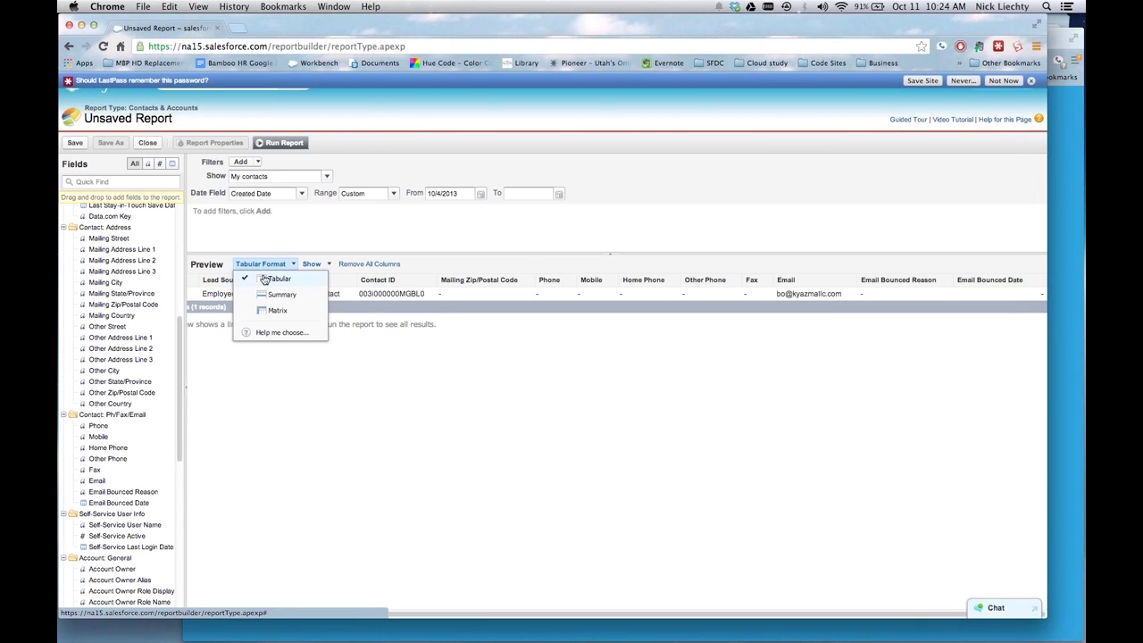
left_click(319, 392)
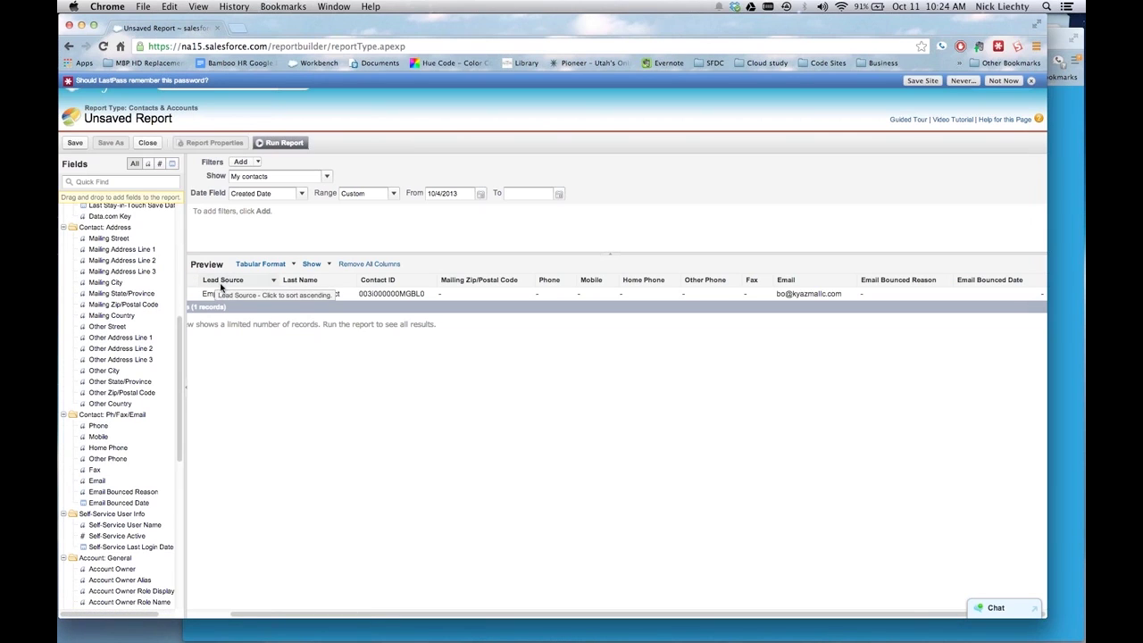
Step: Set the report's record scope to All accounts
scroll(333, 361, "left", 1)
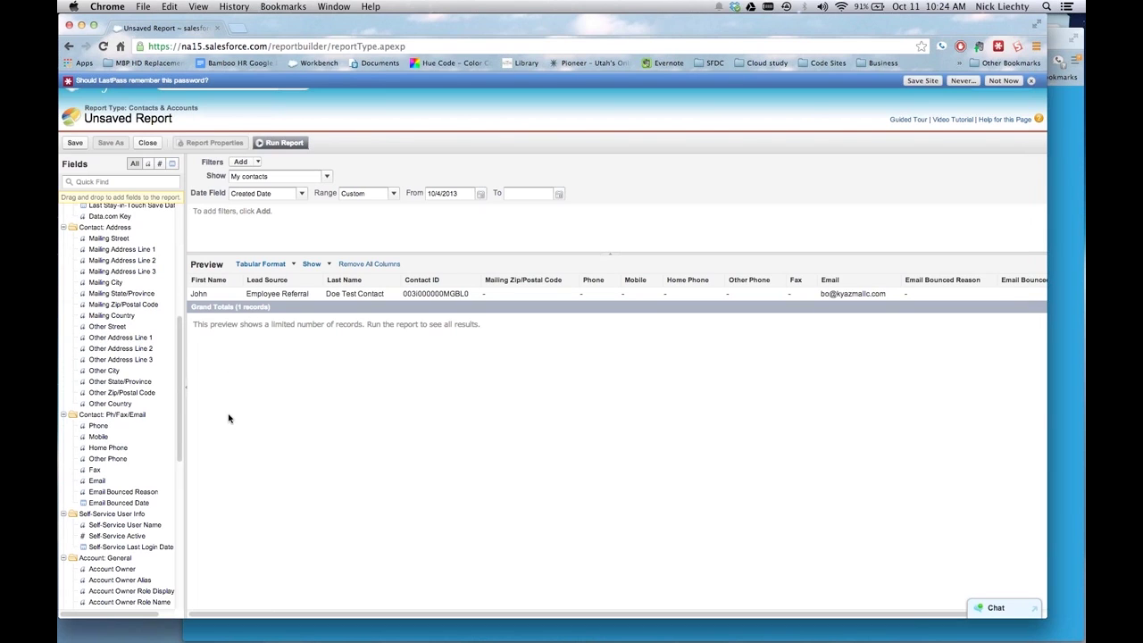
left_click(281, 176)
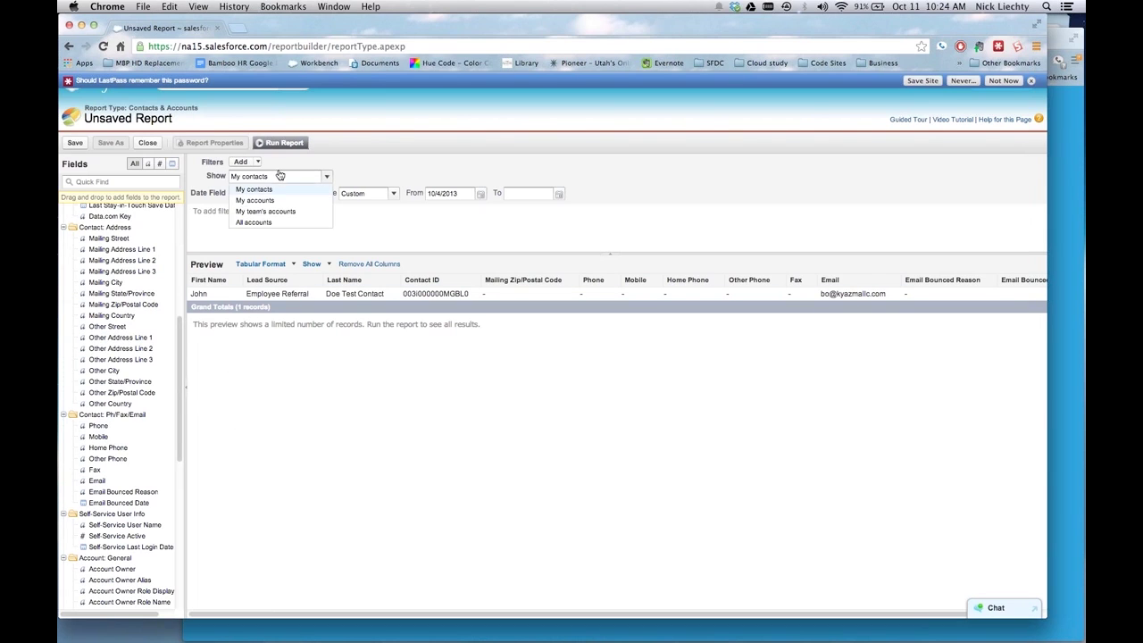
left_click(276, 222)
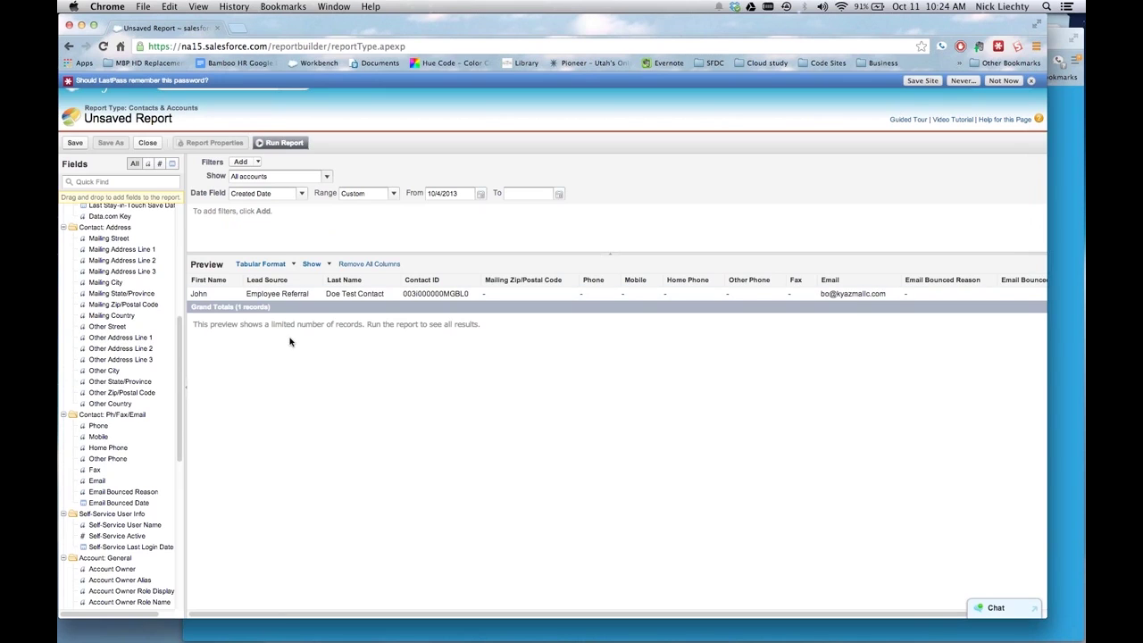
Step: Switch the report to Summary format and group its records by Account Name, finding the field by searching "accou"
left_click(282, 268)
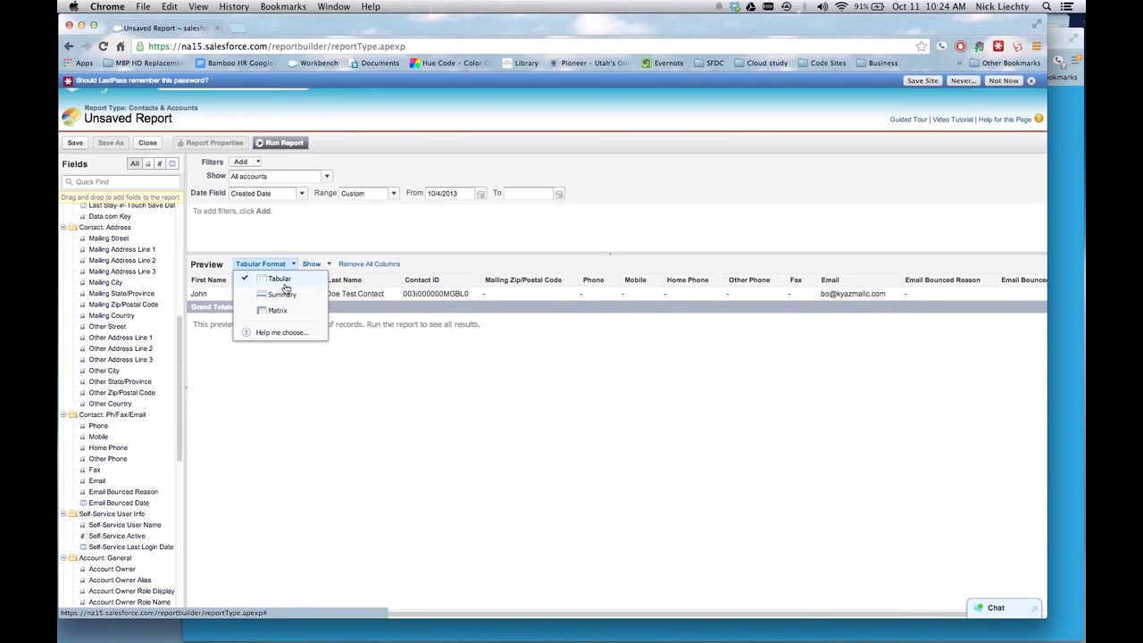
left_click(282, 294)
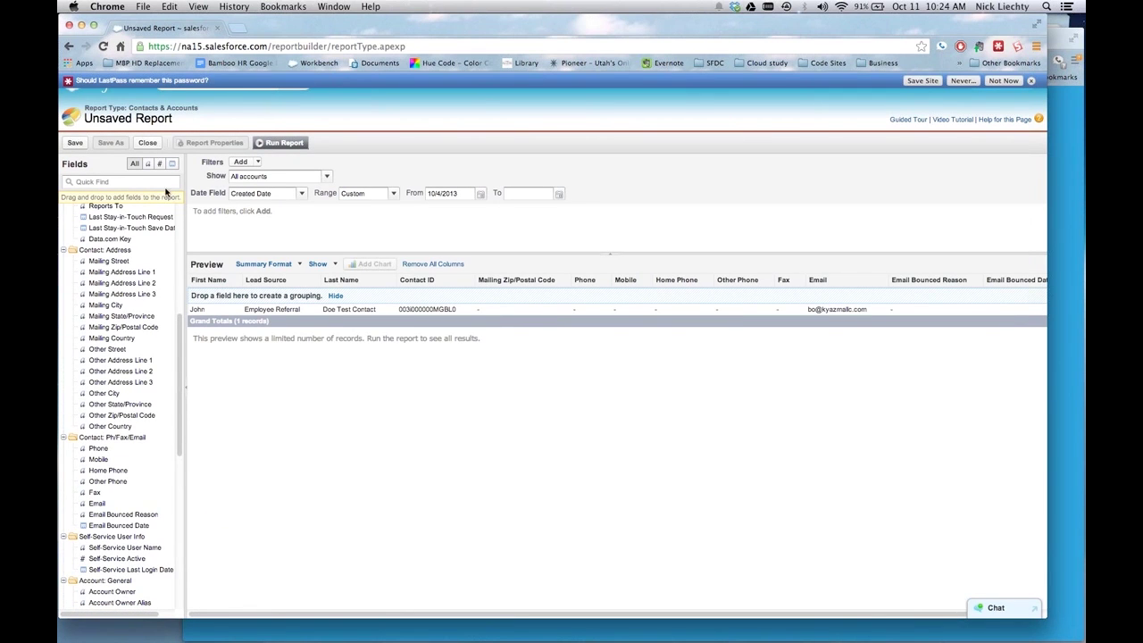
left_click(163, 182)
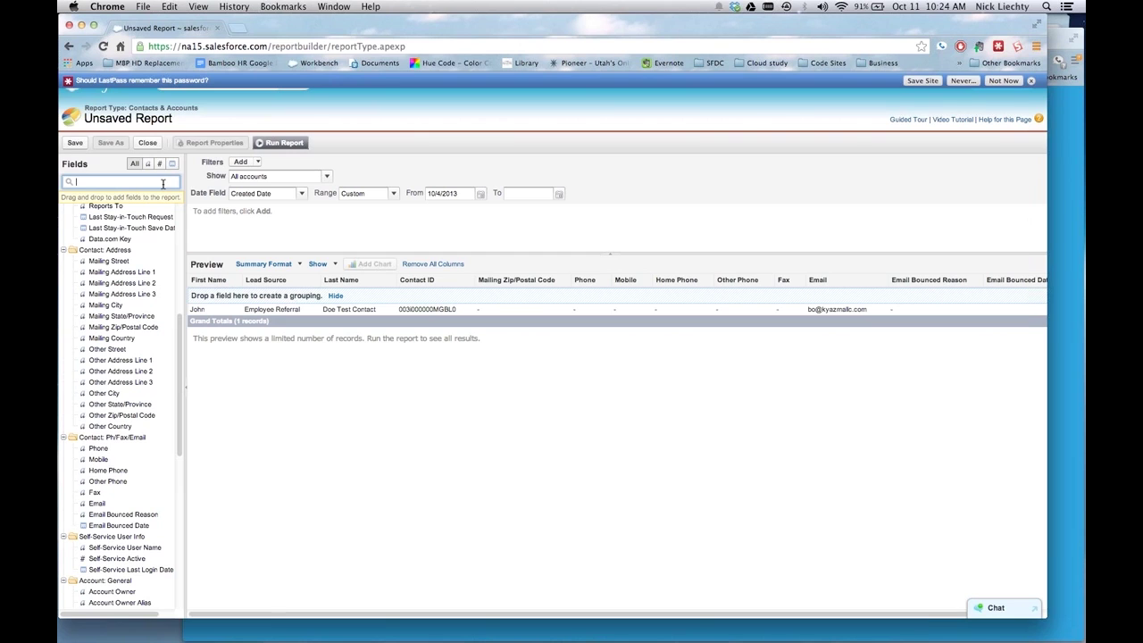
type("accou")
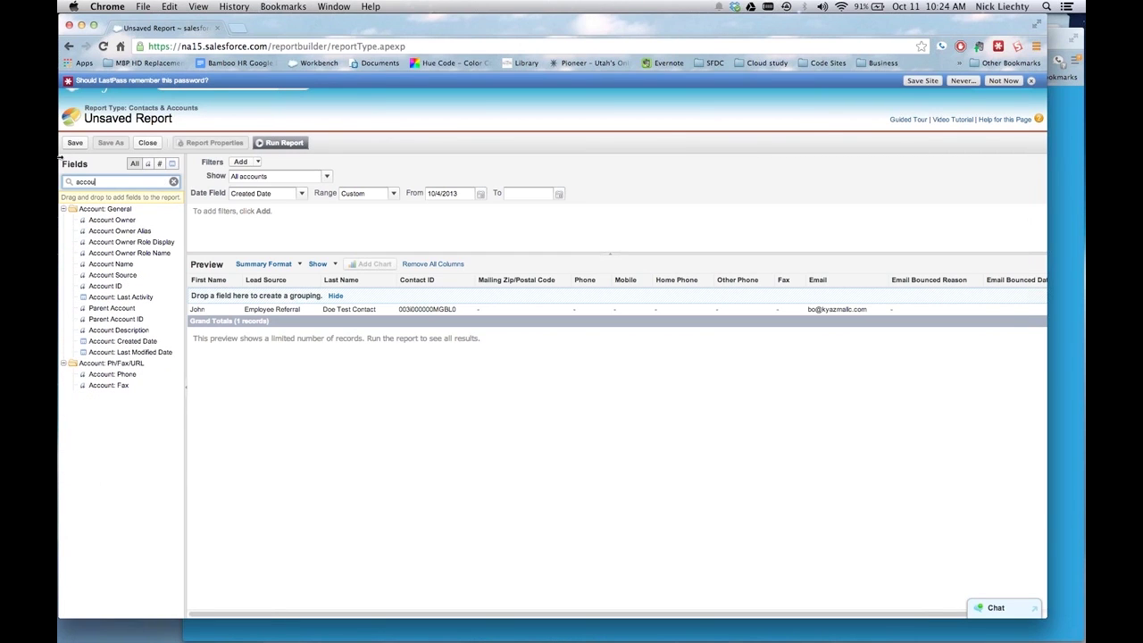
left_click_drag(128, 266, 209, 296)
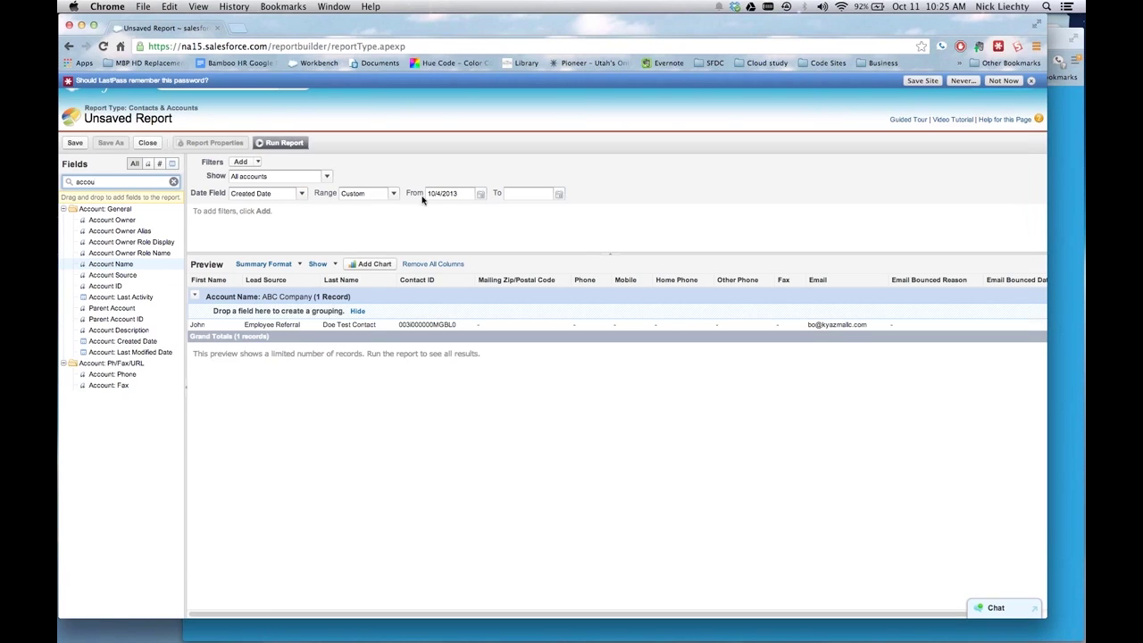
Step: Clear the From date of the Created Date filter and review the grouped preview down to its grand totals
left_click_drag(457, 193, 424, 195)
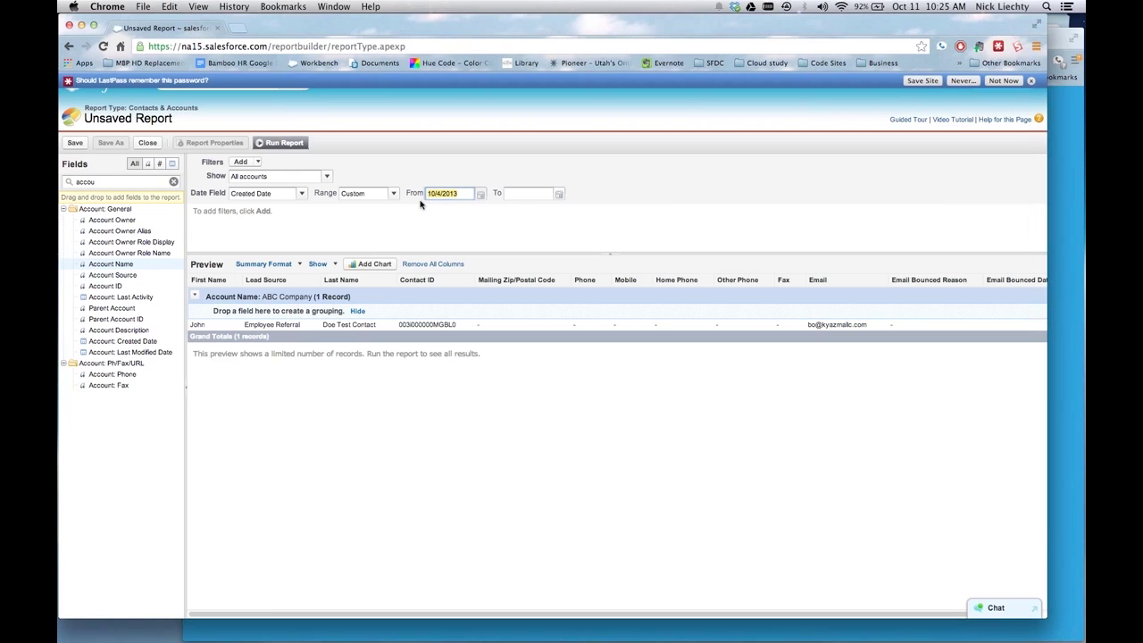
key("BackSpace")
left_click(389, 234)
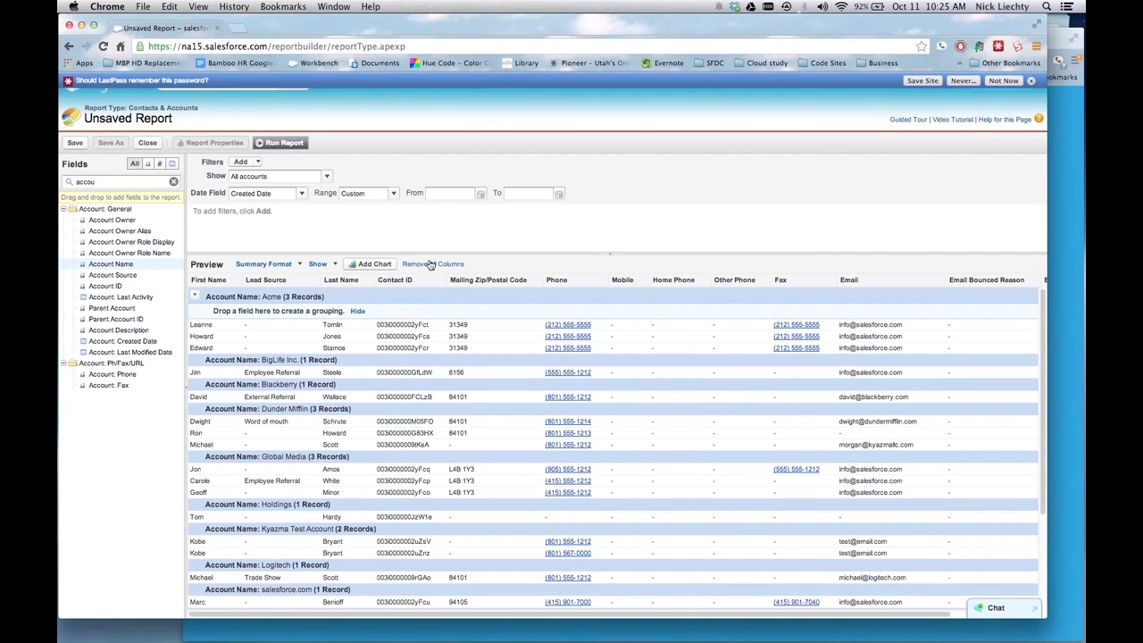
scroll(437, 322, "down", 3)
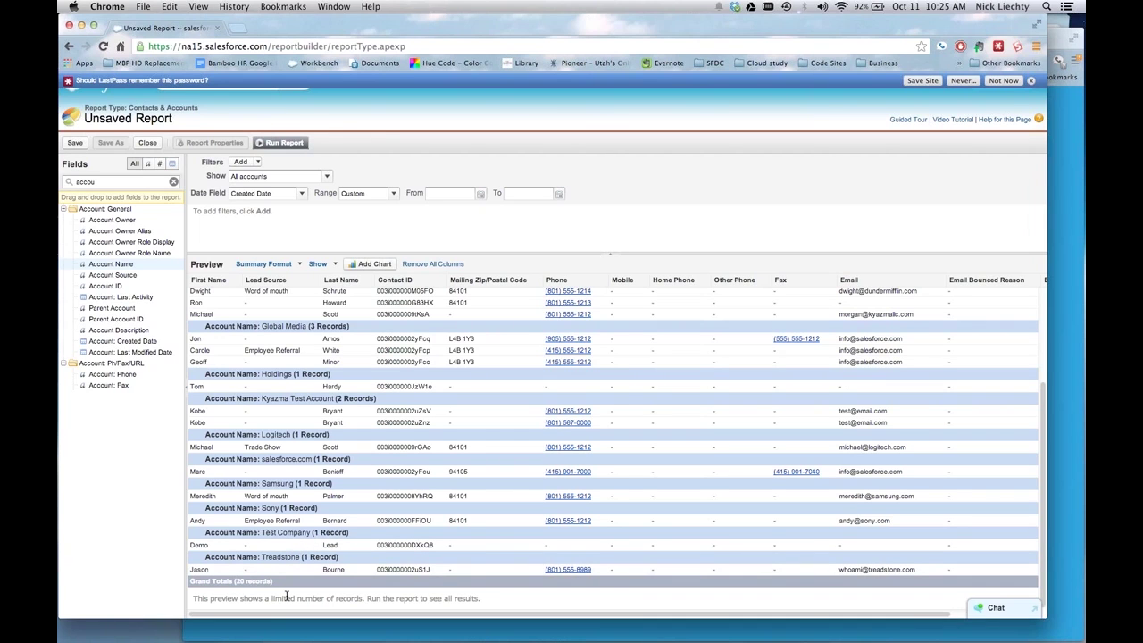
scroll(333, 555, "up", 3)
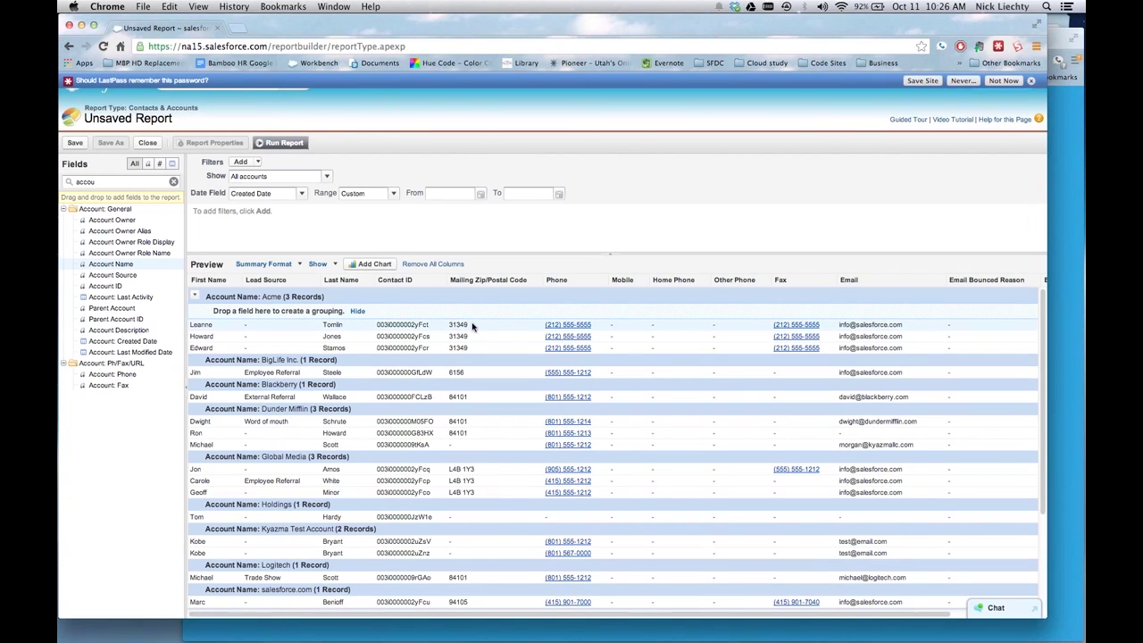
Step: Clear the field search, limit the field list to numeric fields, and add Annual Revenue as the last column
scroll(473, 328, "right", 3)
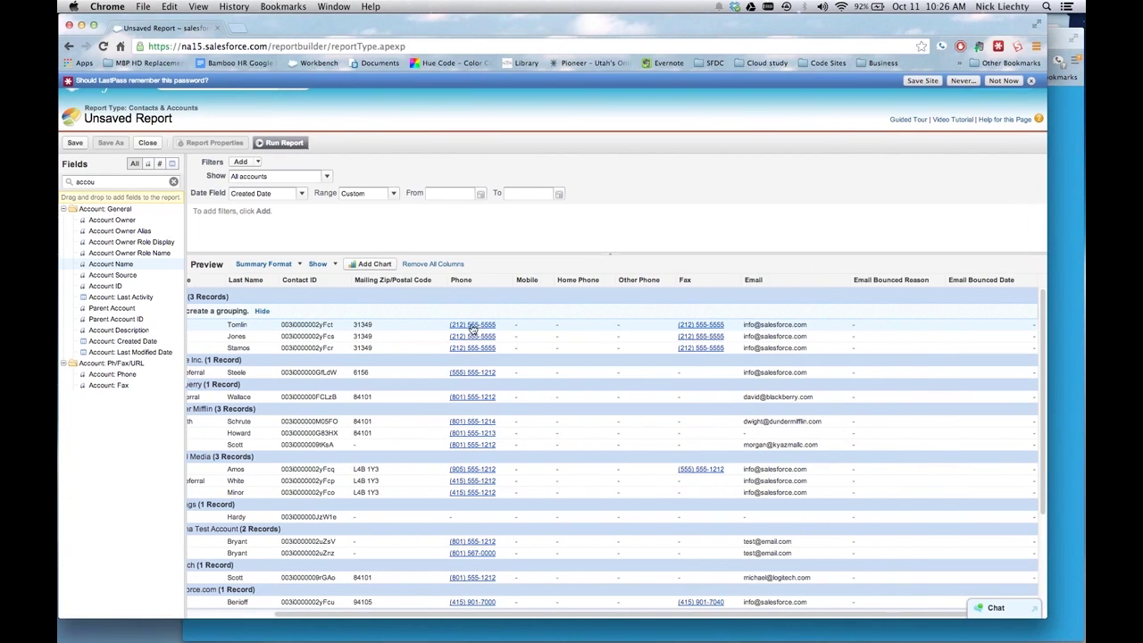
left_click(160, 164)
left_click(173, 182)
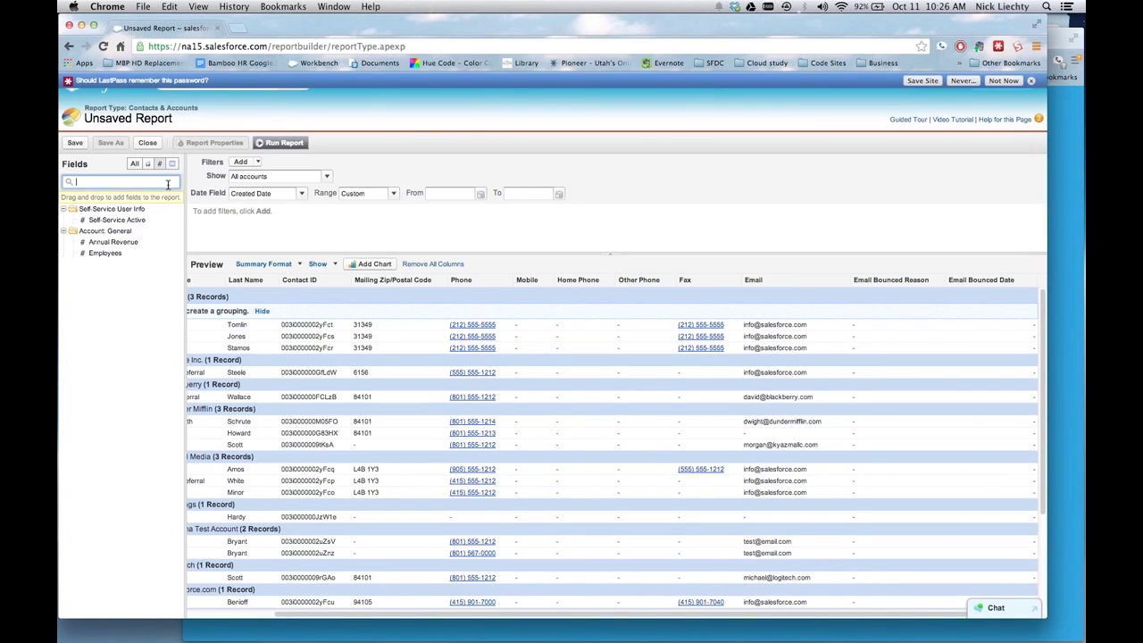
double_click(131, 246)
scroll(474, 354, "right", 1)
scroll(474, 355, "right", 1)
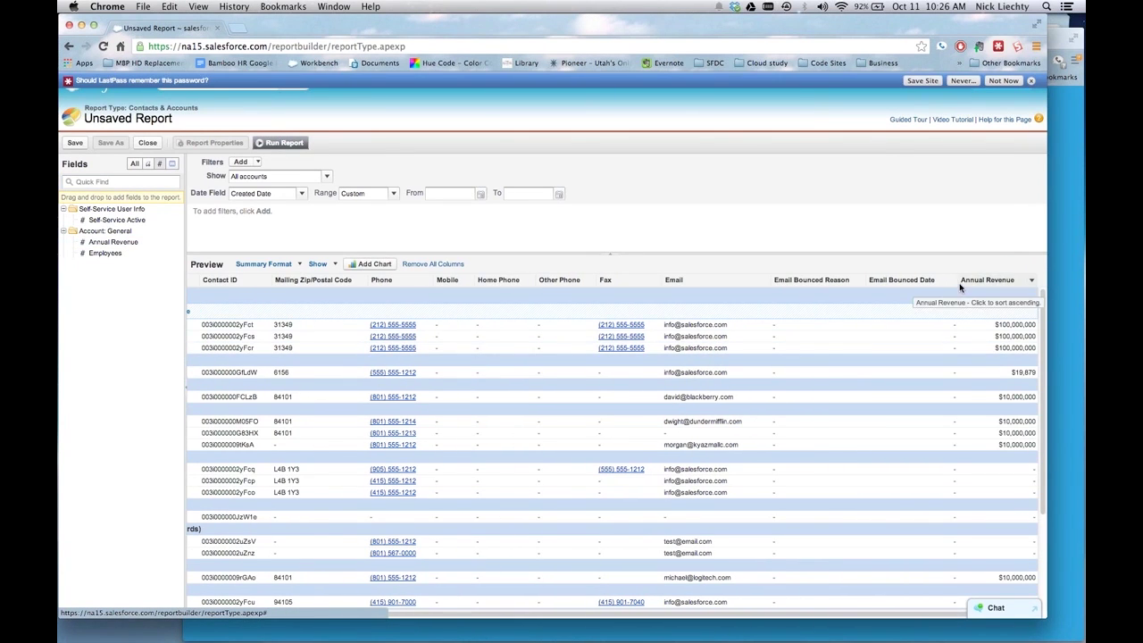
Step: Create a bucket field named Revenue Range on Annual Revenue, with its first range ending at 20,000 and named "Up to 20000"
left_click(1031, 282)
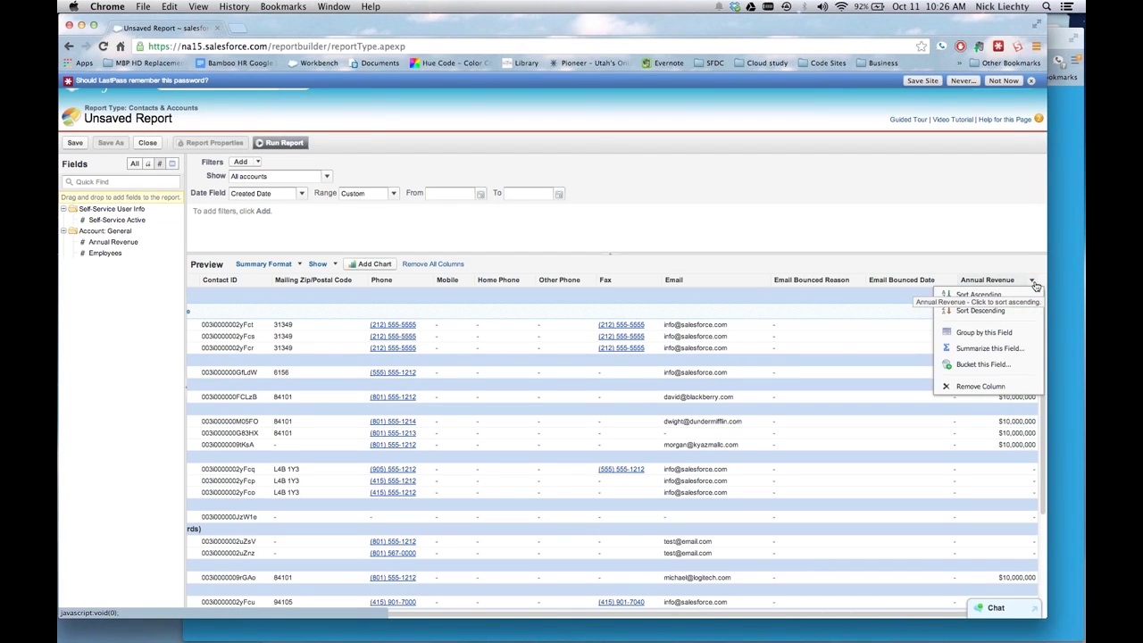
left_click(1012, 368)
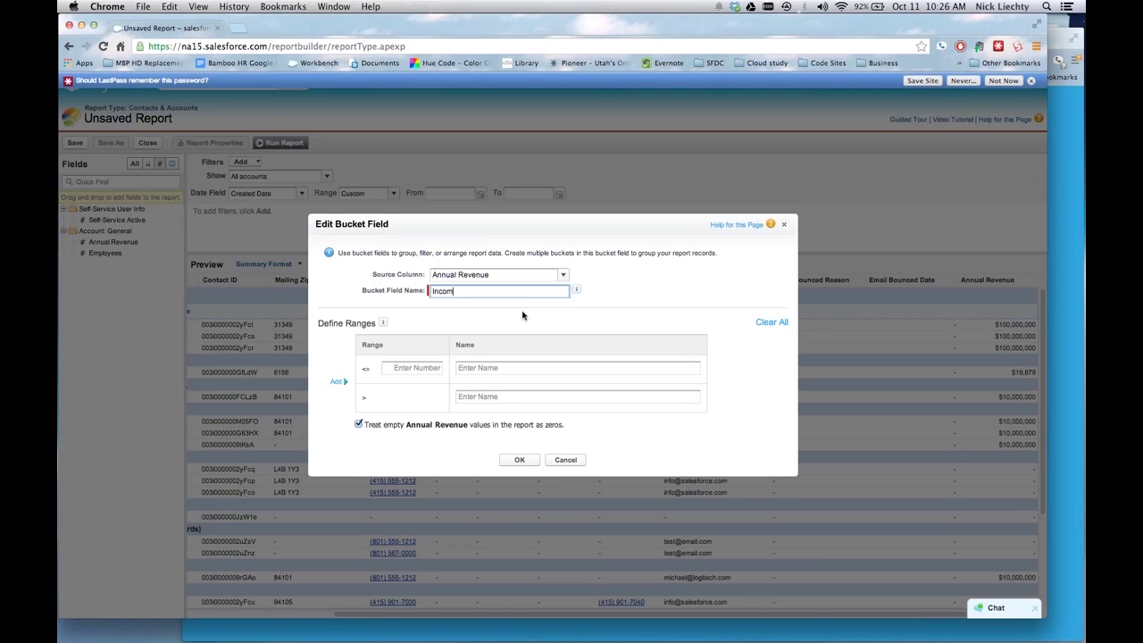
type("Revenue Range")
left_click(431, 370)
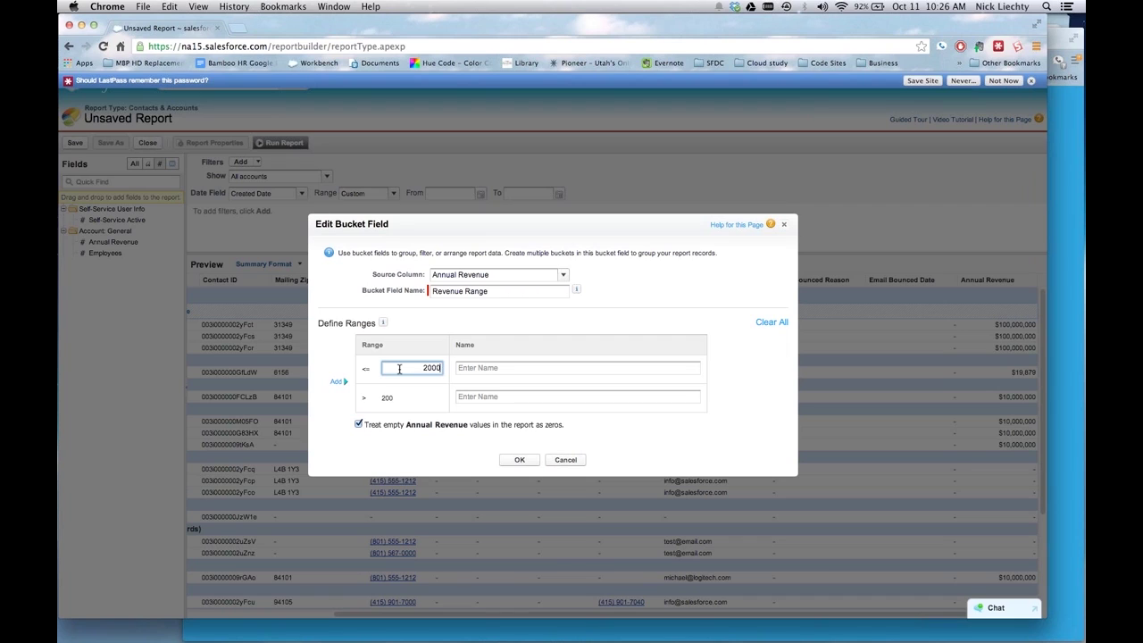
key("Tab")
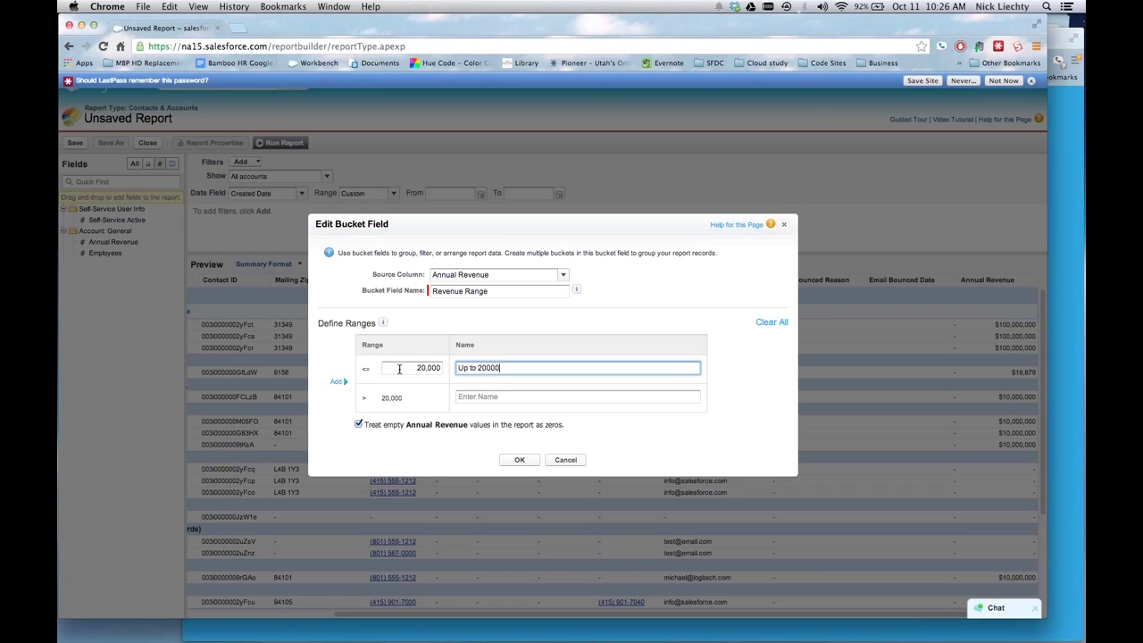
Step: Add a middle bucket range up to 100,000 named "20000 - 100000" and name the highest range "Greater than 100000"
left_click(337, 381)
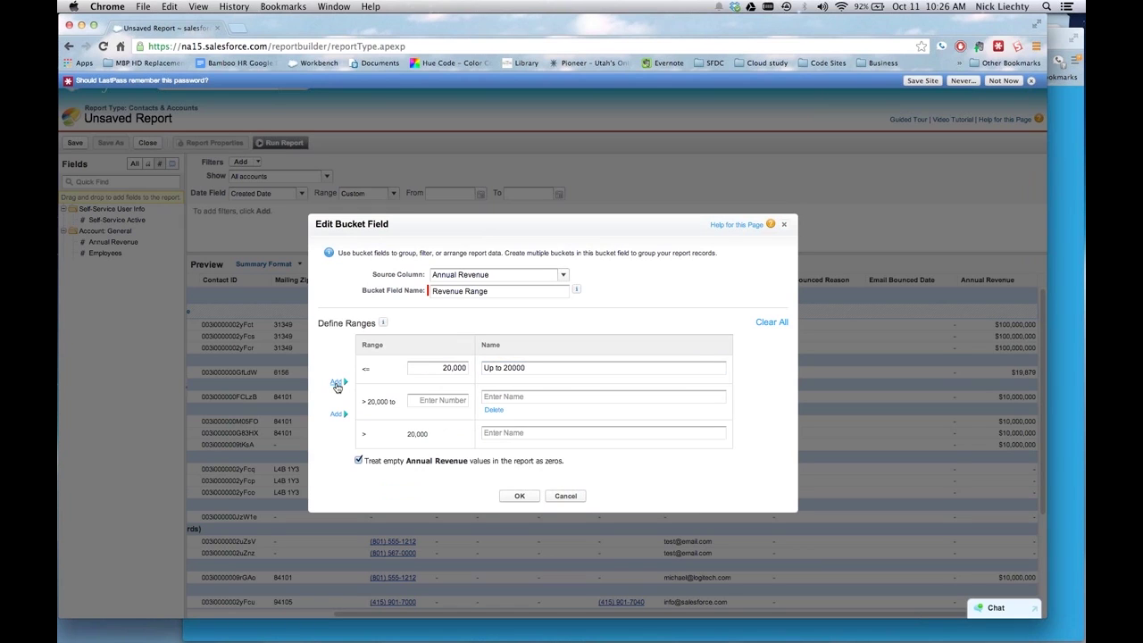
left_click(420, 400)
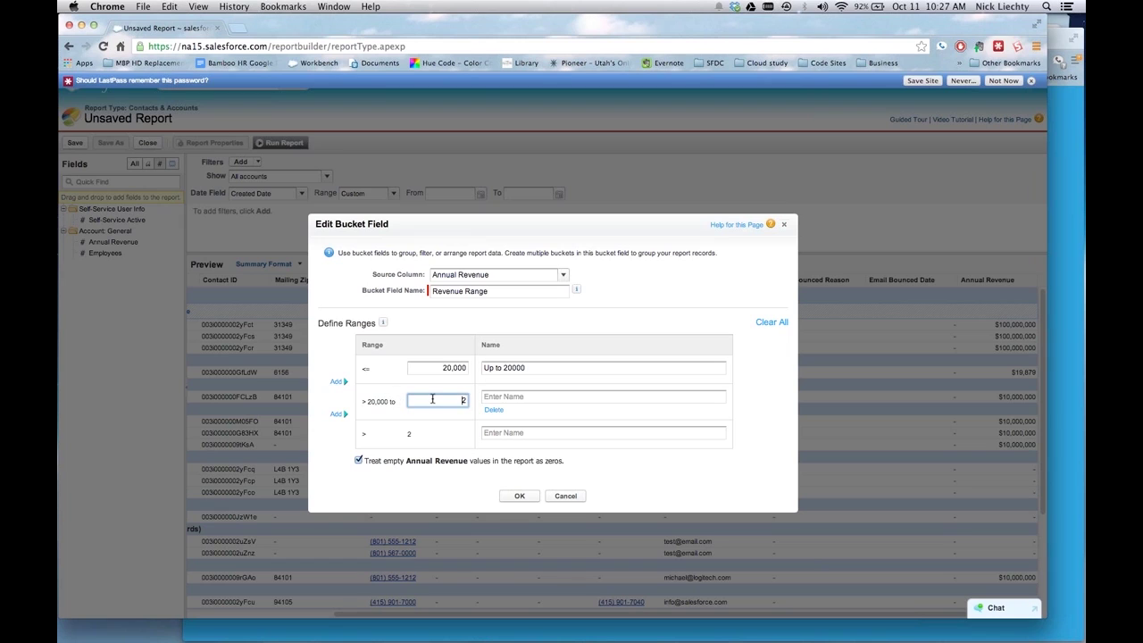
key("BackSpace")
key("Tab")
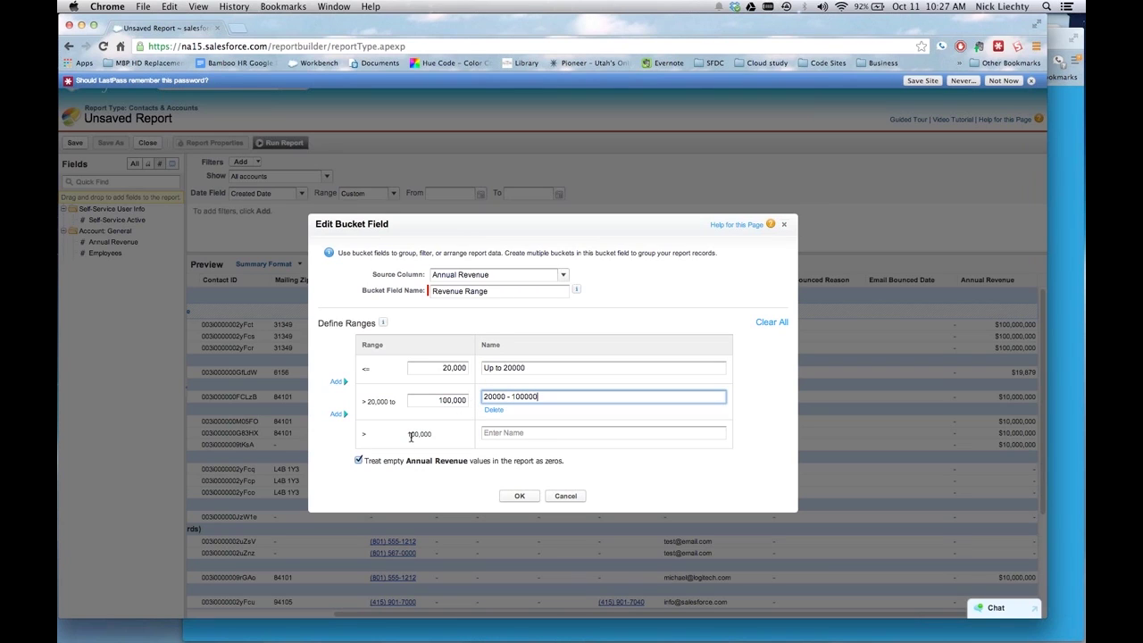
left_click(506, 431)
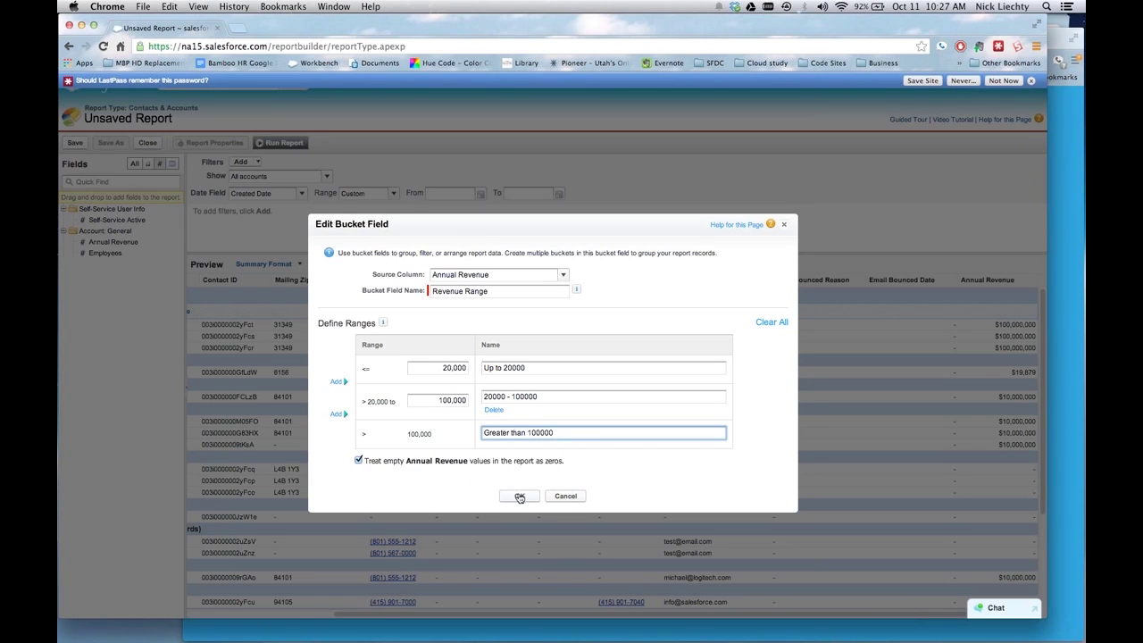
Step: Check the available source columns, keep Annual Revenue, and apply the bucket field to the report
left_click(561, 282)
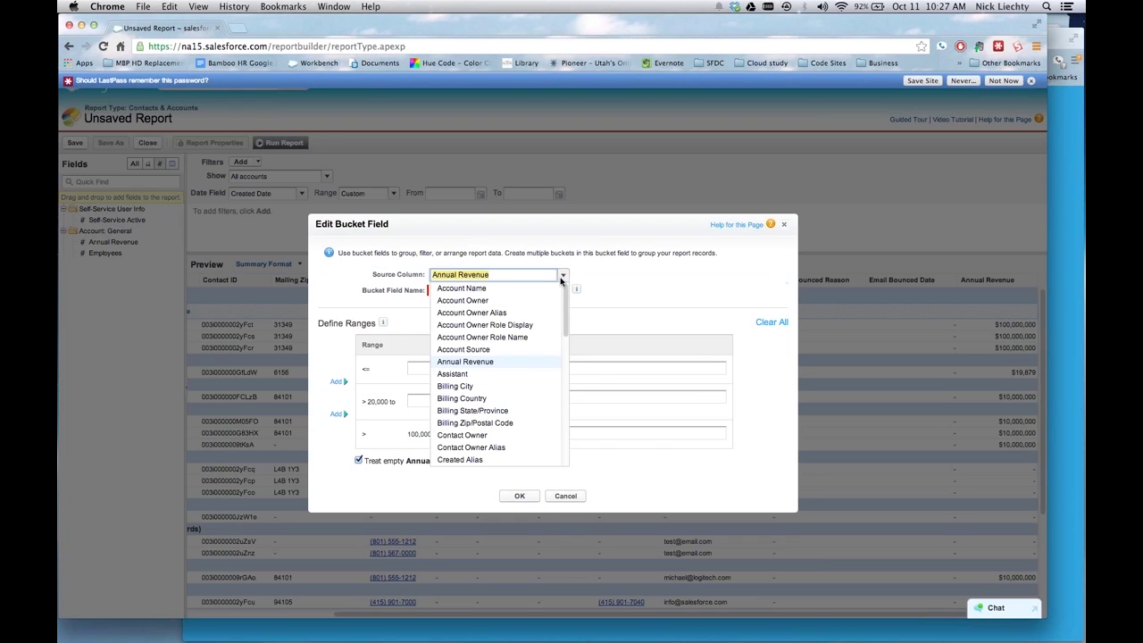
mouse_move(568, 305)
left_mouse_down()
mouse_move(557, 436)
mouse_move(567, 306)
left_mouse_up()
left_click(562, 280)
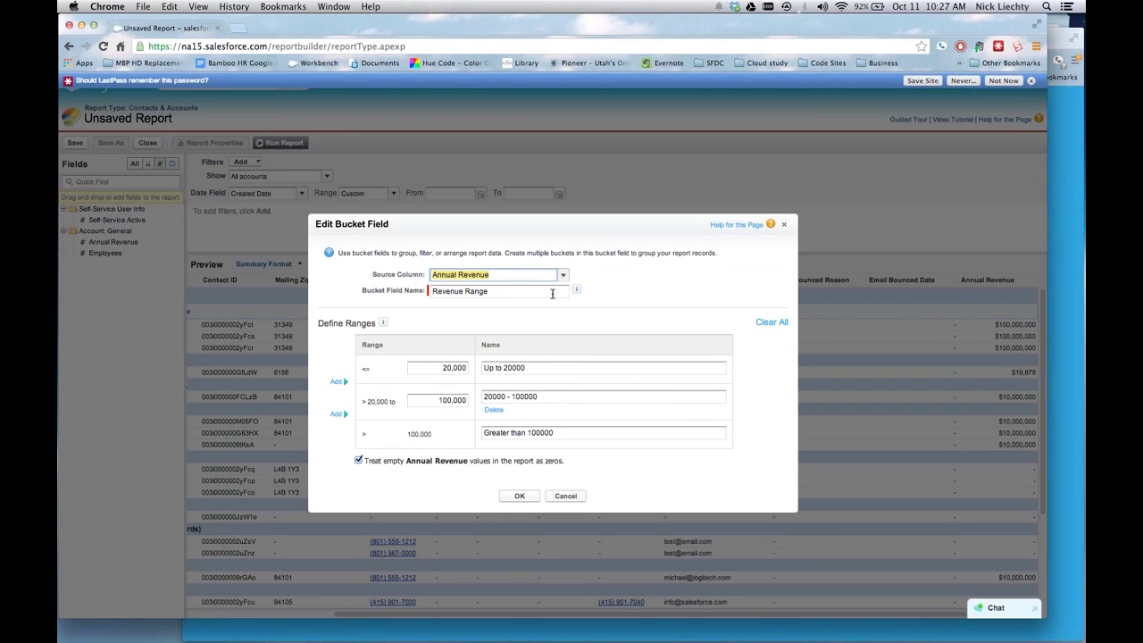
left_click(520, 497)
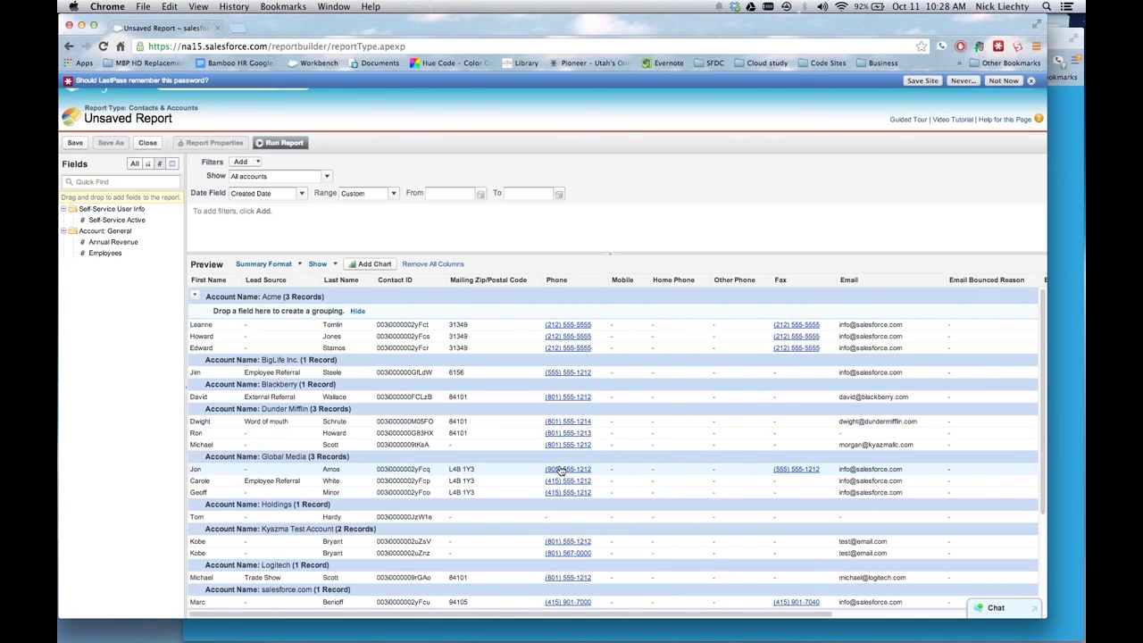
Step: Remove the Mailing Zip/Postal Code, Mobile, Home Phone, Other Phone, Email and Fax columns from the report
left_click_drag(486, 281, 151, 380)
left_click_drag(541, 284, 153, 359)
left_click_drag(547, 284, 153, 359)
left_click_drag(543, 283, 153, 356)
left_click_drag(589, 280, 99, 357)
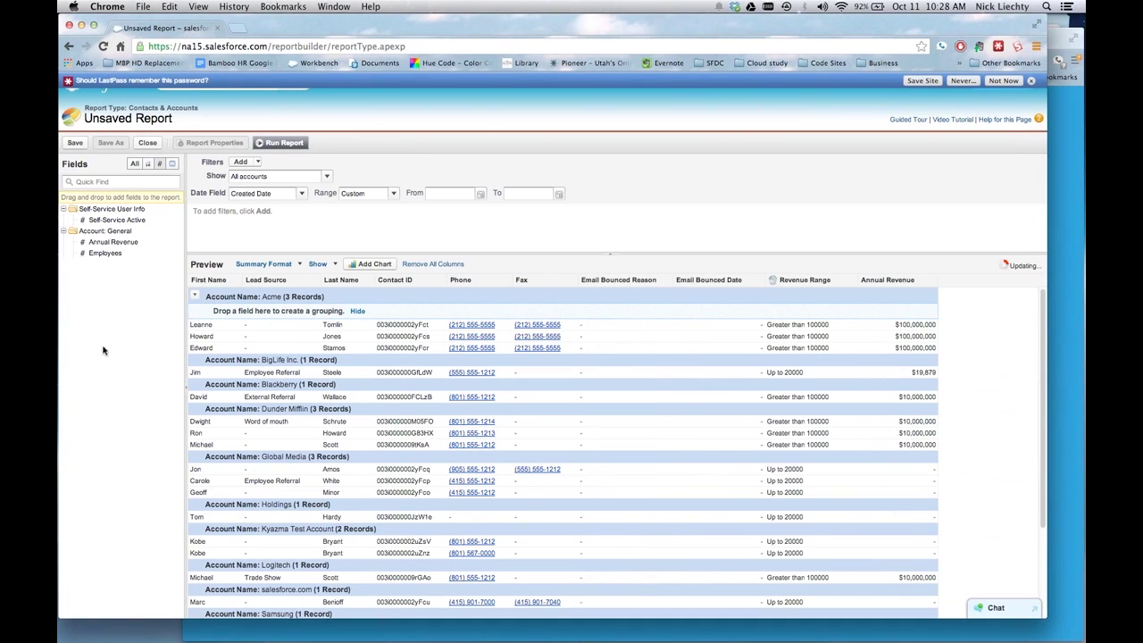
left_click_drag(527, 283, 136, 366)
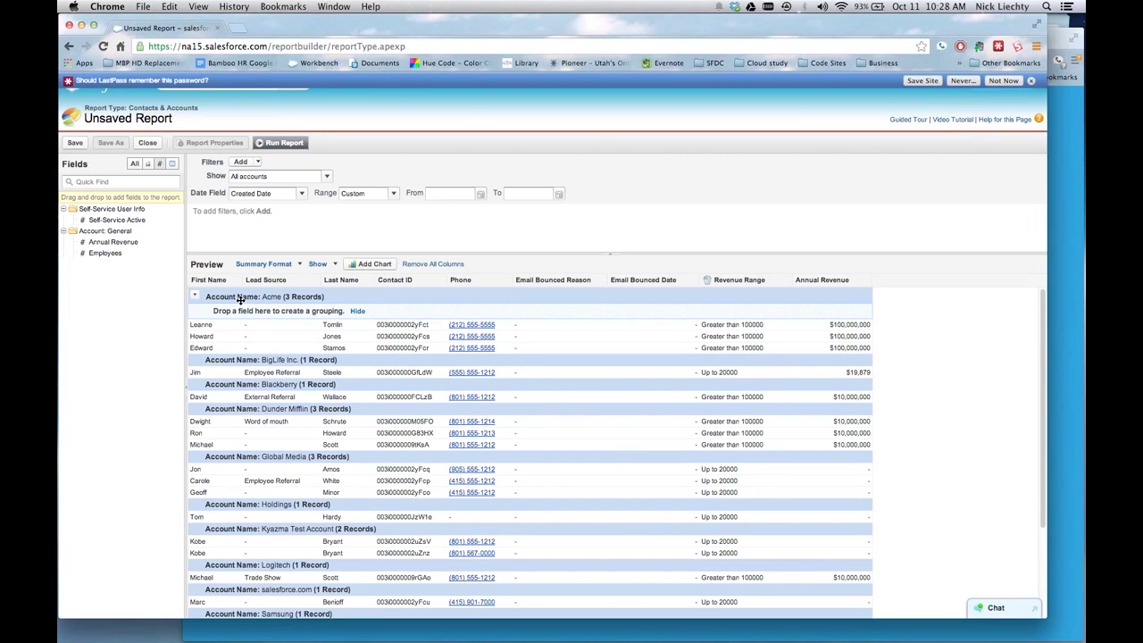
Step: Run the report and hide its details to review the account groups and grand totals
left_click(282, 143)
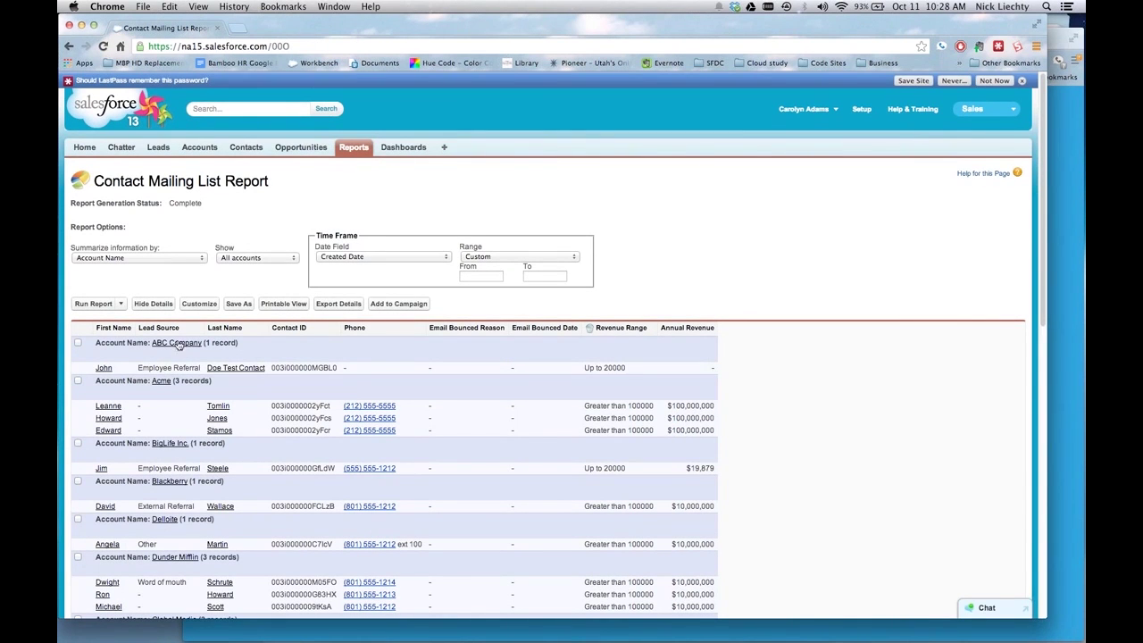
left_click(153, 305)
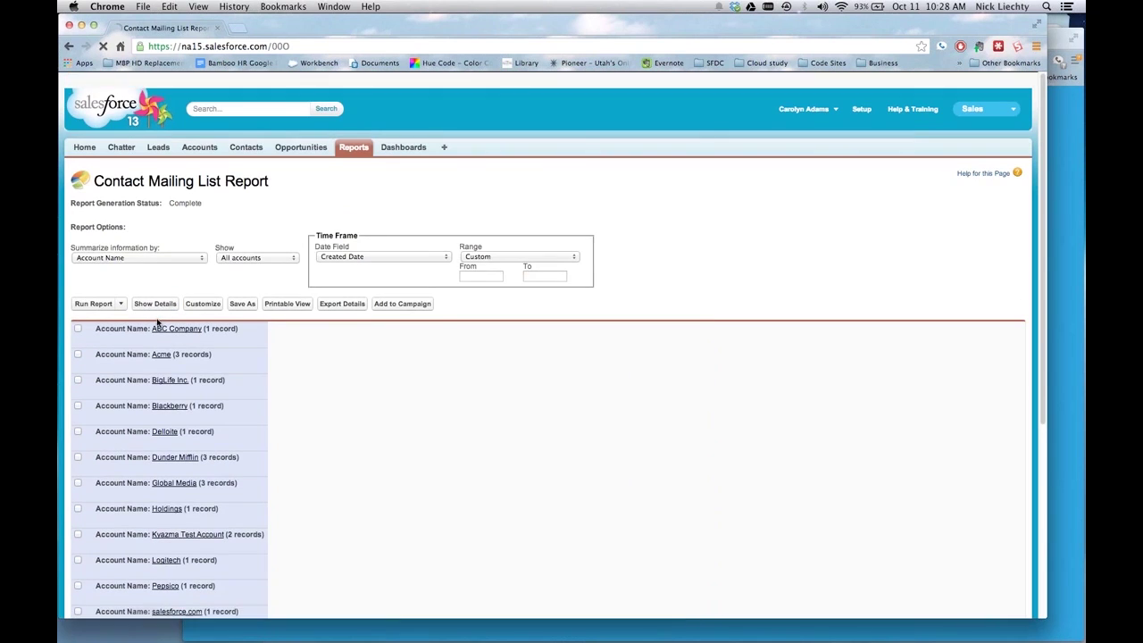
scroll(375, 500, "down", 3)
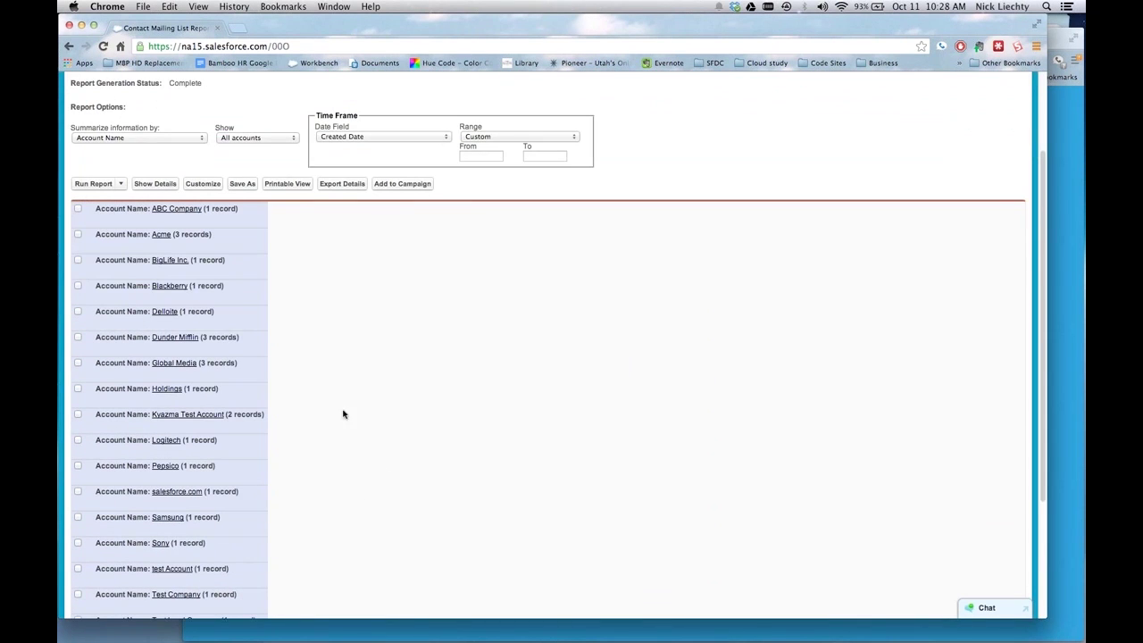
scroll(239, 542, "down", 2)
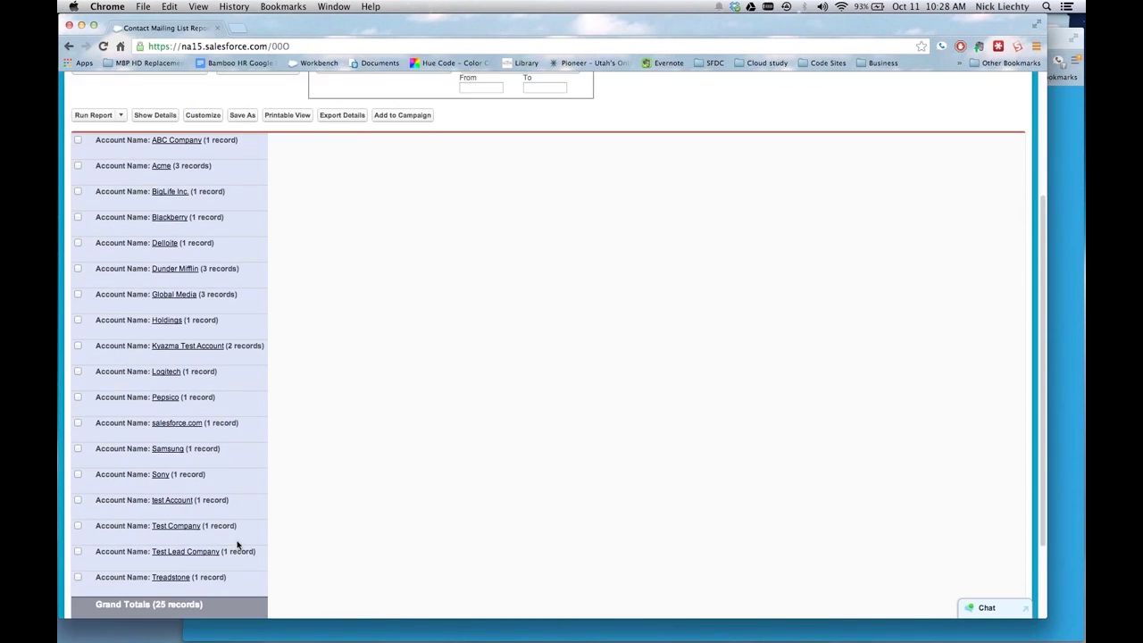
scroll(232, 541, "up", 5)
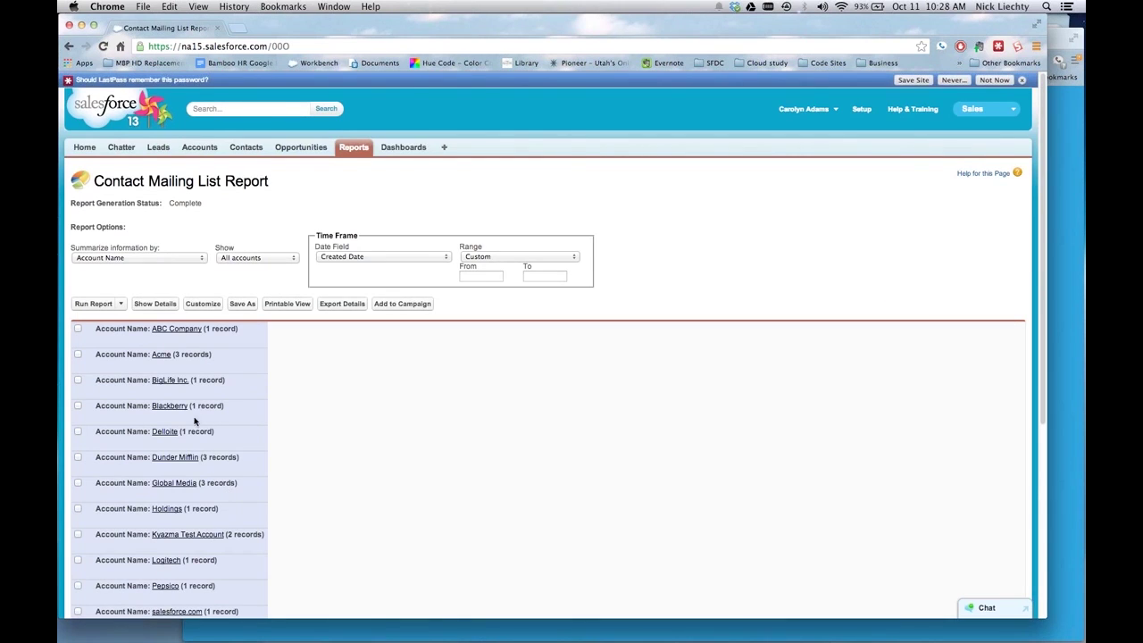
Step: Show the record details again and reopen the report for customization
left_click(171, 305)
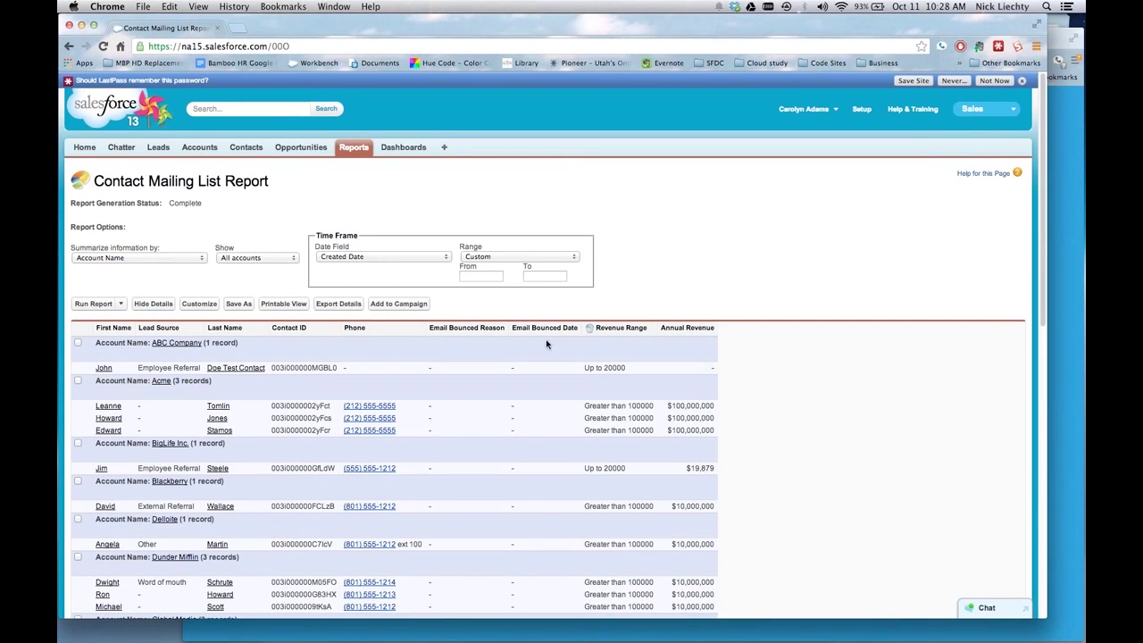
left_click(200, 305)
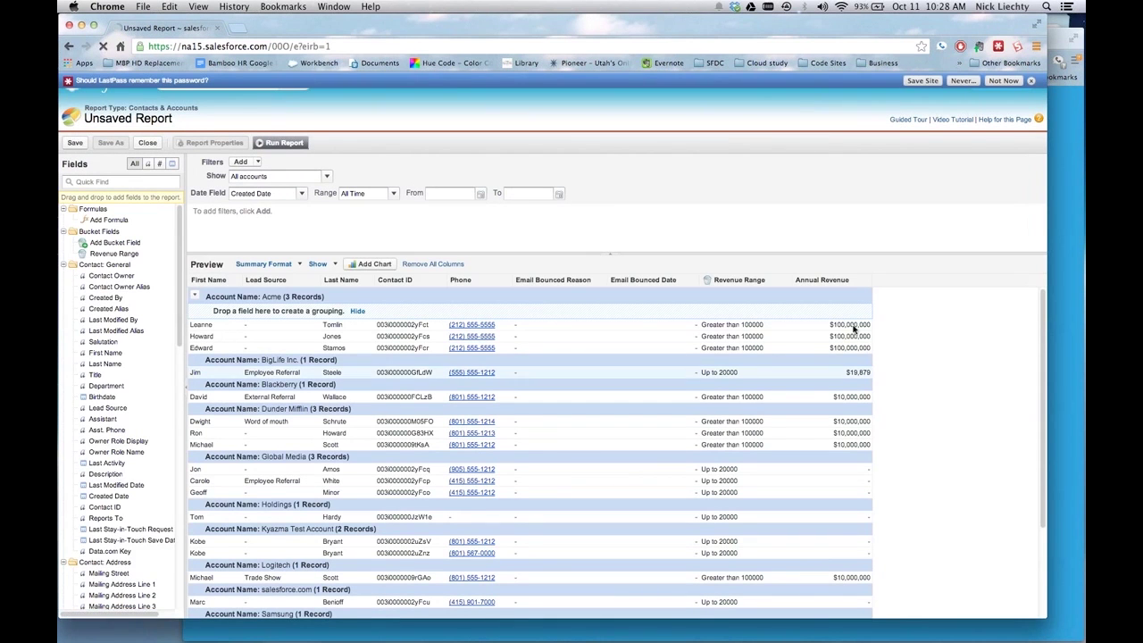
Step: Summarize the Annual Revenue column by Sum
left_click(865, 282)
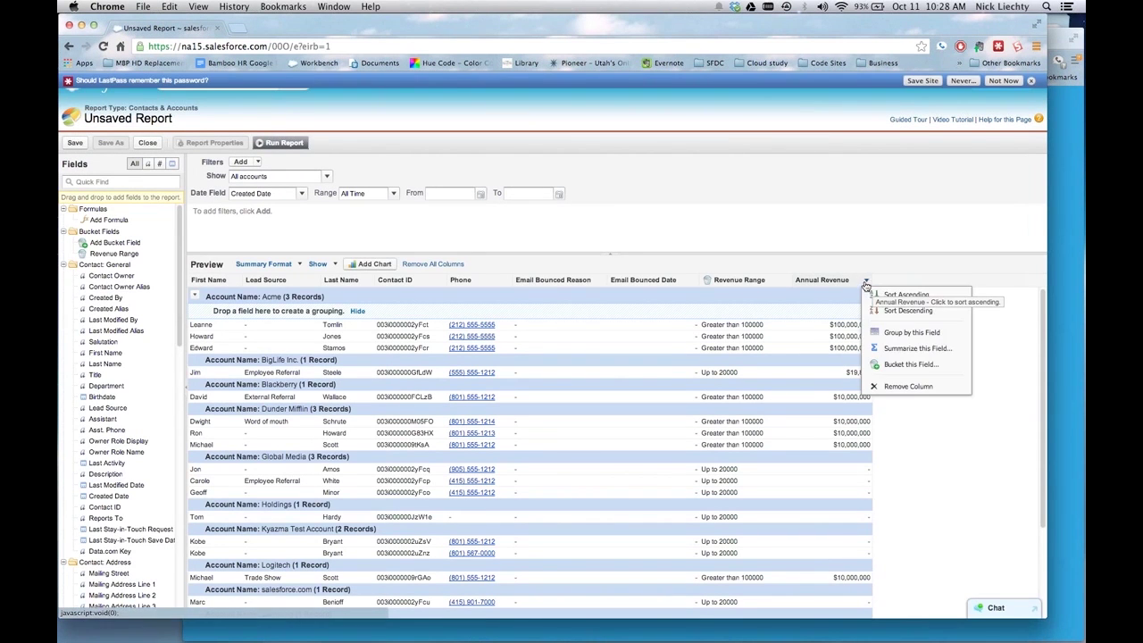
left_click(896, 349)
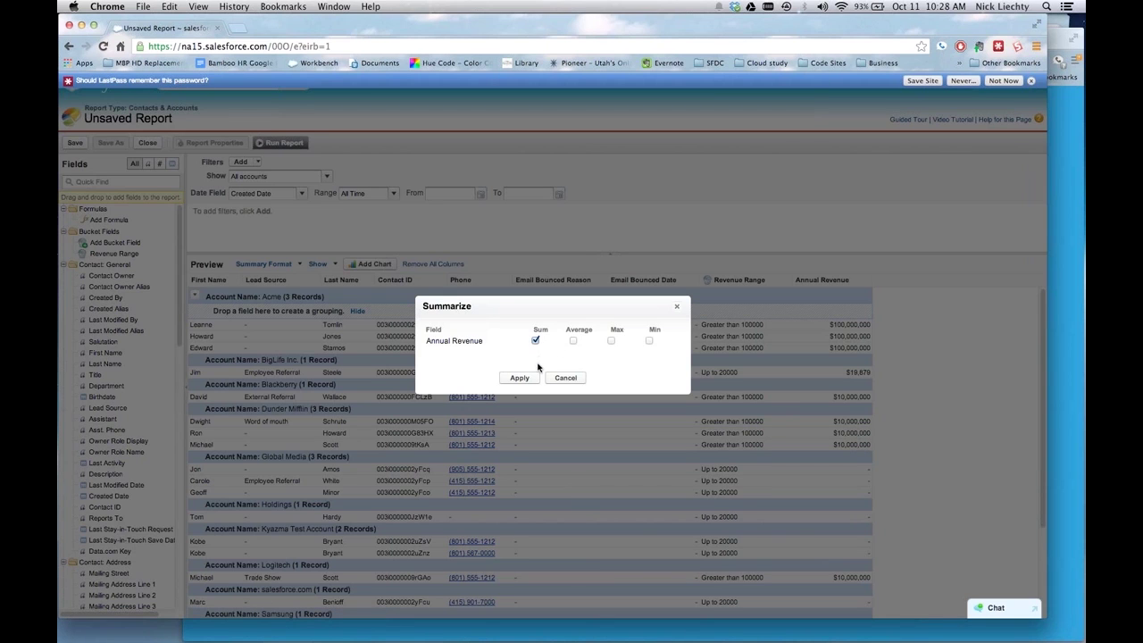
left_click(520, 378)
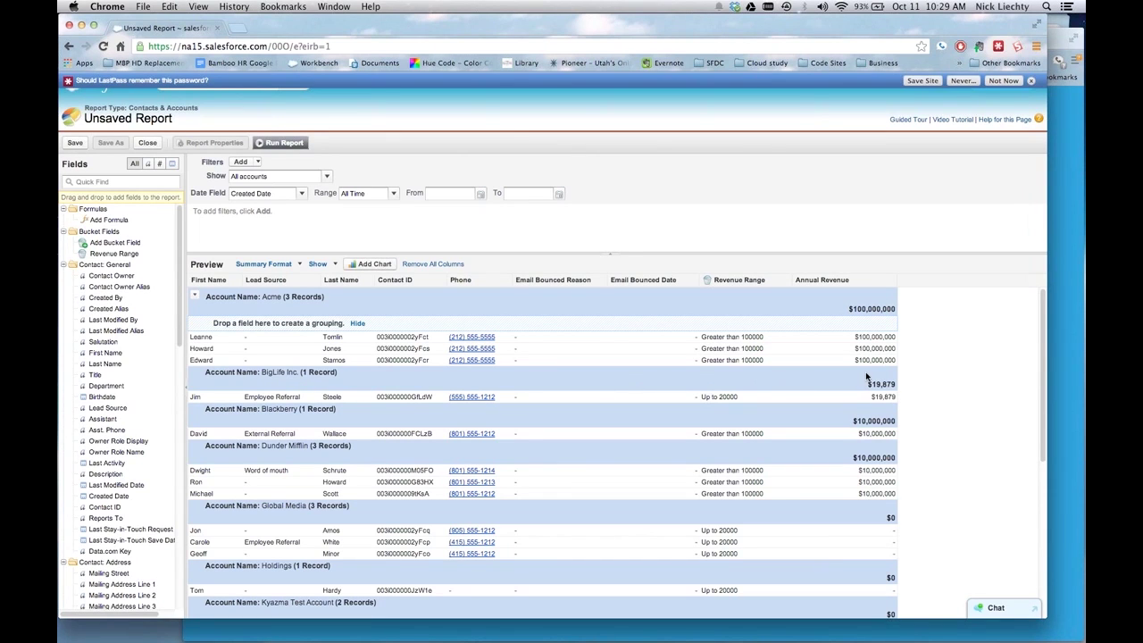
Step: Run the report and review the Annual Revenue subtotals per account and the grand total
left_click(284, 145)
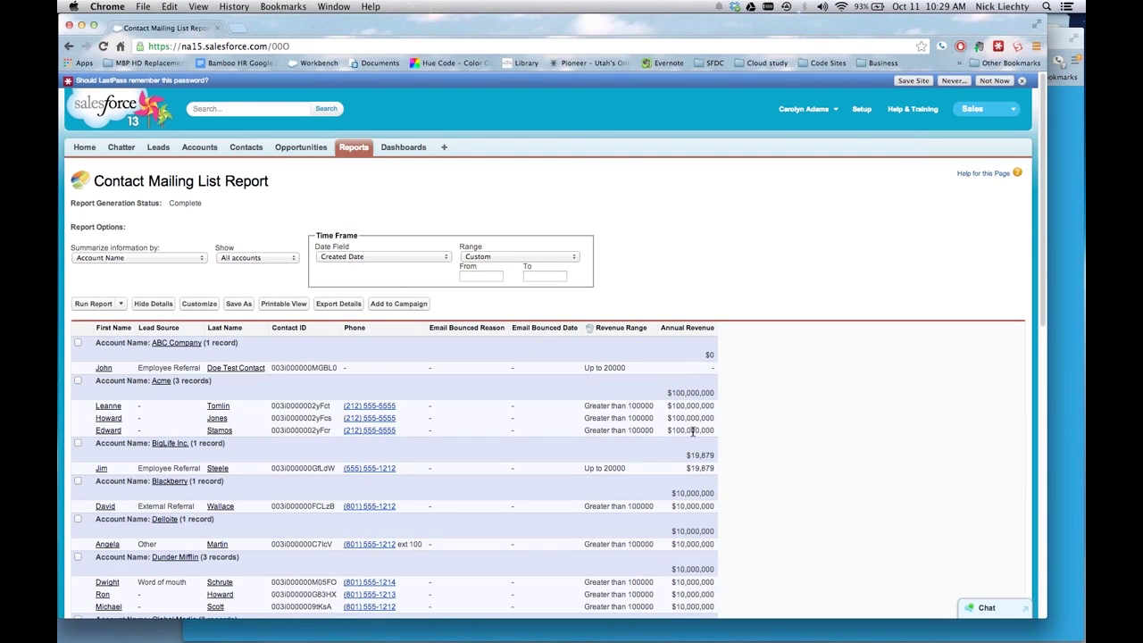
scroll(790, 413, "down", 5)
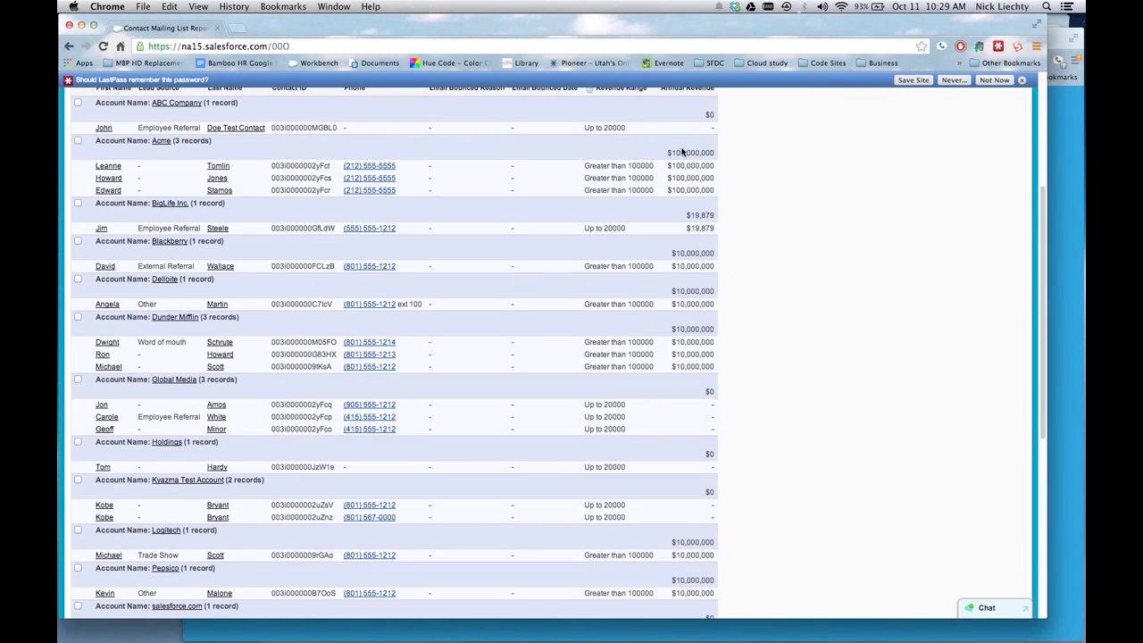
scroll(717, 362, "down", 7)
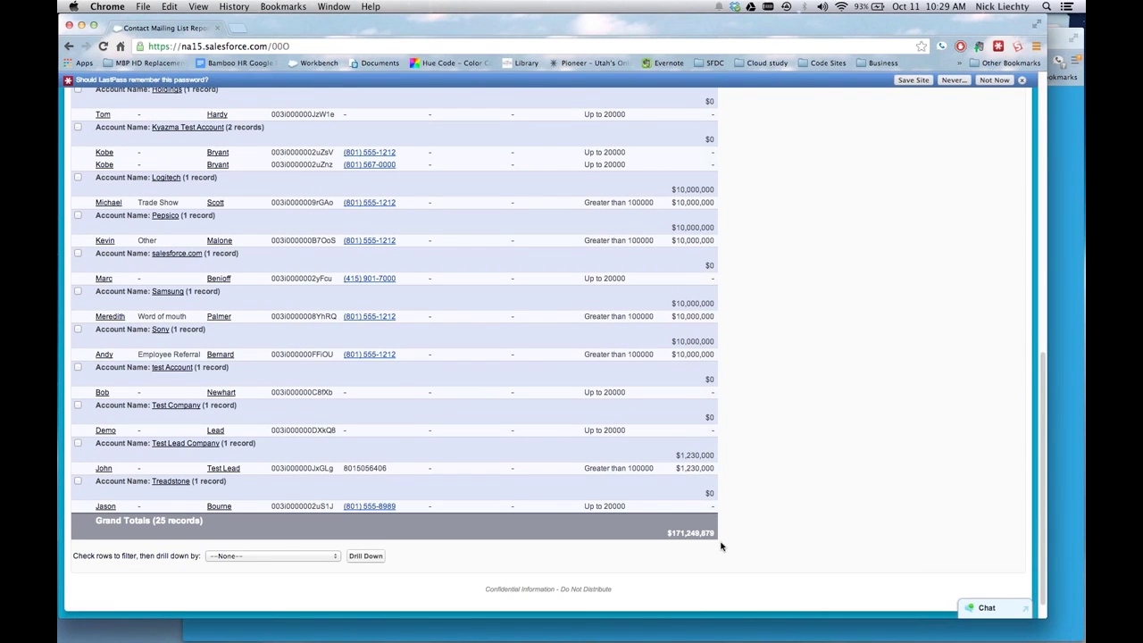
scroll(722, 546, "up", 9)
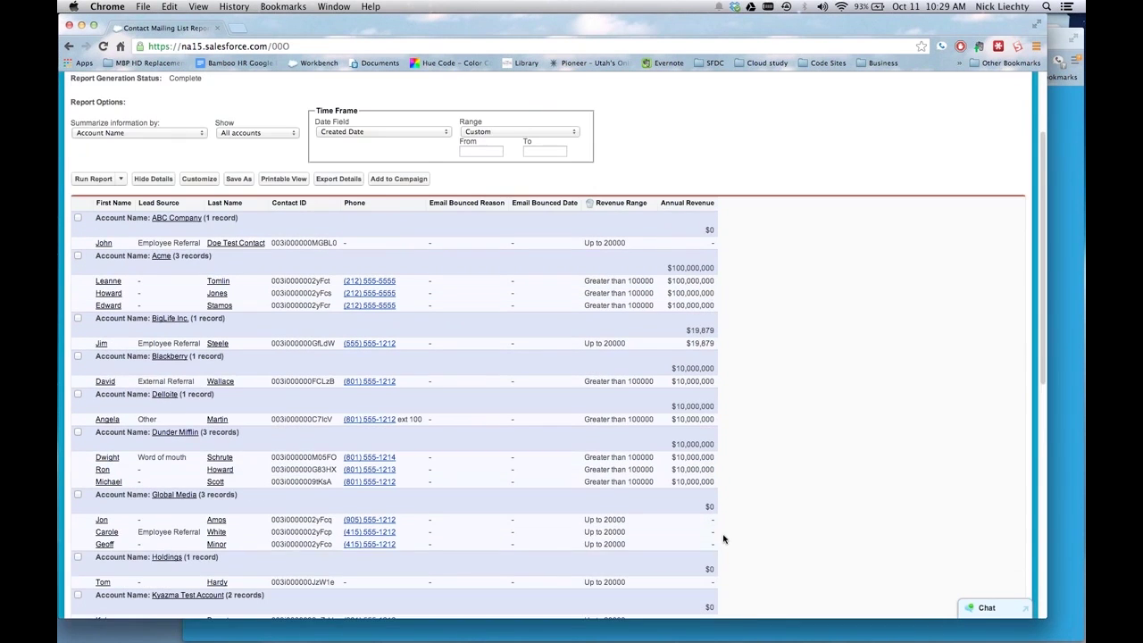
Step: Reopen the report for customization and replace the Account Name grouping with a grouping by Revenue Range
left_click(199, 179)
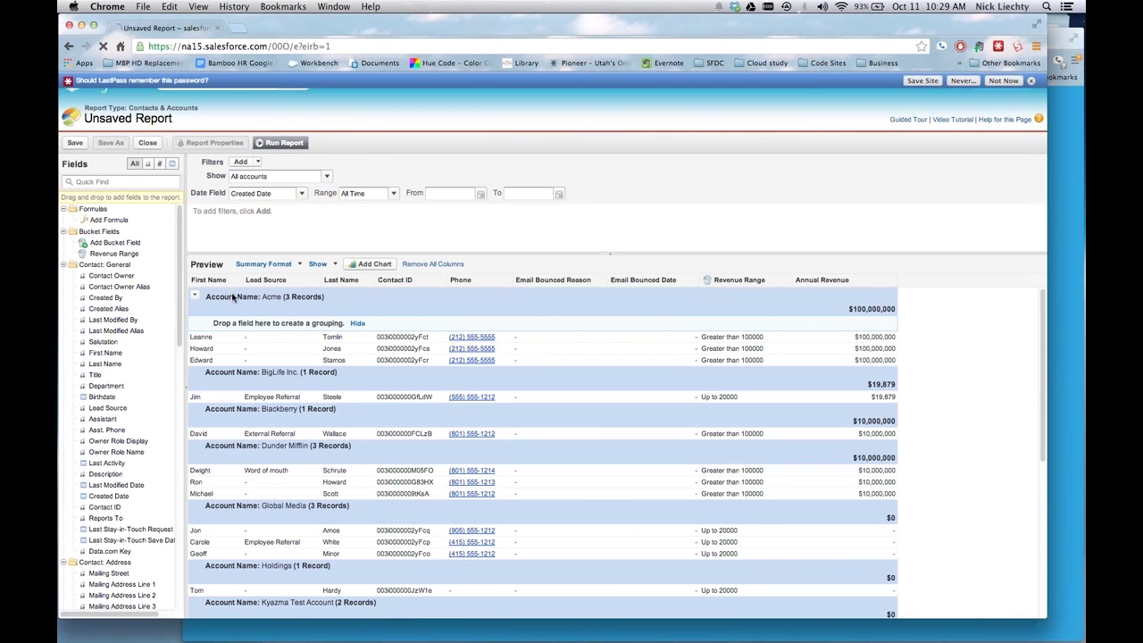
left_click_drag(233, 297, 204, 283)
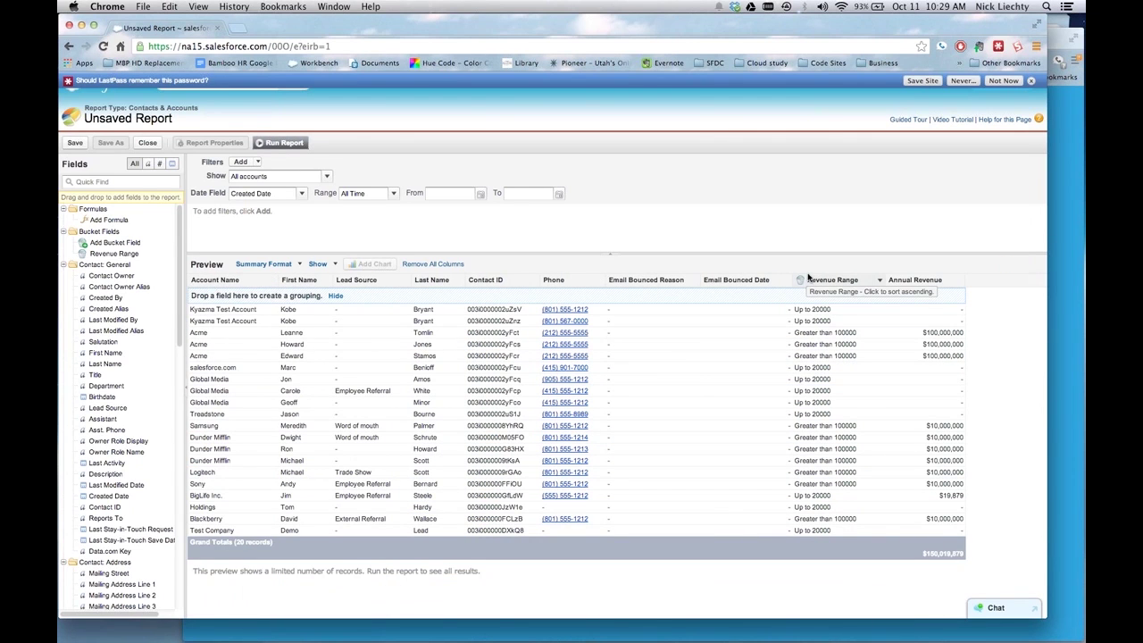
left_click_drag(808, 282, 747, 308)
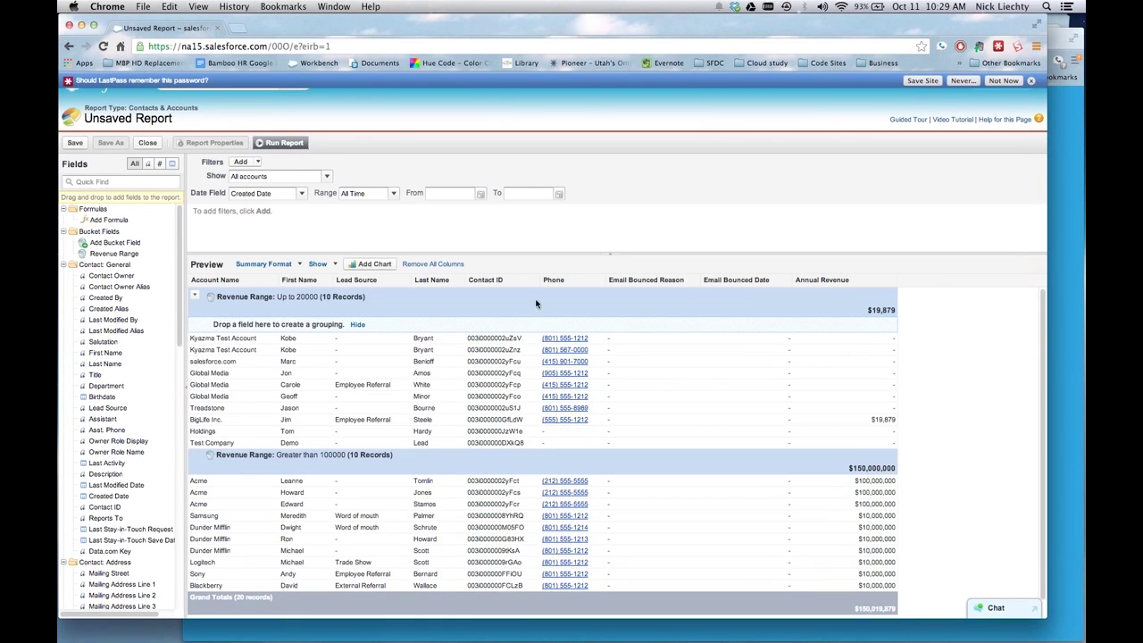
Step: Run the report and review the records and revenue subtotals in each Revenue Range group
left_click(280, 144)
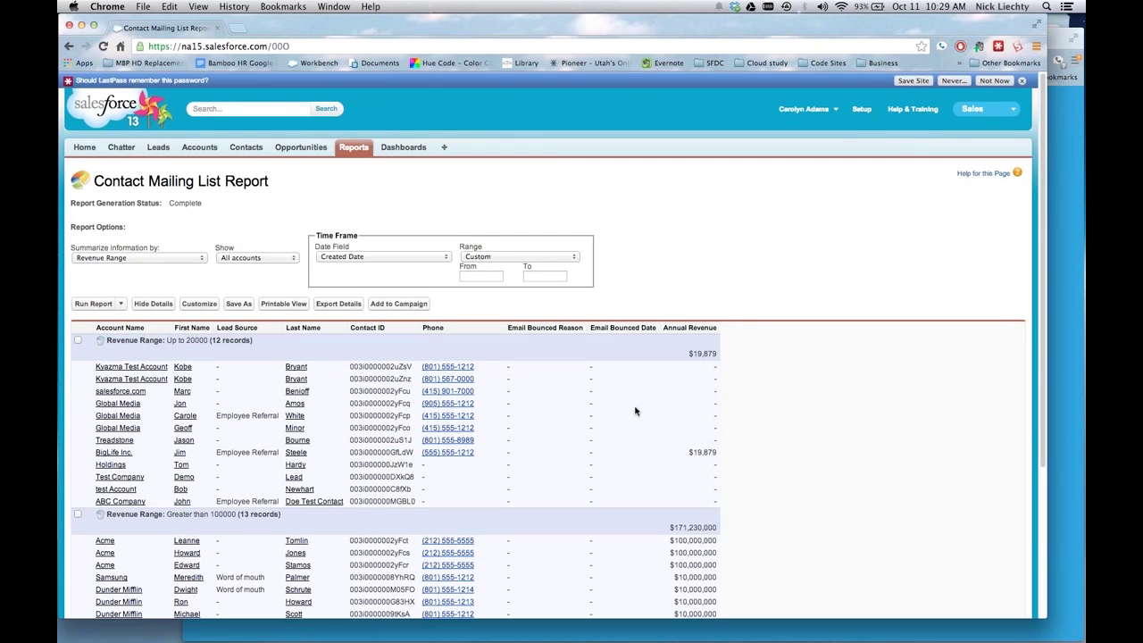
scroll(740, 428, "down", 2)
scroll(770, 432, "down", 2)
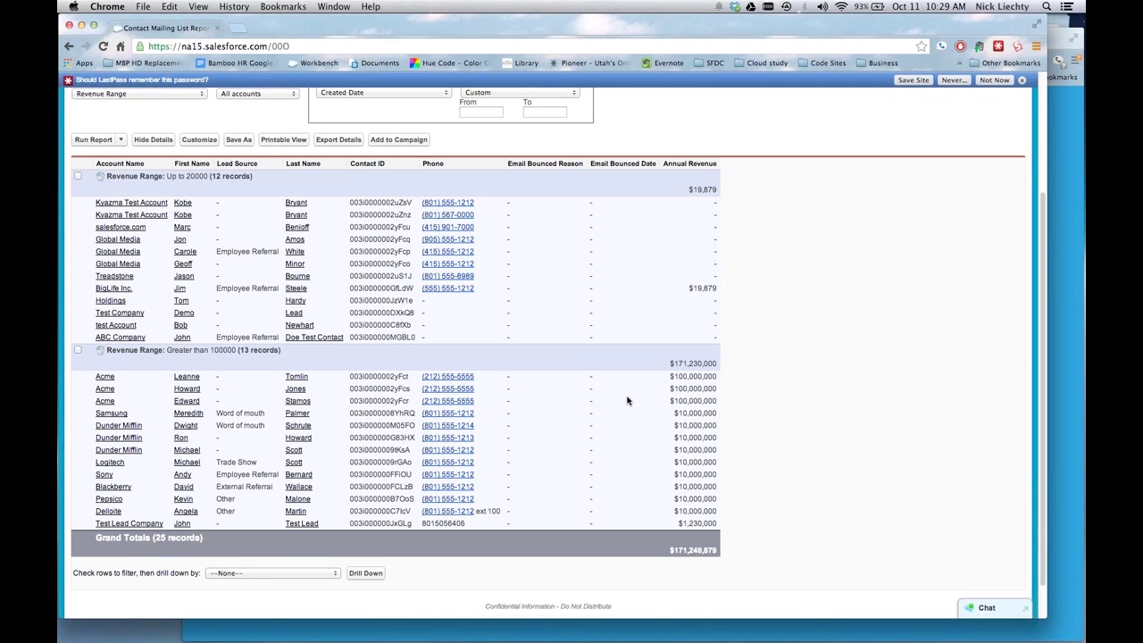
scroll(634, 401, "up", 3)
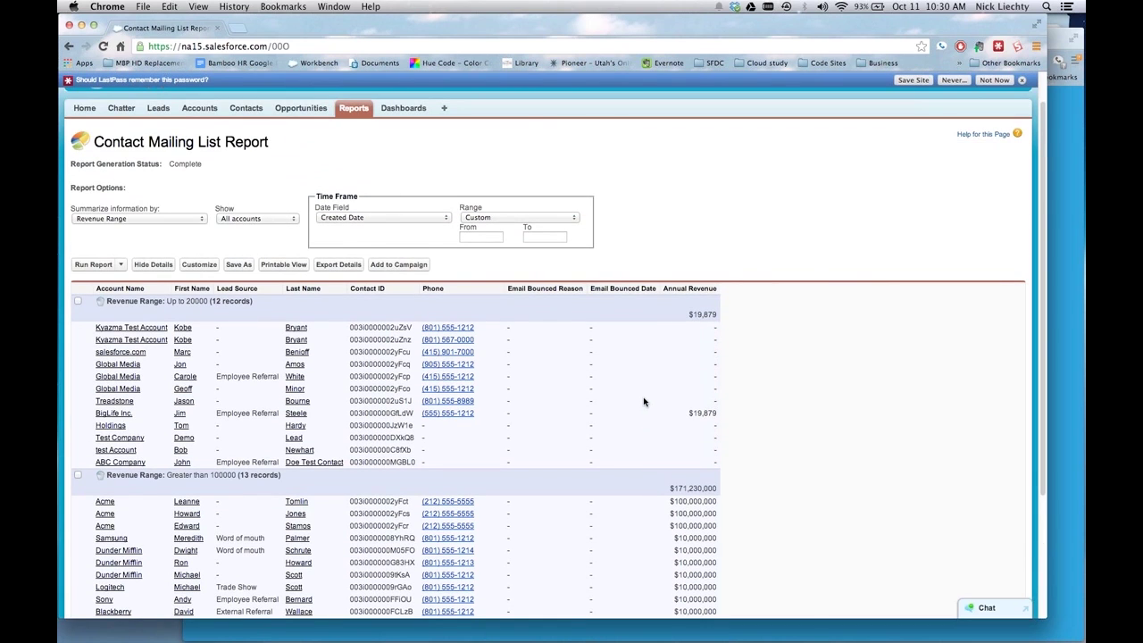
Step: Reopen the report for customization and limit the records shown to My contacts
left_click(212, 271)
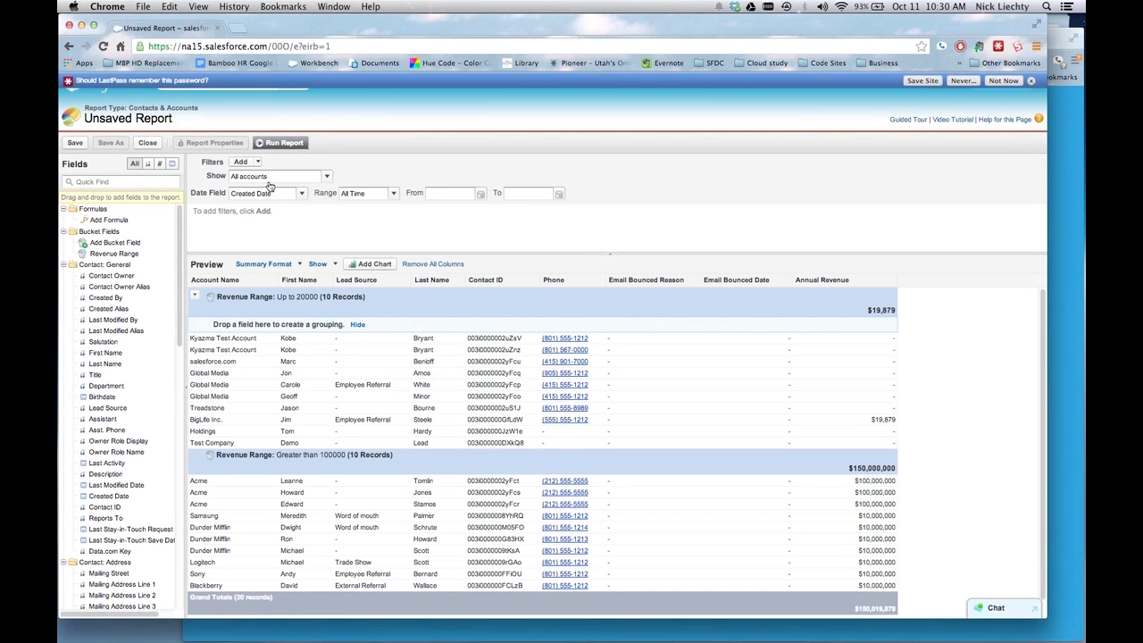
left_click(328, 179)
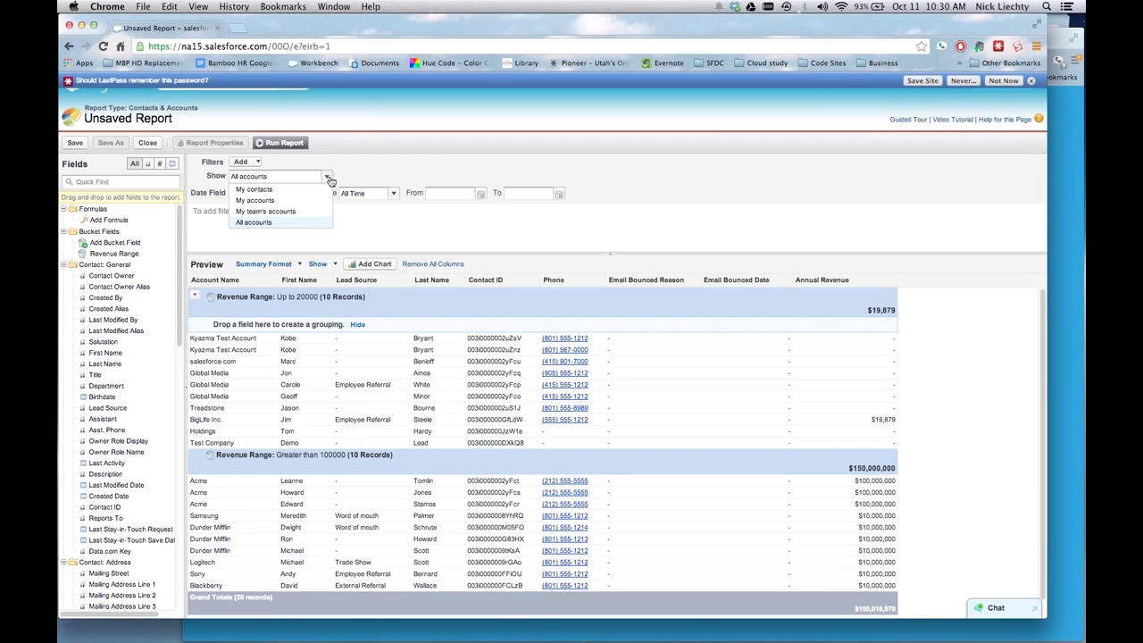
left_click(312, 191)
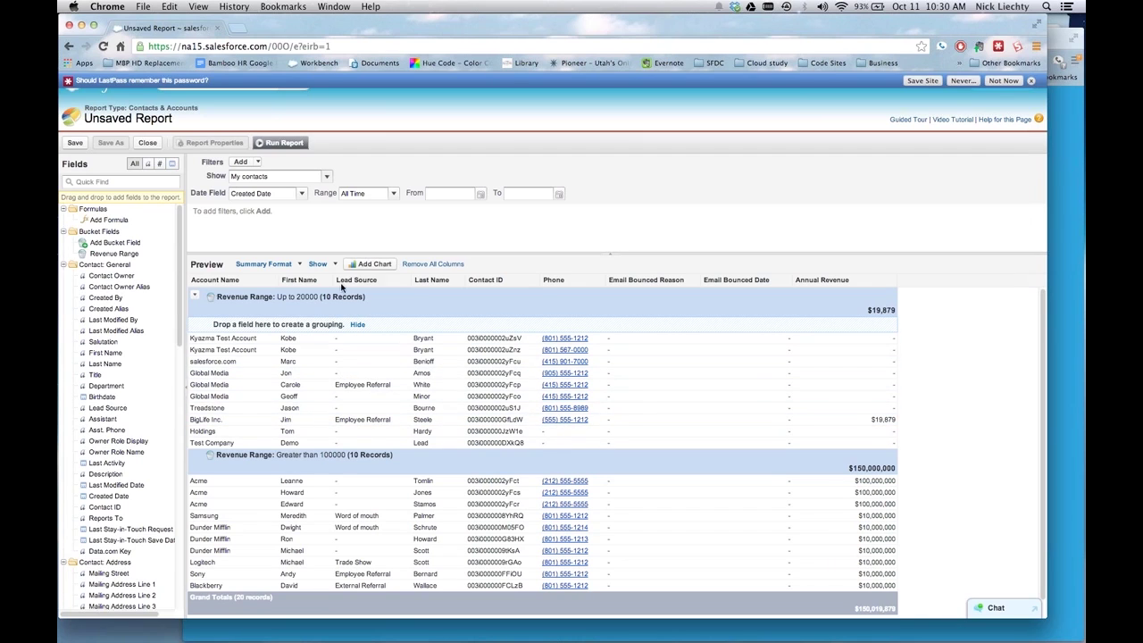
left_click(327, 178)
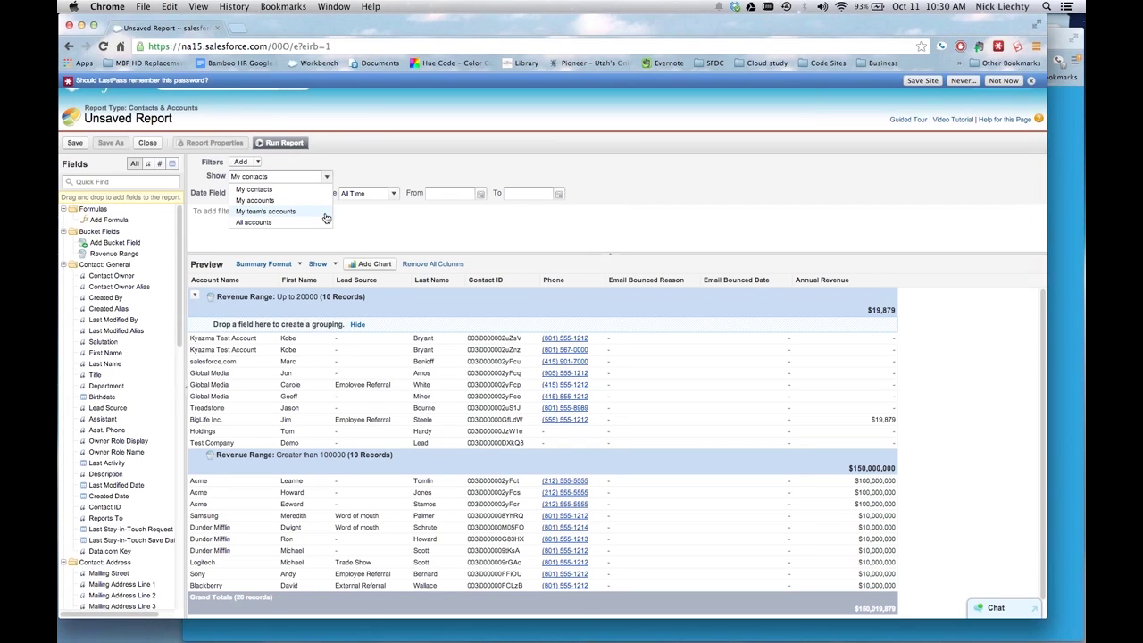
left_click(364, 236)
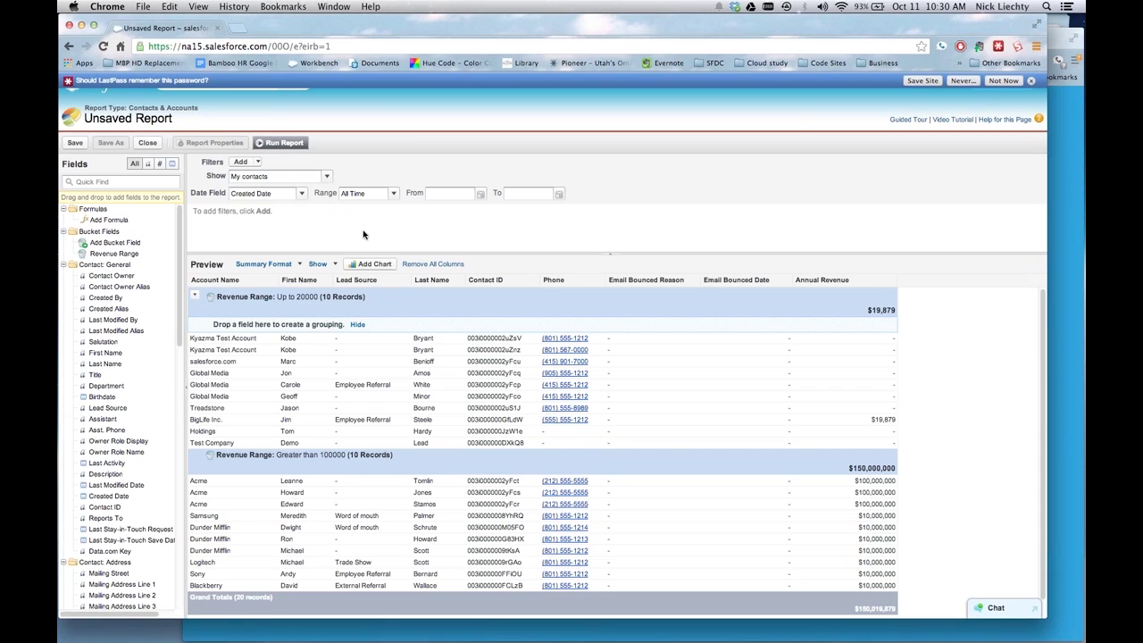
Step: Examine the available date fields and the filter types that can be added to the report
left_click(303, 194)
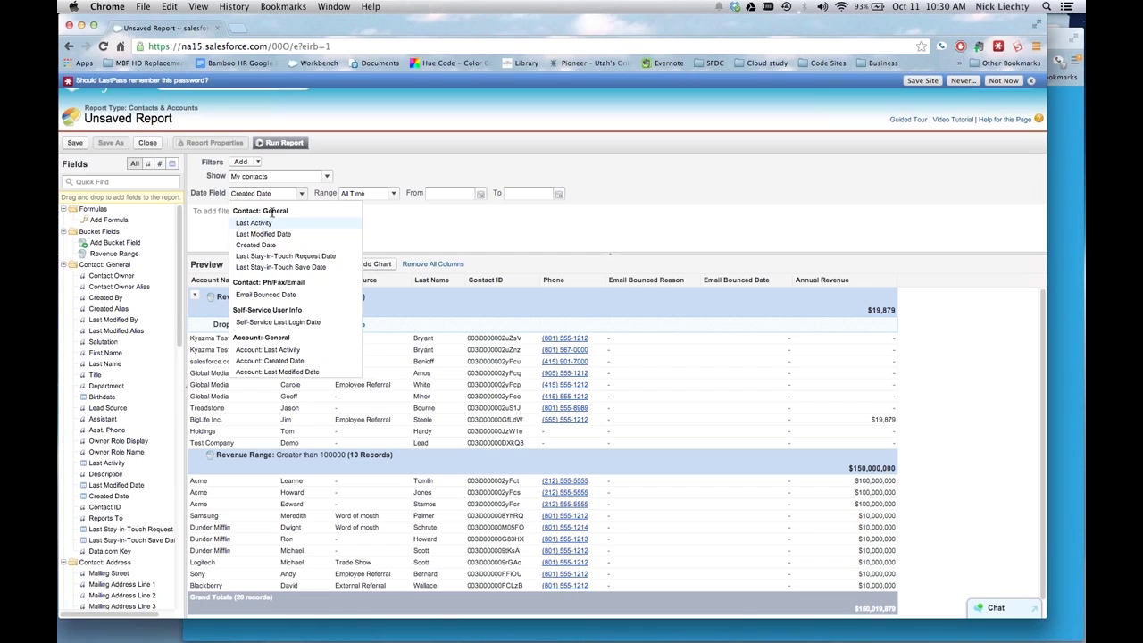
left_click(388, 229)
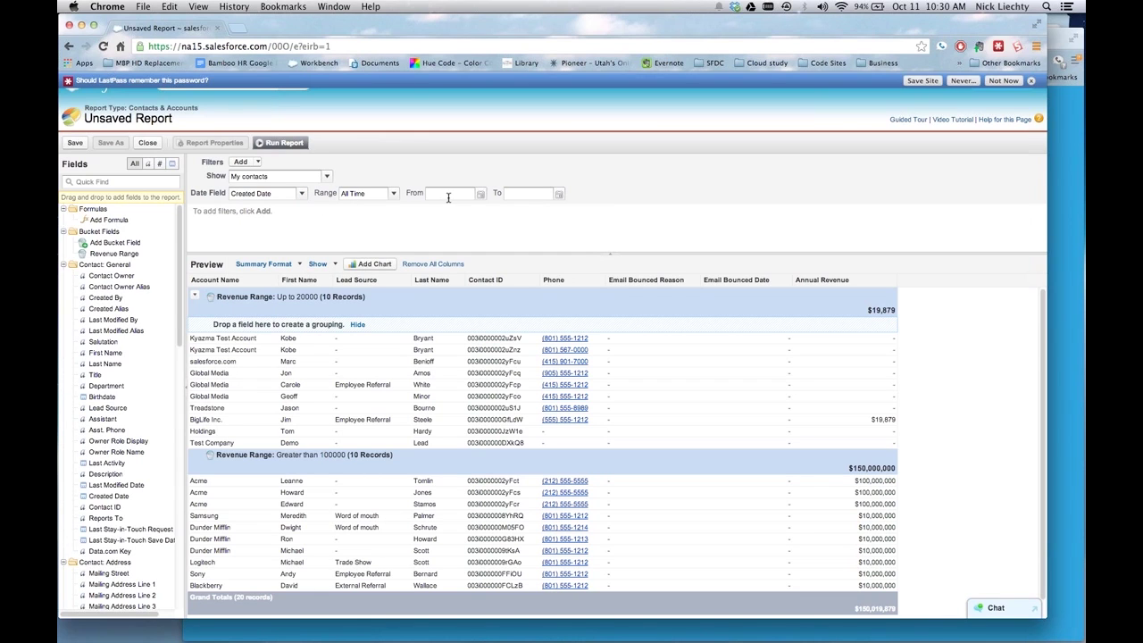
left_click(245, 162)
left_click(258, 166)
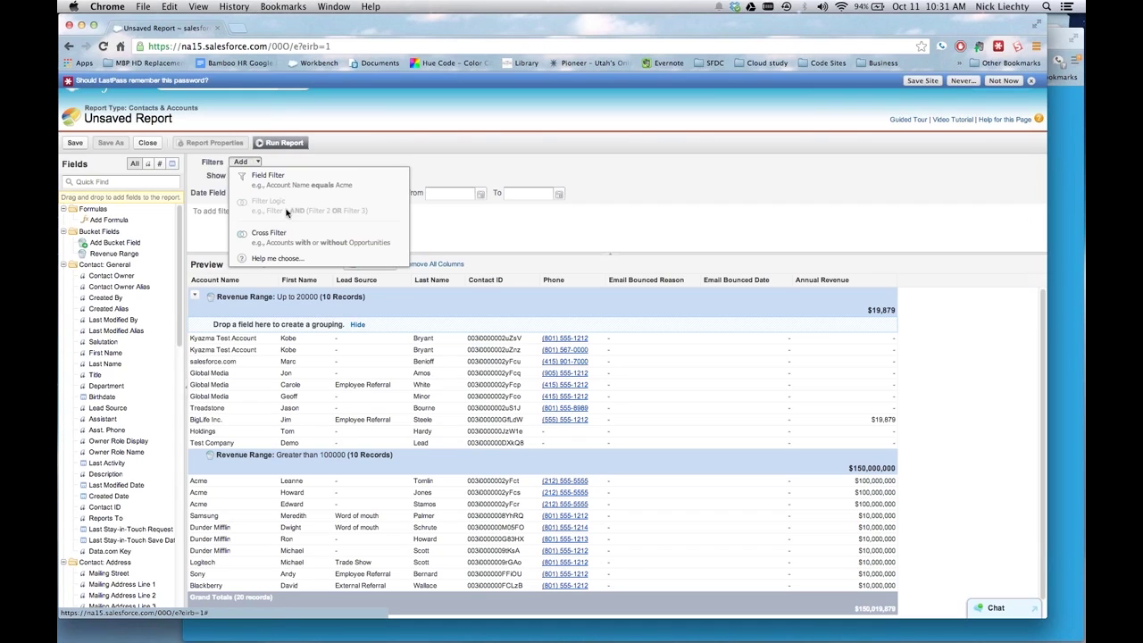
left_click(329, 164)
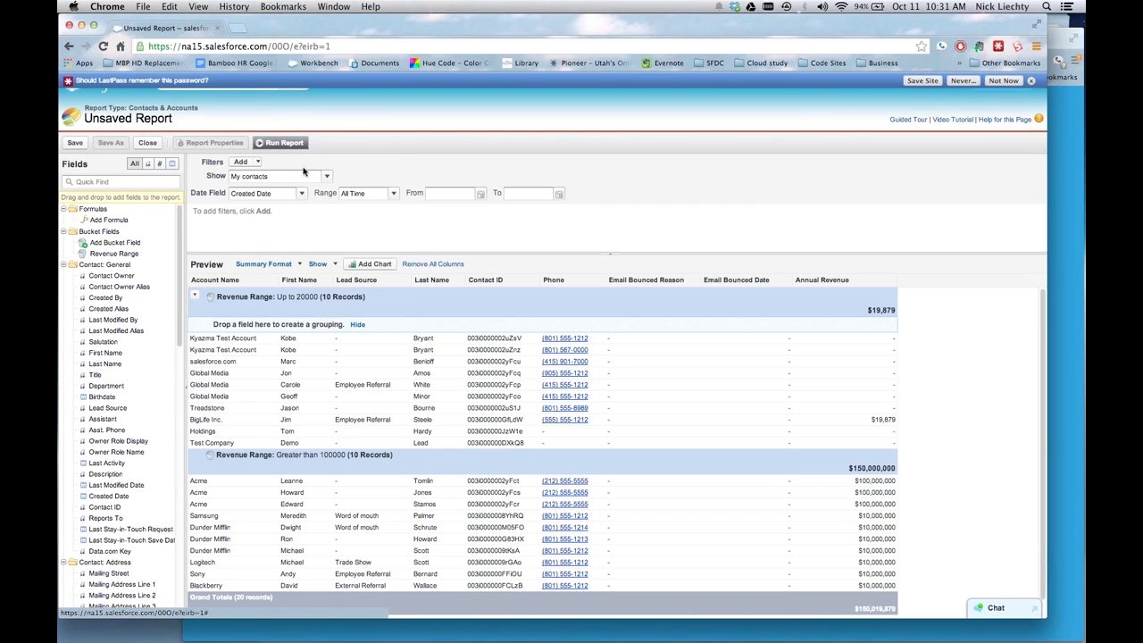
Step: Add a field filter that keeps only records with Annual Revenue greater than 0
left_click(242, 163)
left_click(241, 177)
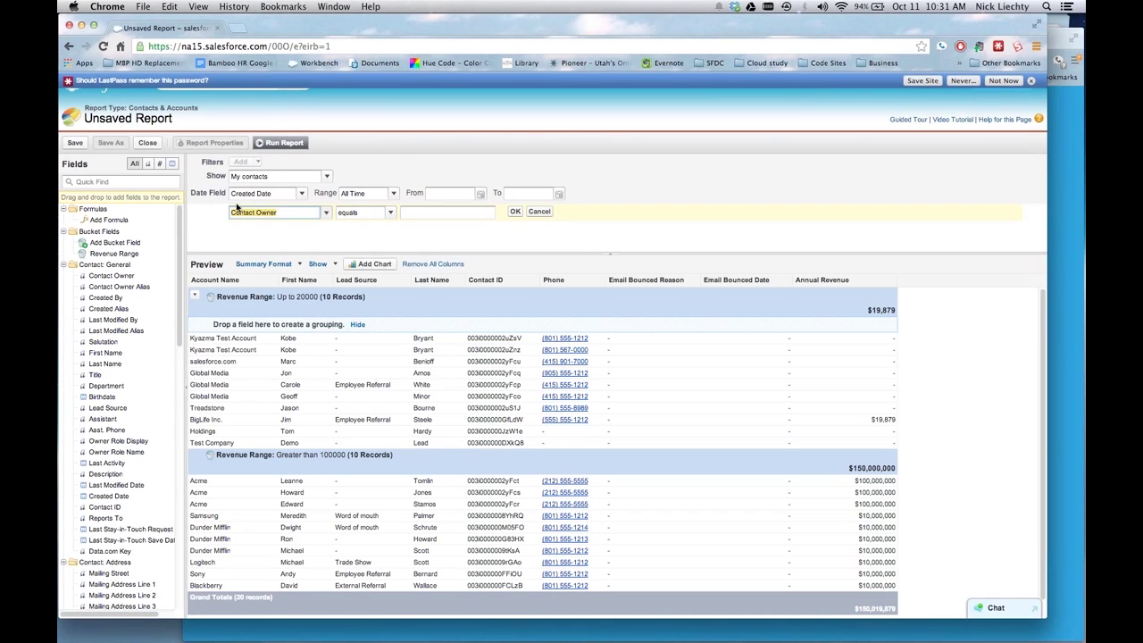
left_click(324, 220)
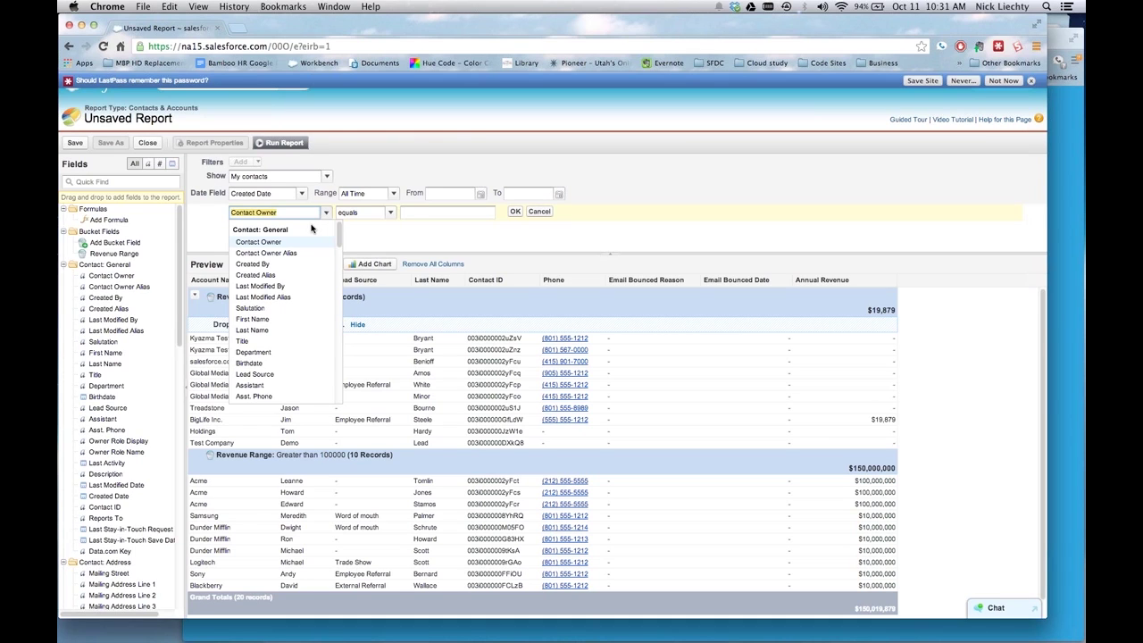
type("rev")
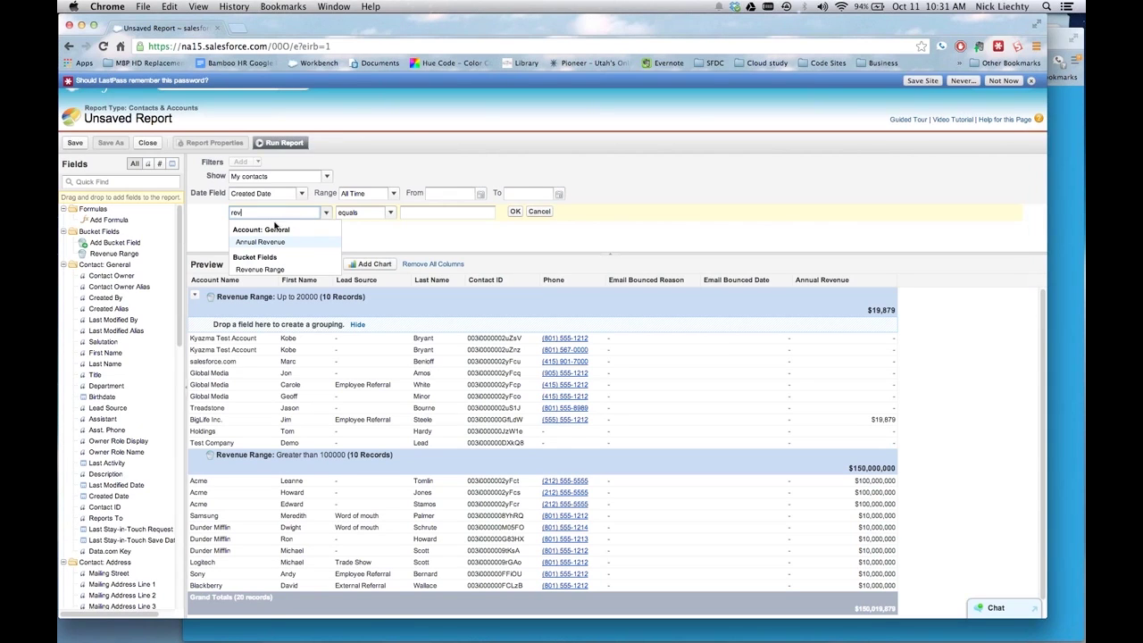
left_click(274, 243)
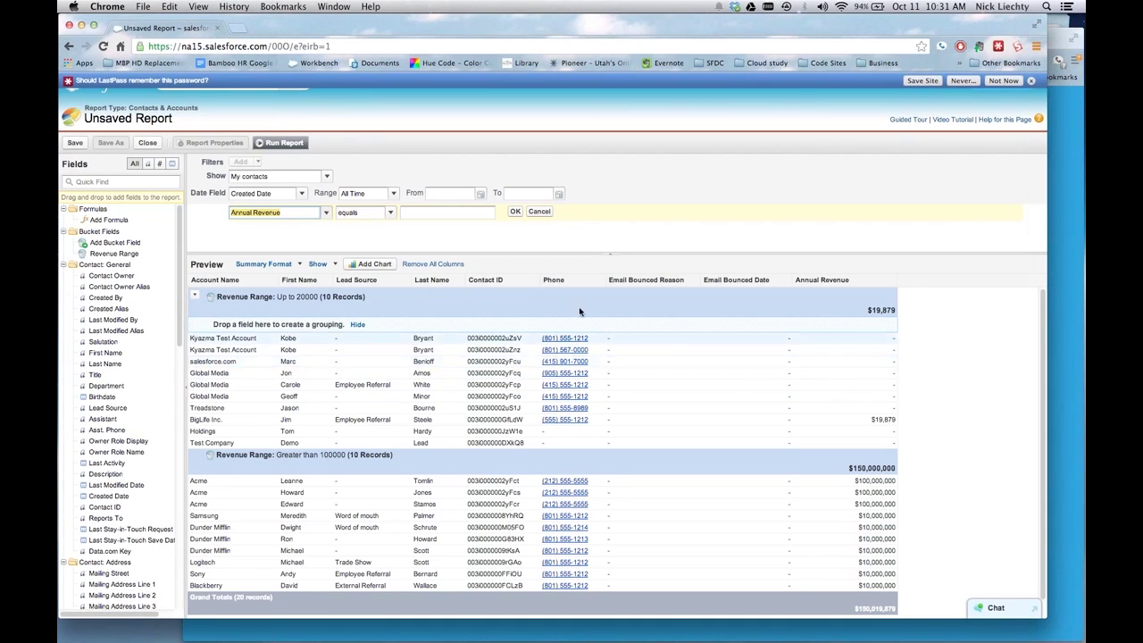
left_click(392, 220)
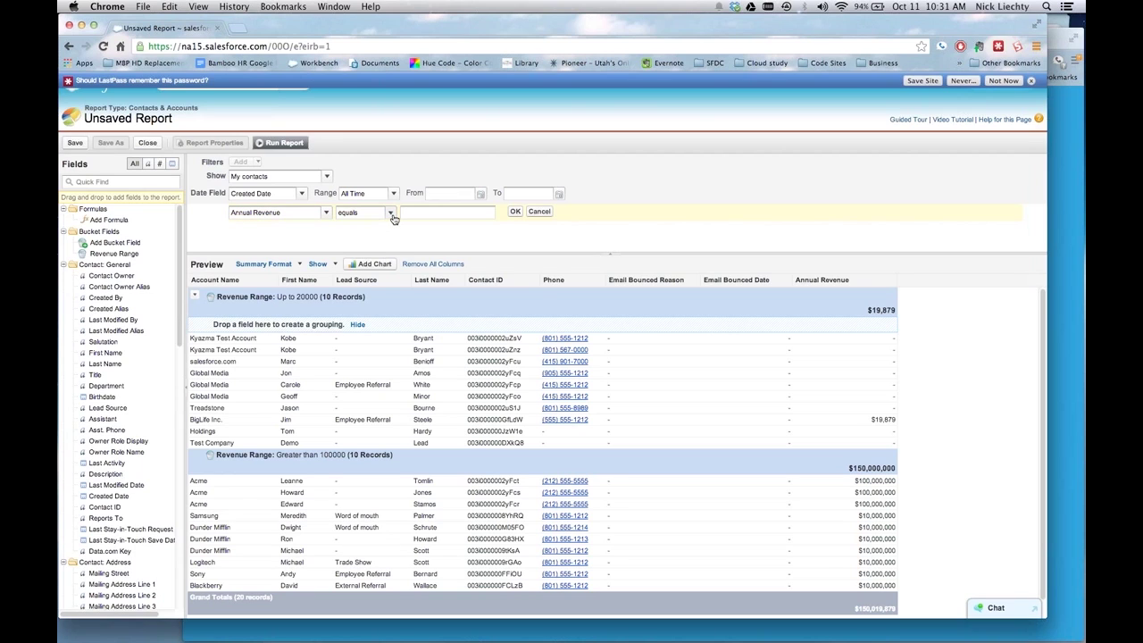
left_click(392, 218)
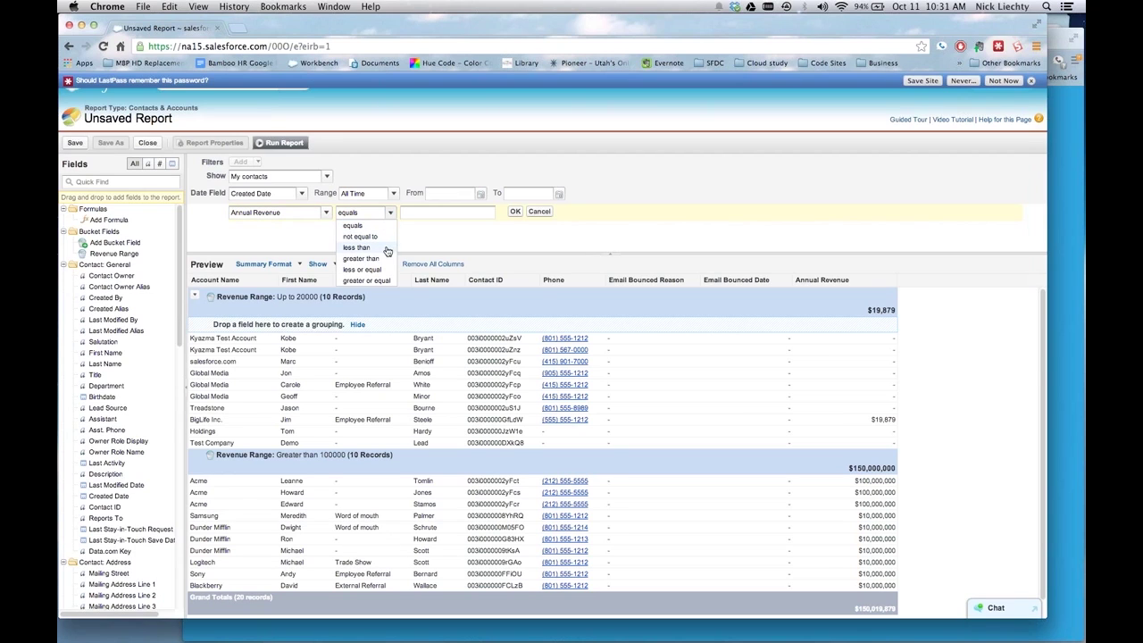
left_click(387, 258)
left_click(440, 215)
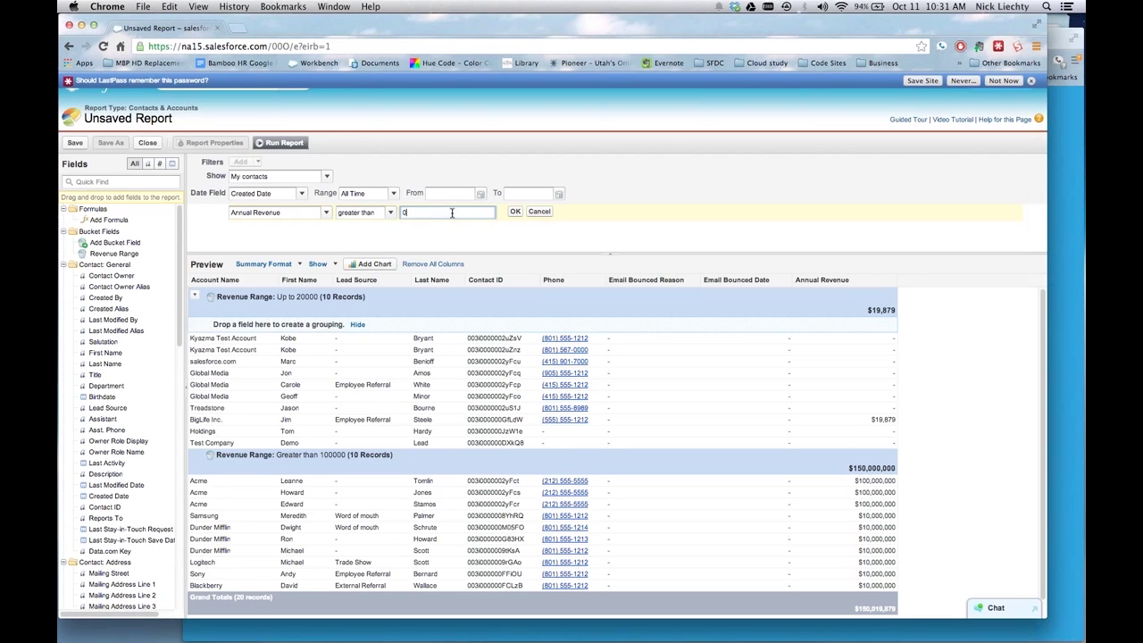
left_click(515, 212)
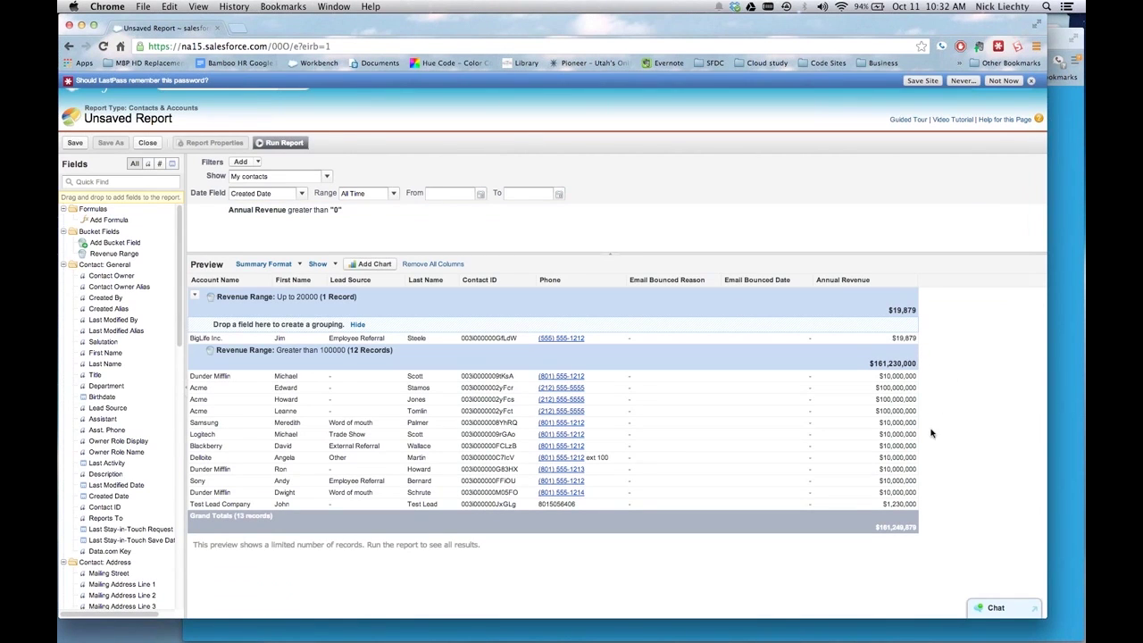
Step: Add a second field filter that keeps only records whose Lead Source is not equal to blank
left_click(243, 162)
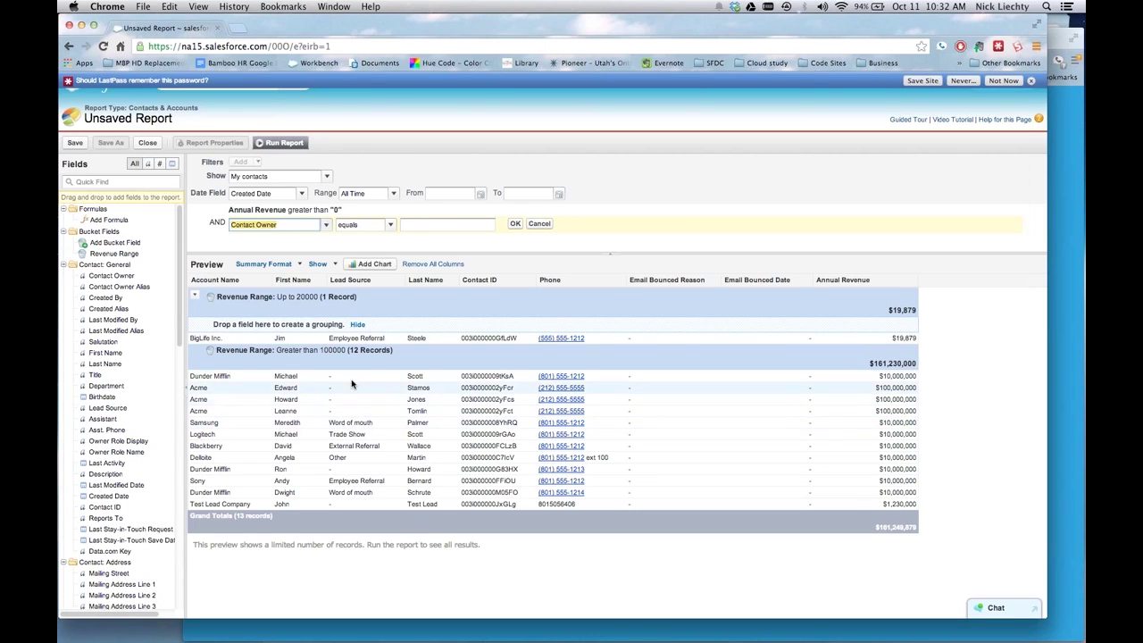
left_click(325, 226)
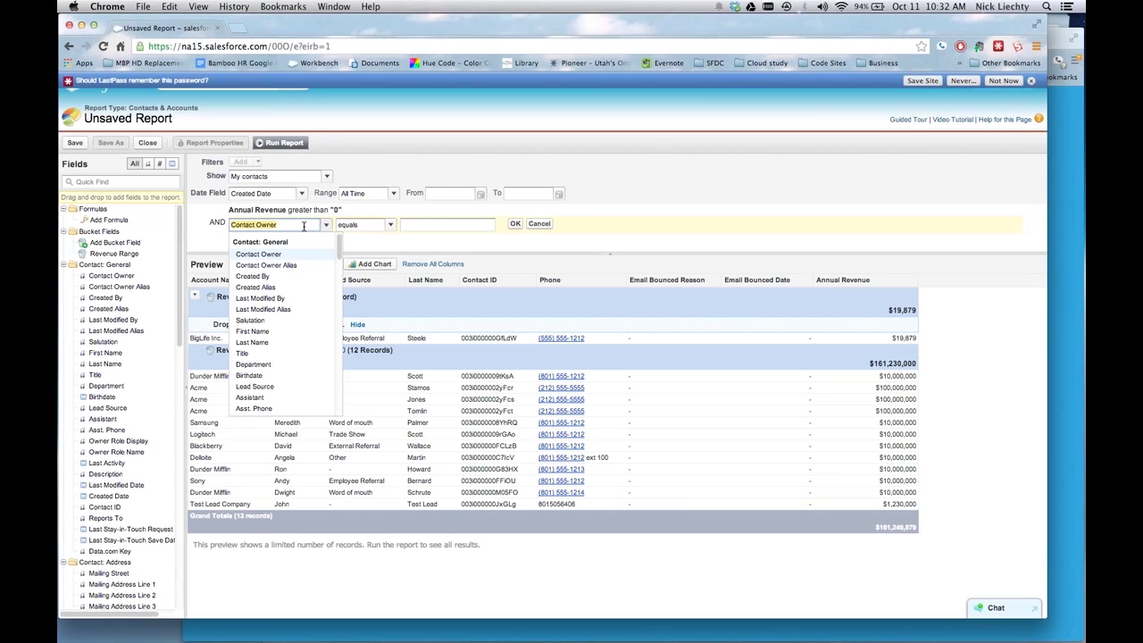
type("lead")
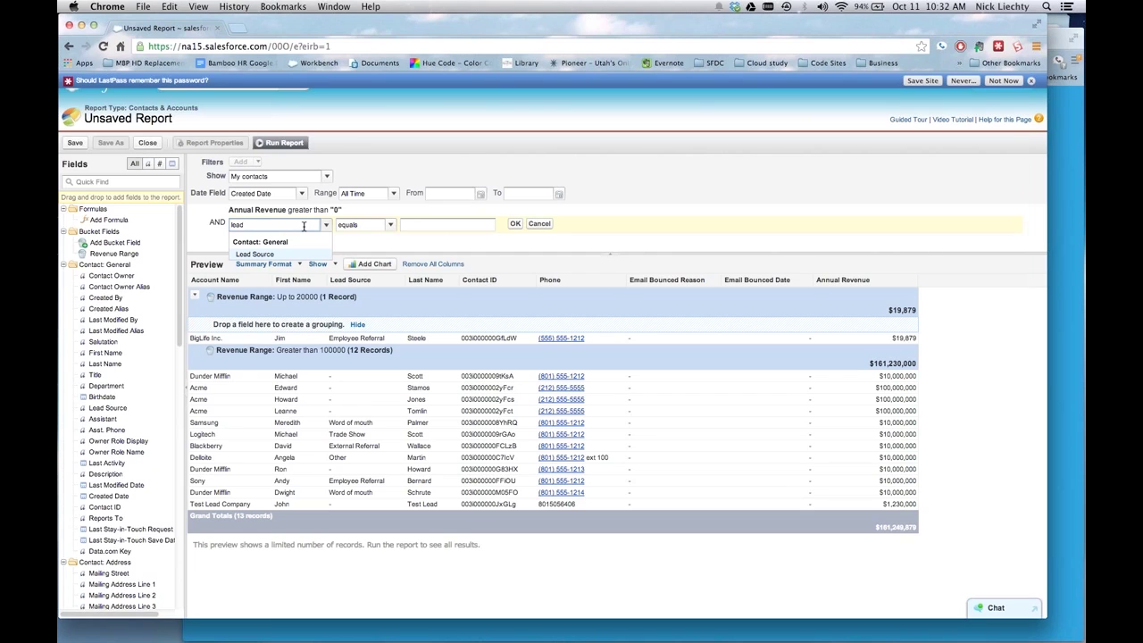
left_click(312, 254)
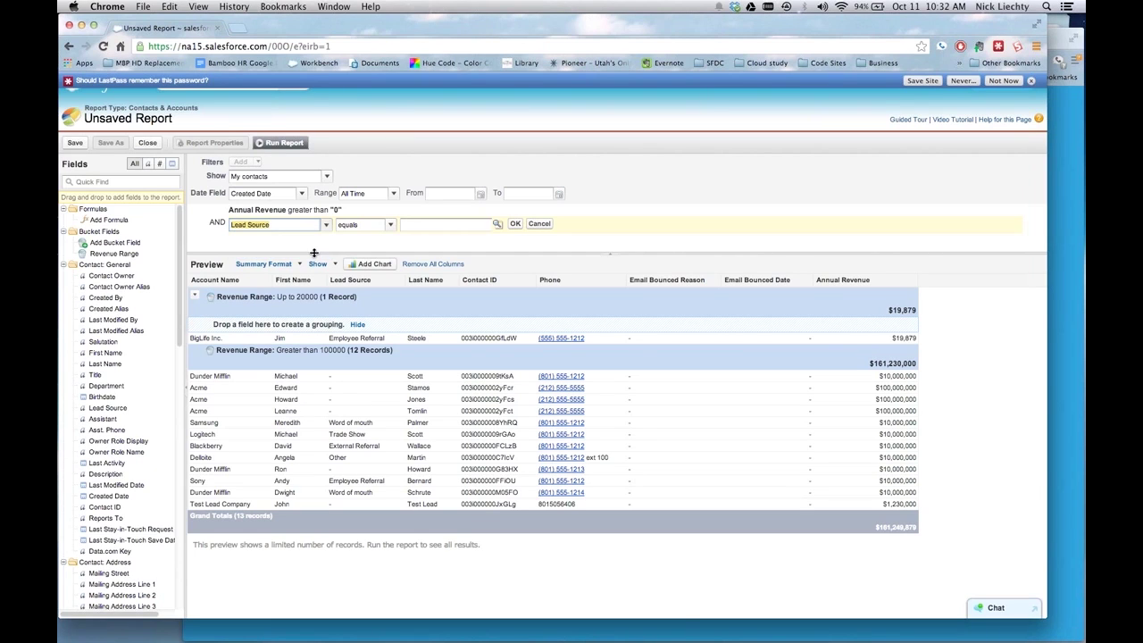
left_click(390, 225)
left_click(390, 225)
left_click(379, 247)
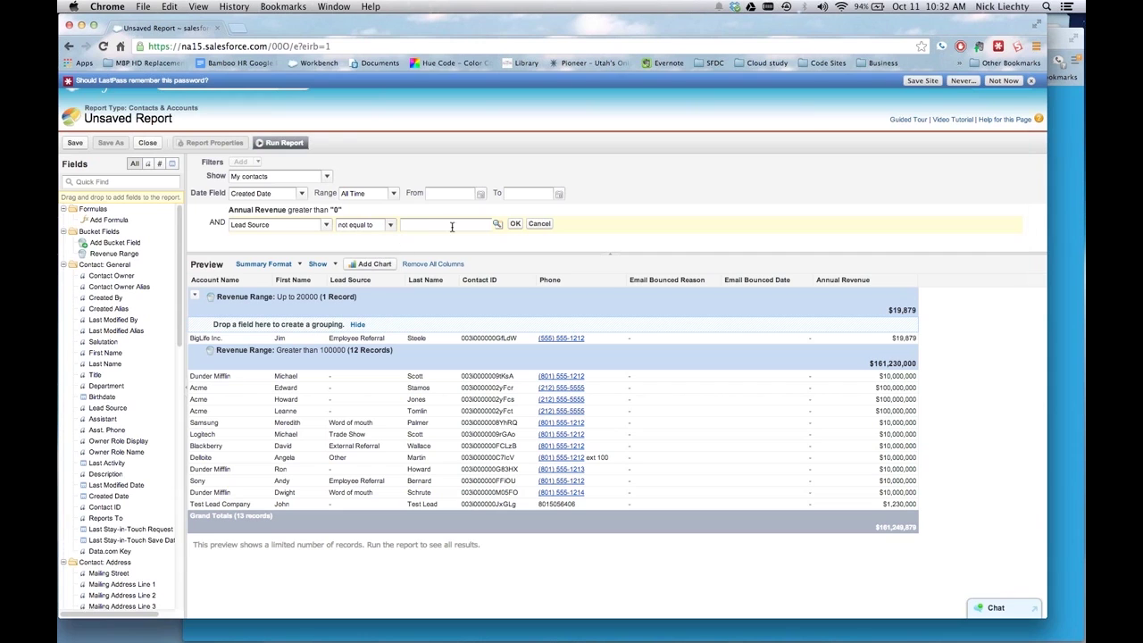
left_click(514, 224)
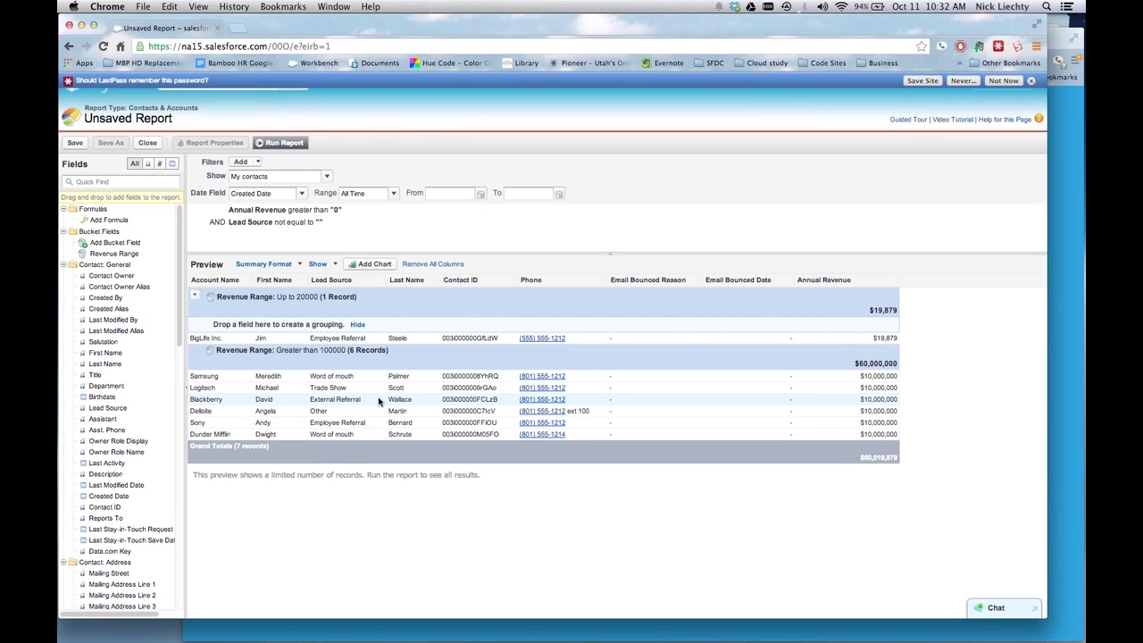
Step: Add filter logic that combines the Annual Revenue and Lead Source filters as "1 or 2"
mouse_move(299, 209)
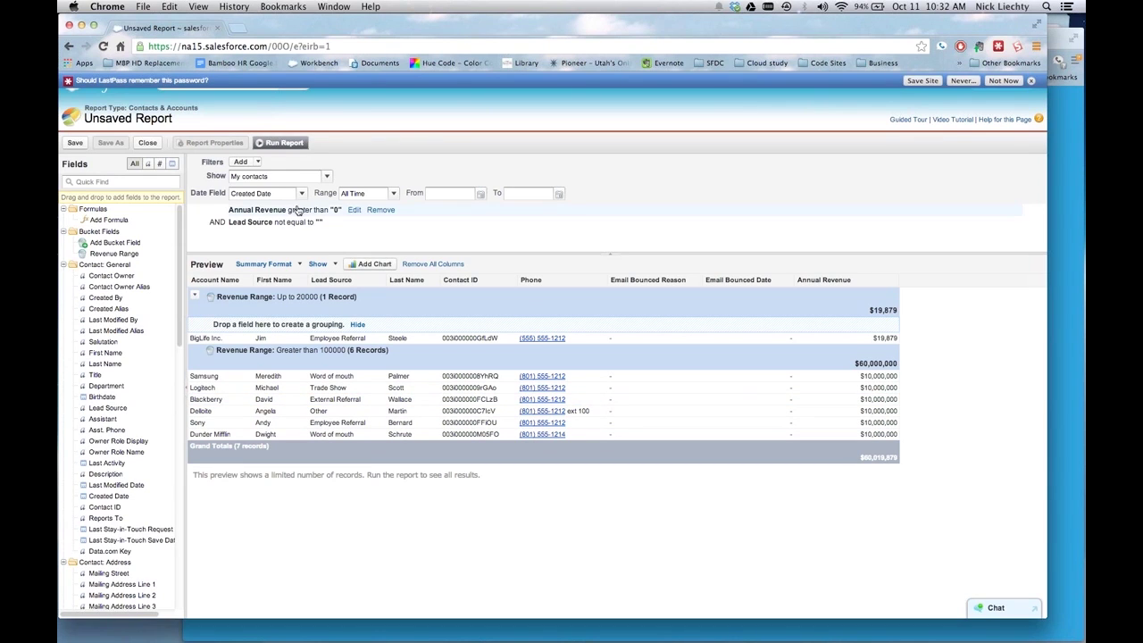
left_click(257, 163)
left_click(279, 205)
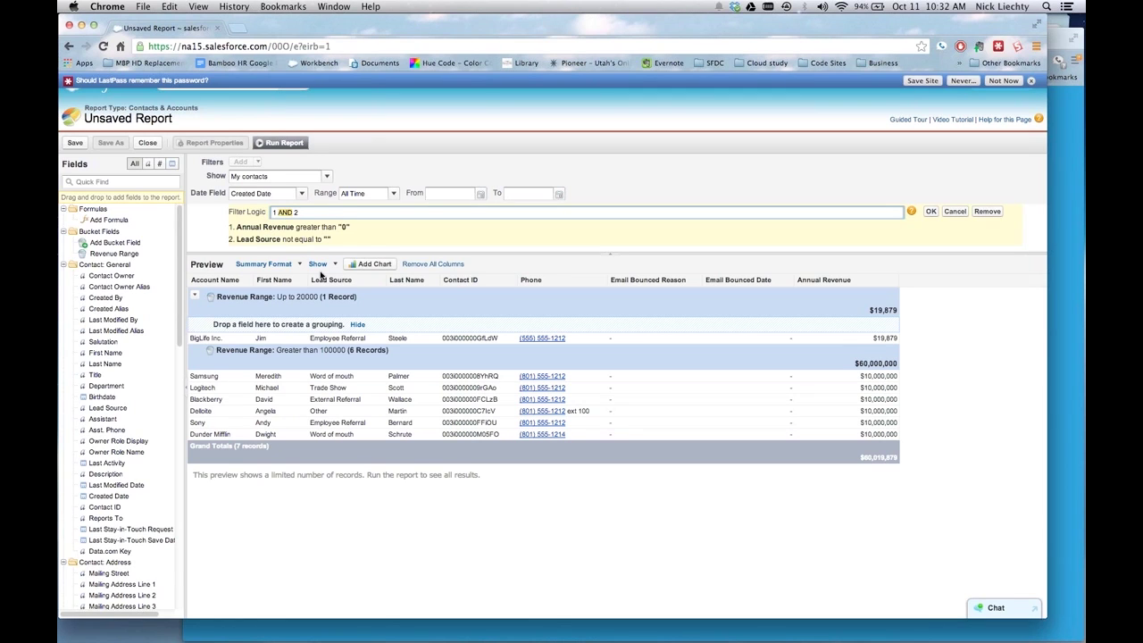
type("o")
left_click(930, 213)
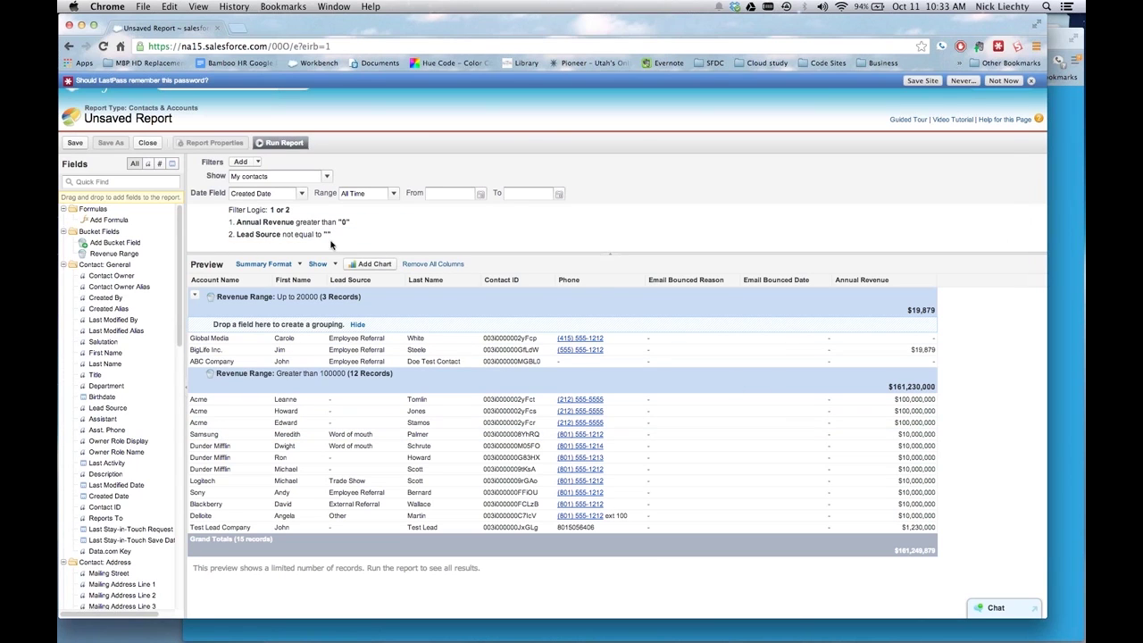
Step: Add a cross filter for Contacts with Opportunities, checking the available objects and the with/without choices
left_click(256, 165)
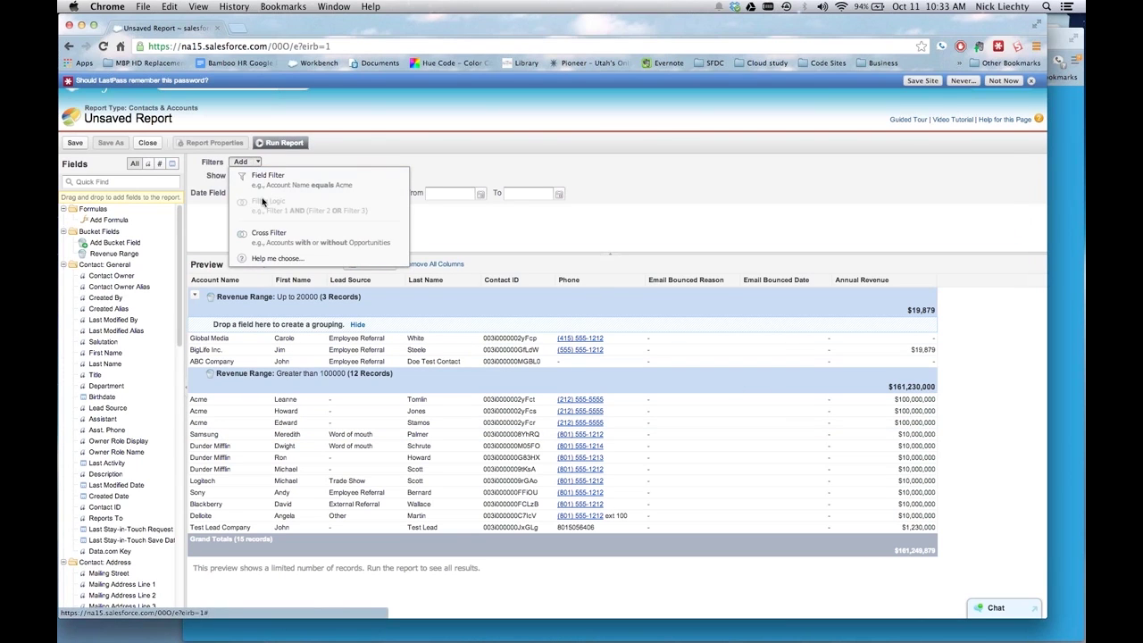
left_click(281, 239)
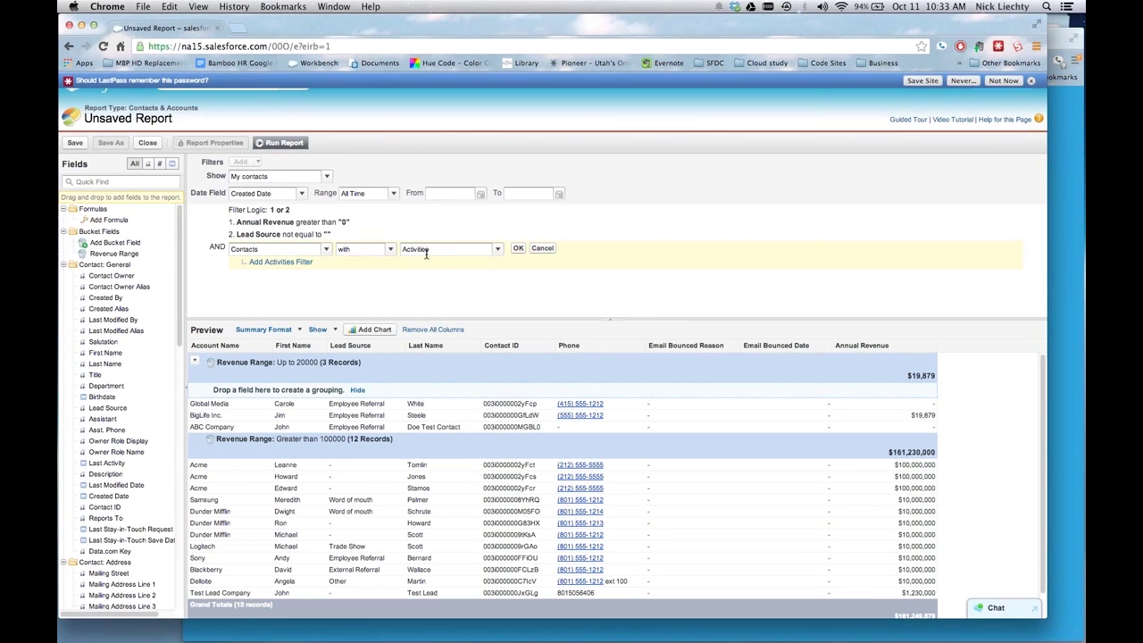
left_click(326, 249)
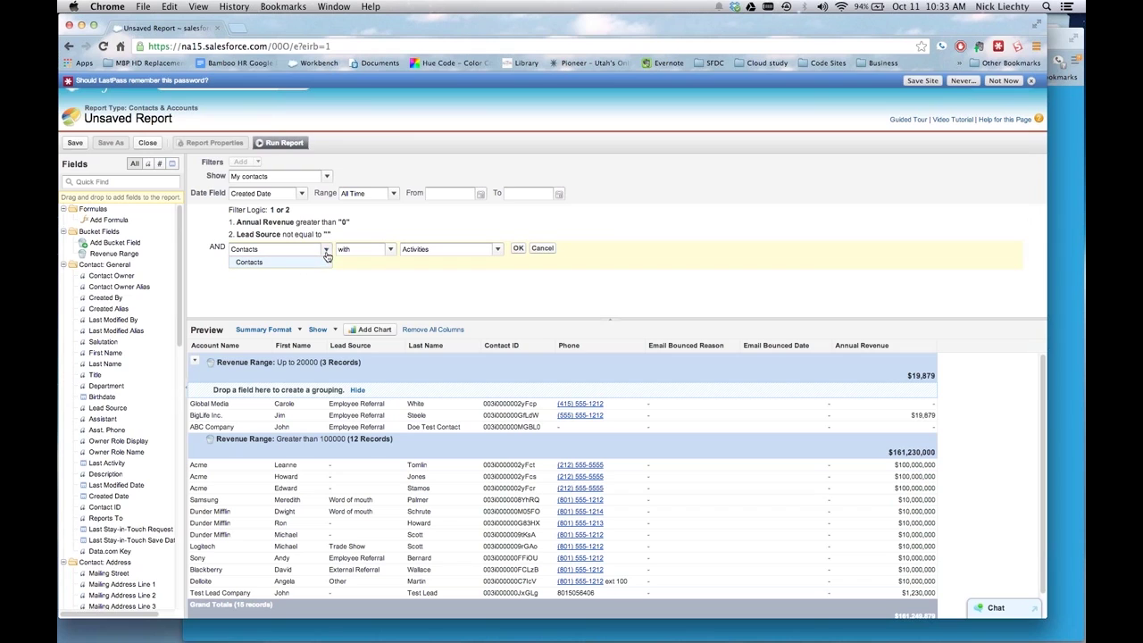
left_click(366, 257)
left_click(365, 253)
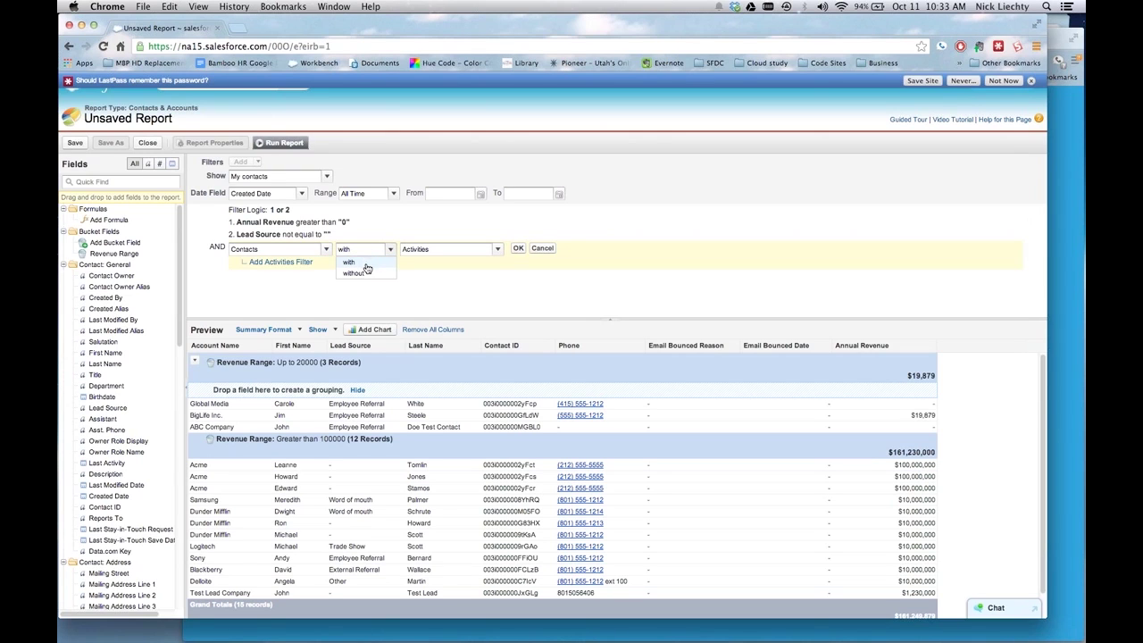
left_click(426, 253)
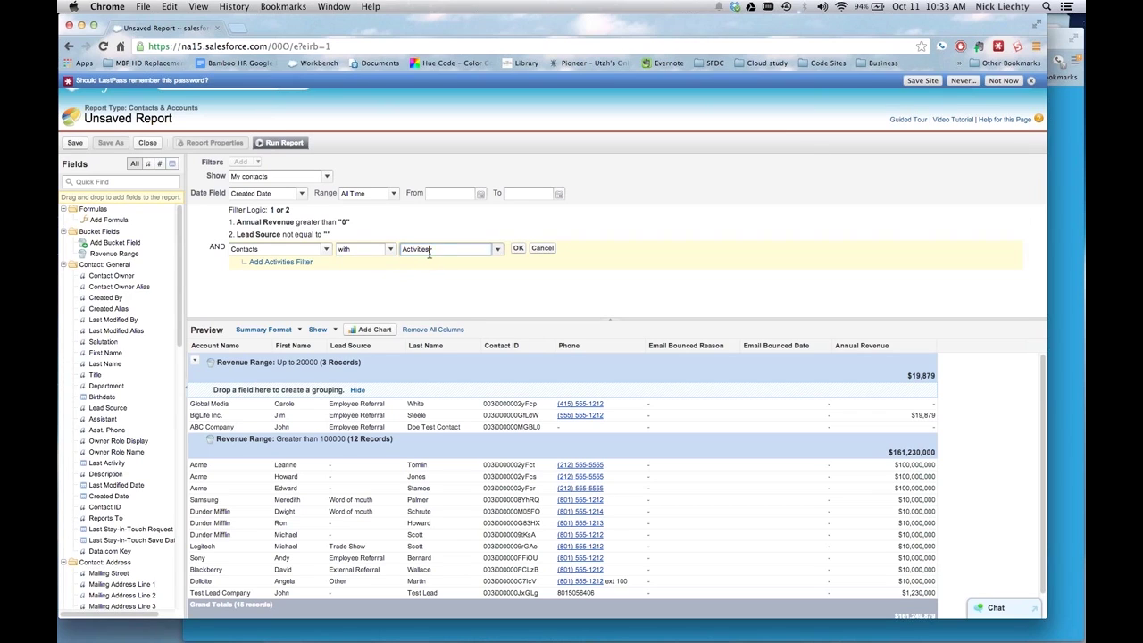
left_click(498, 253)
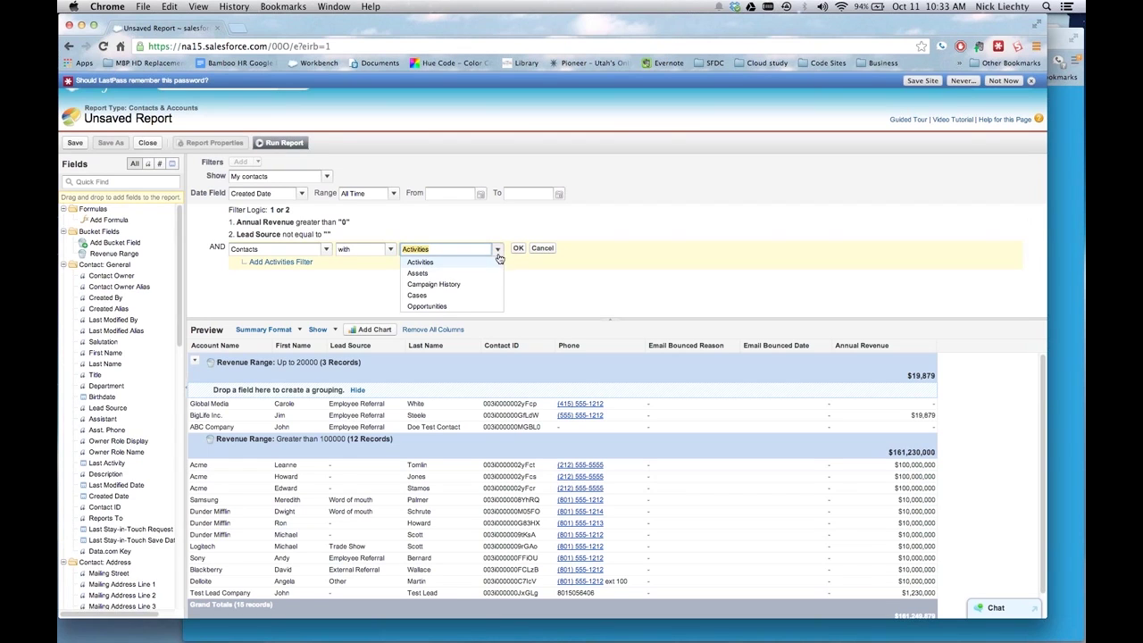
left_click(487, 309)
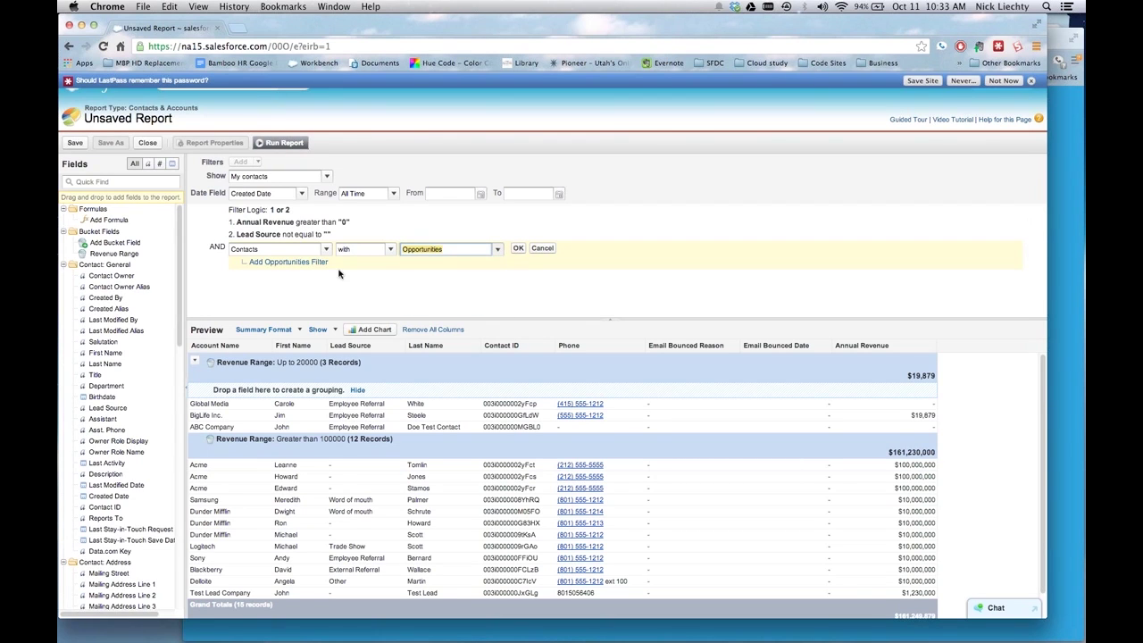
Step: Restrict the cross filter to opportunities whose Stage equals Closed Won or Closed Lost, and run the report
left_click(314, 263)
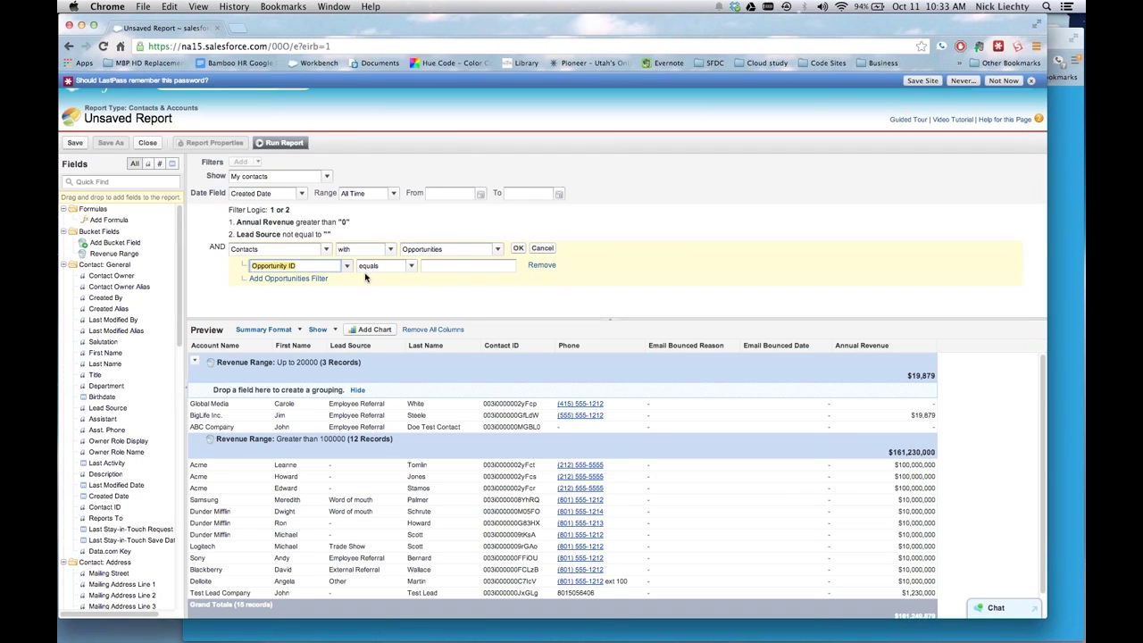
left_click(346, 266)
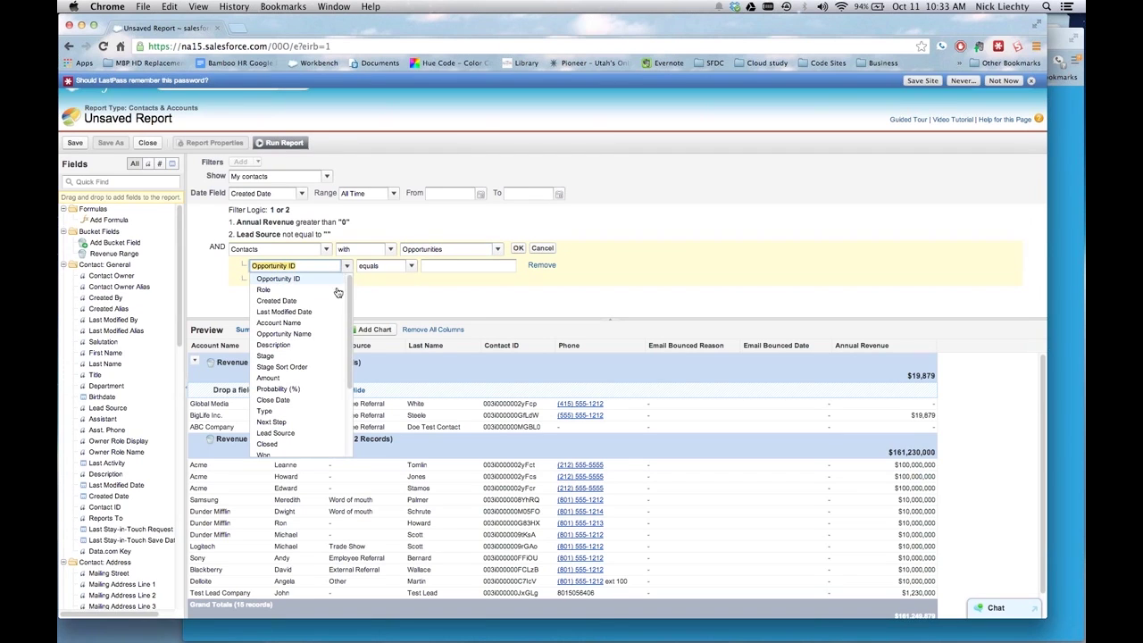
left_click(320, 357)
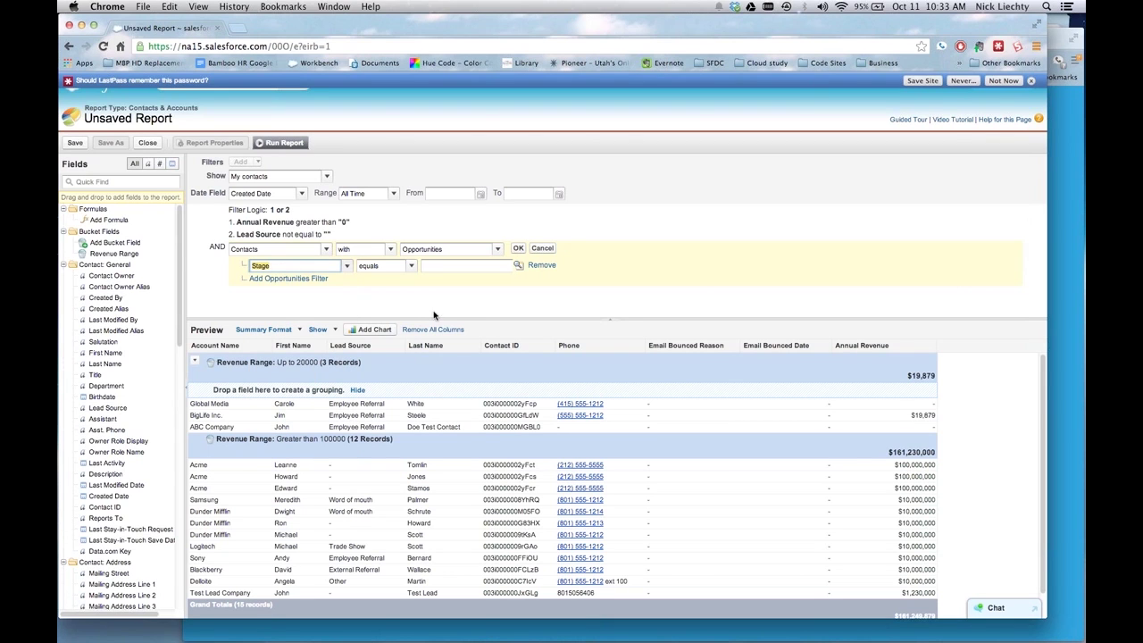
left_click(518, 265)
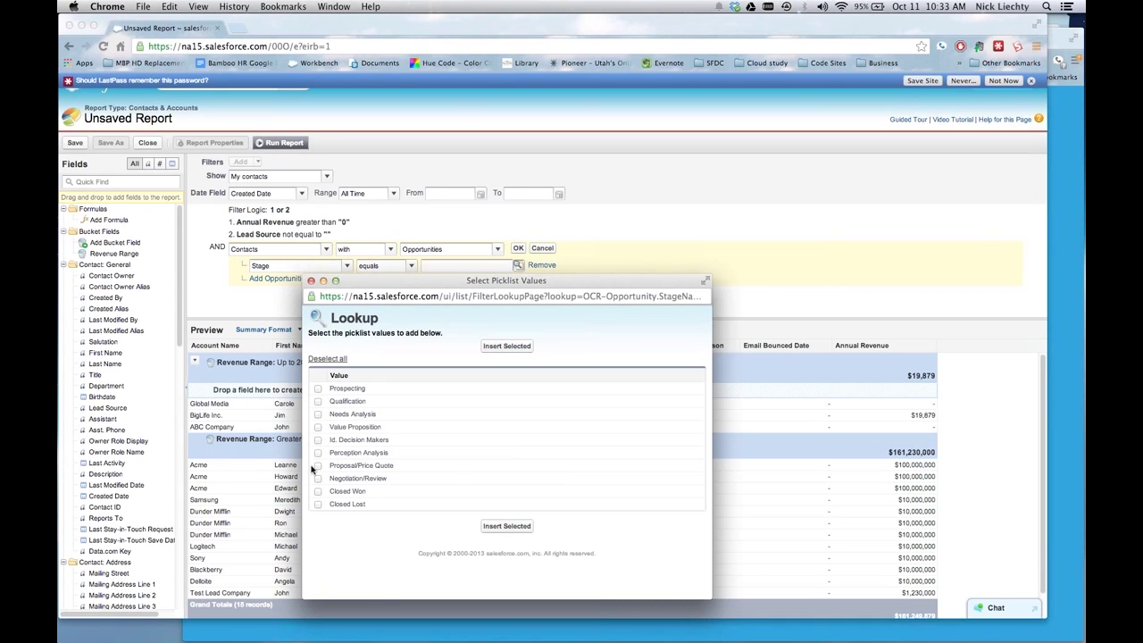
left_click(318, 504)
left_click(506, 345)
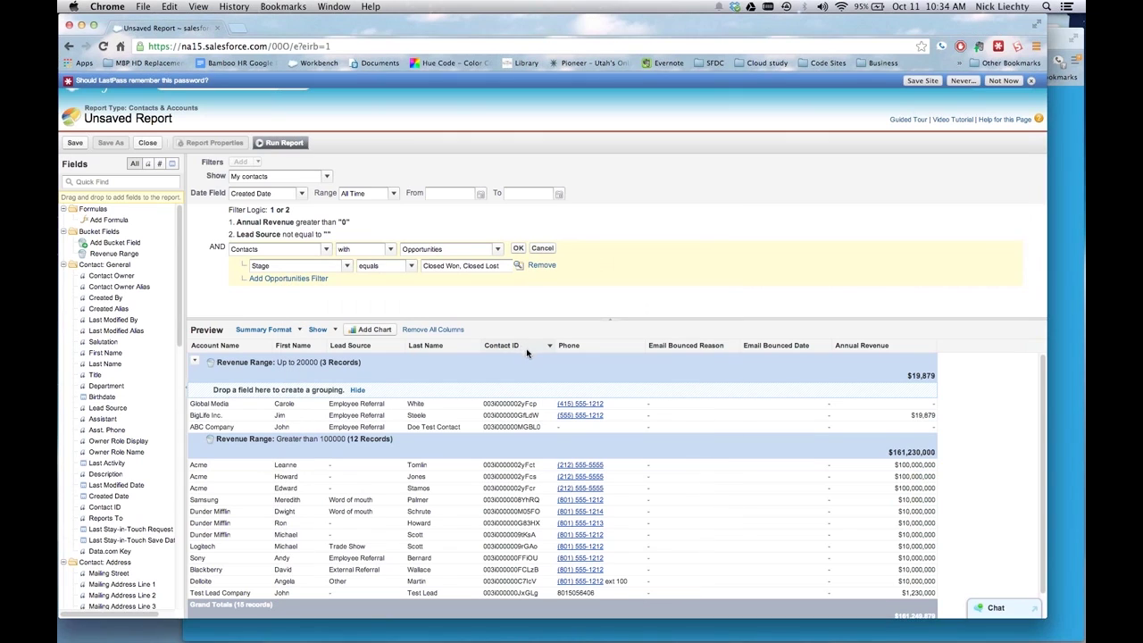
left_click(518, 248)
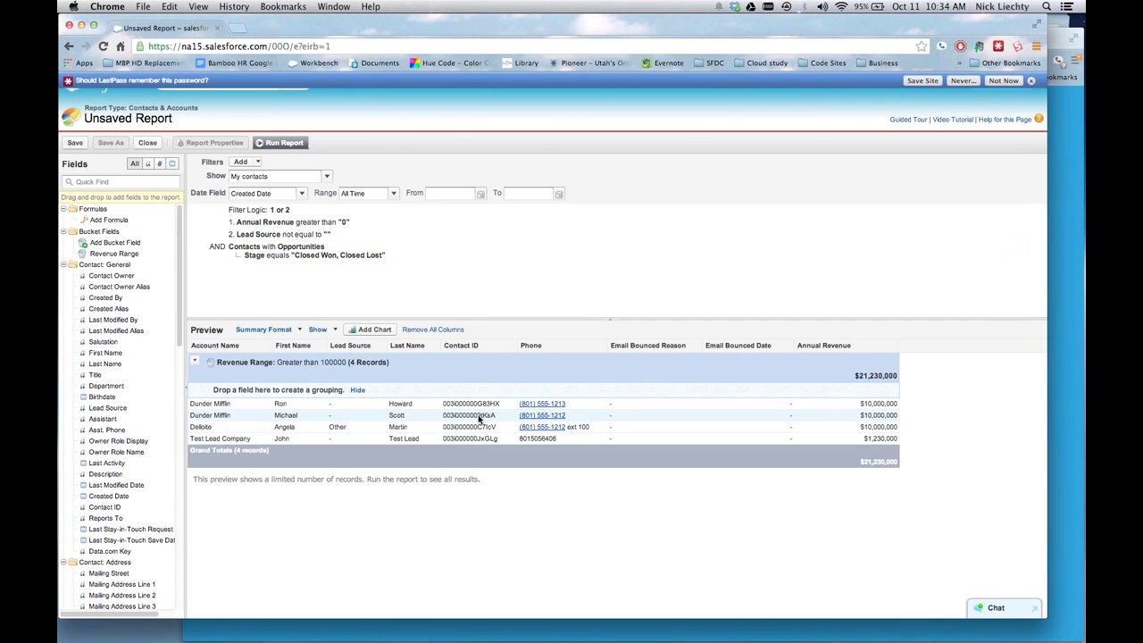
left_click(293, 145)
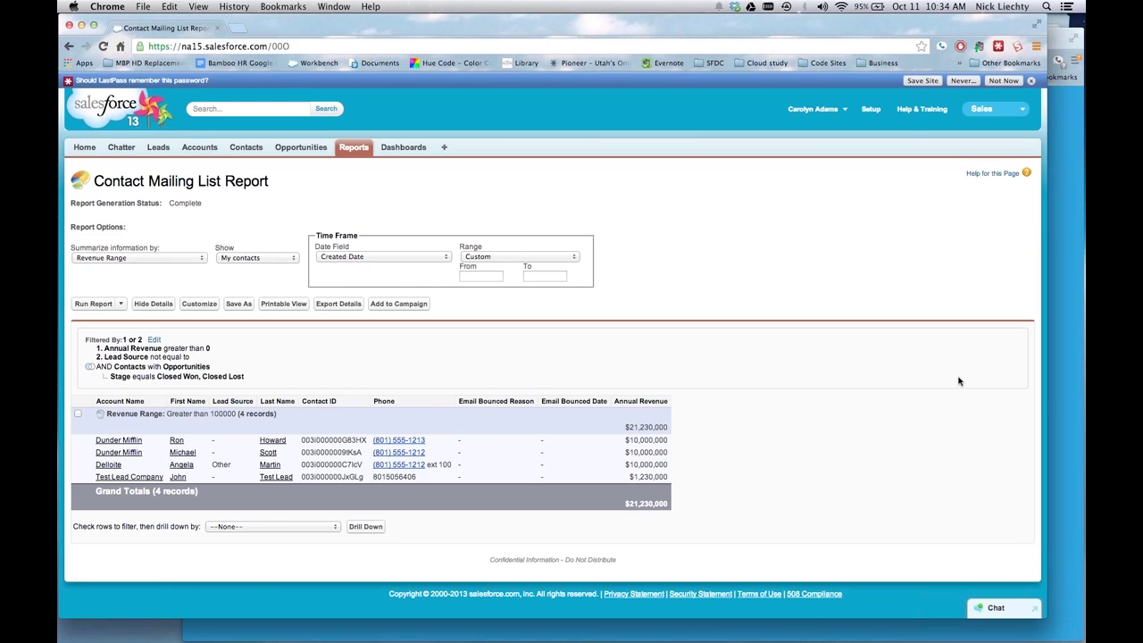
Step: Refresh the Company Performance Dashboard and look through its sales, marketing and support components
left_click(409, 150)
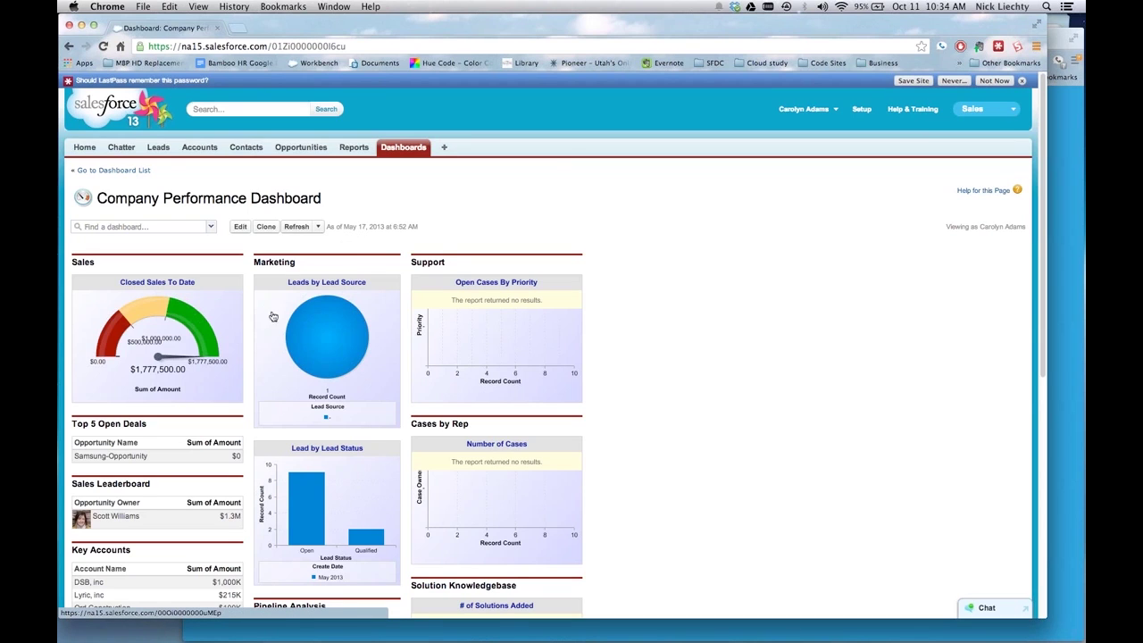
left_click(296, 227)
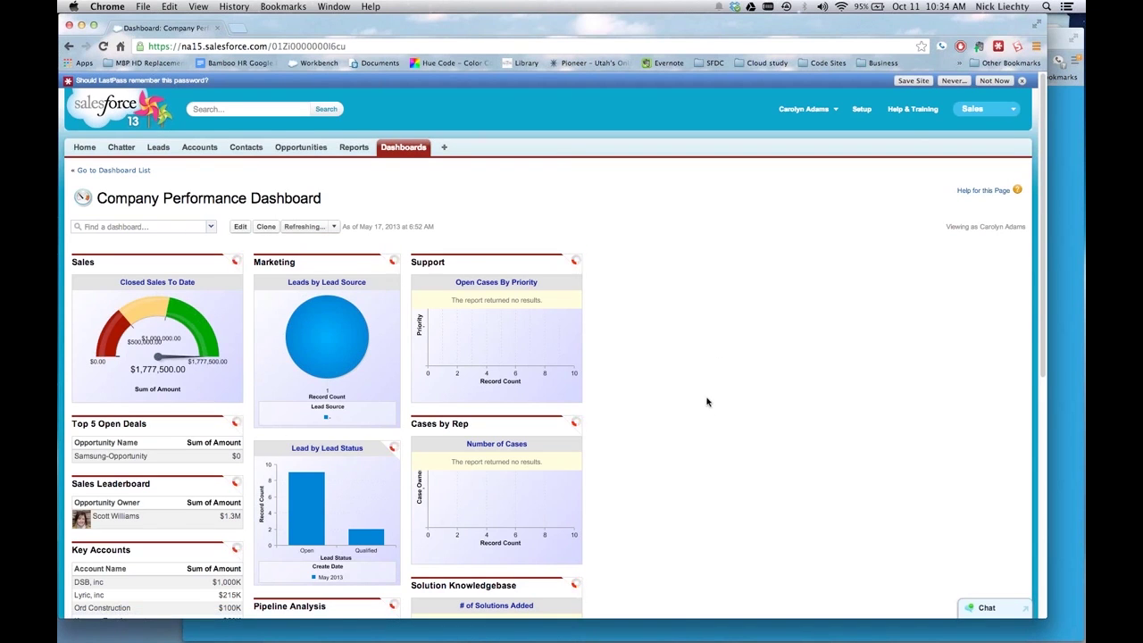
scroll(710, 406, "down", 2)
scroll(719, 413, "down", 2)
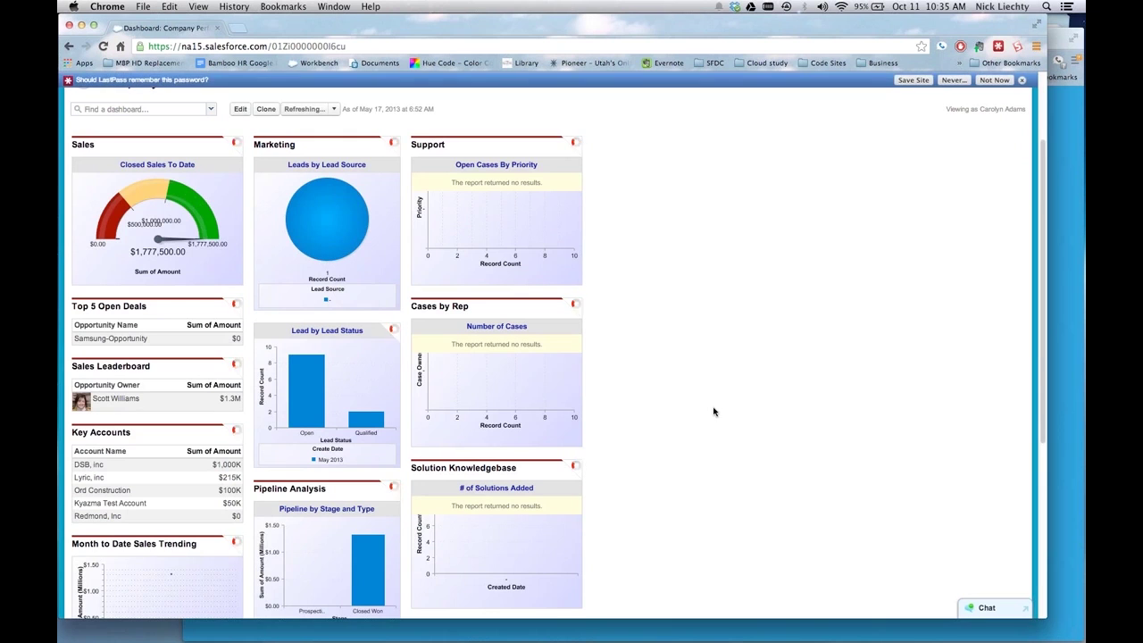
scroll(714, 416, "down", 1)
scroll(714, 413, "down", 5)
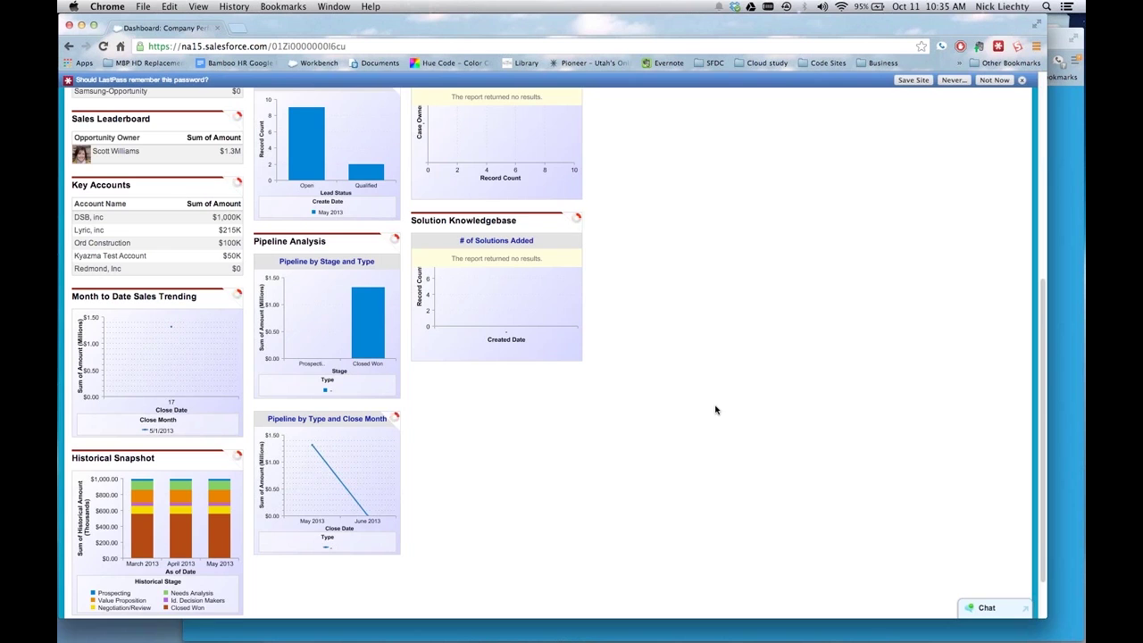
scroll(715, 409, "up", 2)
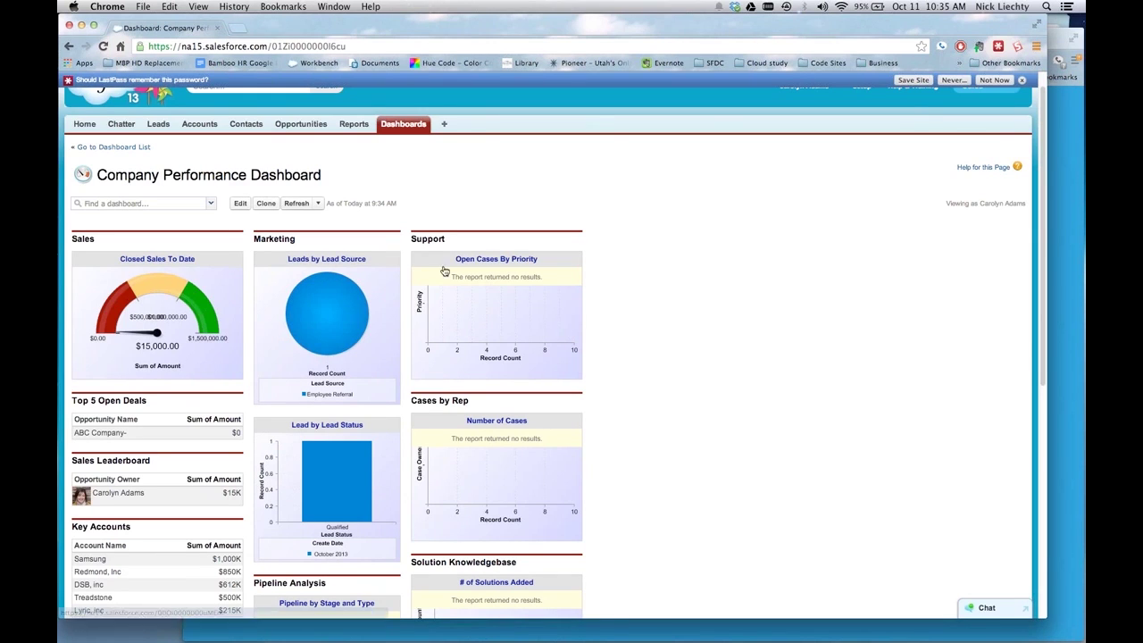
Step: Edit the dashboard, switching the Closed Sales To Date component to a funnel chart and back to a gauge
left_click(239, 204)
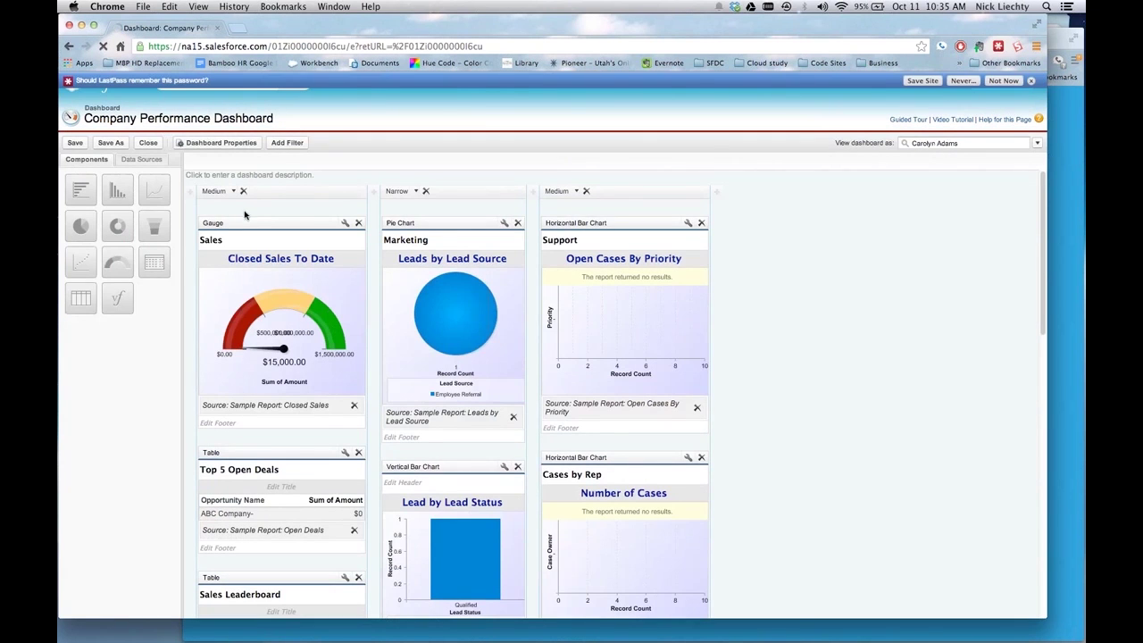
mouse_move(157, 225)
left_mouse_down()
mouse_move(169, 219)
mouse_move(221, 254)
mouse_move(150, 198)
mouse_move(267, 278)
mouse_move(254, 278)
left_mouse_up()
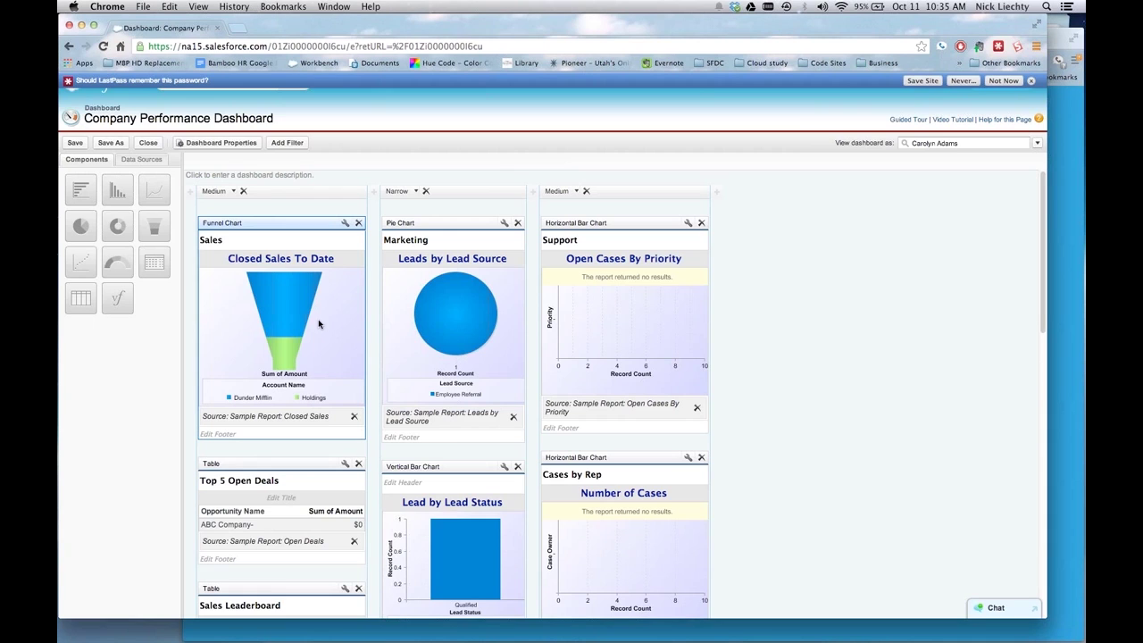
left_click_drag(116, 259, 224, 286)
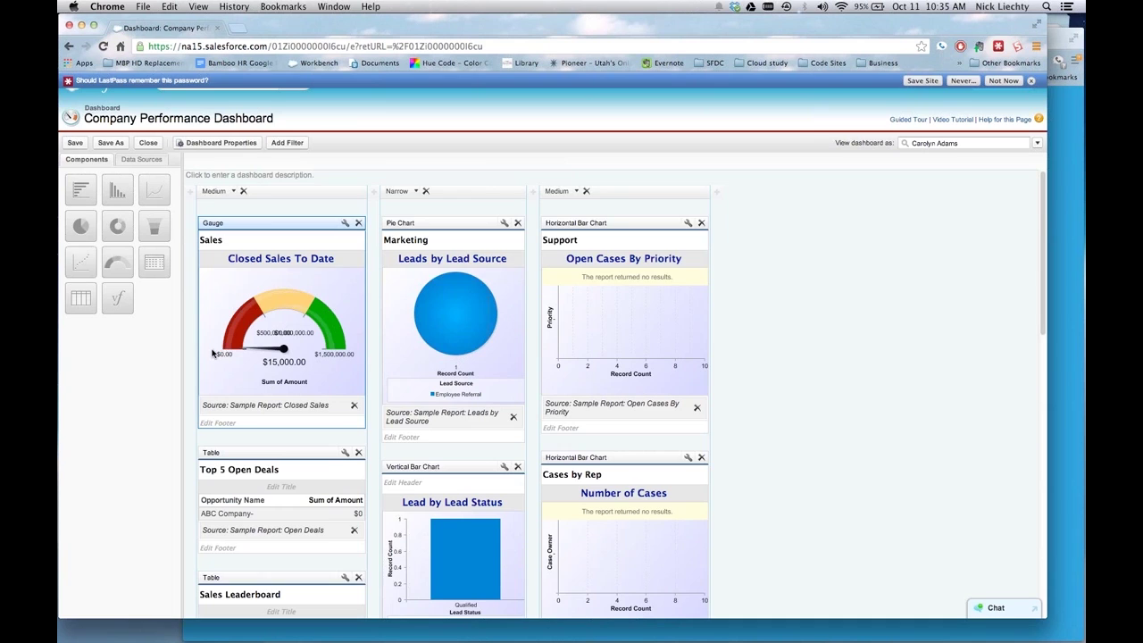
Step: Remove the source report from the Closed Sales To Date gauge and try to save and close the dashboard
scroll(232, 294, "down", 3)
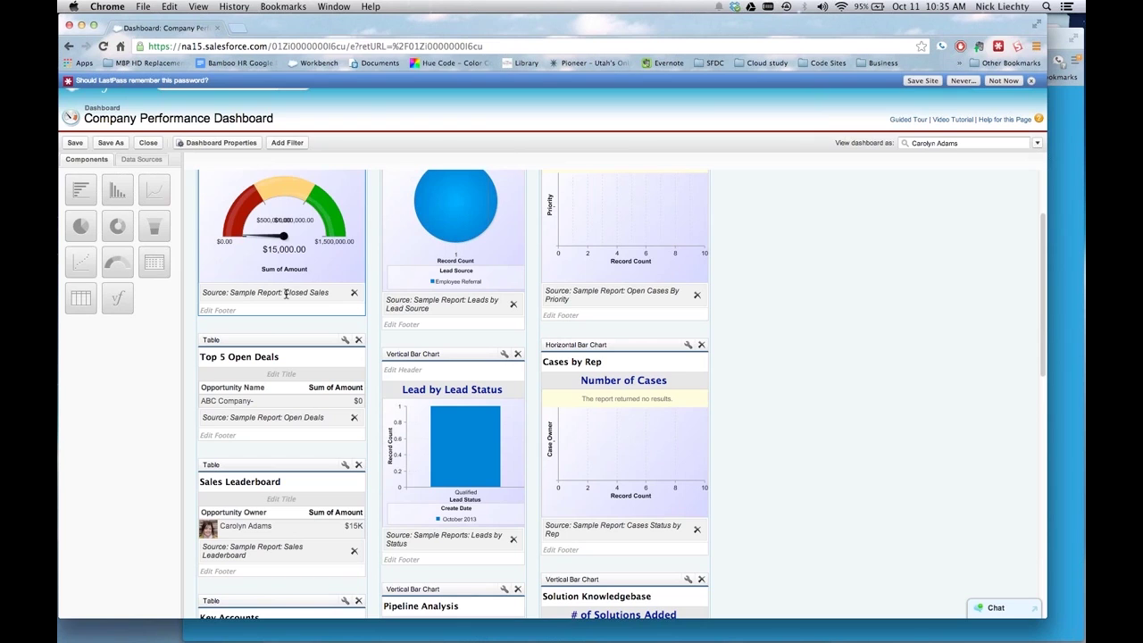
left_click(355, 295)
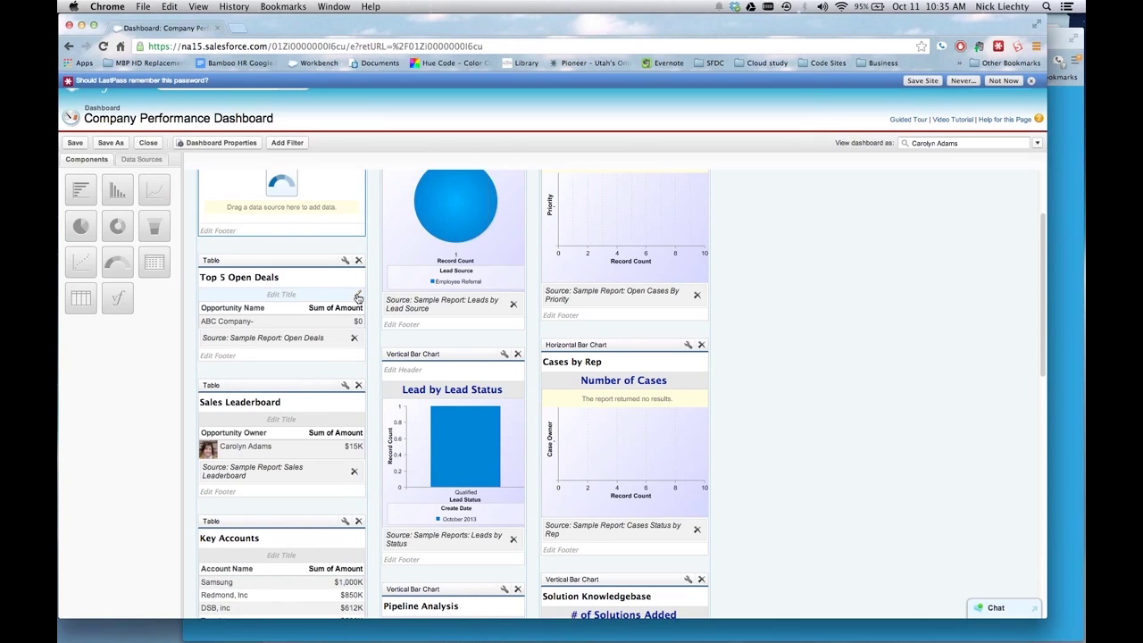
scroll(333, 308, "up", 3)
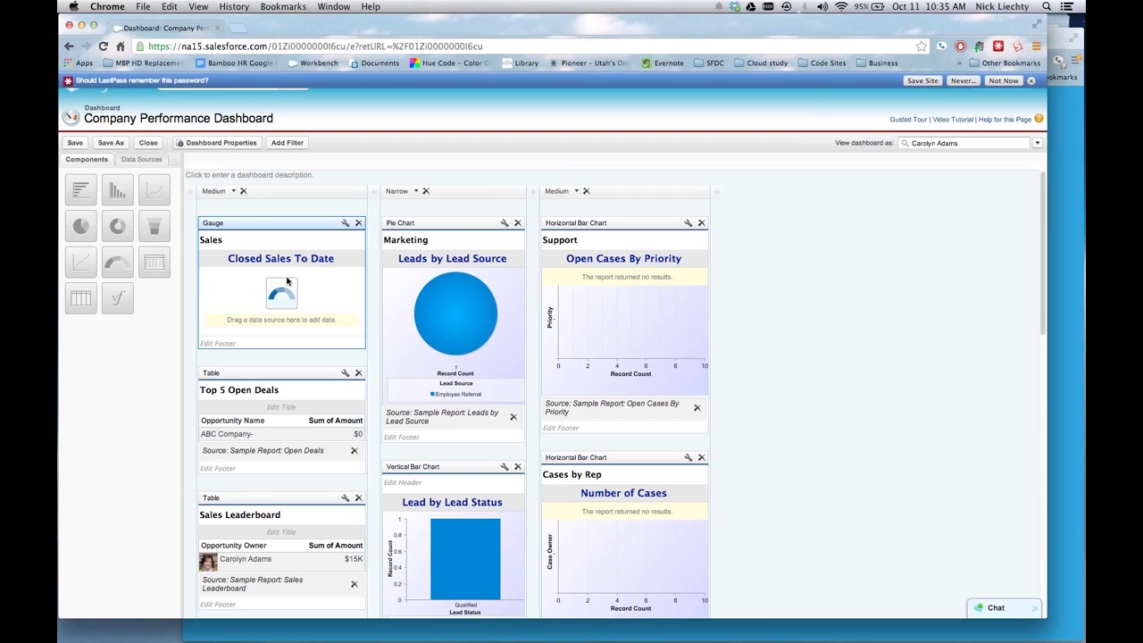
left_click(149, 143)
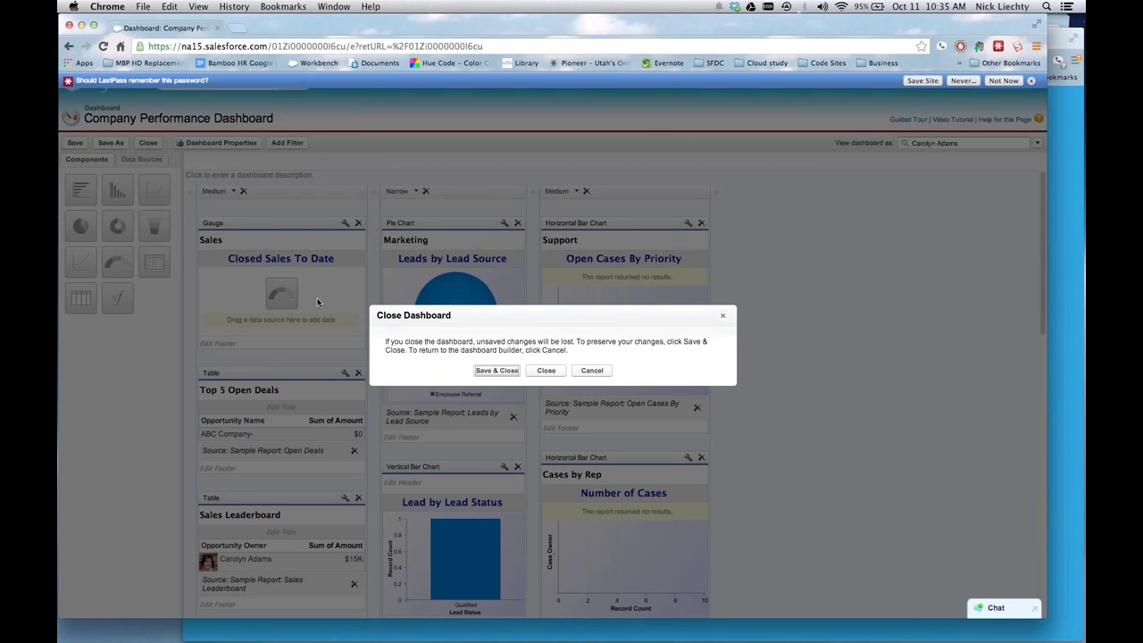
left_click(500, 372)
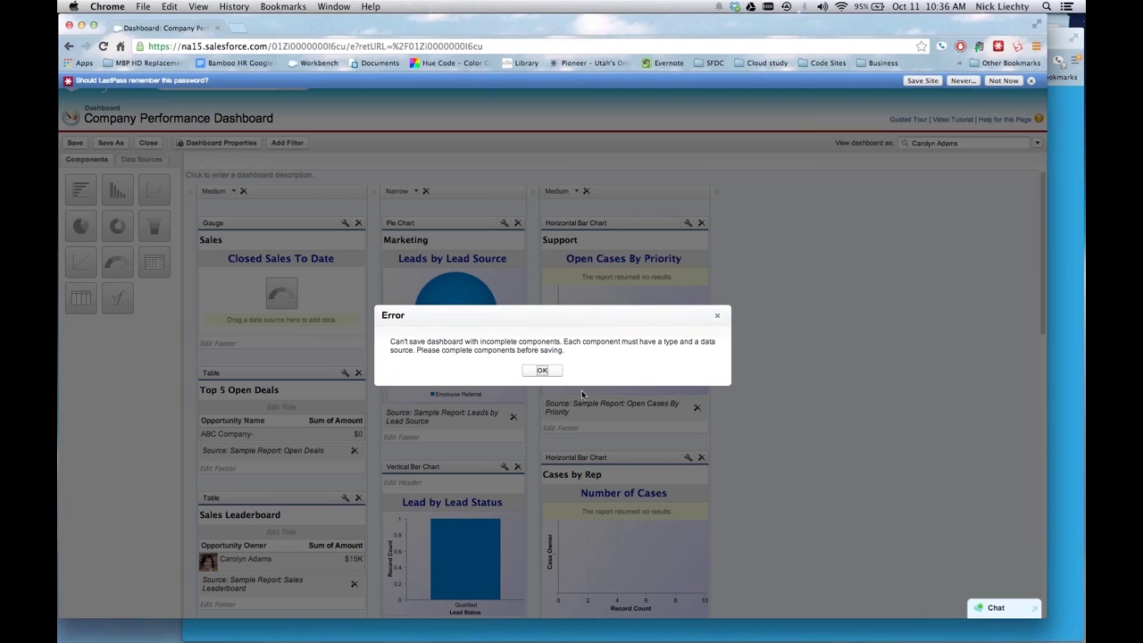
left_click(541, 370)
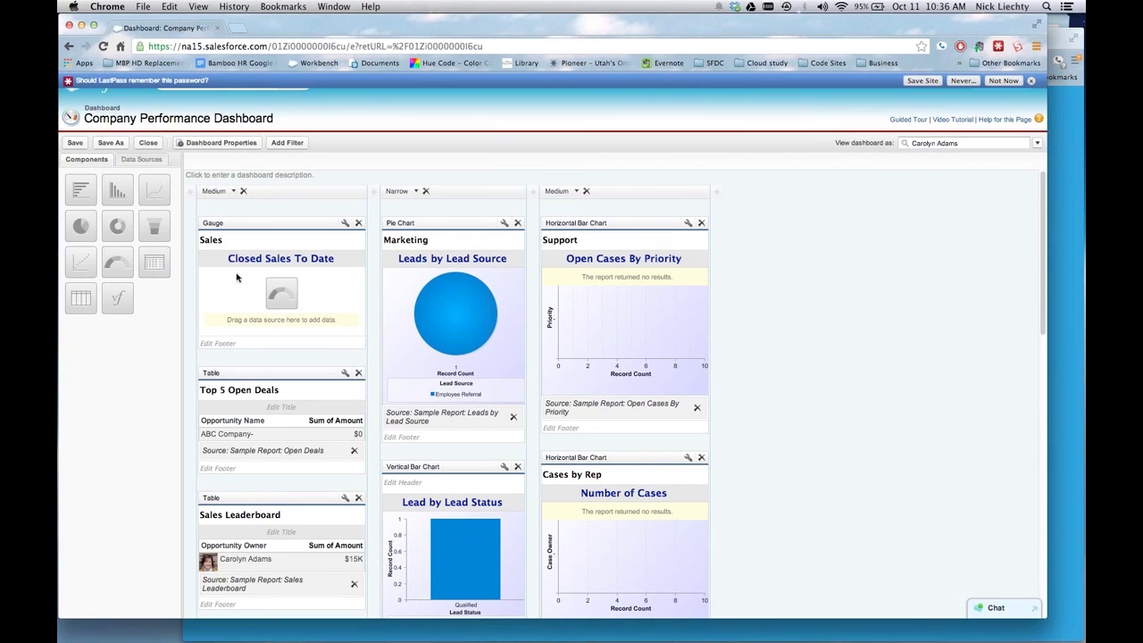
Step: Assign the EDB - Leads by Lead Source report from My Personal Custom Reports as the Closed Sales To Date gauge's data source
left_click(143, 161)
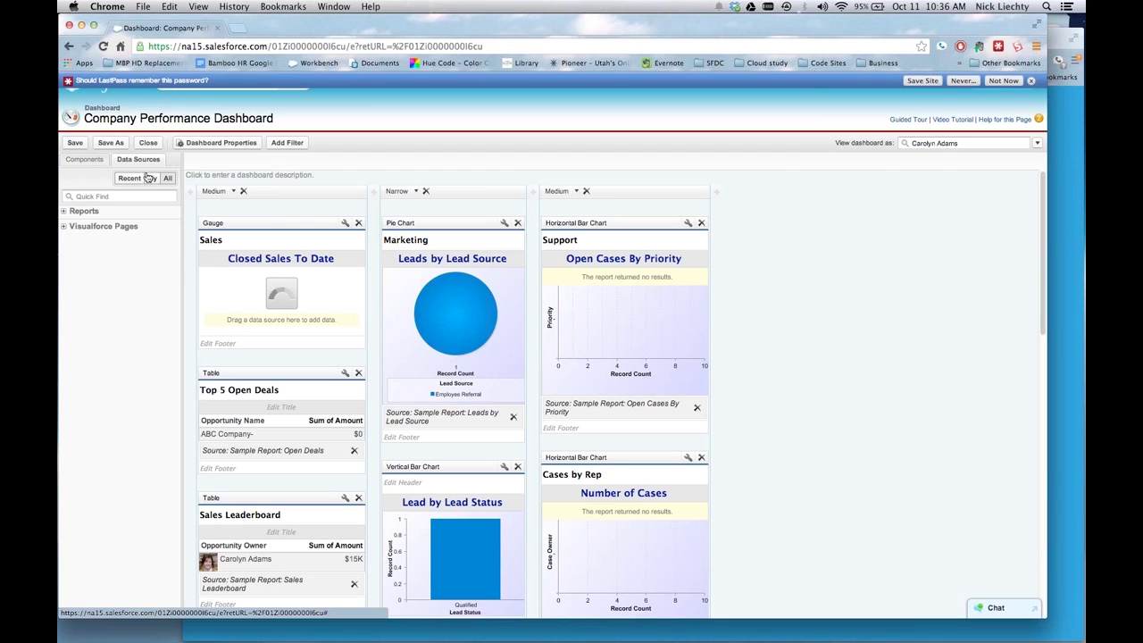
left_click(63, 212)
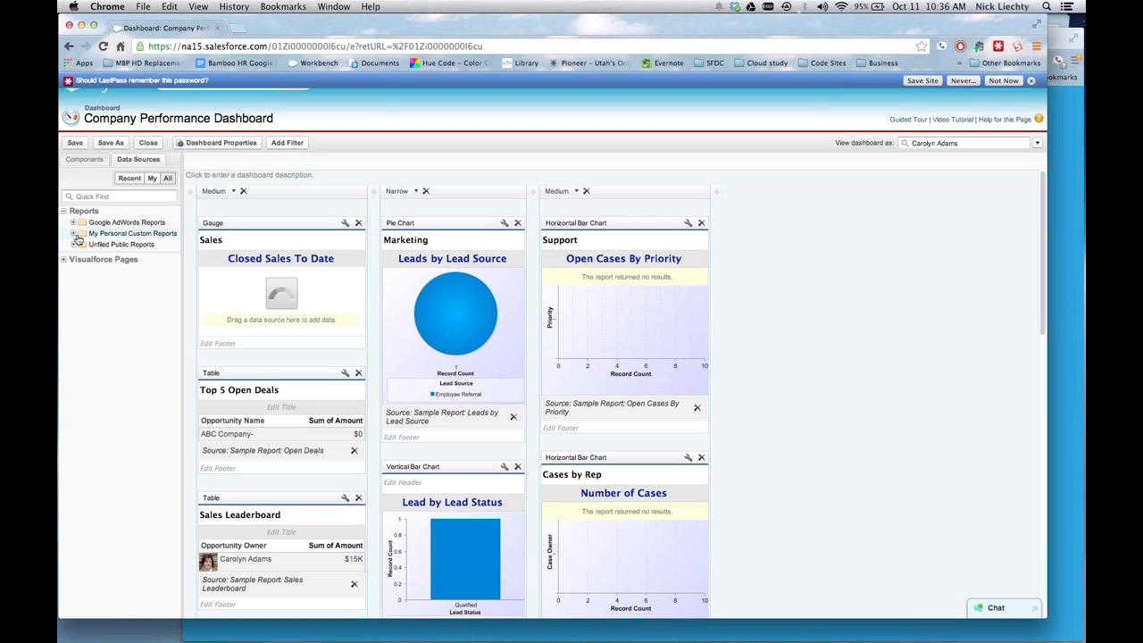
left_click(75, 234)
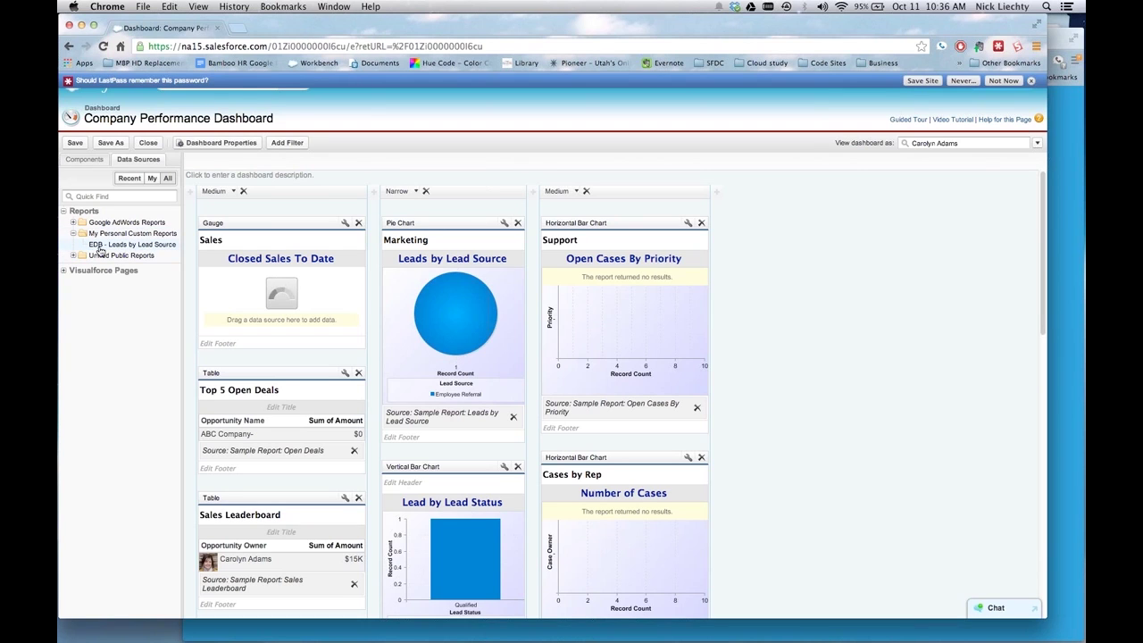
left_click_drag(102, 245, 237, 286)
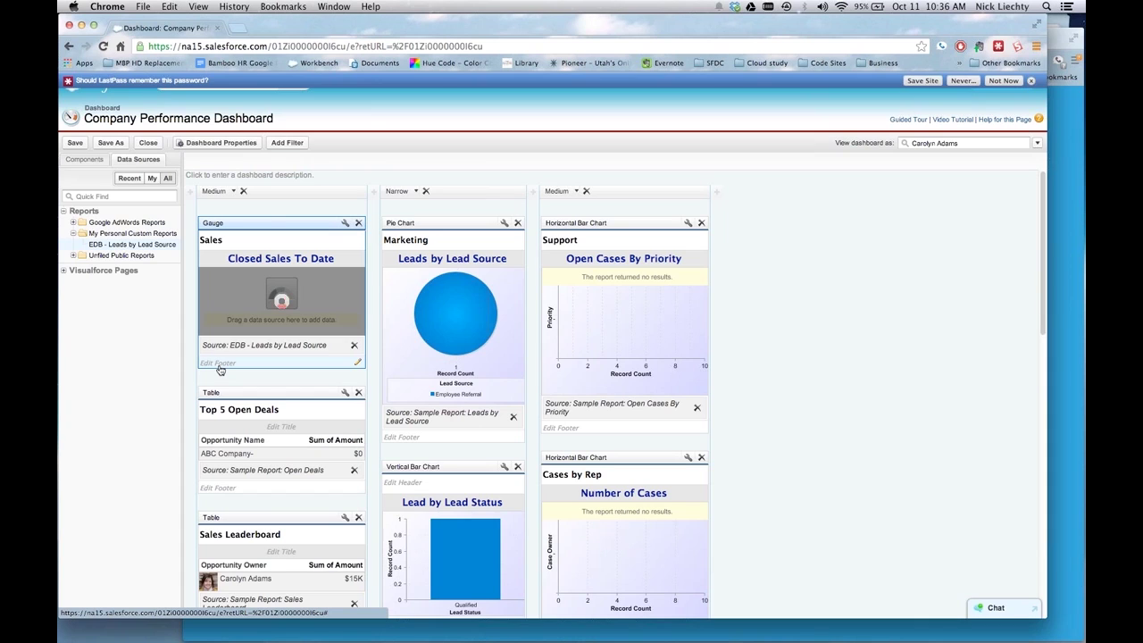
left_click(97, 161)
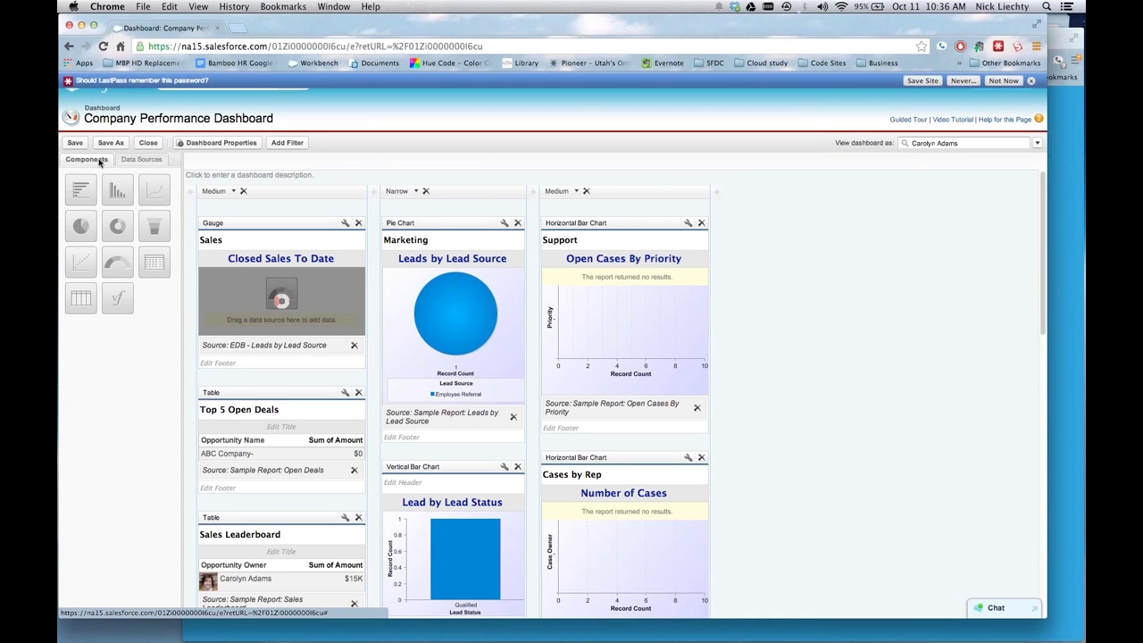
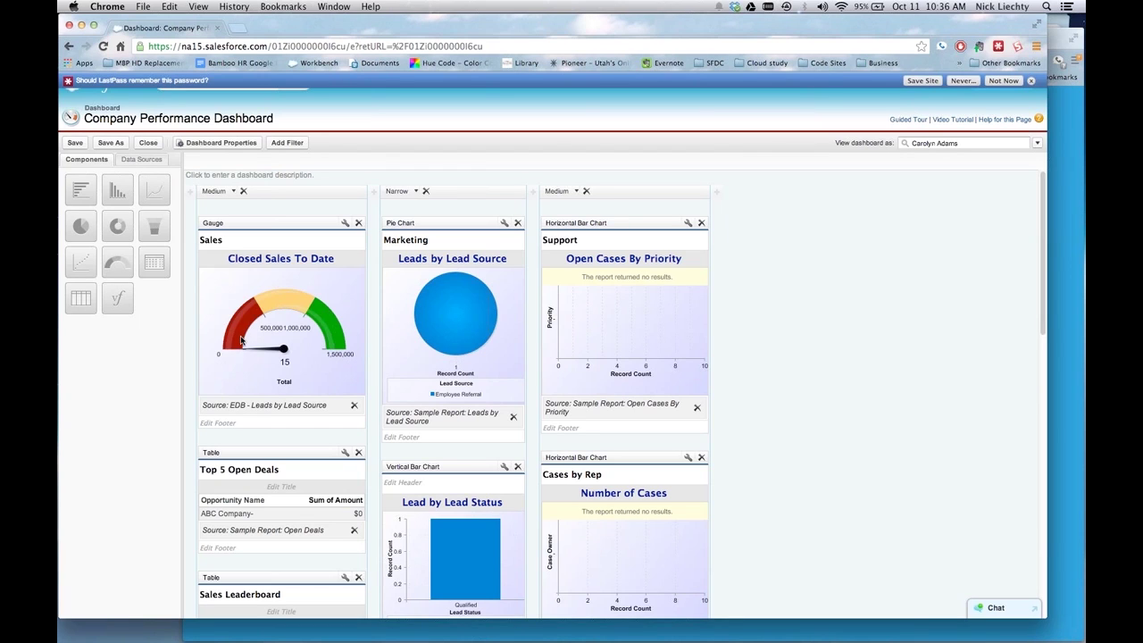
Step: Set the Closed Sales To Date gauge's Breakpoint 1 to 15, Breakpoint 2 to 30 and Maximum to 45
left_click(345, 223)
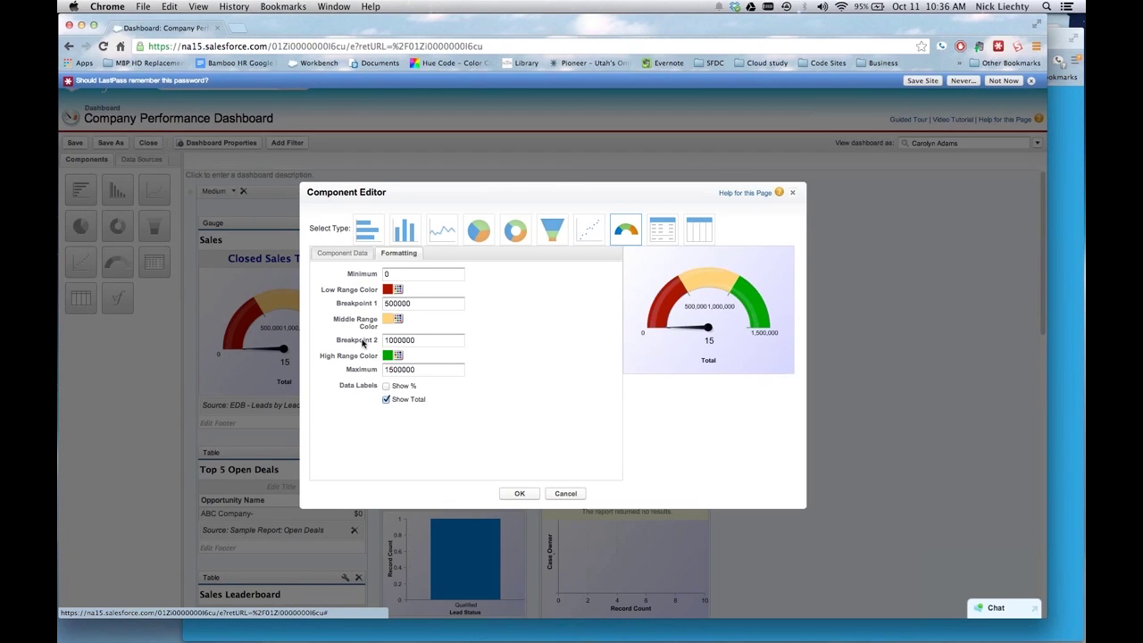
left_click_drag(425, 304, 378, 304)
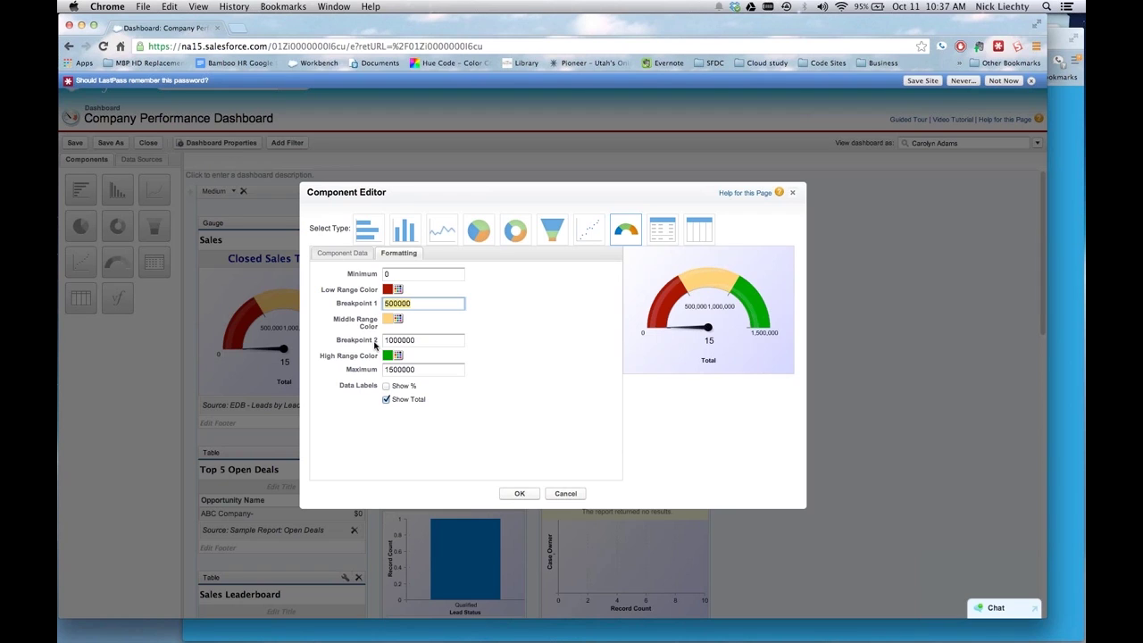
type("15")
key("Tab")
type("3")
key("Tab")
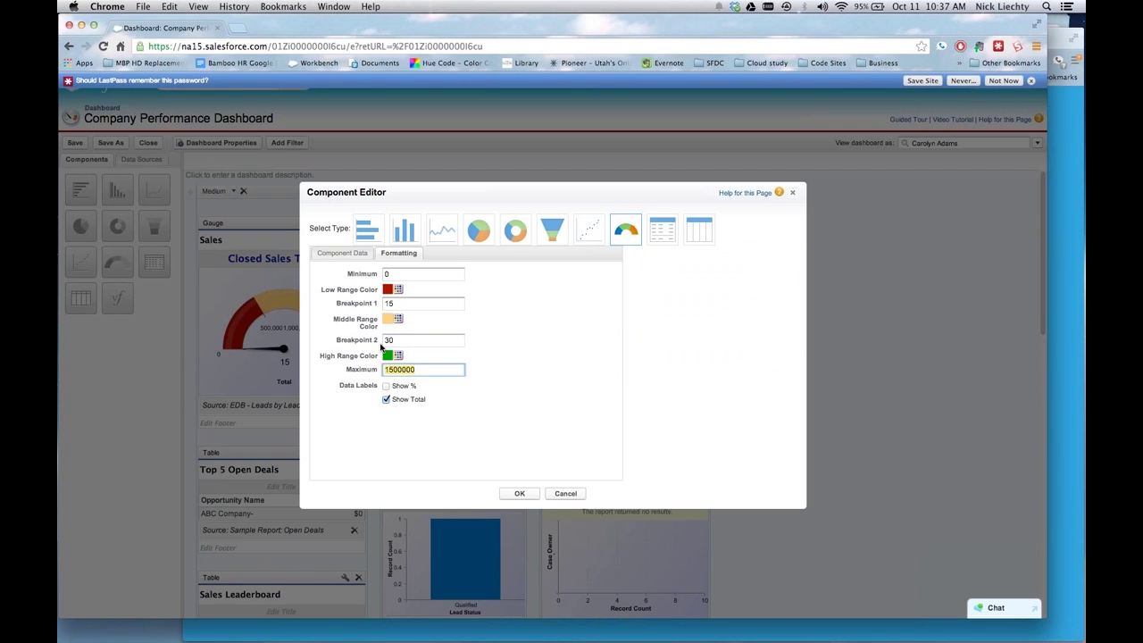
type("45")
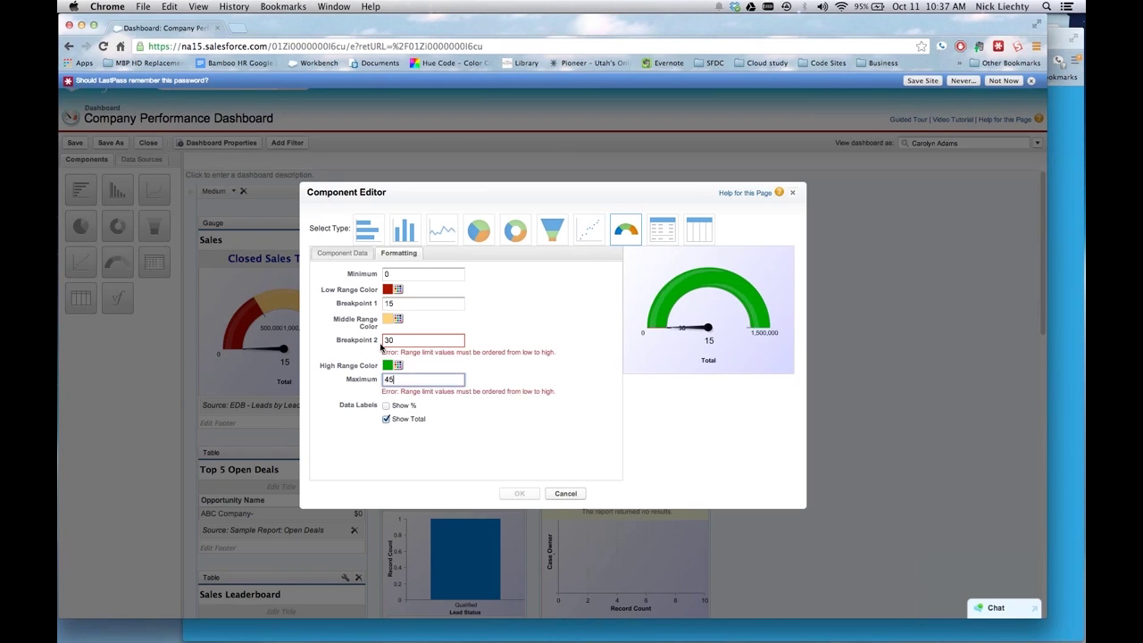
key("Tab")
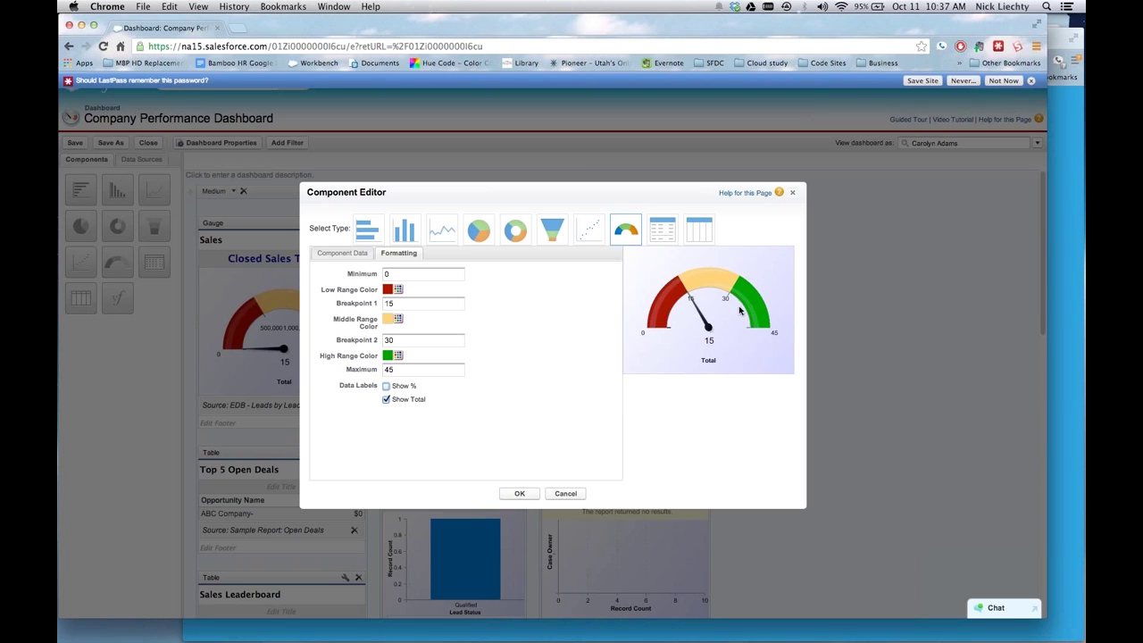
Step: Change the gauge's range limits to 40 for Breakpoint 1, 60 for Breakpoint 2 and 100 for Maximum
left_click(386, 304)
type("40")
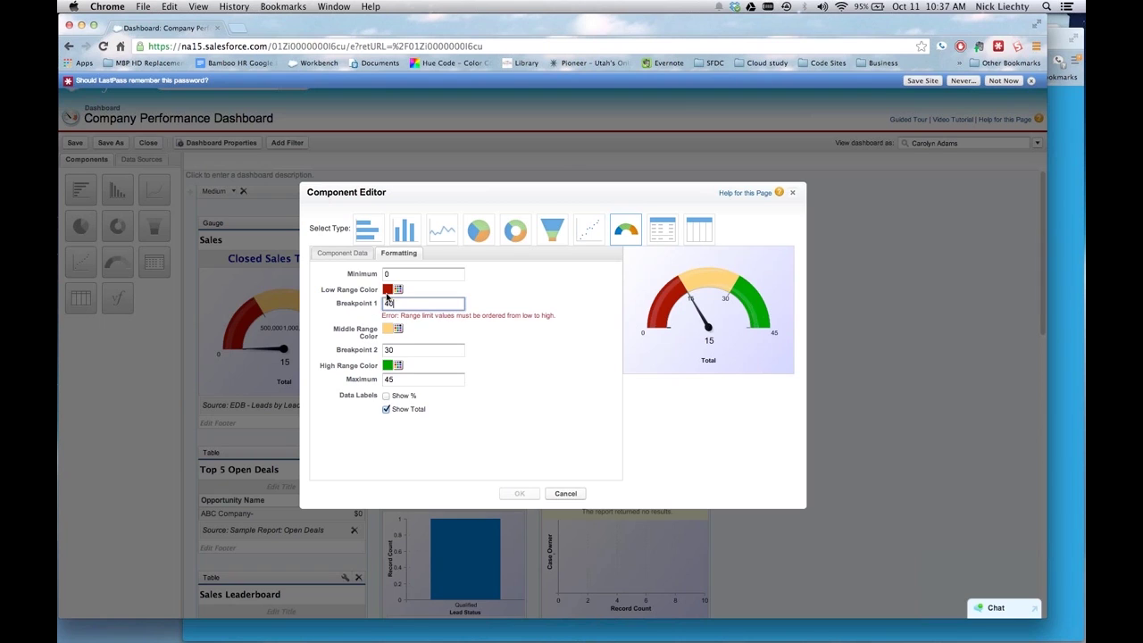
key("Tab")
type("60")
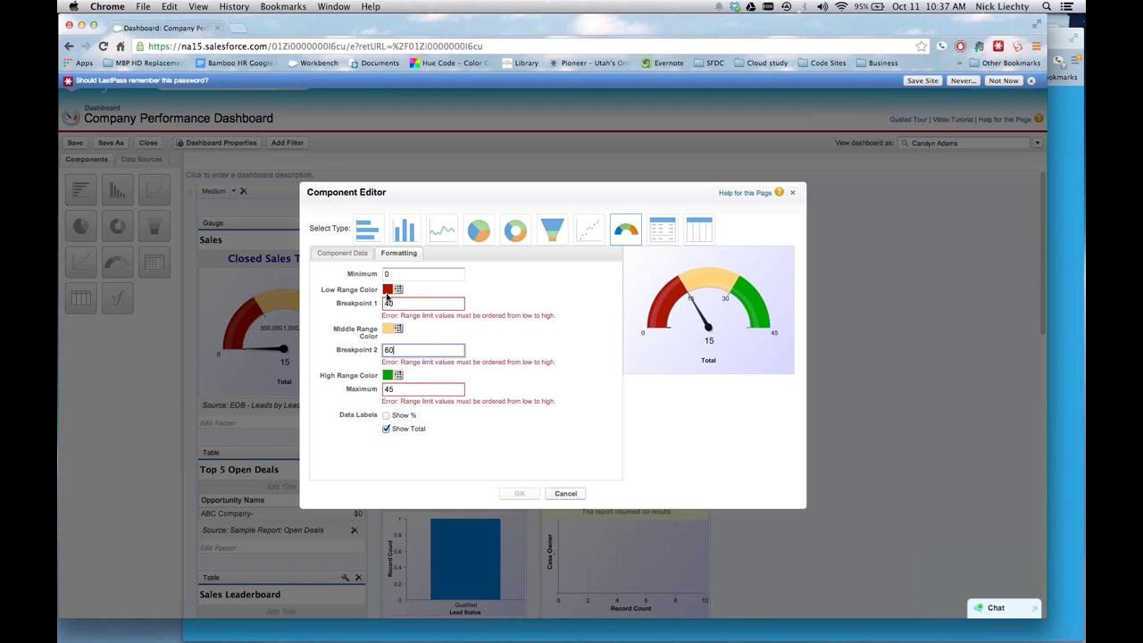
key("Tab")
type("10")
key("Tab")
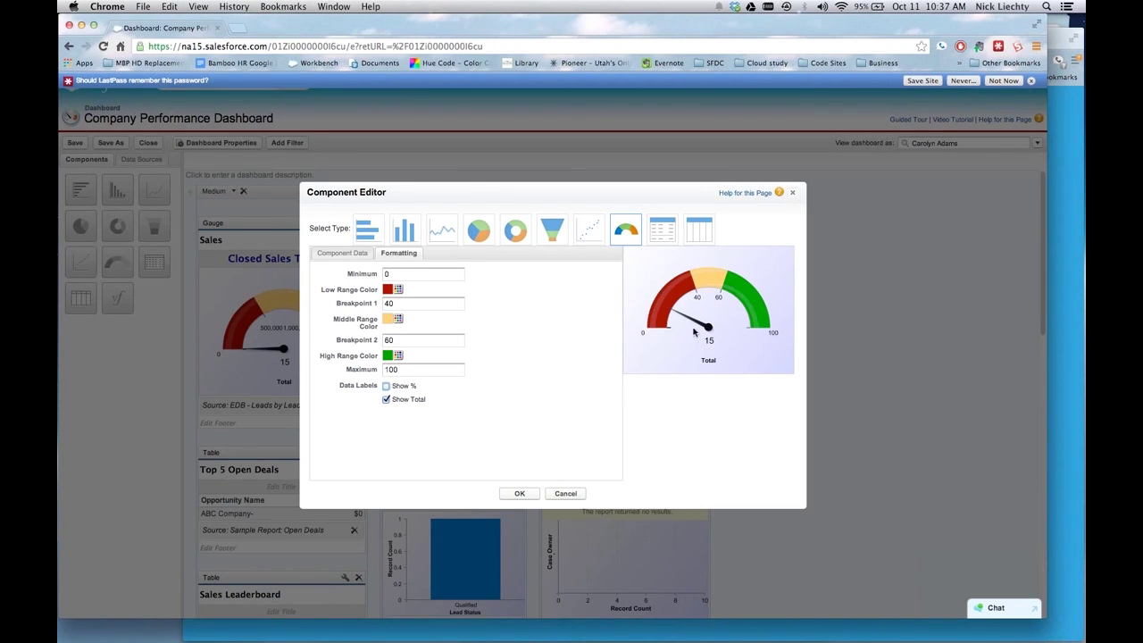
Step: Lower the gauge's Breakpoint 1 to 5 and apply the component's formatting
left_click(435, 305)
type("5")
left_click(520, 493)
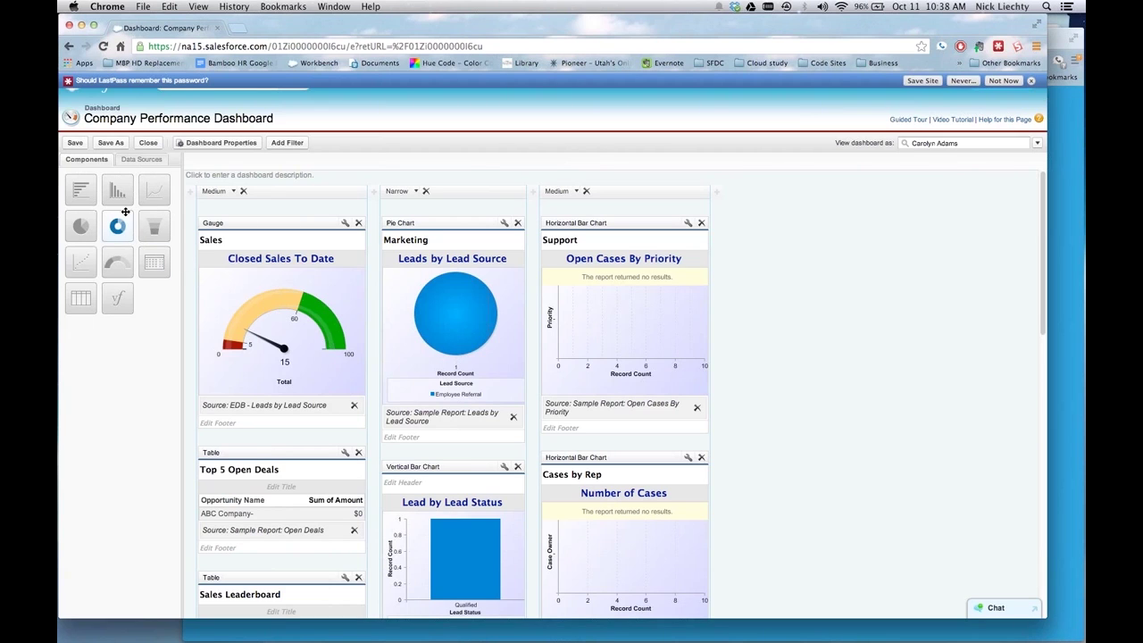
Step: Change the Leads by Lead Source component to a vertical bar chart, check its settings, and close the dashboard editor without saving
left_click_drag(117, 196, 451, 293)
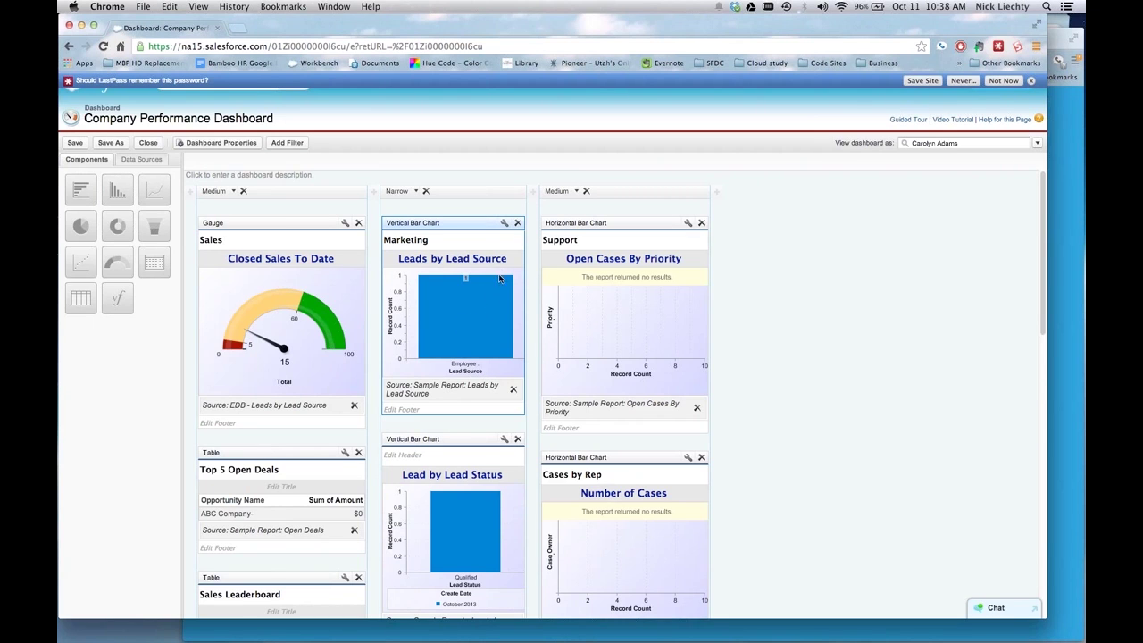
left_click(504, 223)
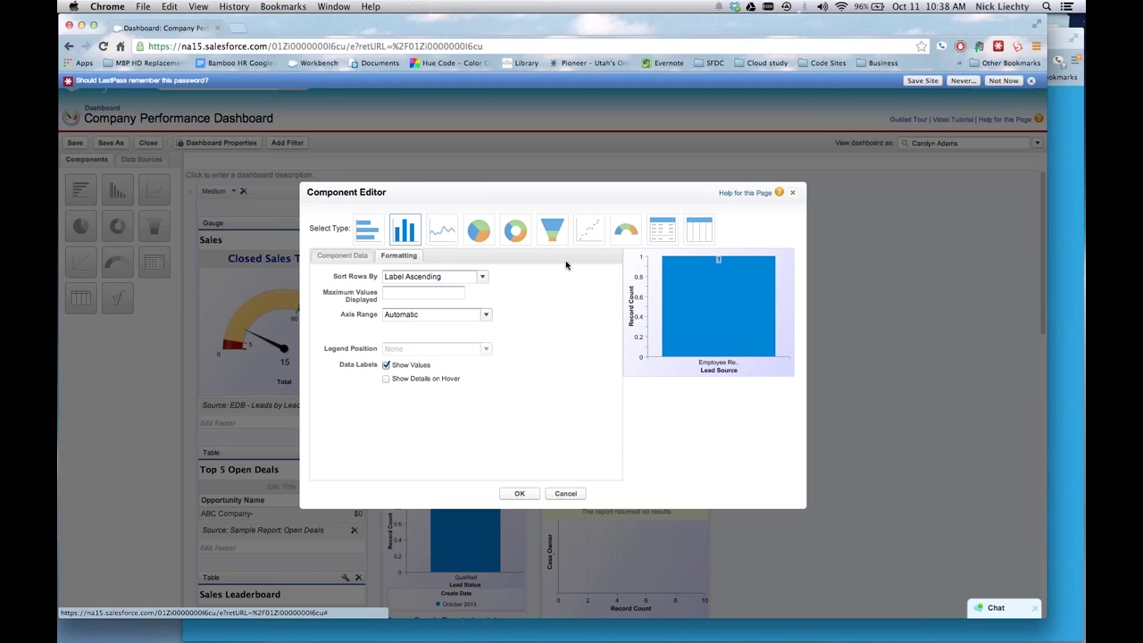
left_click(342, 257)
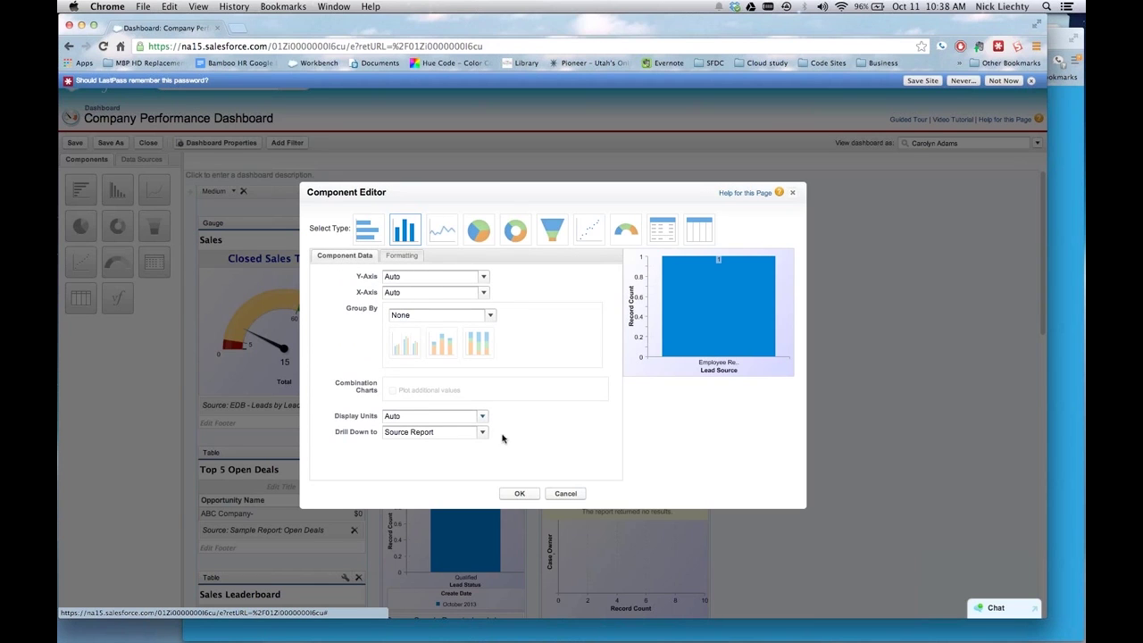
left_click(566, 494)
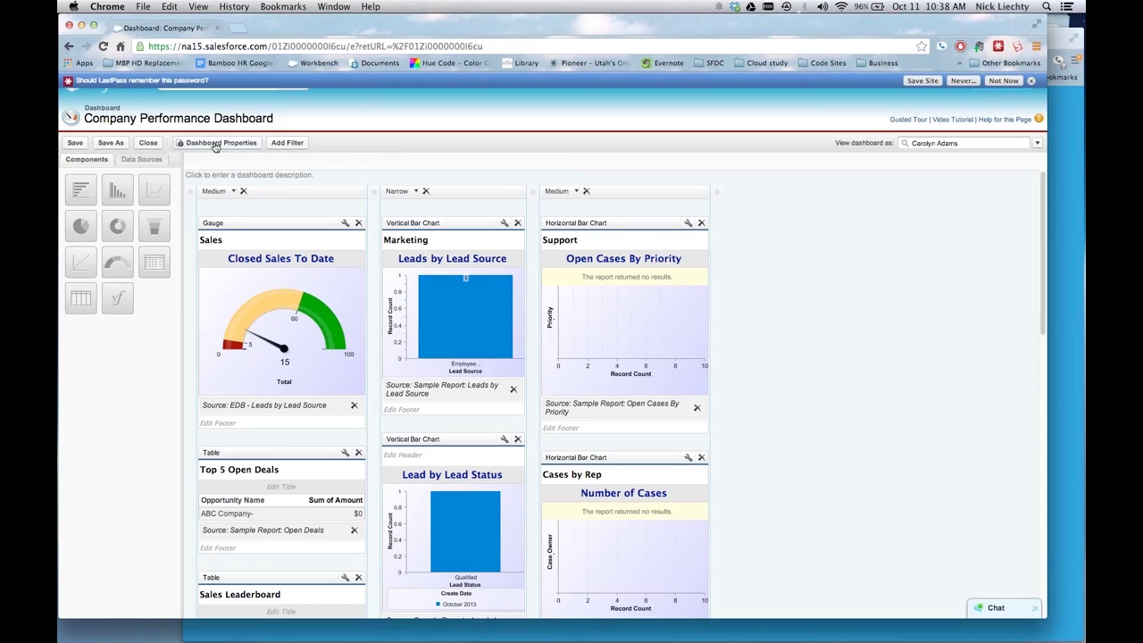
left_click(148, 143)
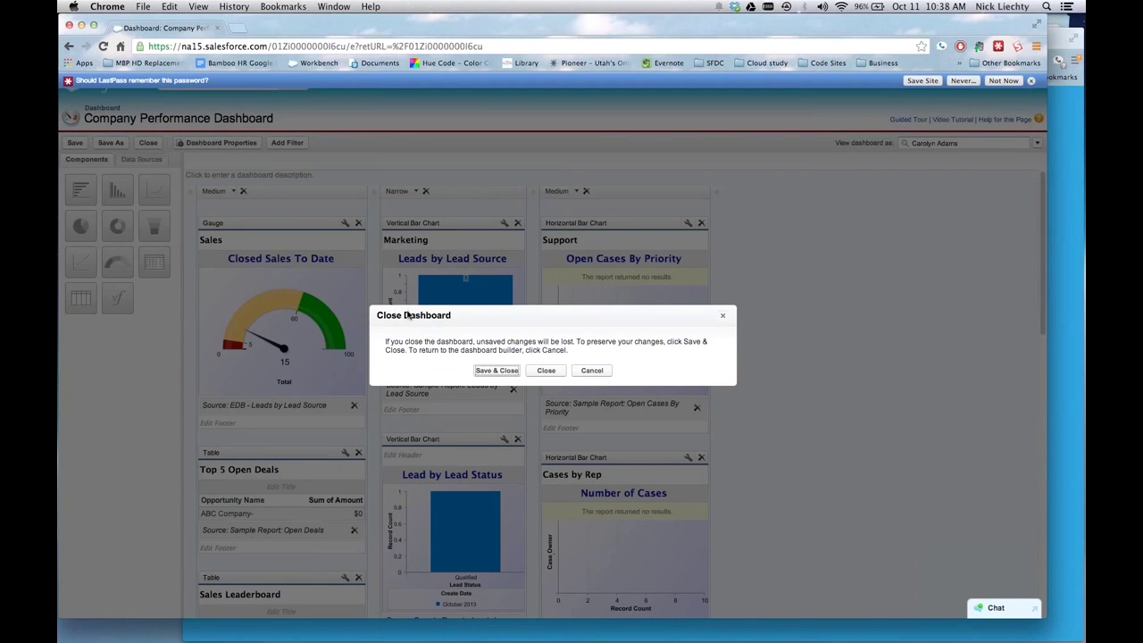
left_click(551, 373)
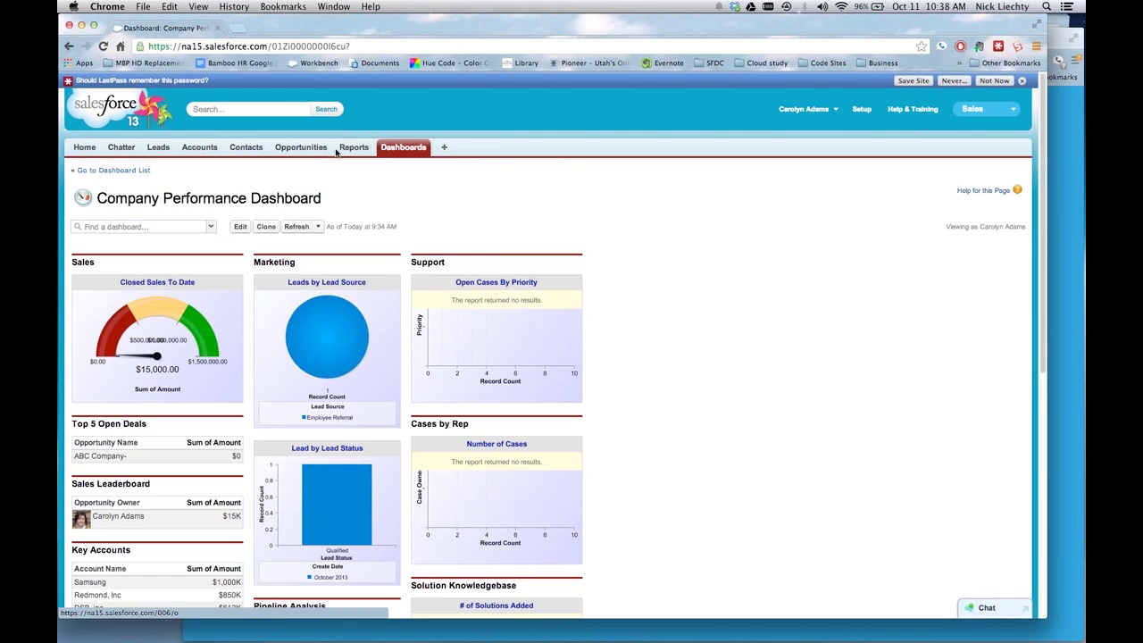
Step: Open the reports list in a separate browser tab and examine the Accounts Created by Month report's chart and monthly groupings
right_click(345, 149)
left_click(365, 157)
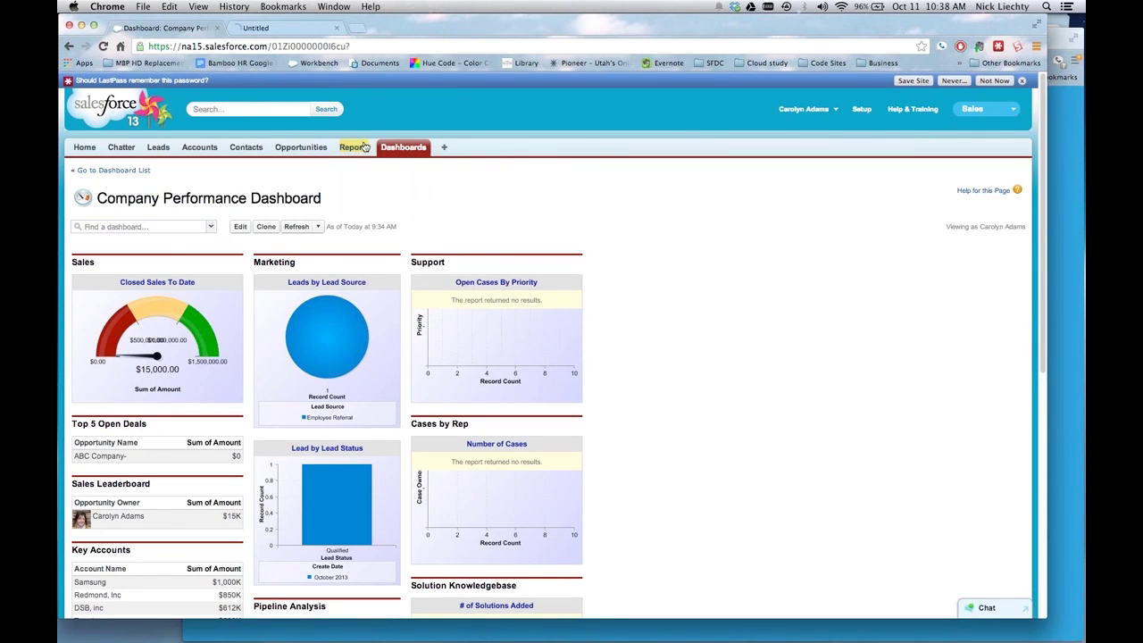
key("ctrl+Tab")
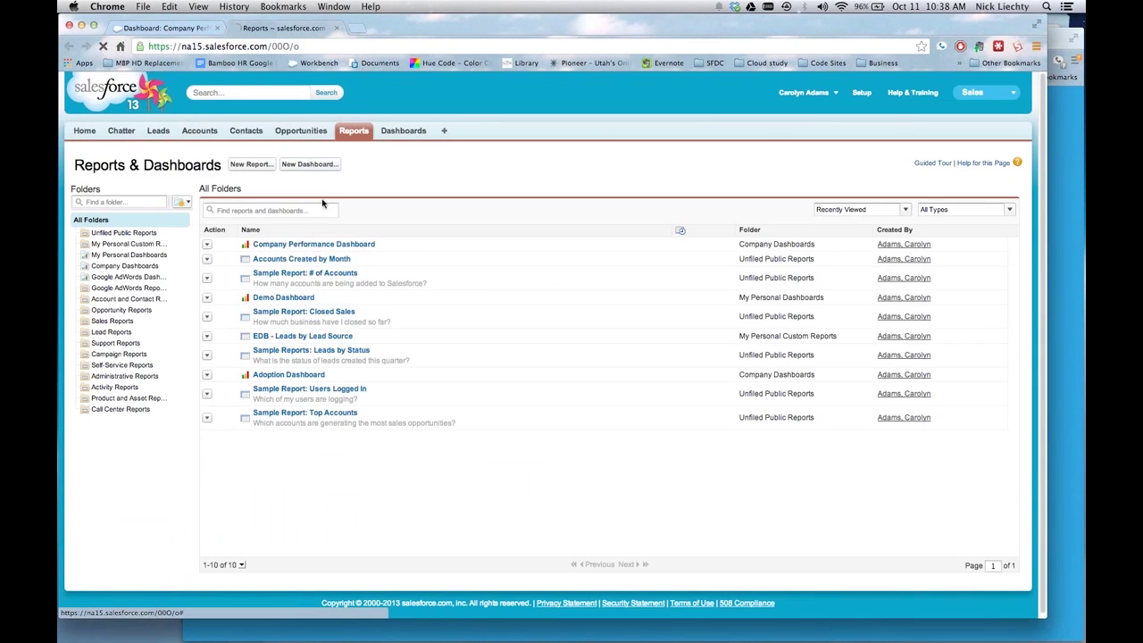
left_click(328, 260)
scroll(510, 408, "down", 2)
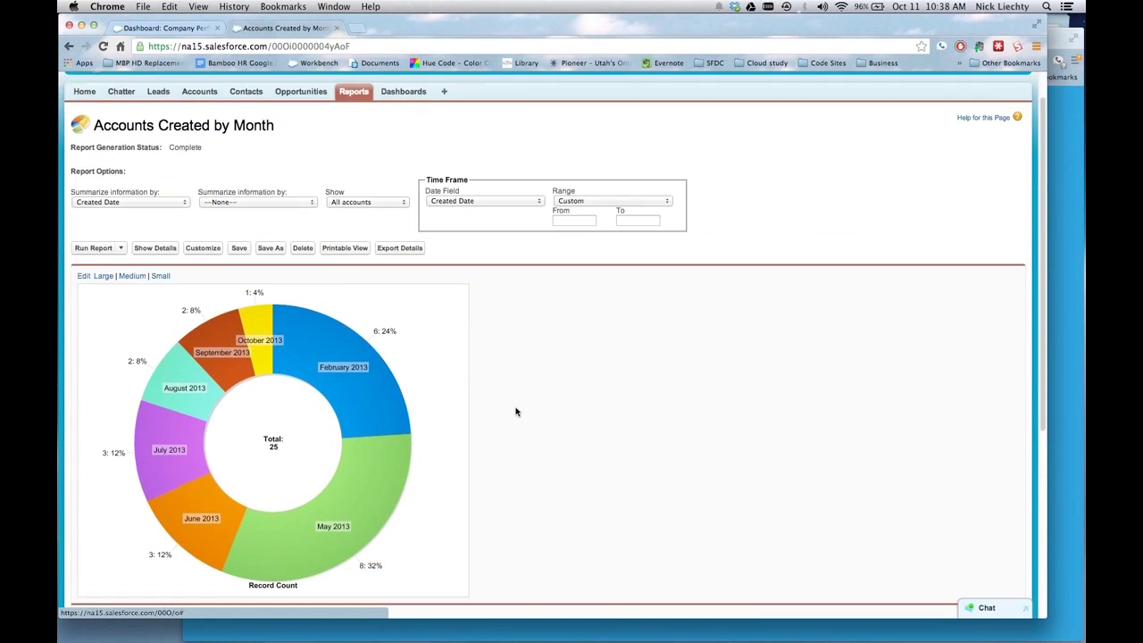
scroll(509, 414, "down", 4)
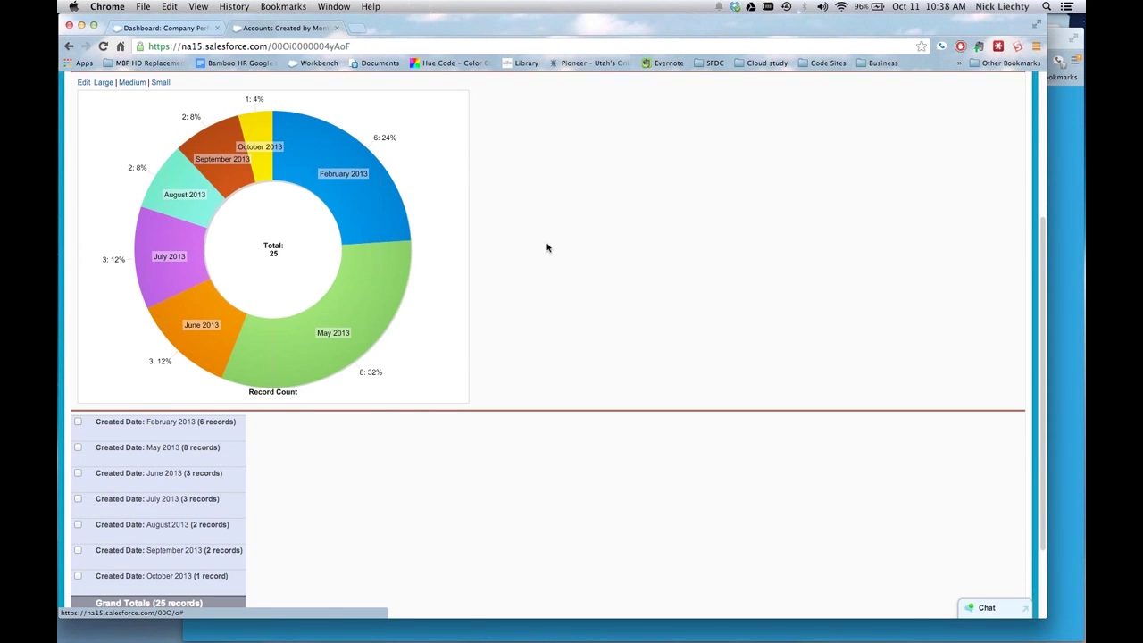
scroll(272, 202, "up", 5)
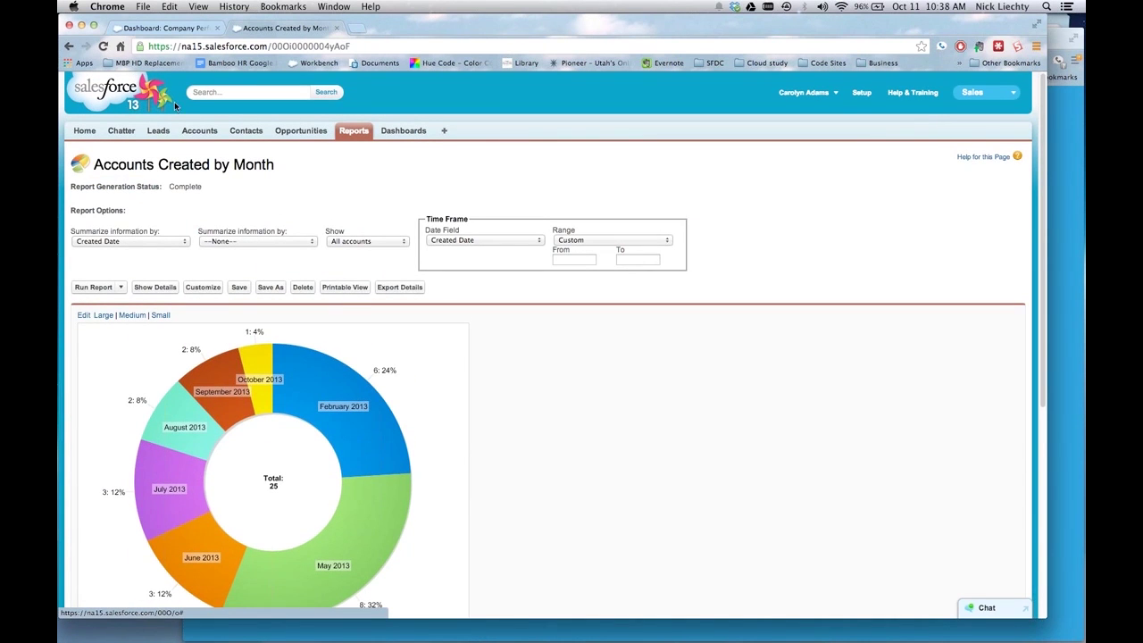
Step: Reopen the Company Performance Dashboard for editing and search its data sources for "accou"
left_click(166, 27)
left_click(240, 226)
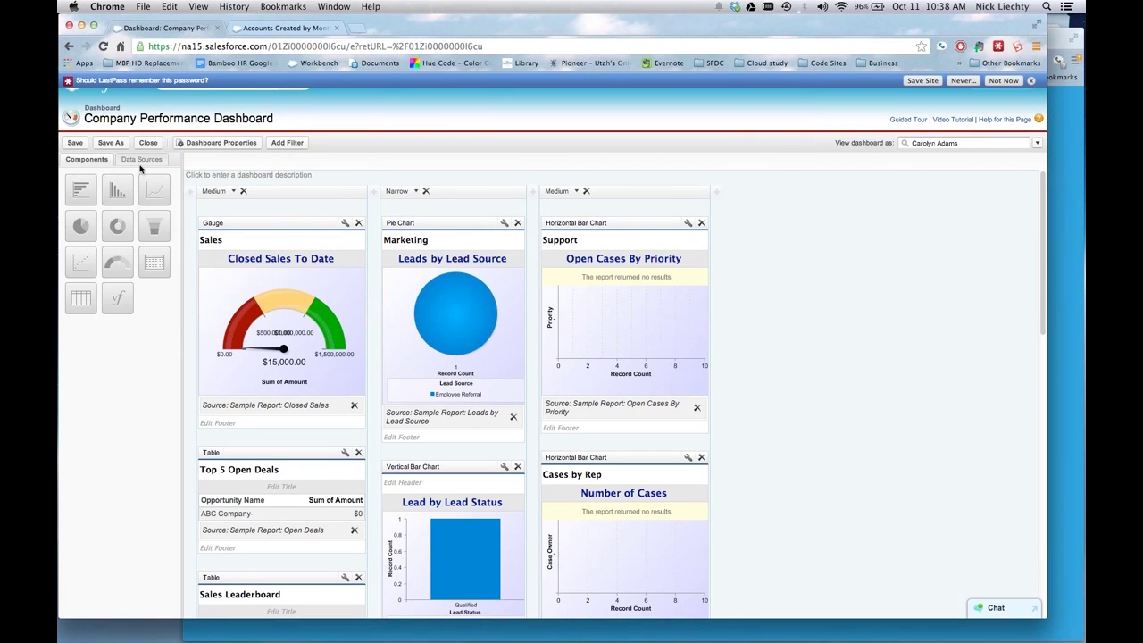
left_click(141, 163)
left_click(139, 196)
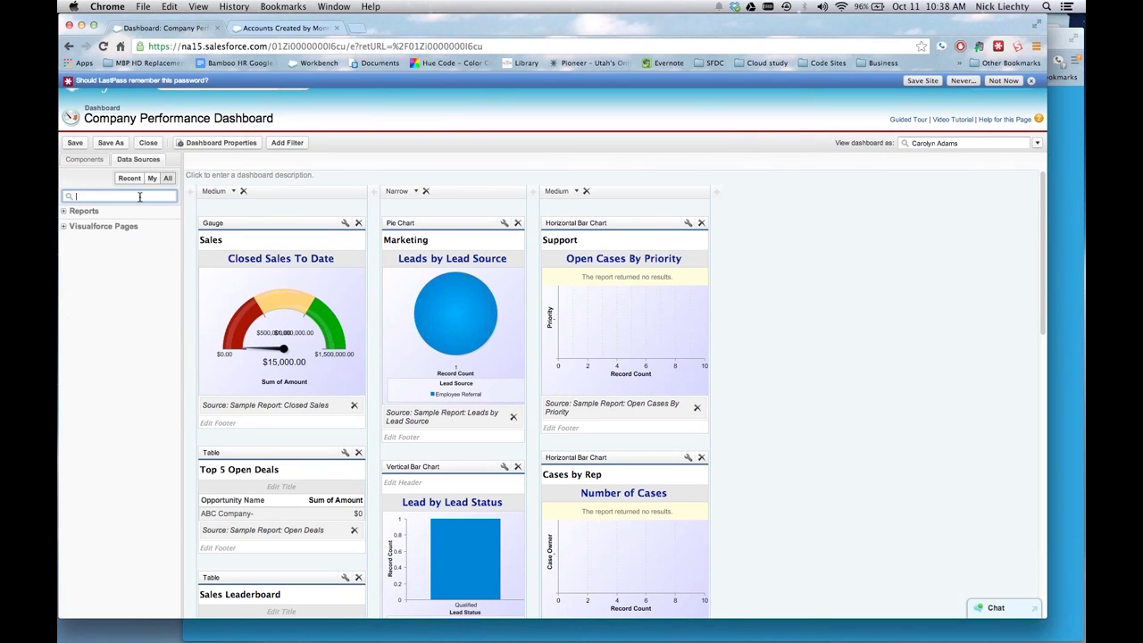
type("accou")
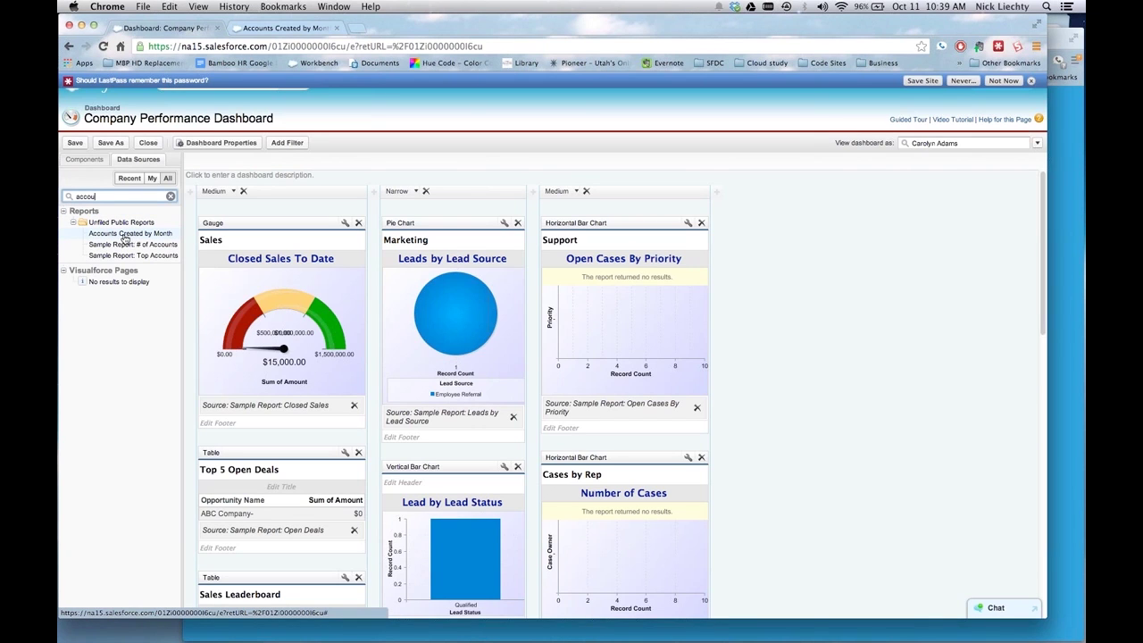
Step: Add the Accounts Created by Month report as a line chart component above Open Cases By Priority
left_click_drag(124, 238, 602, 211)
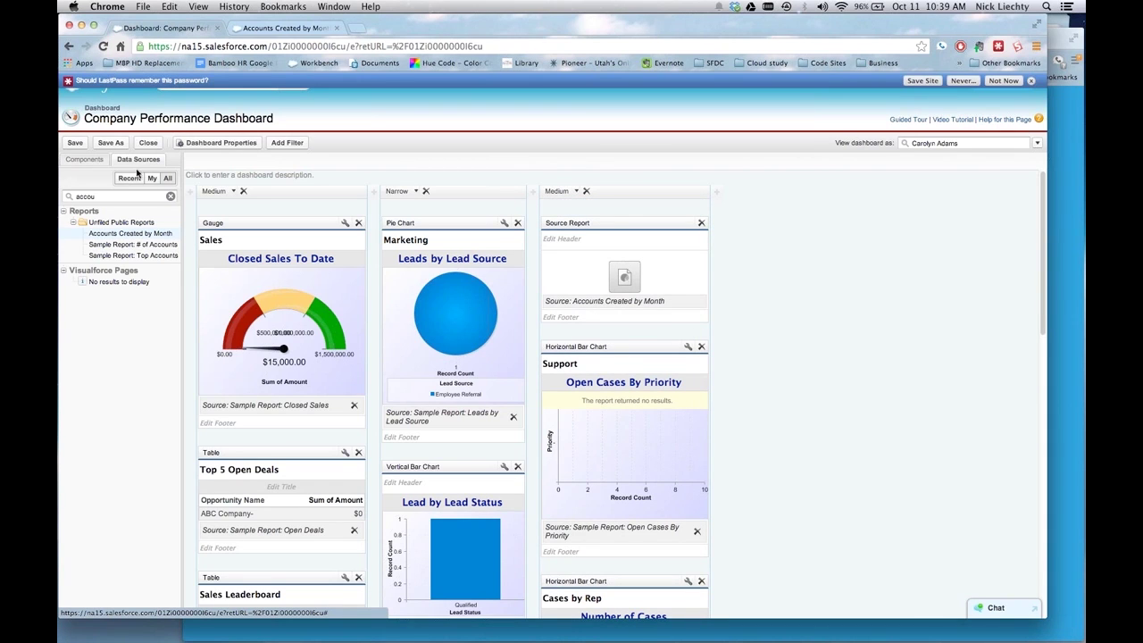
left_click(85, 159)
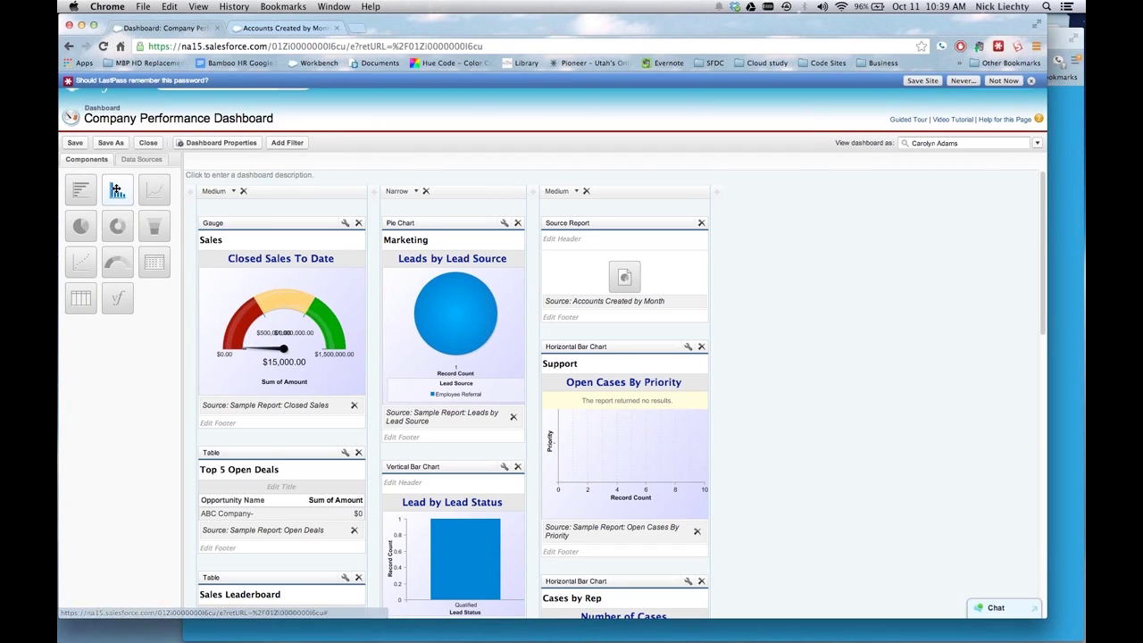
left_click_drag(147, 193, 594, 286)
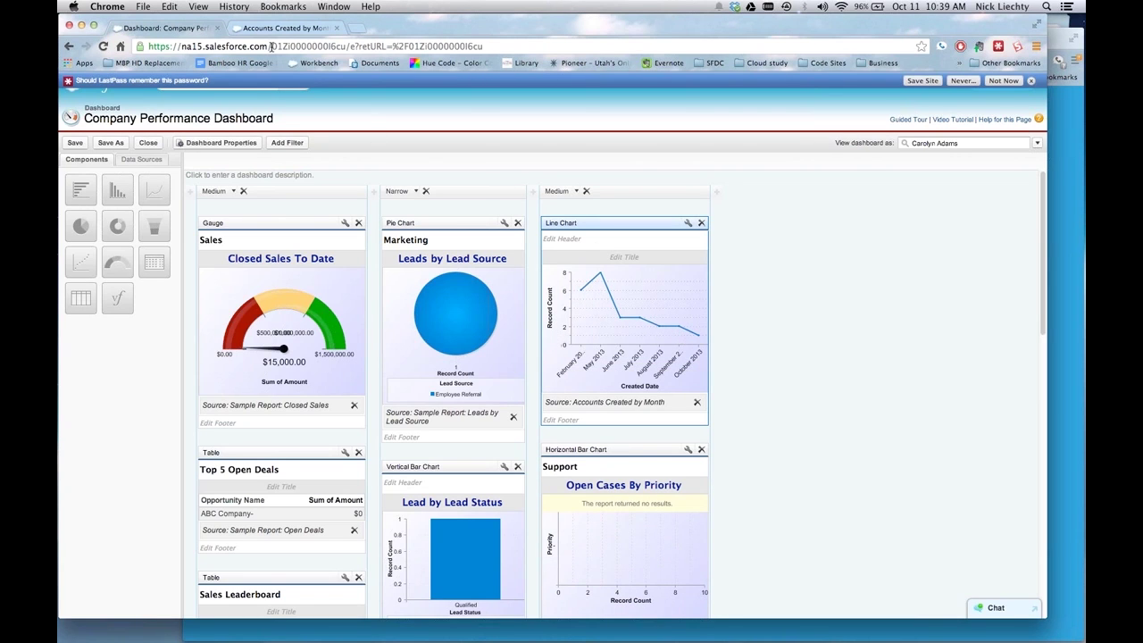
Step: Check the source report's chart, change the new dashboard component from a line chart to a donut chart, and view its component data
left_click(266, 30)
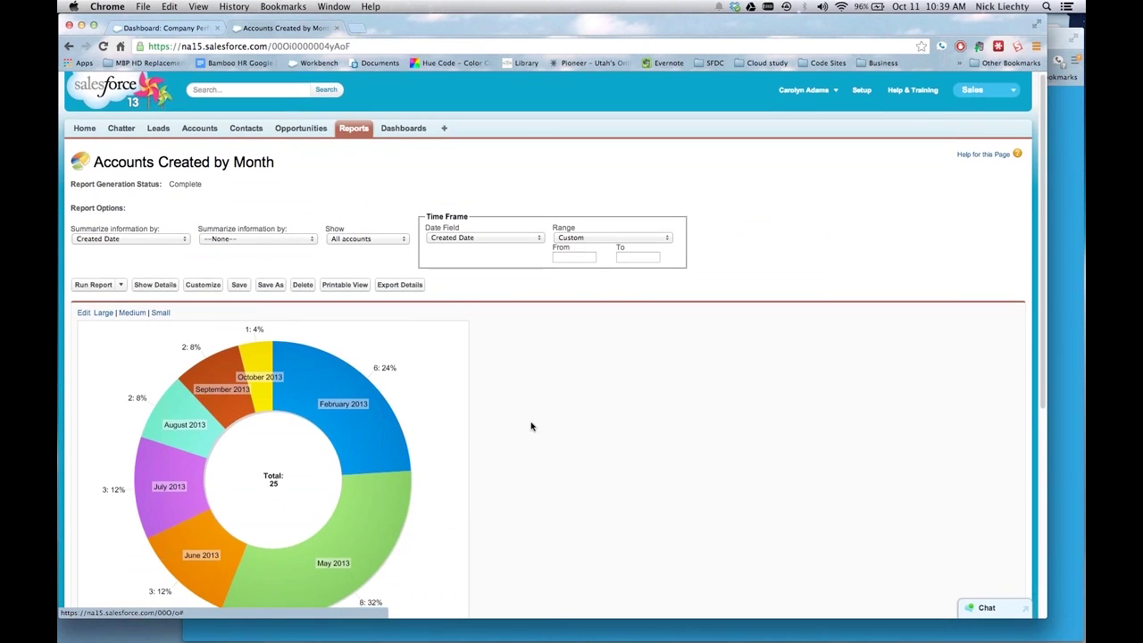
scroll(529, 428, "down", 2)
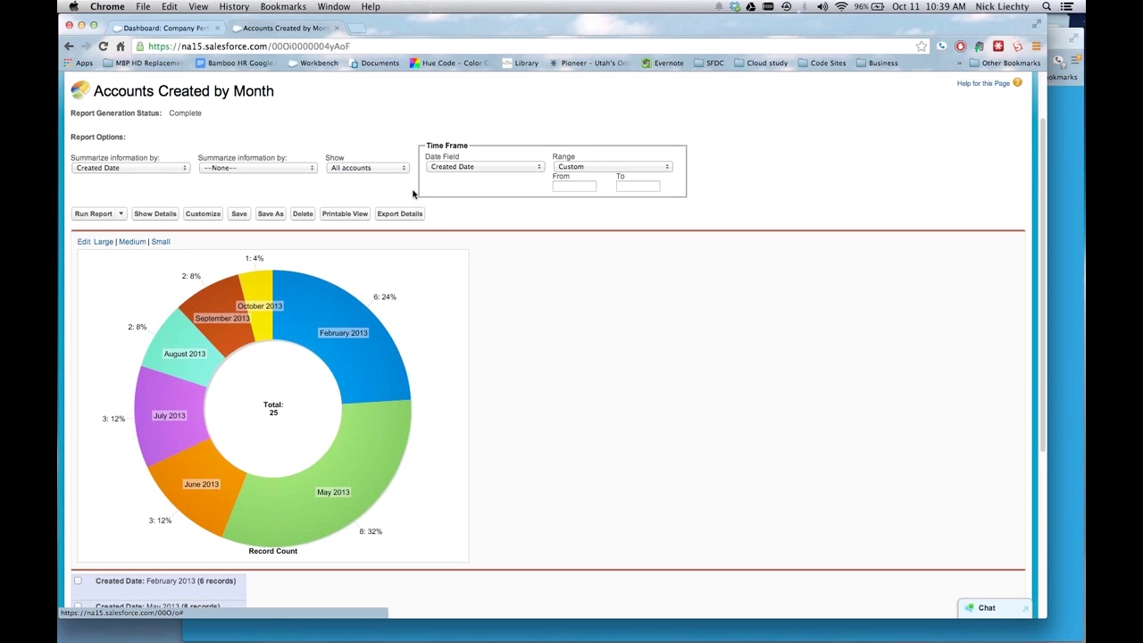
left_click(164, 30)
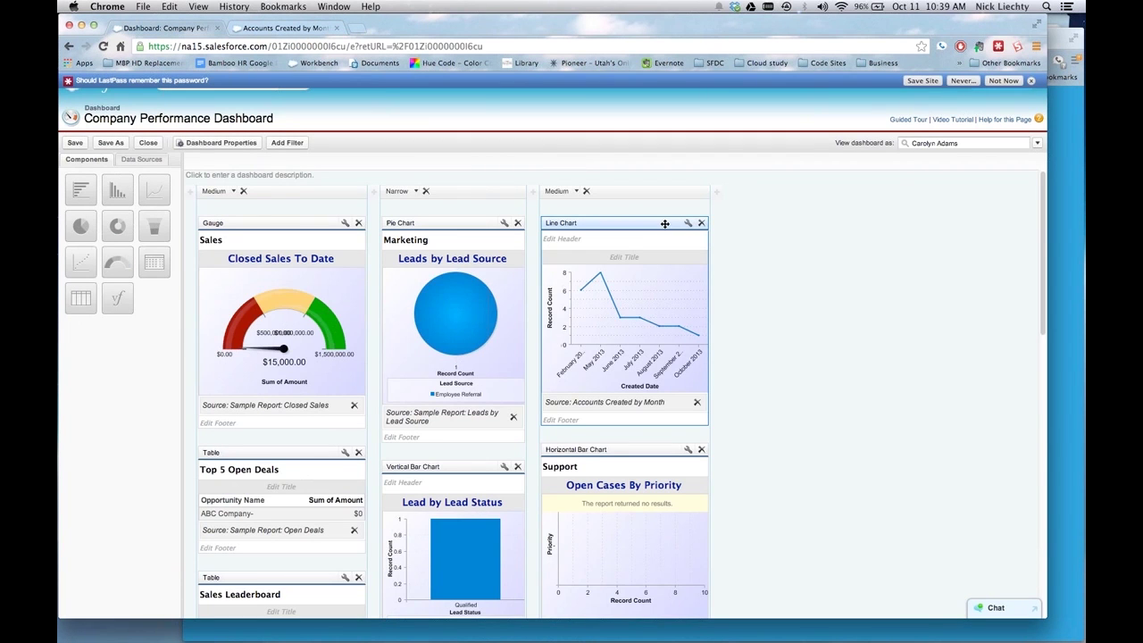
left_click(688, 224)
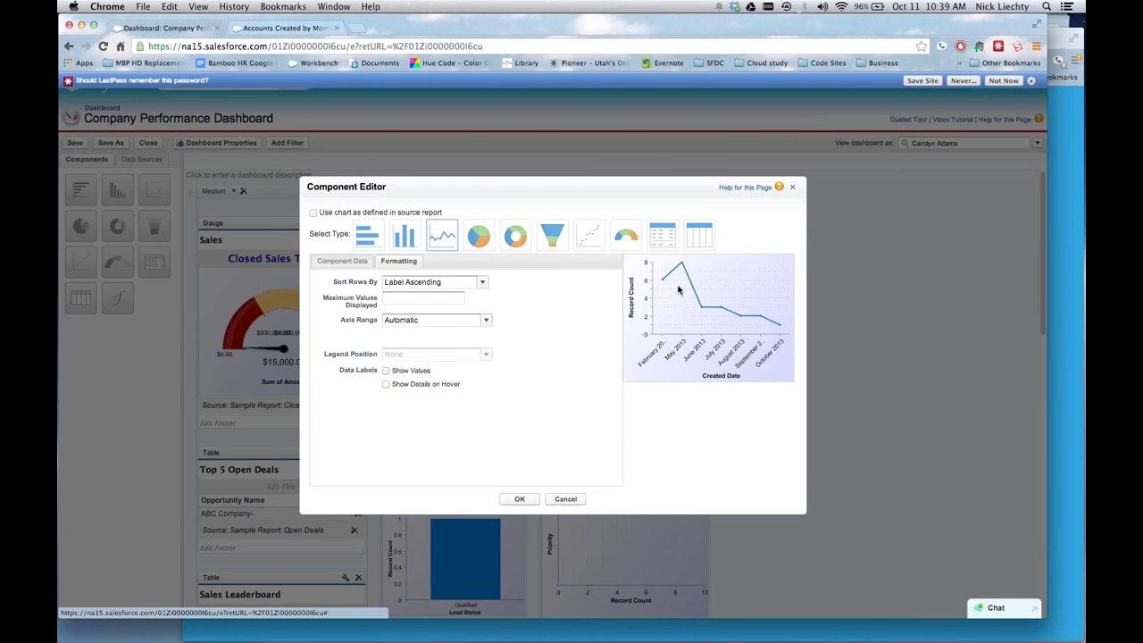
left_click(511, 241)
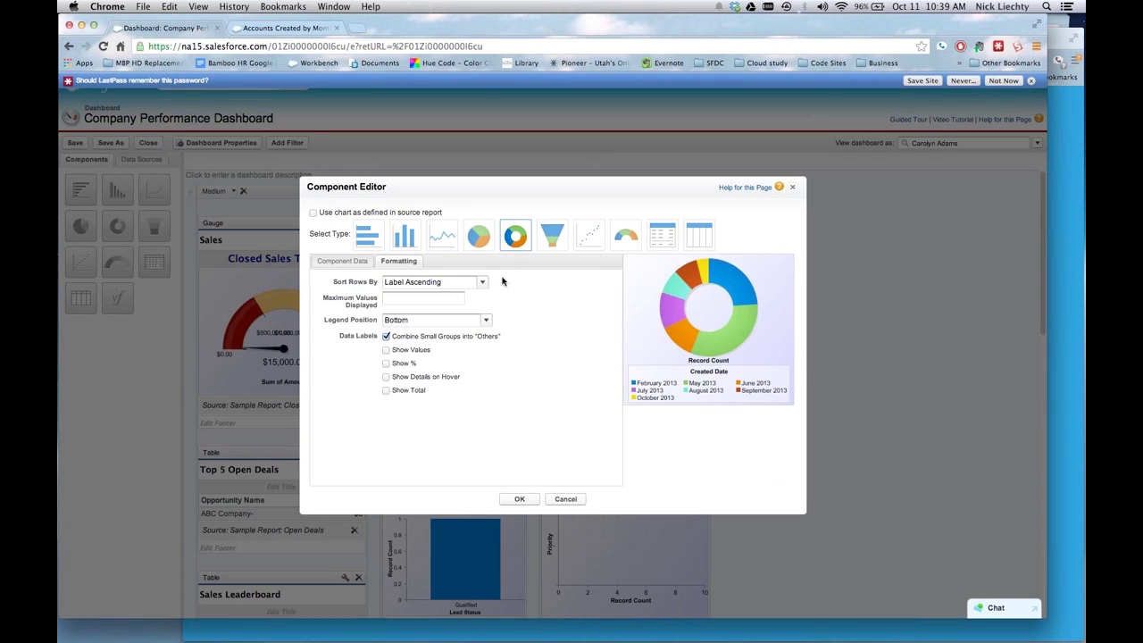
left_click(360, 261)
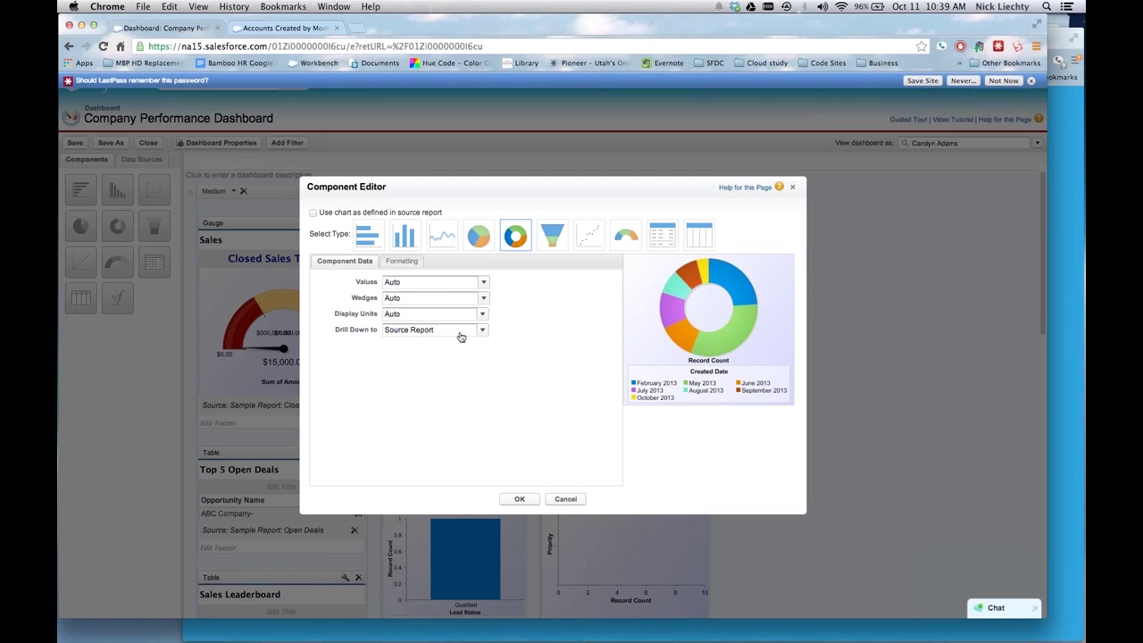
Step: Open the chart editor of the Accounts Created by Month report and examine its chart data and formatting settings
left_click(283, 28)
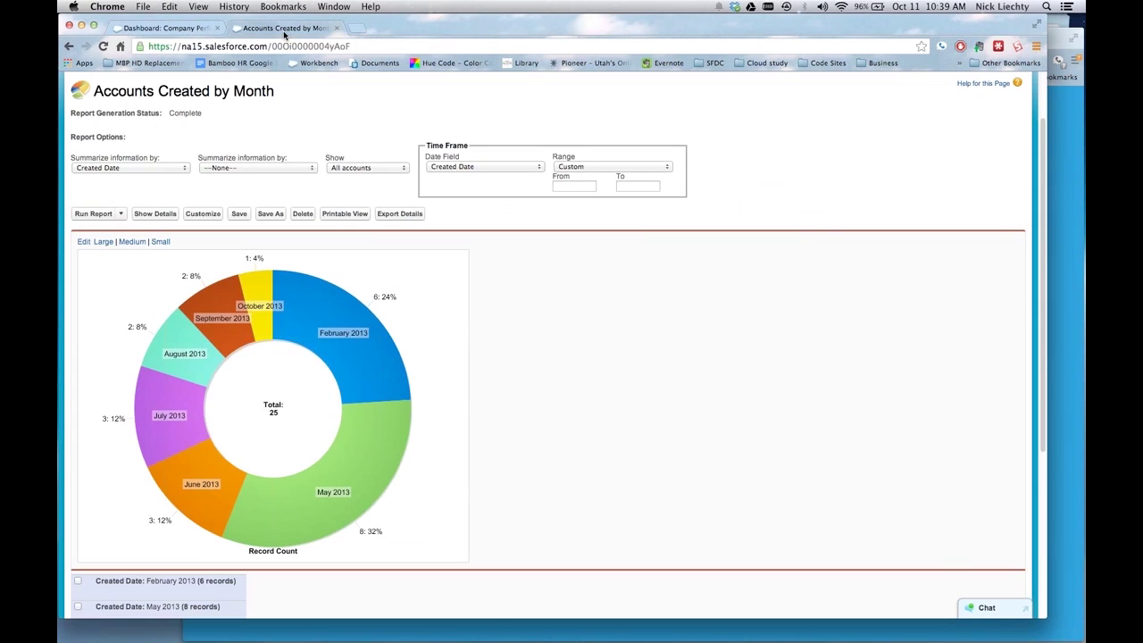
left_click(83, 241)
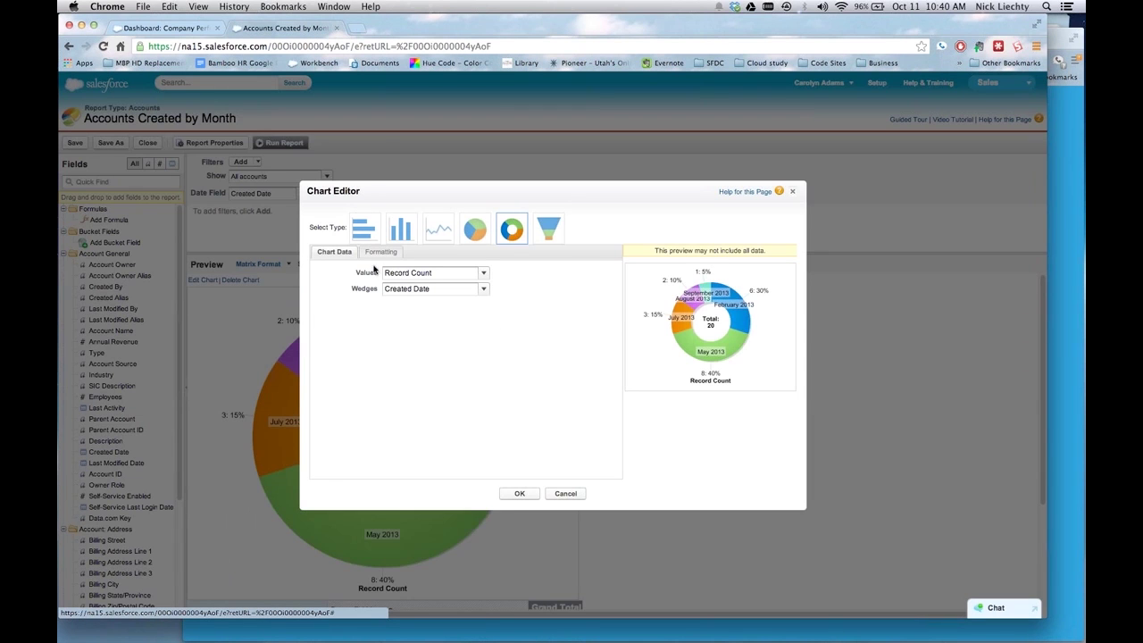
left_click(373, 255)
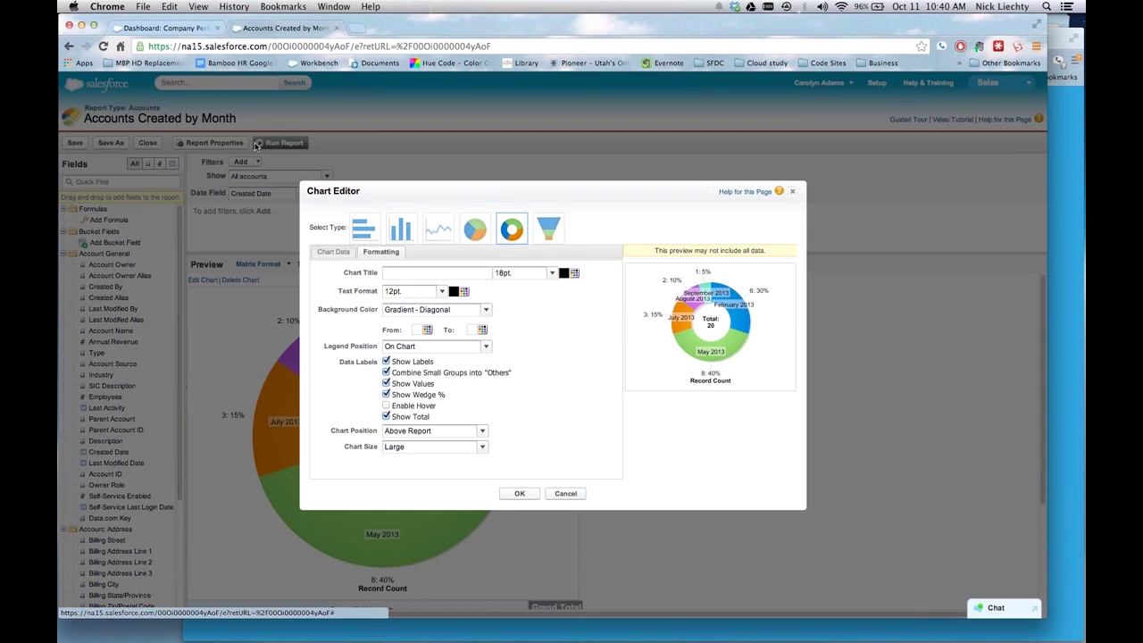
Step: Make the Accounts Created by Month component use the chart as defined in the source report, then save and close the dashboard
left_click(152, 31)
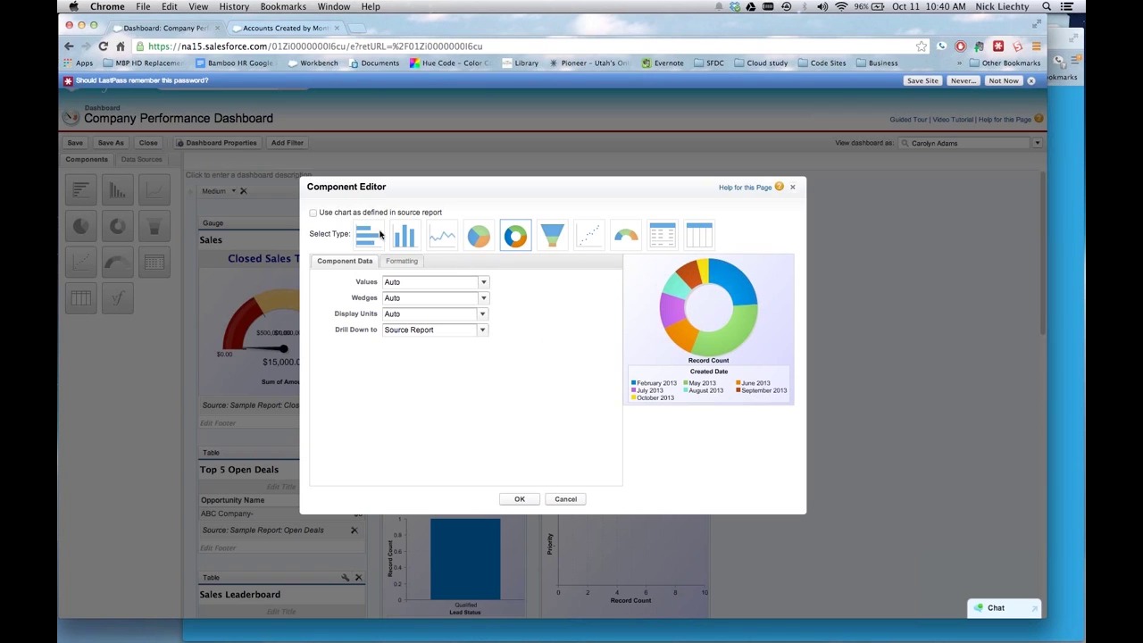
left_click(312, 214)
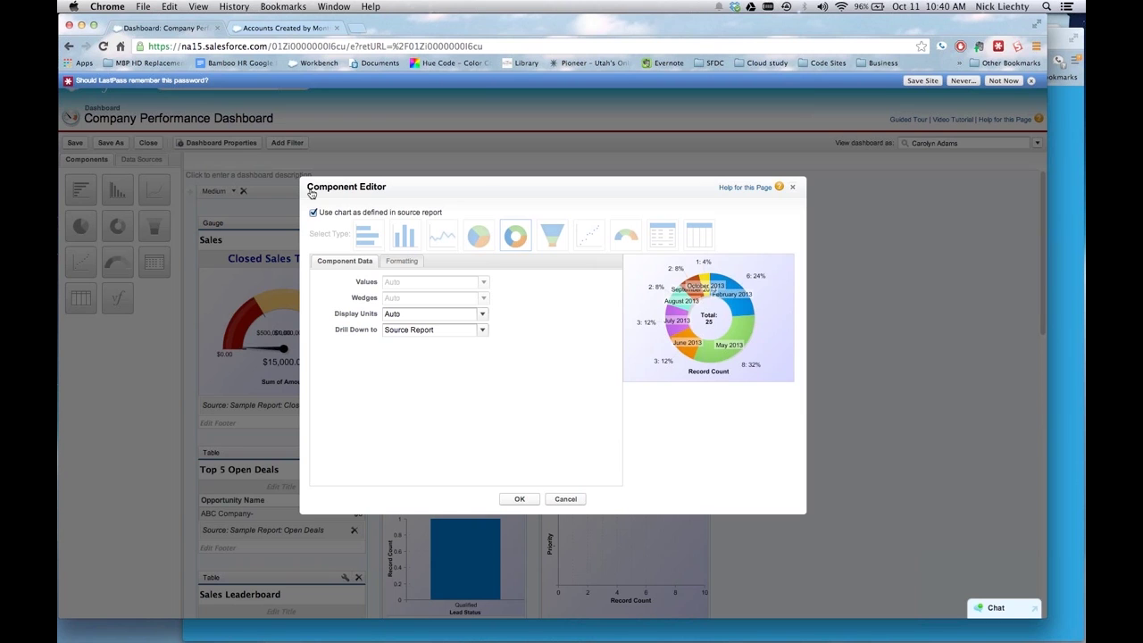
left_click(258, 32)
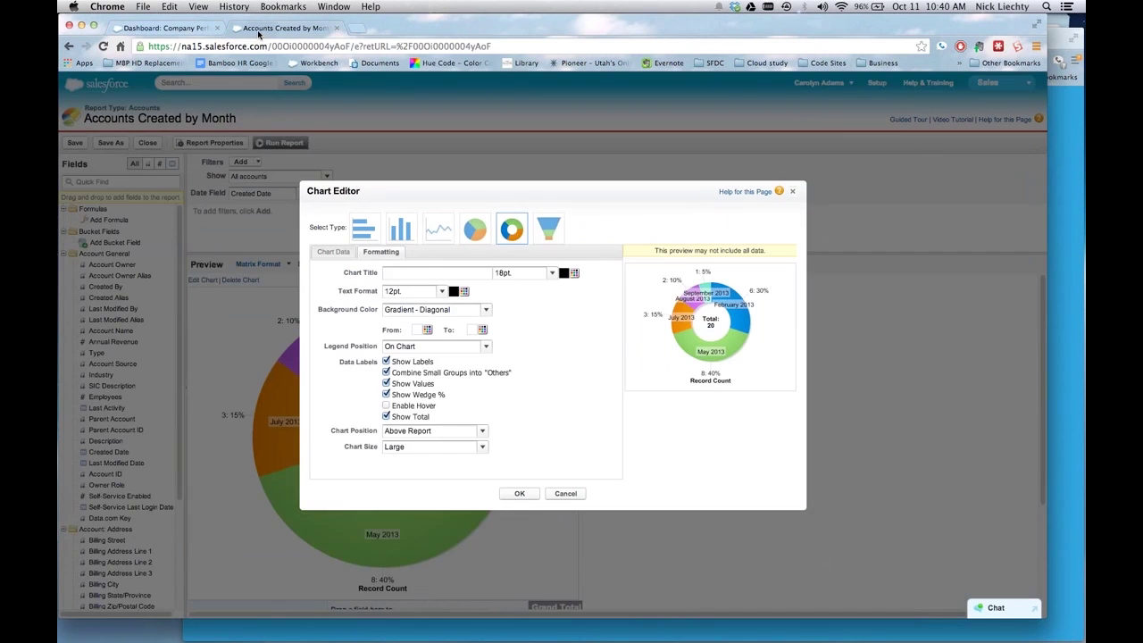
left_click(184, 31)
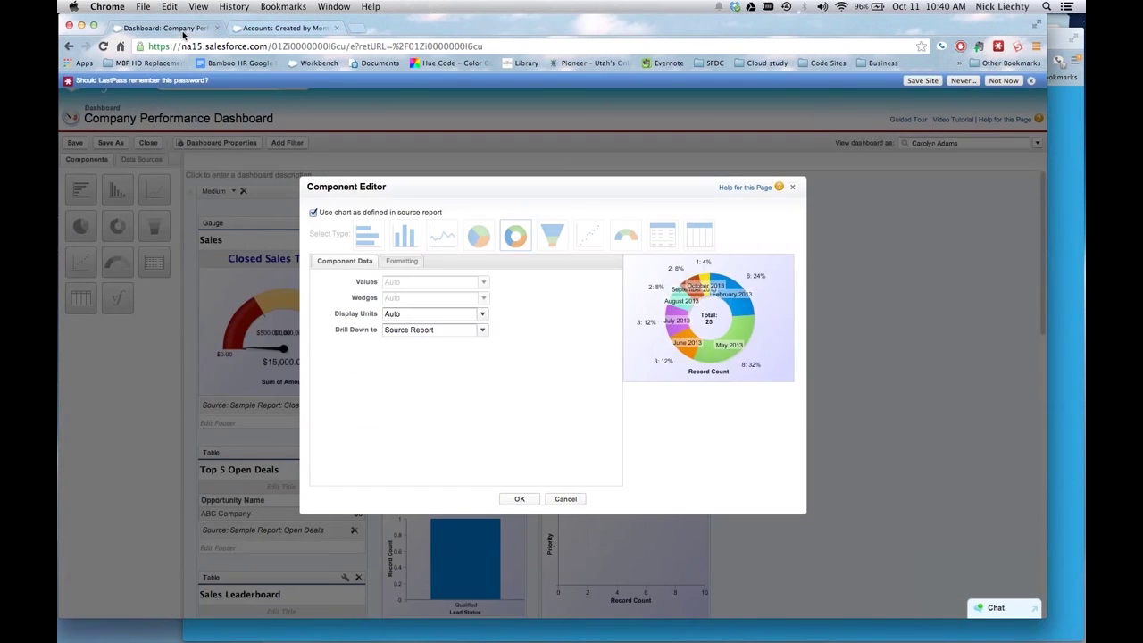
left_click(515, 499)
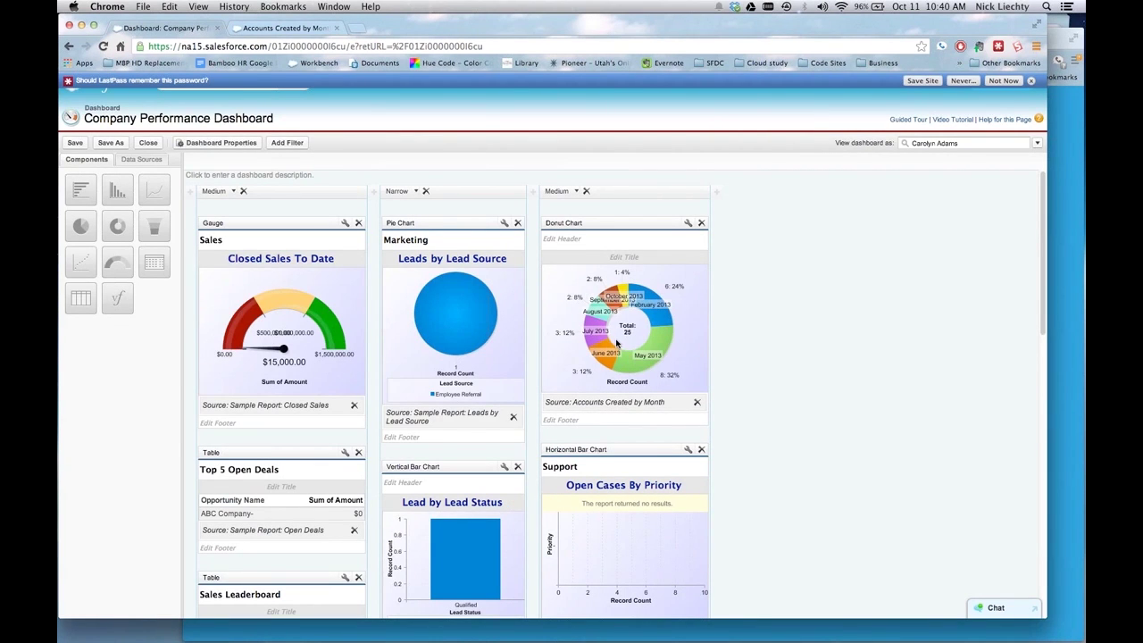
left_click(150, 143)
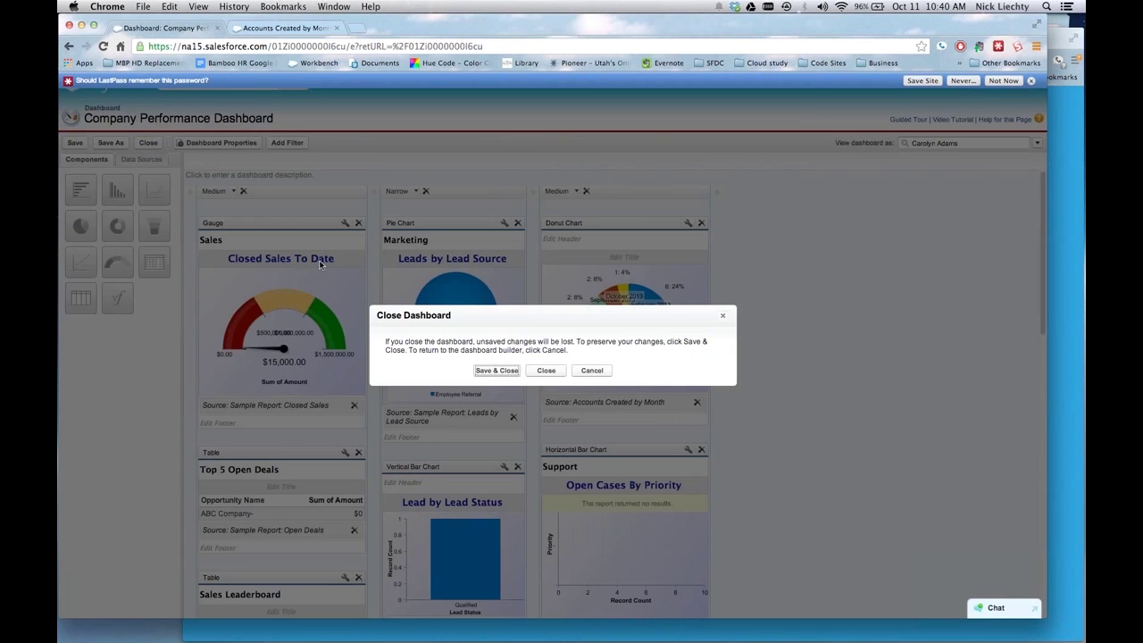
left_click(497, 371)
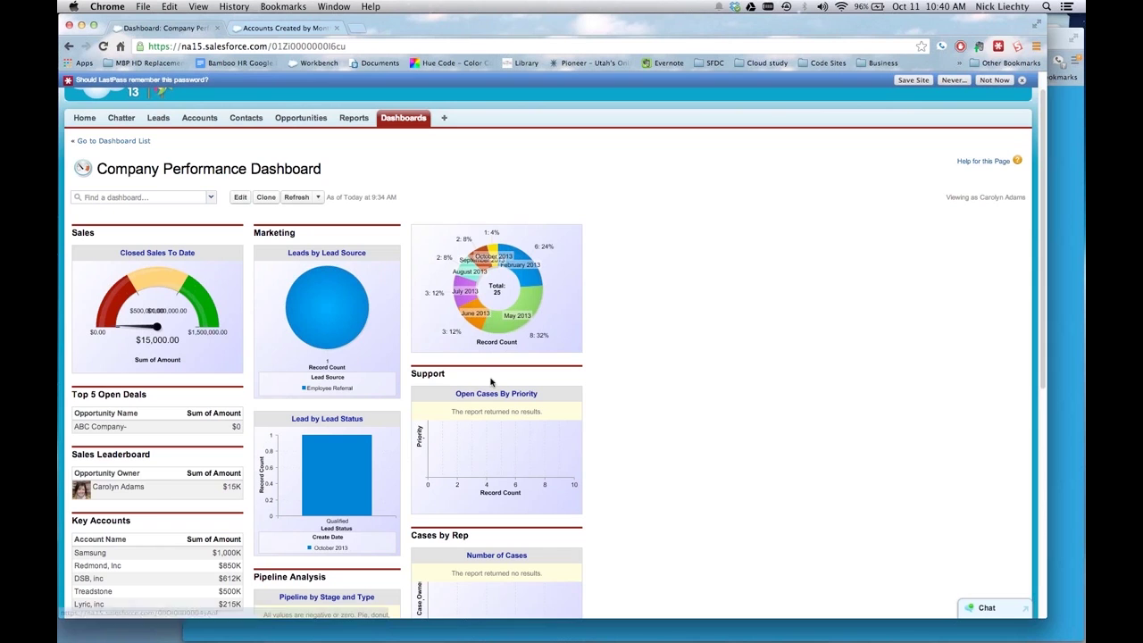
Step: Reopen the dashboard for editing and give the donut chart the header "Support" and the title "Accounts Created"
left_click(240, 197)
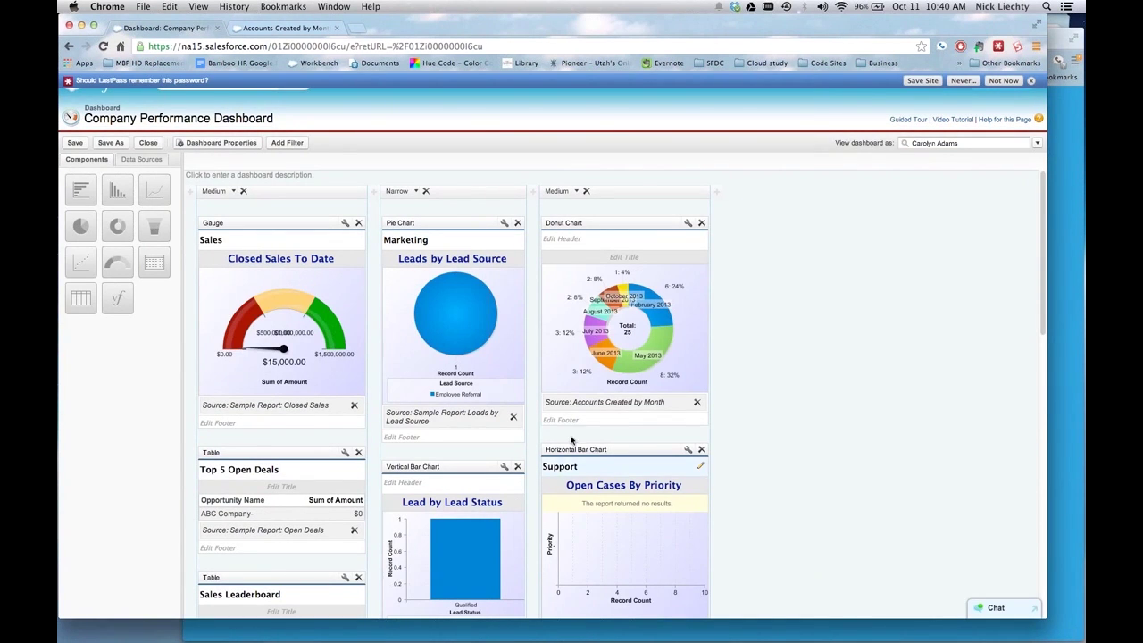
left_click(585, 241)
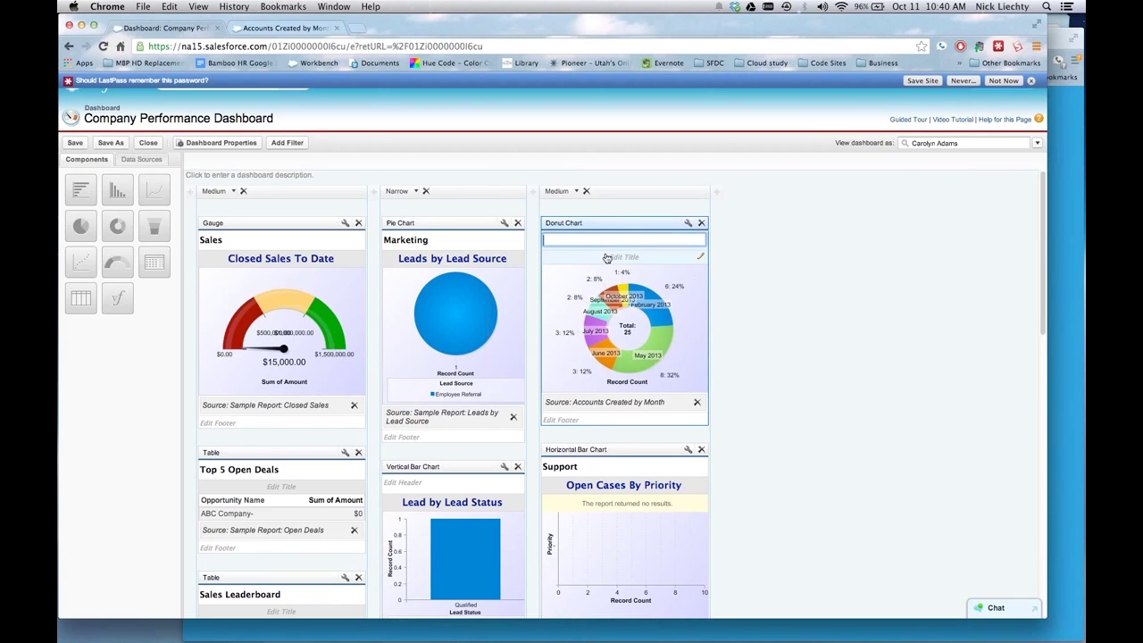
type("Support")
left_click(624, 257)
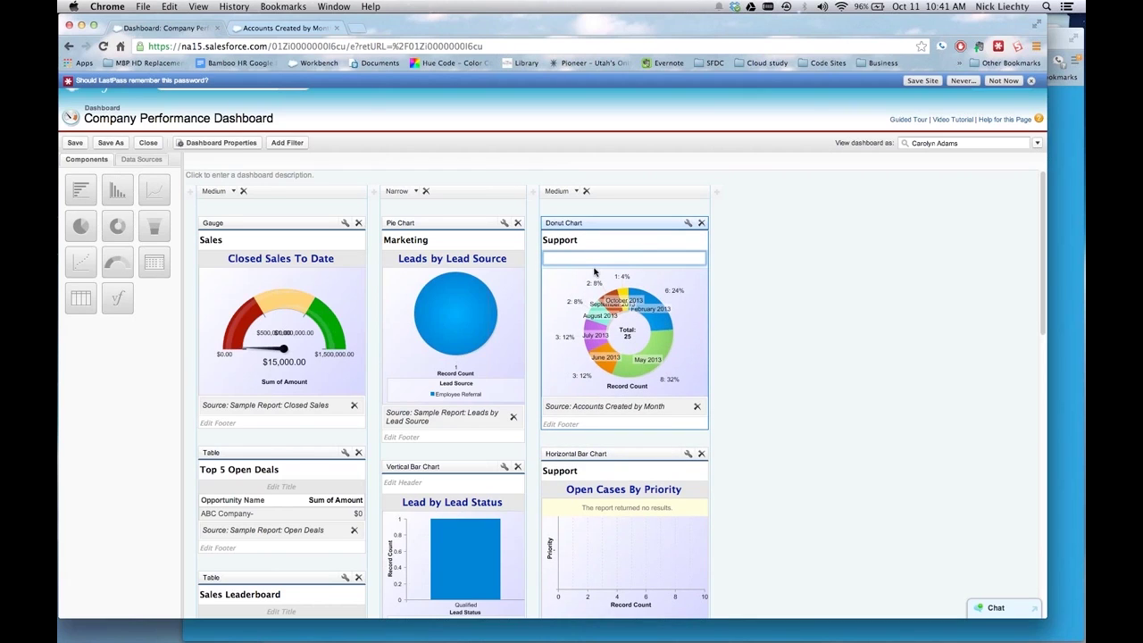
type("Accounts Created")
Step: Clear the "Support" header from the Open Cases By Priority component, then save and close the dashboard and review it
left_click(602, 466)
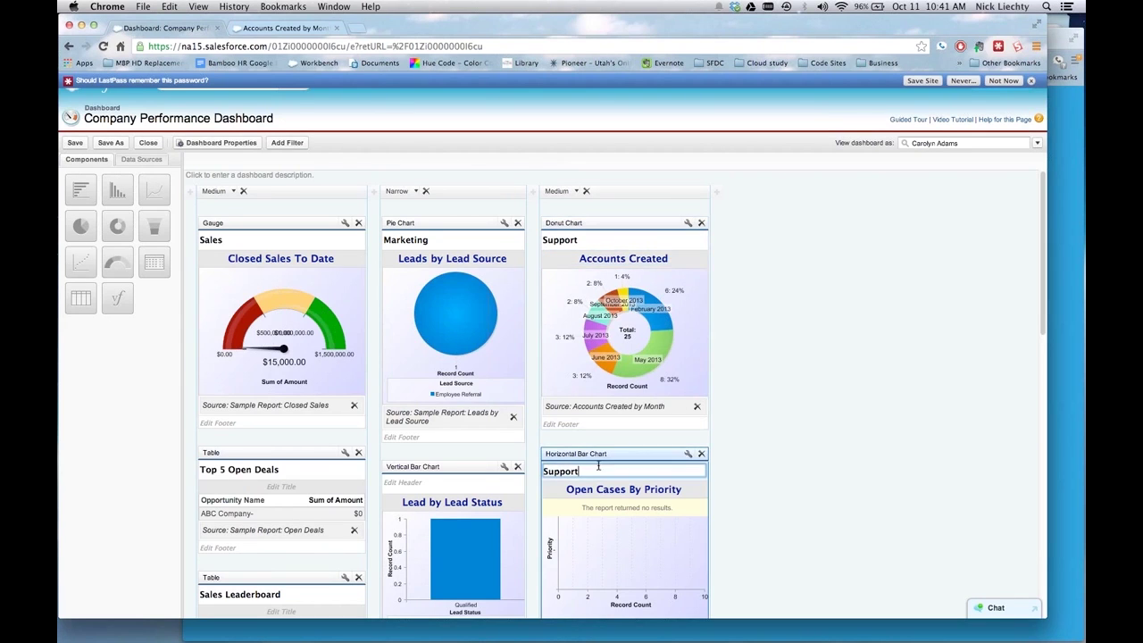
key("Delete")
key("Delete")
key("Delete")
key("Delete")
key("Delete")
left_click(145, 143)
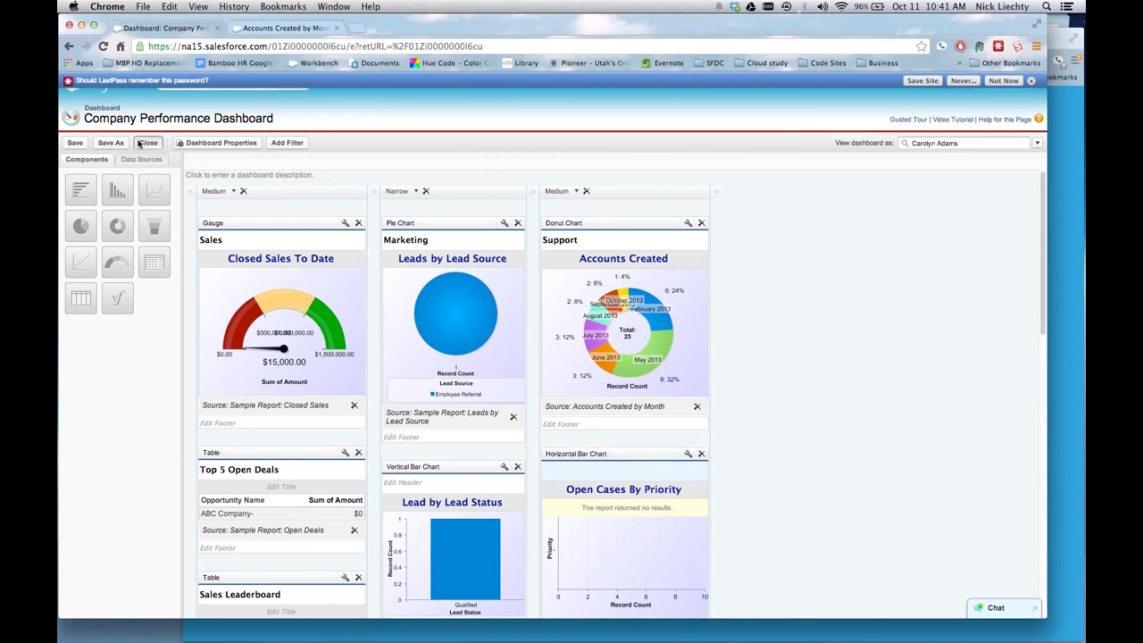
left_click(497, 370)
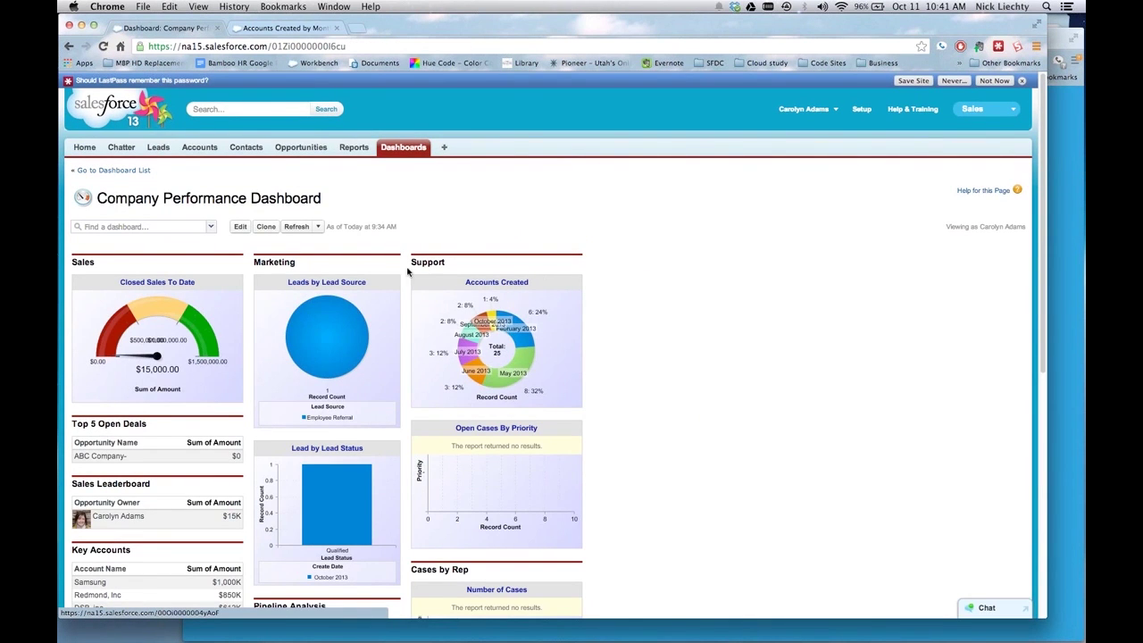
scroll(634, 384, "down", 3)
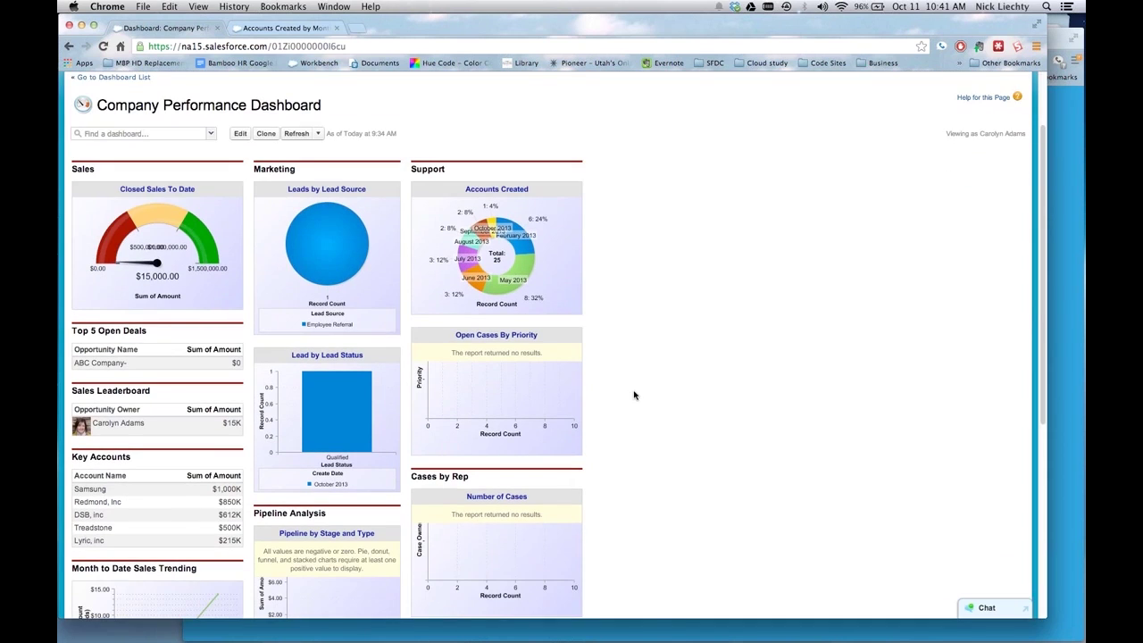
scroll(633, 395, "up", 3)
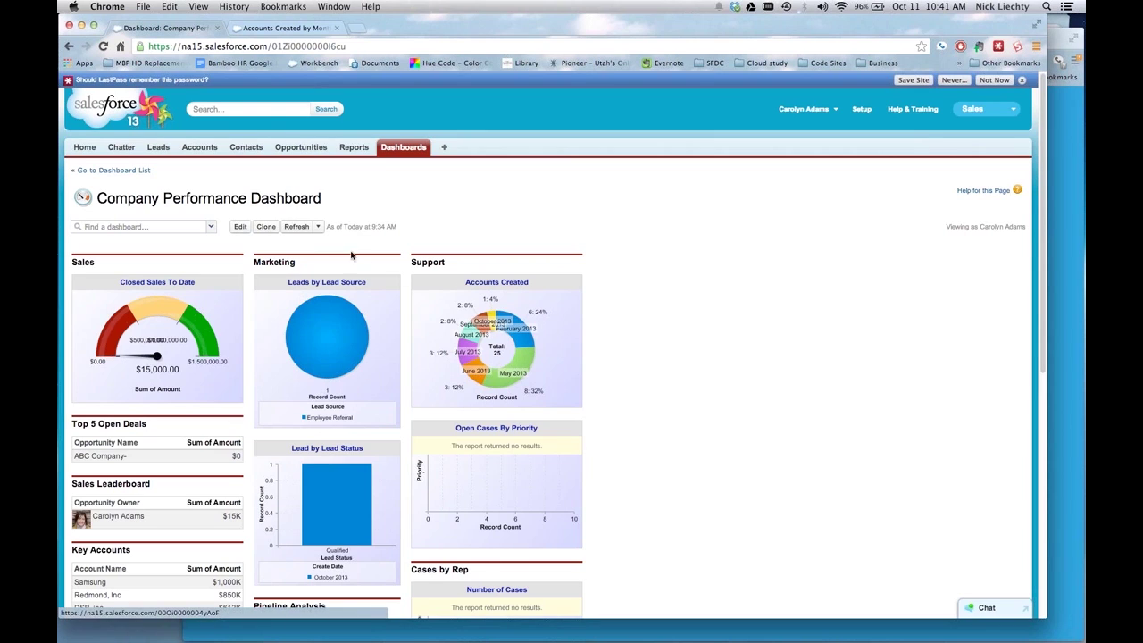
Step: Edit the dashboard to run as the logged-in user and let authorized users change the running user
left_click(240, 228)
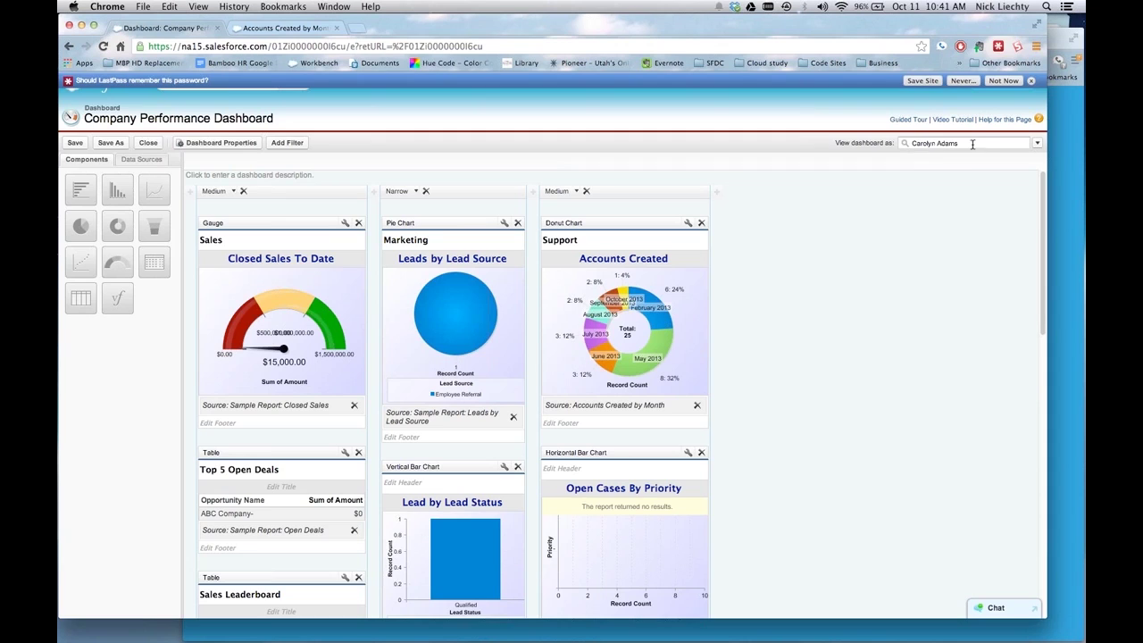
left_click(1036, 144)
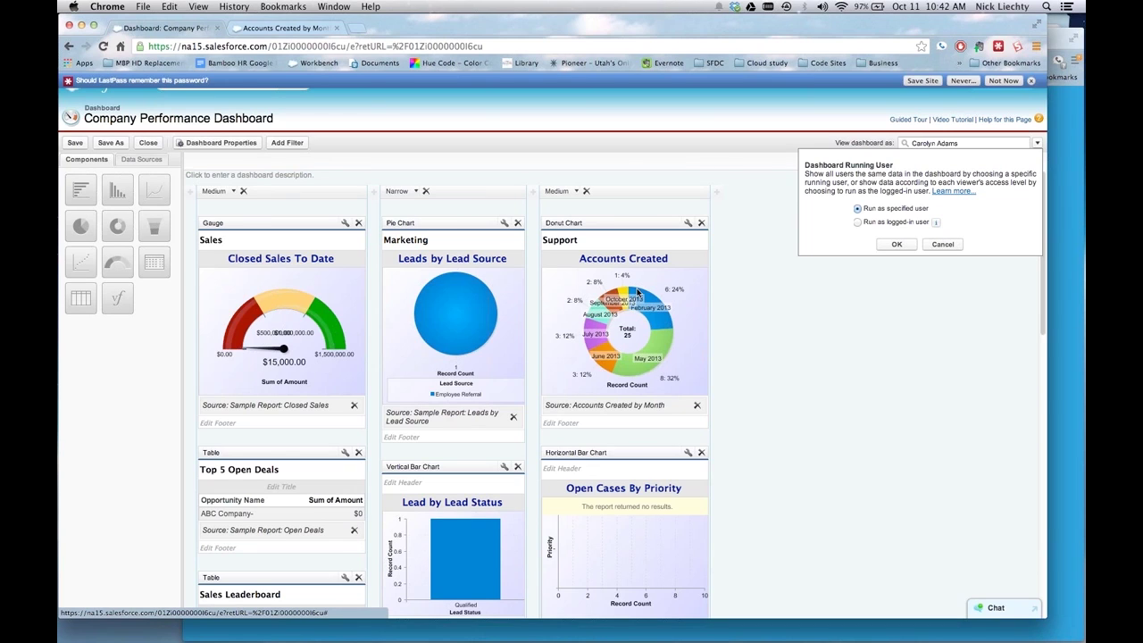
left_click(857, 222)
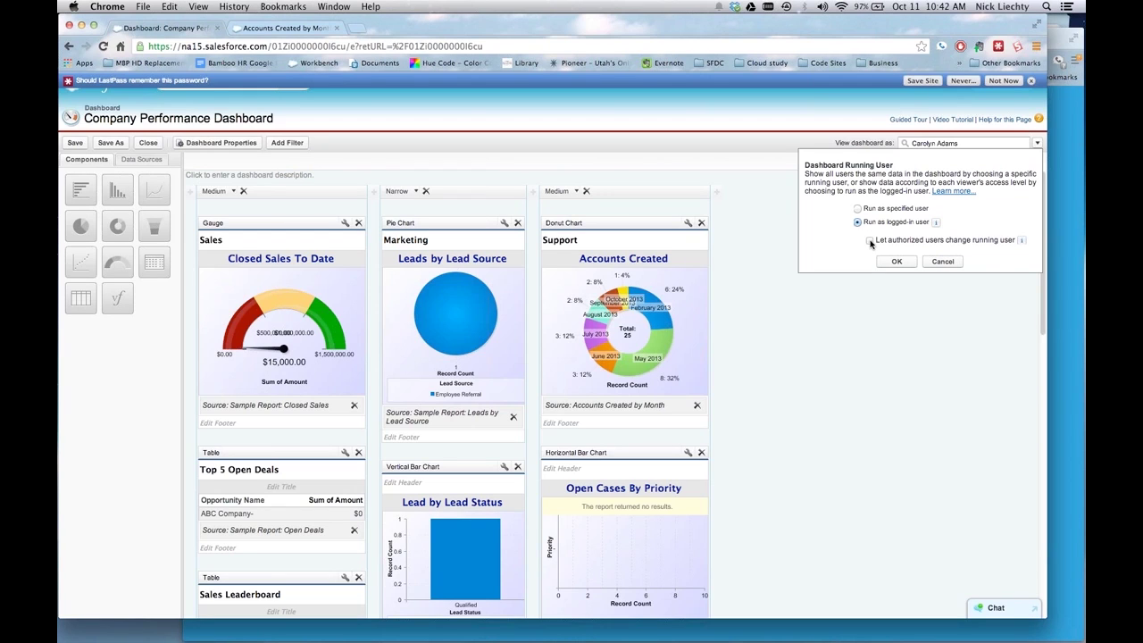
left_click(869, 241)
left_click(896, 261)
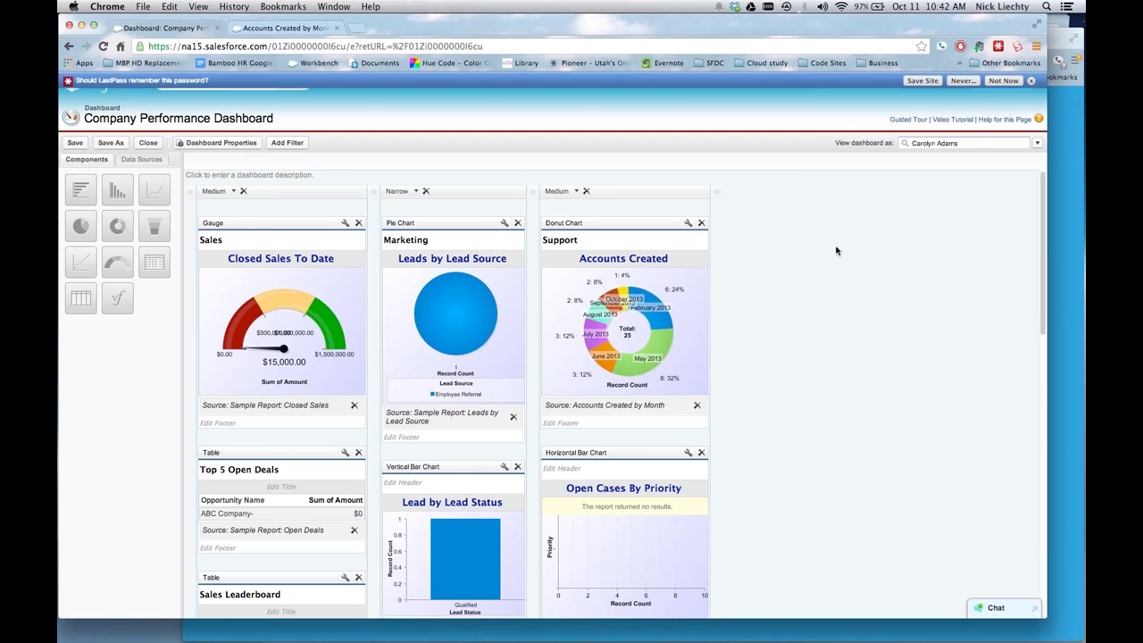
left_click(1036, 144)
left_click(946, 262)
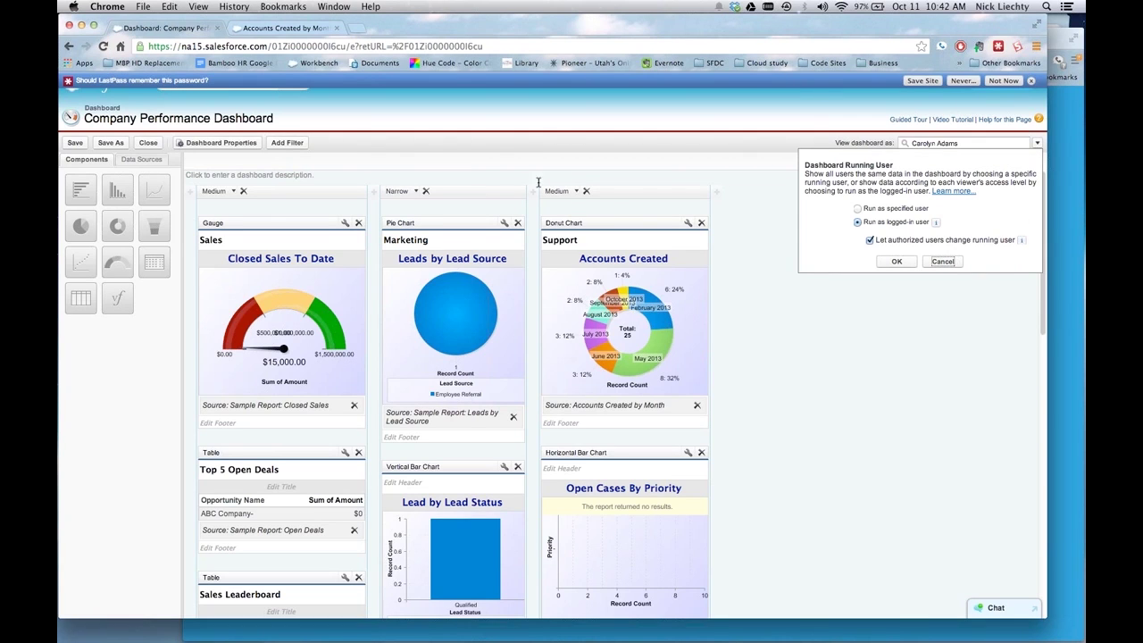
Step: Close the dashboard editor, saving the running user changes
left_click(158, 146)
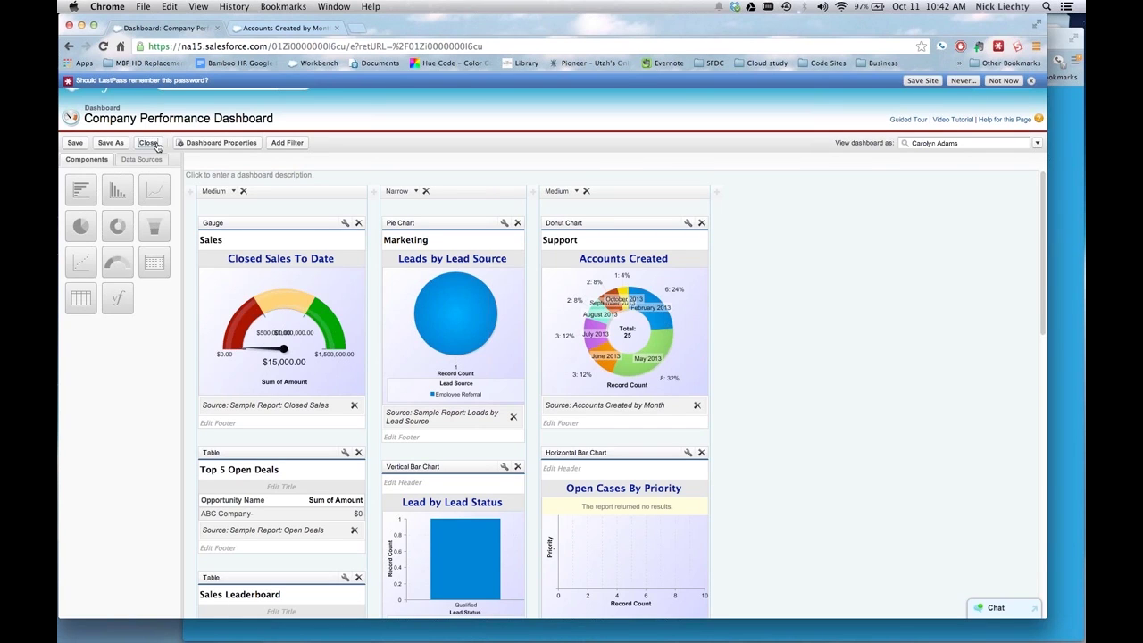
left_click(158, 146)
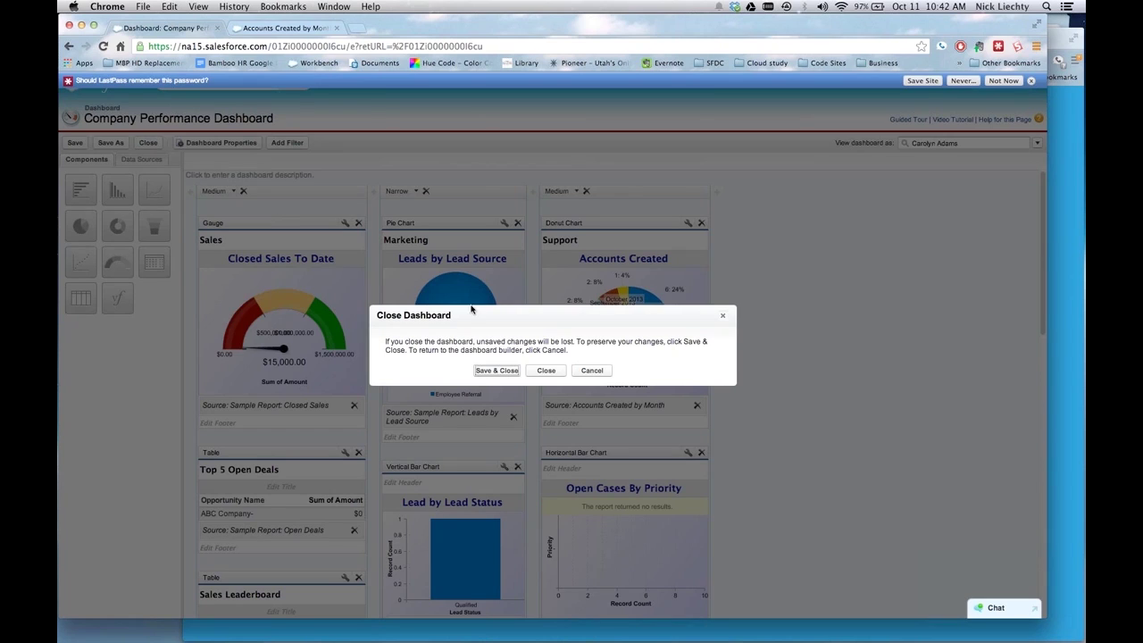
left_click(512, 375)
left_click(499, 376)
left_click(502, 373)
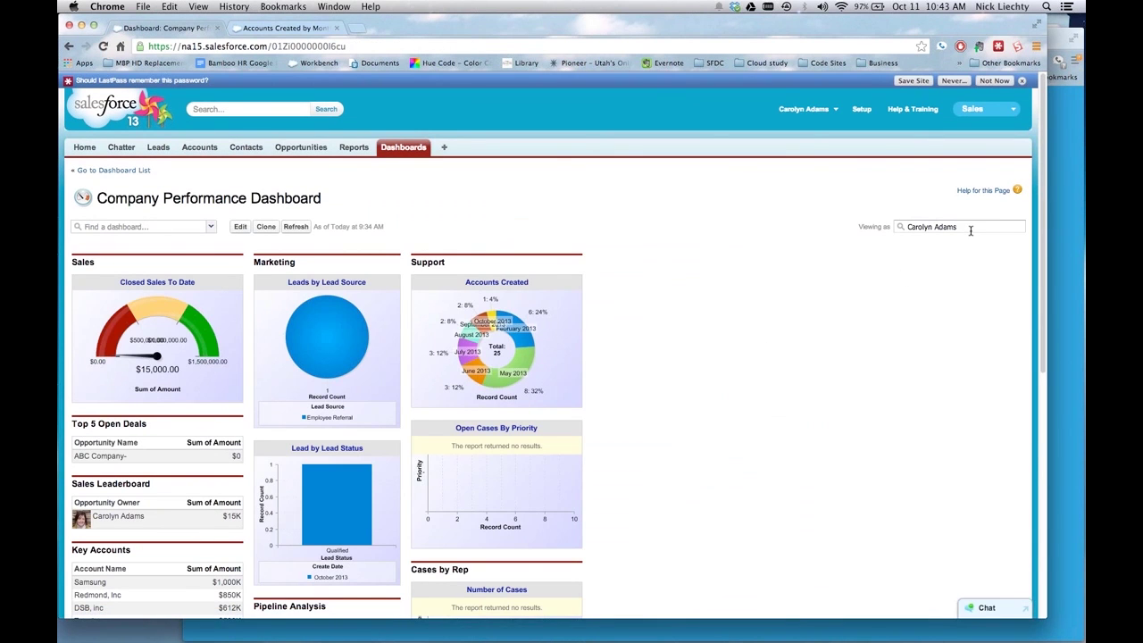
Step: Try to change which user the dashboard is viewed as, checking the open report and the user menu along the way
left_click(971, 230)
triple_click(902, 228)
key("BackSpace")
type("Ca")
left_click(294, 32)
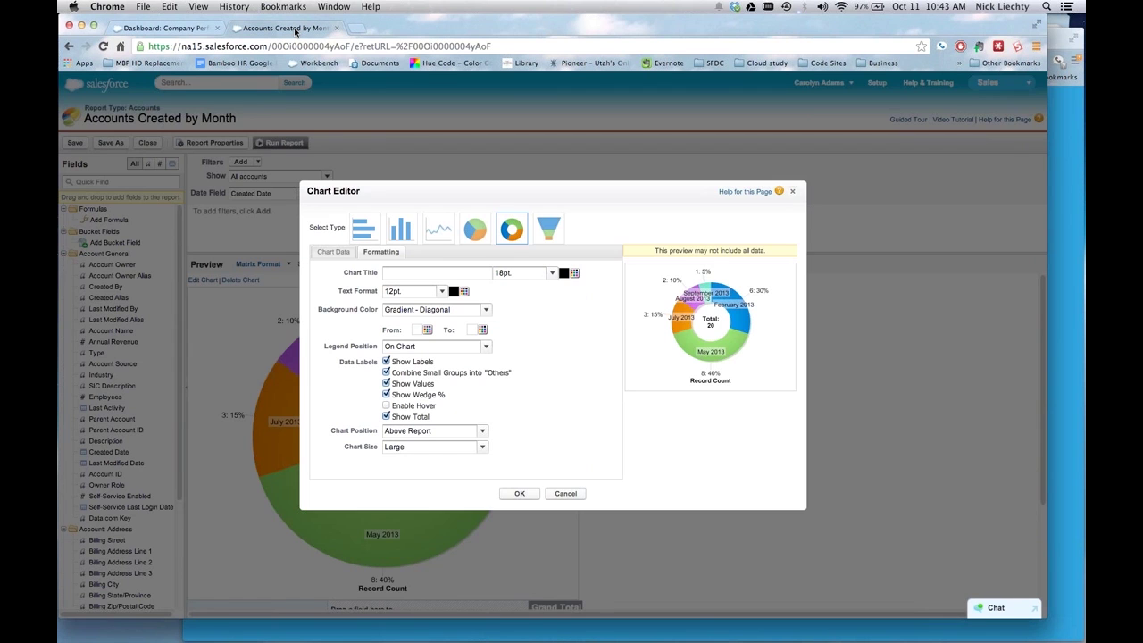
left_click(212, 28)
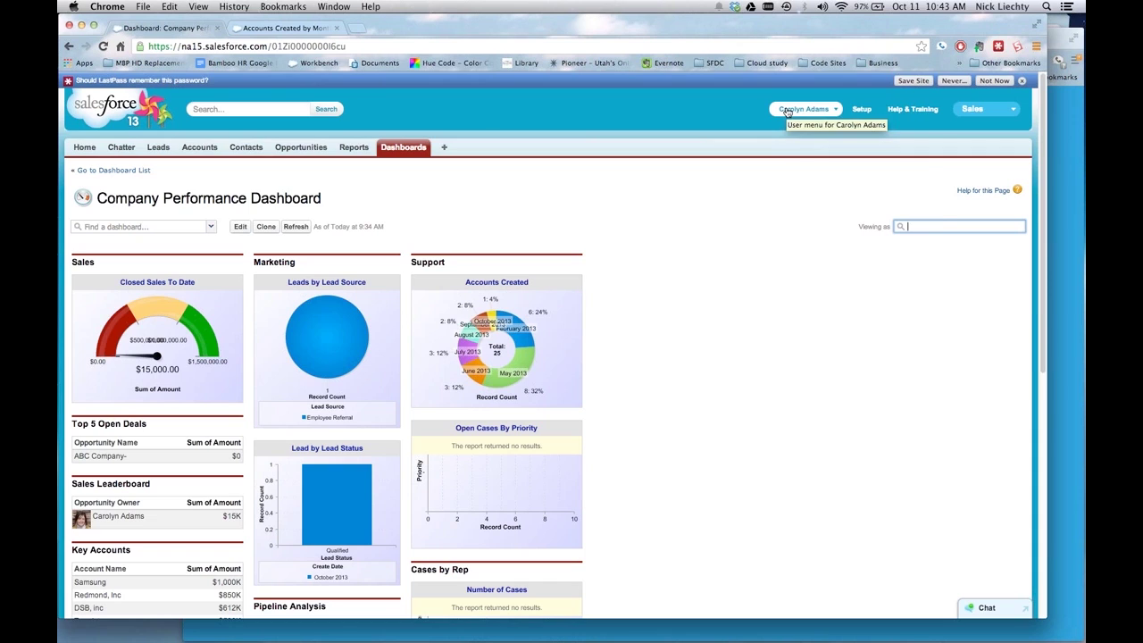
right_click(785, 110)
key("Escape")
left_click(789, 113)
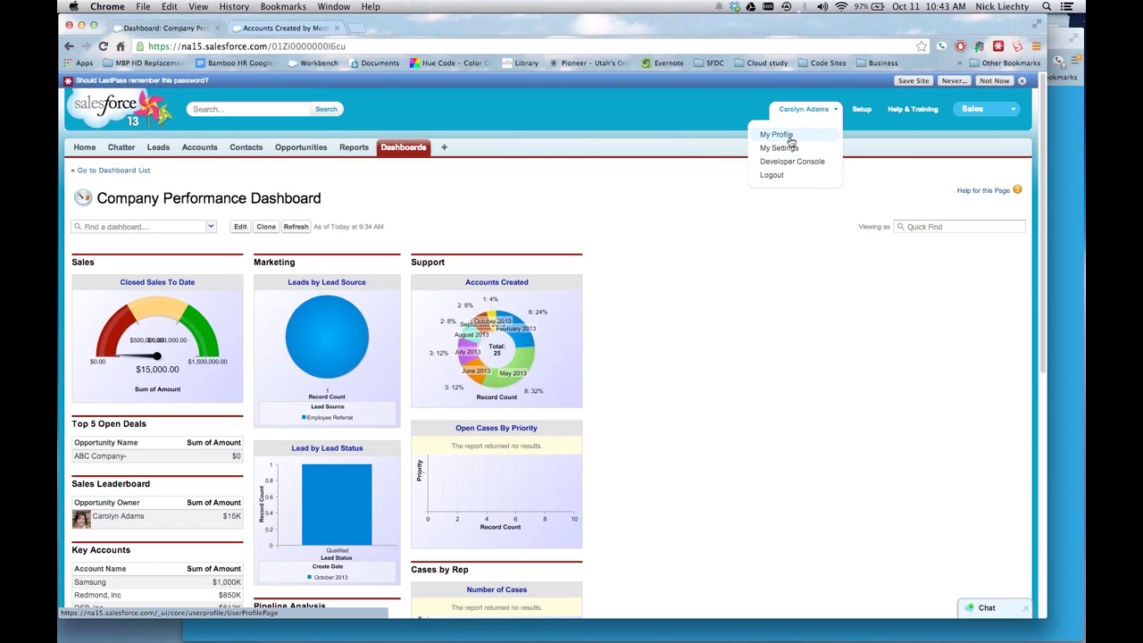
left_click(783, 269)
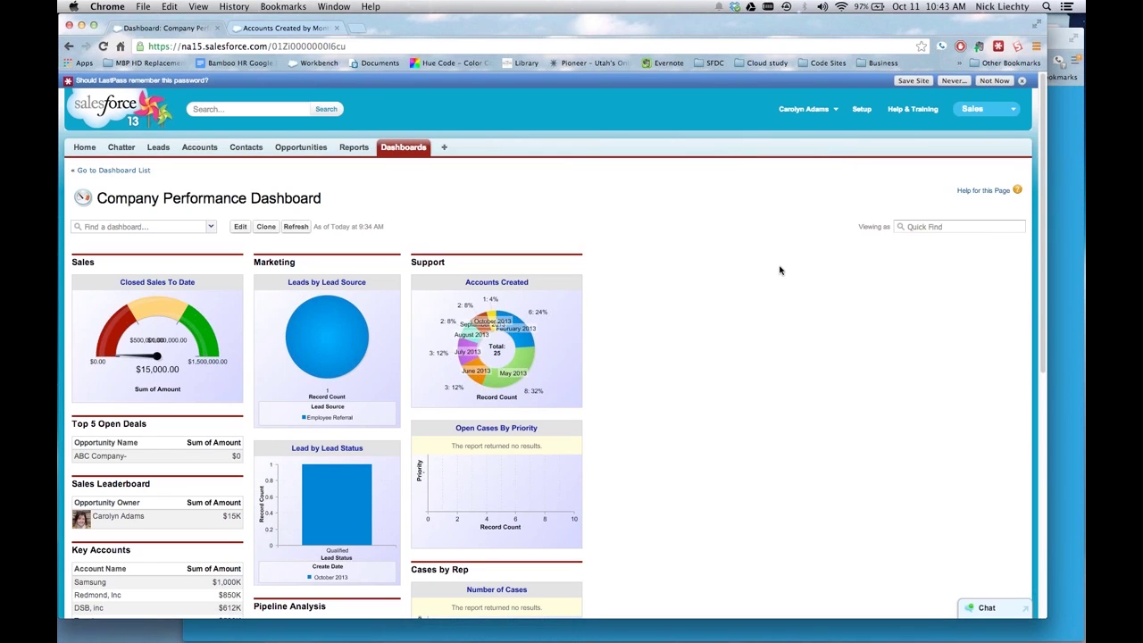
left_click(923, 229)
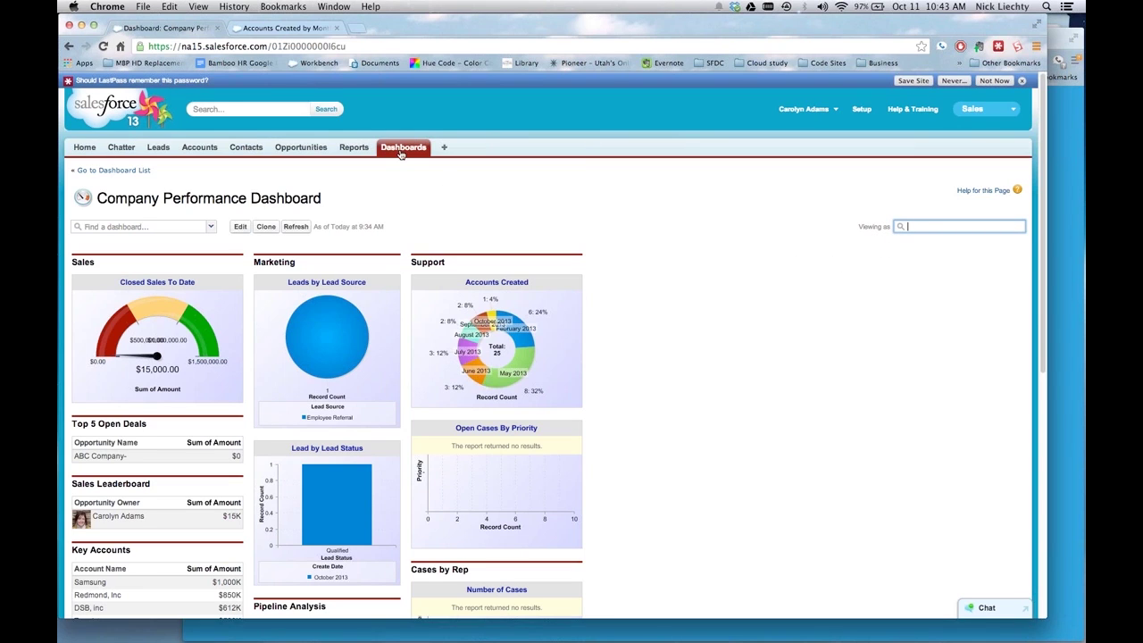
Step: Edit the Company Performance Dashboard and start a new dashboard filter on the Account: Created Date field
left_click(243, 227)
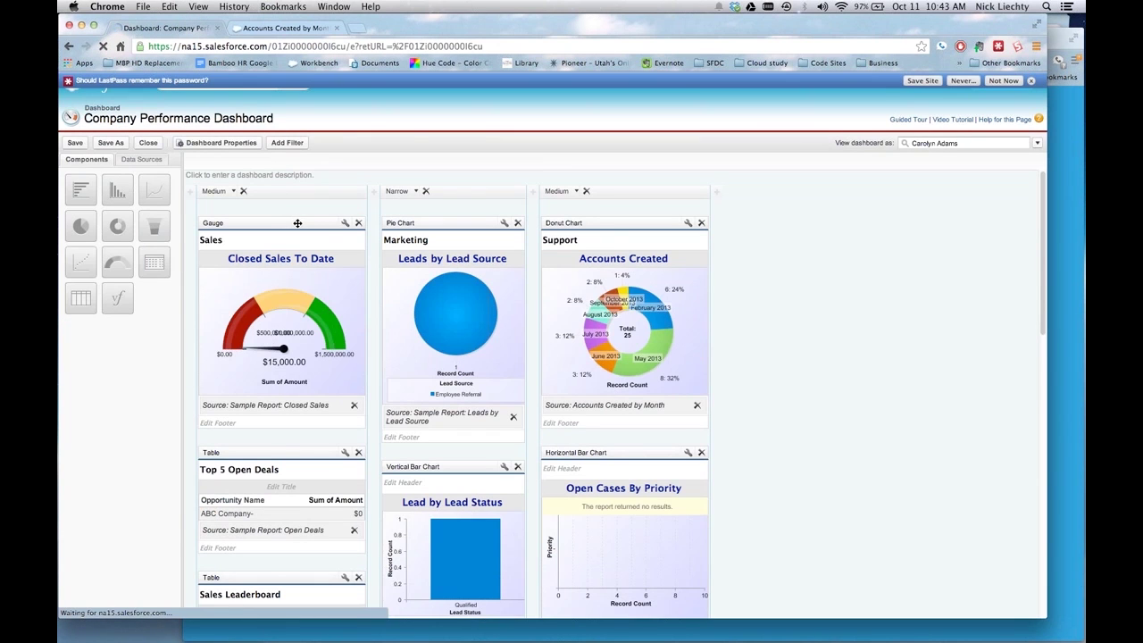
left_click(303, 145)
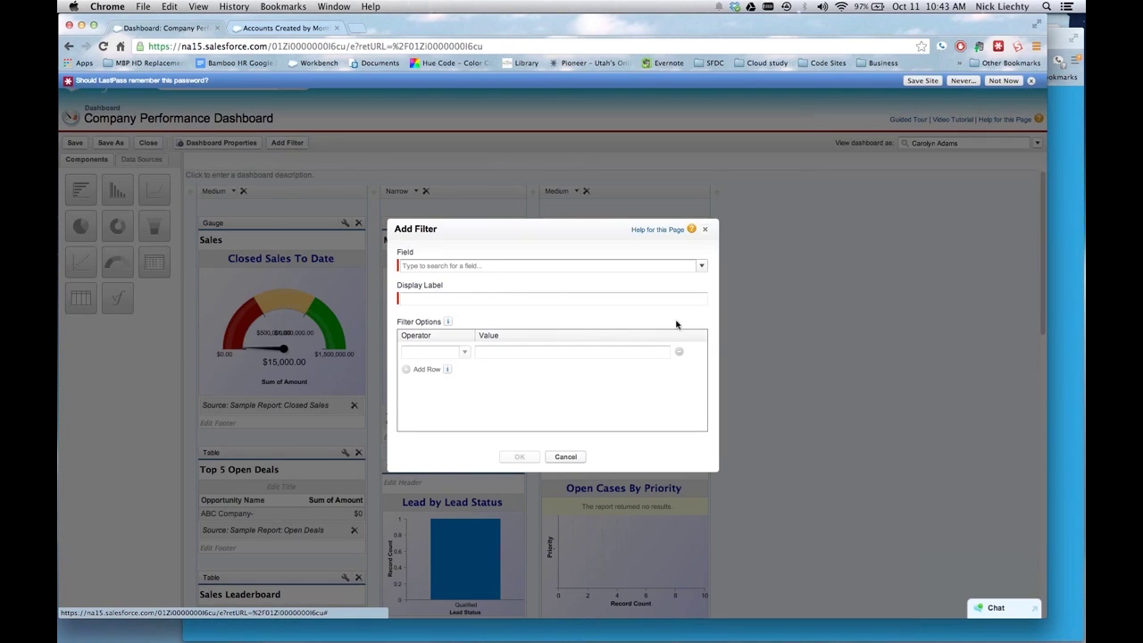
left_click(701, 266)
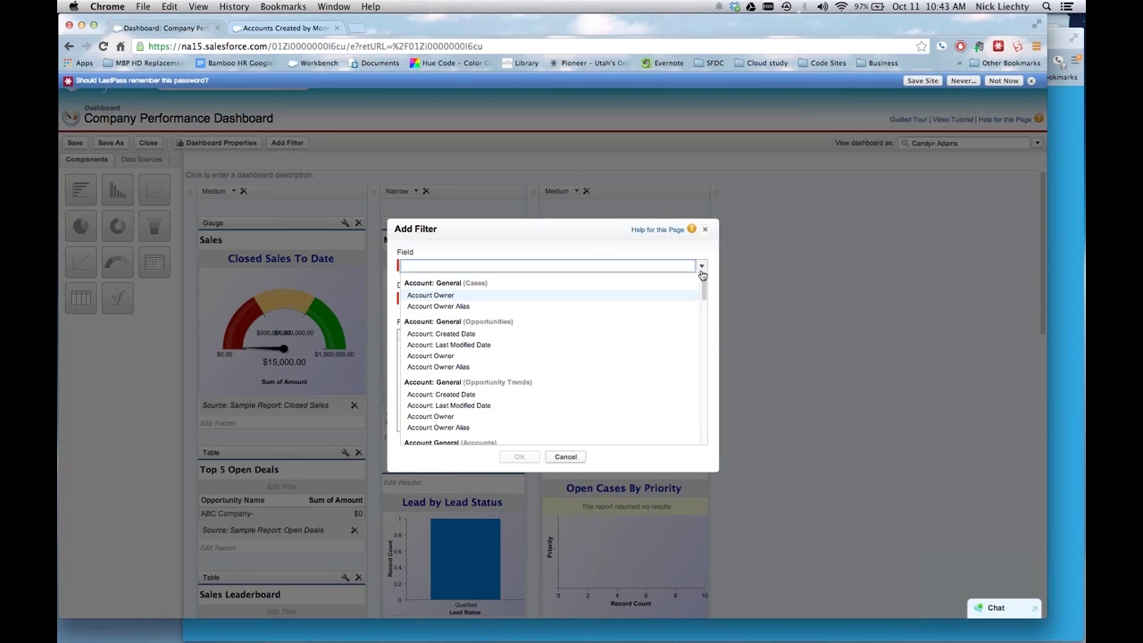
left_click(543, 332)
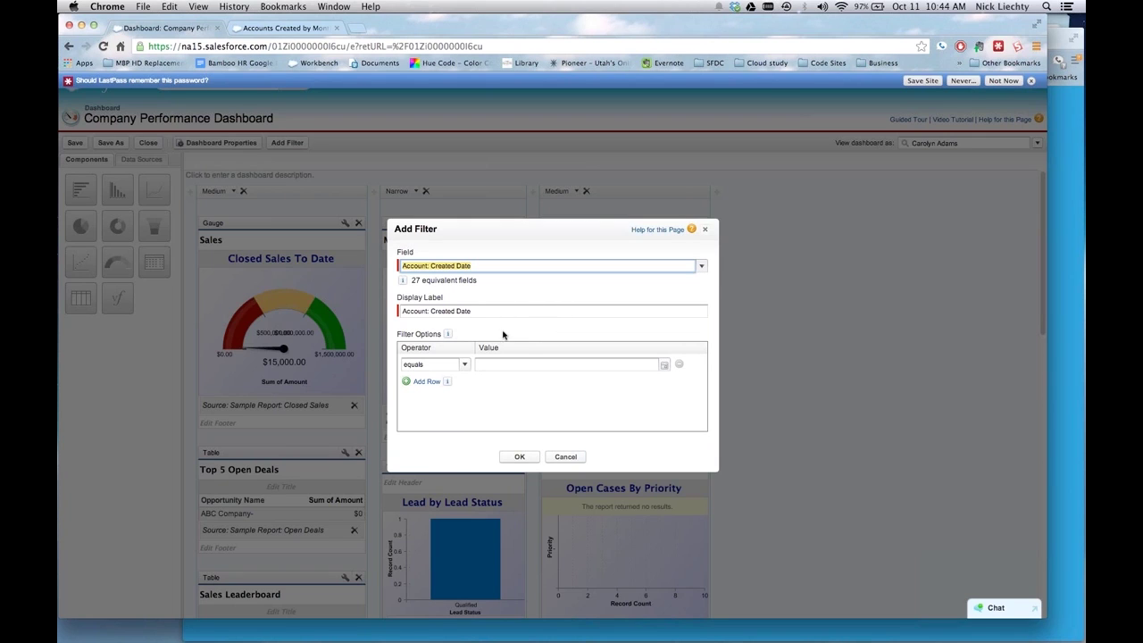
Step: Give the filter one option, less or equal 8/11/2013, and add it to the dashboard
left_click(463, 365)
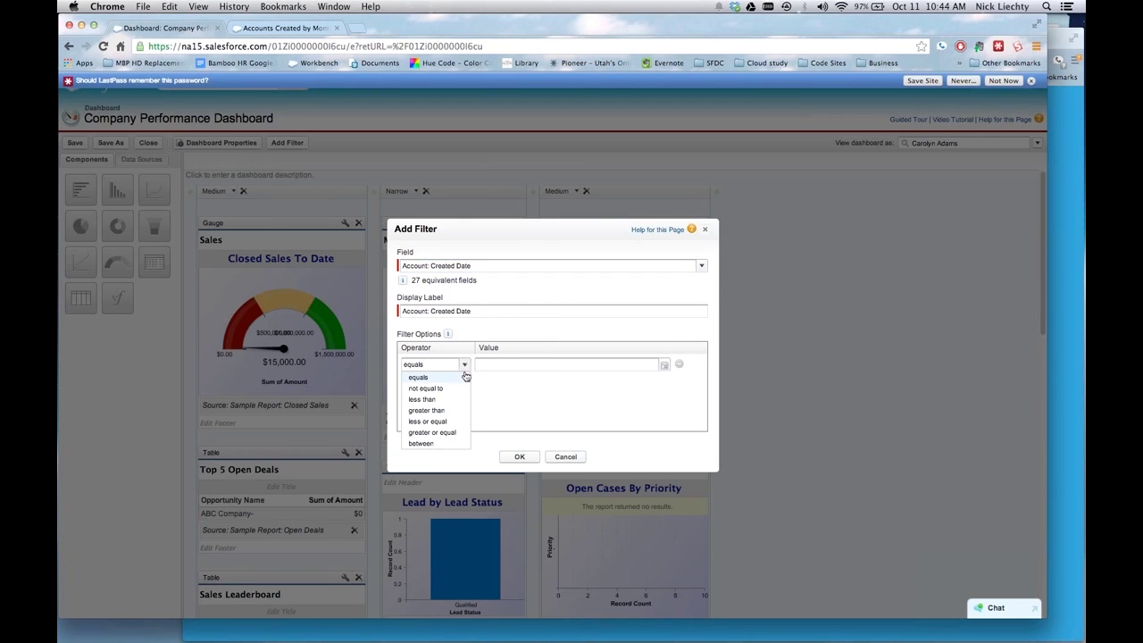
left_click(458, 423)
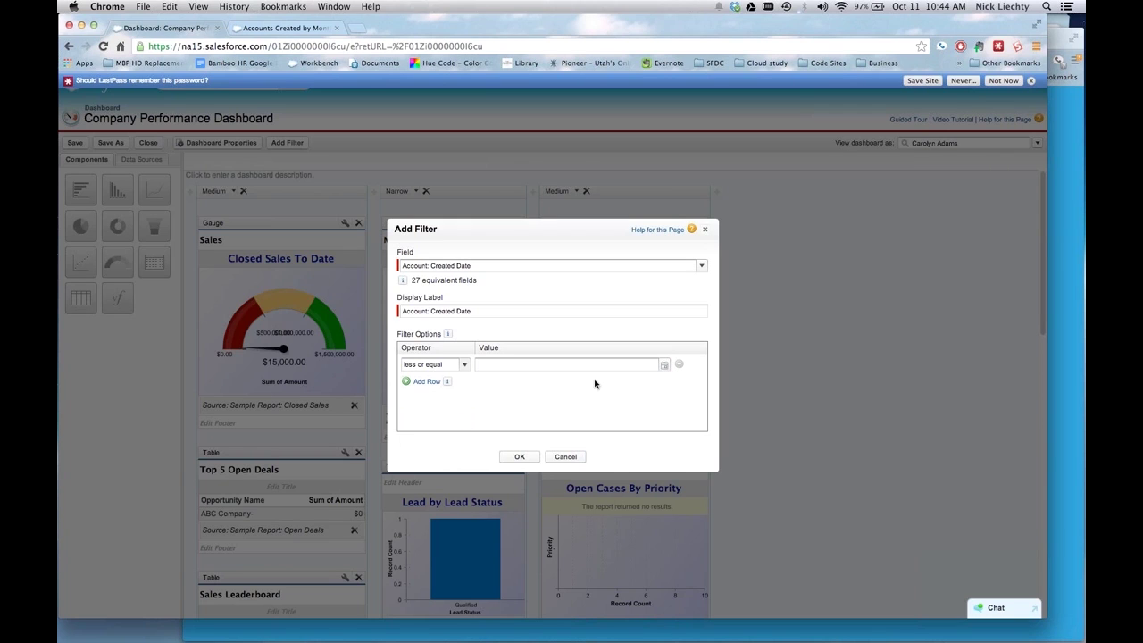
left_click(664, 365)
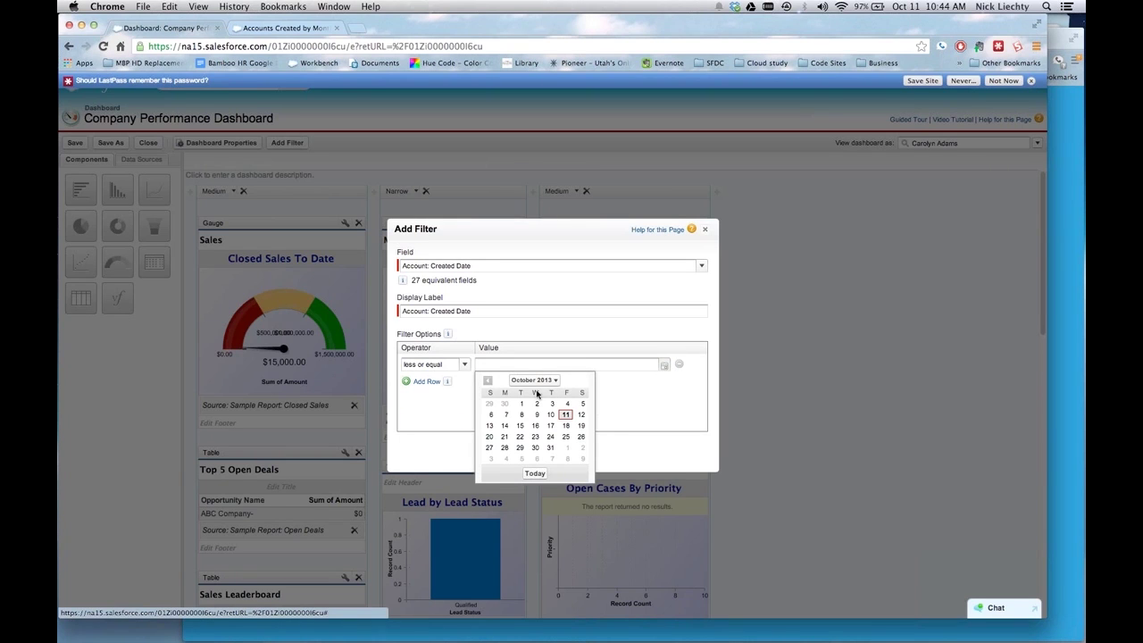
left_click(490, 380)
left_click(490, 380)
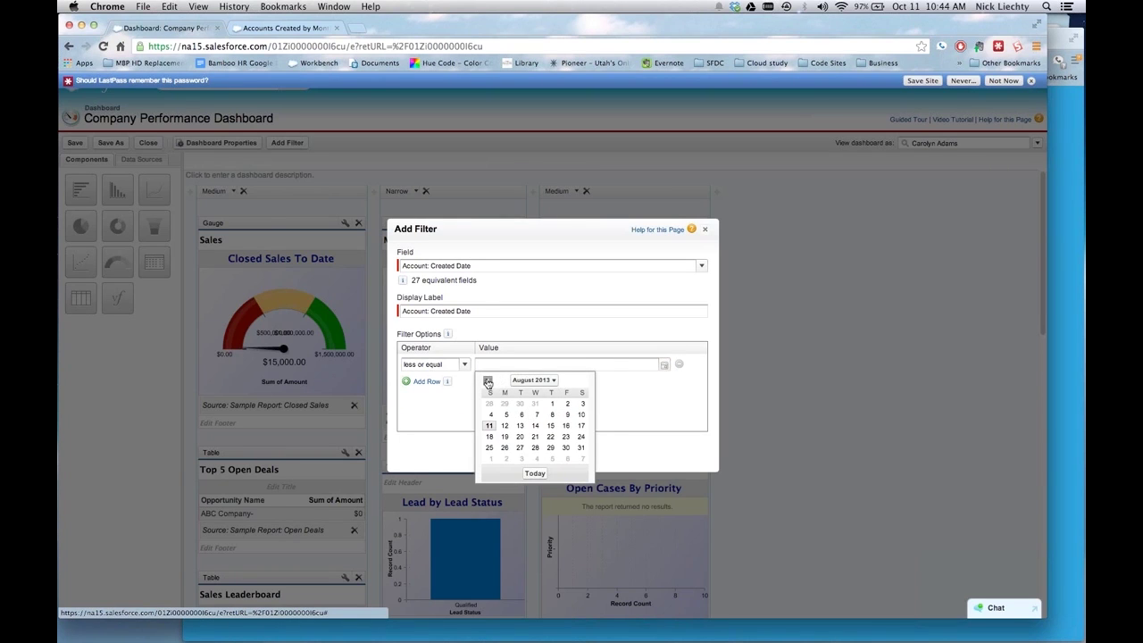
left_click(489, 426)
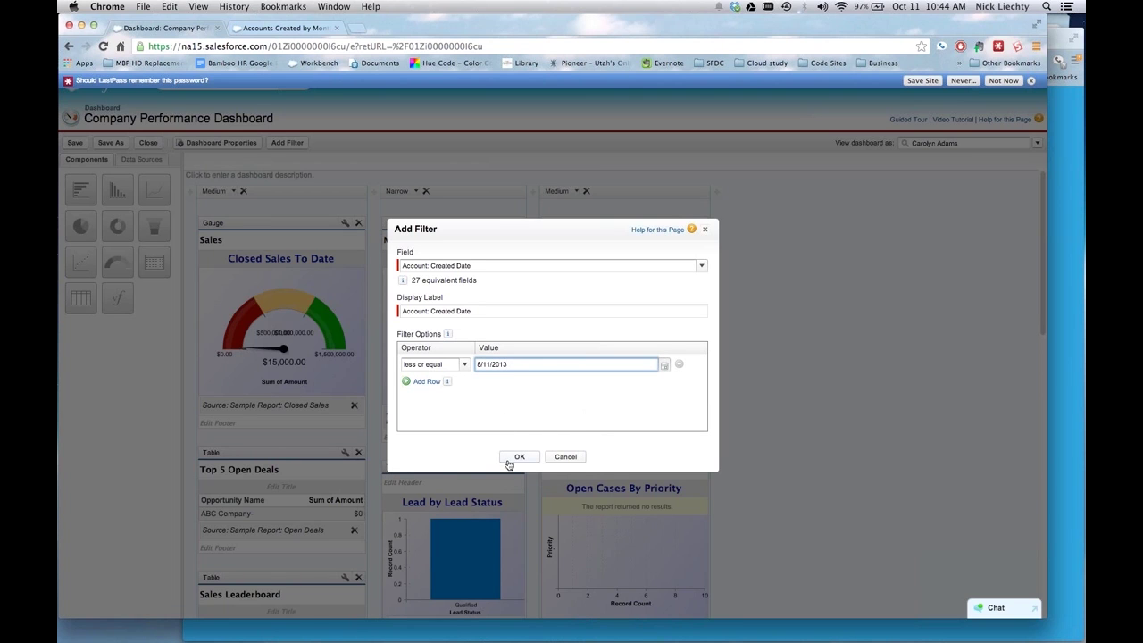
left_click(520, 458)
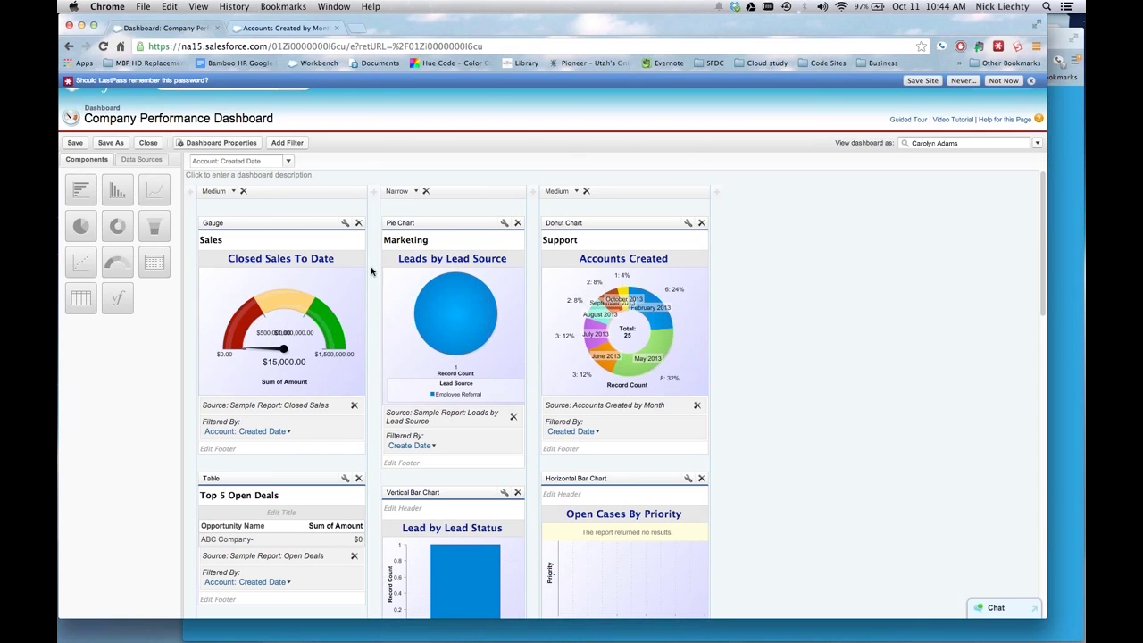
Step: Save and close the dashboard, then filter it by Account: Created Date less or equal 8/11/2013
left_click(147, 143)
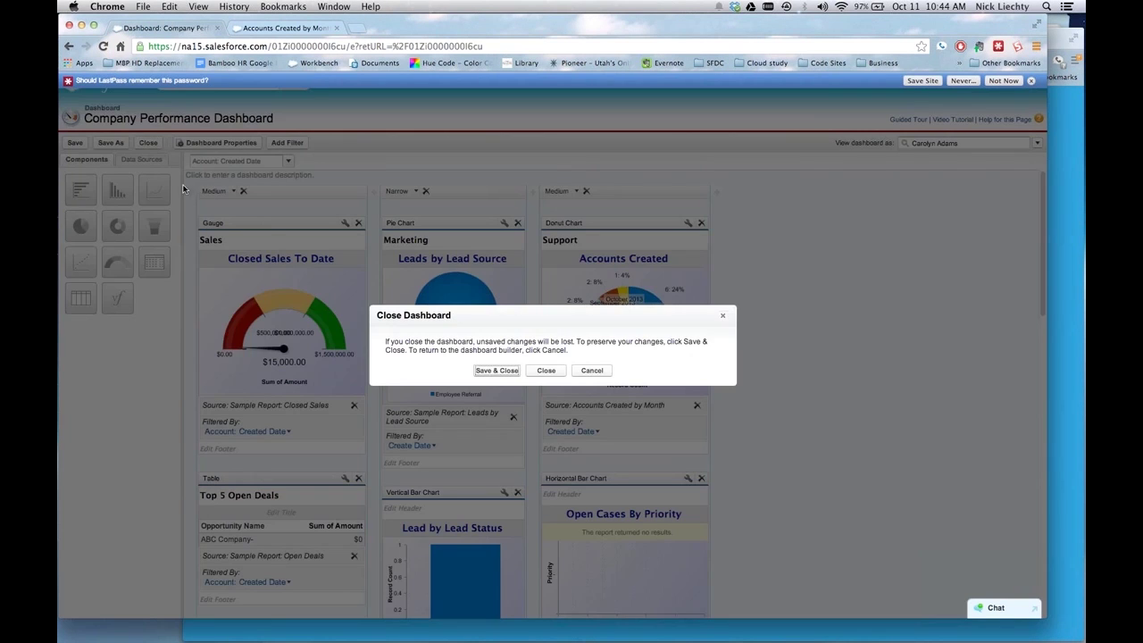
left_click(511, 371)
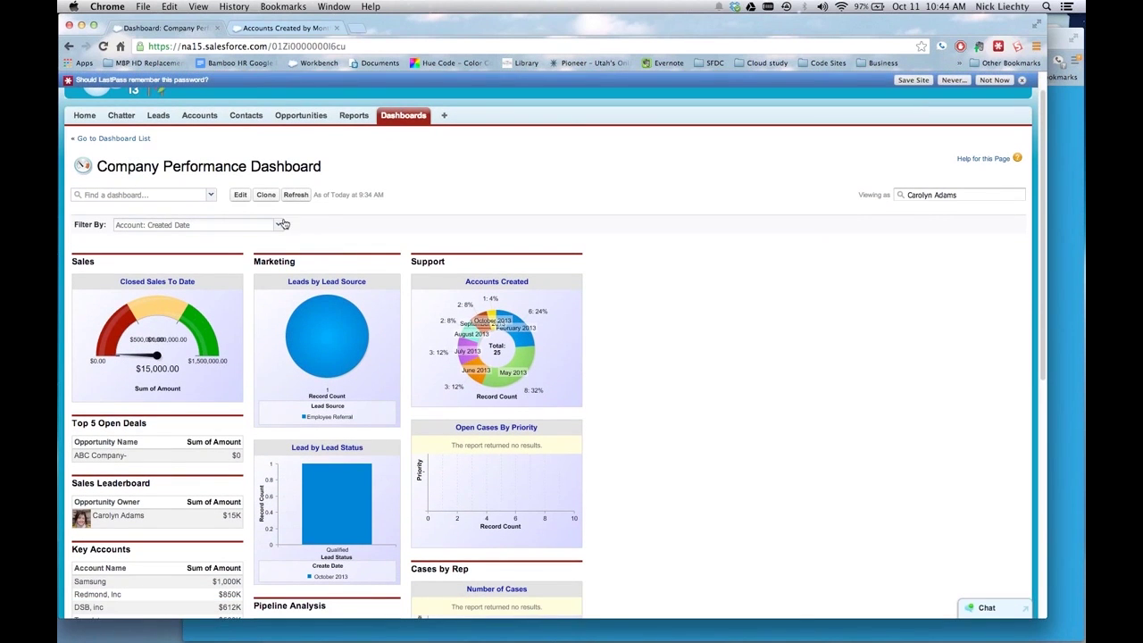
left_click(278, 226)
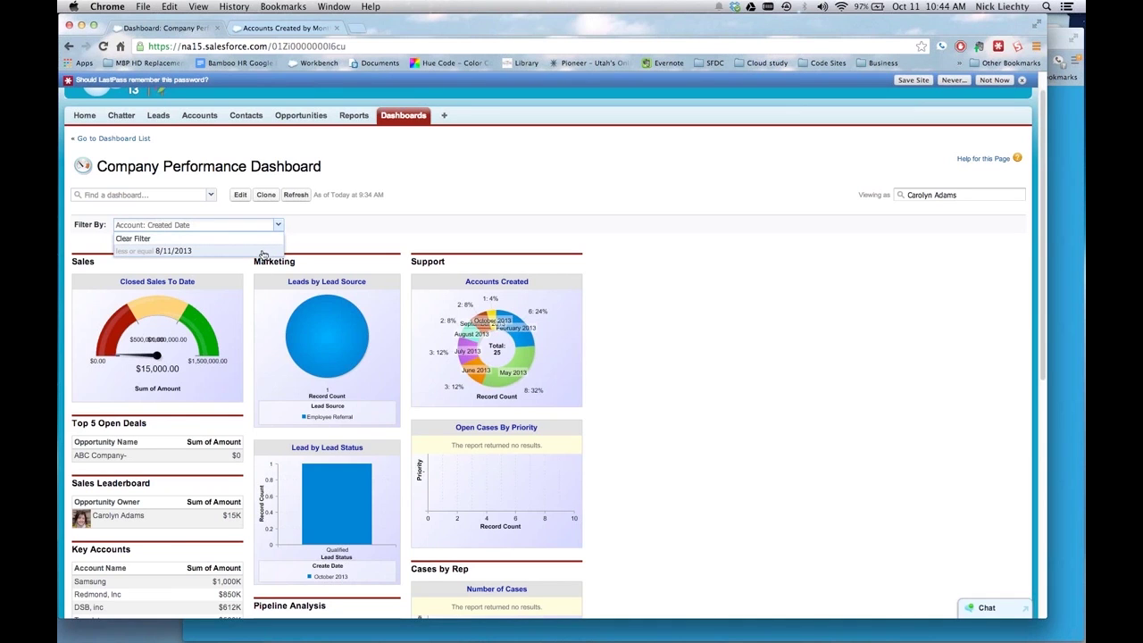
left_click(263, 251)
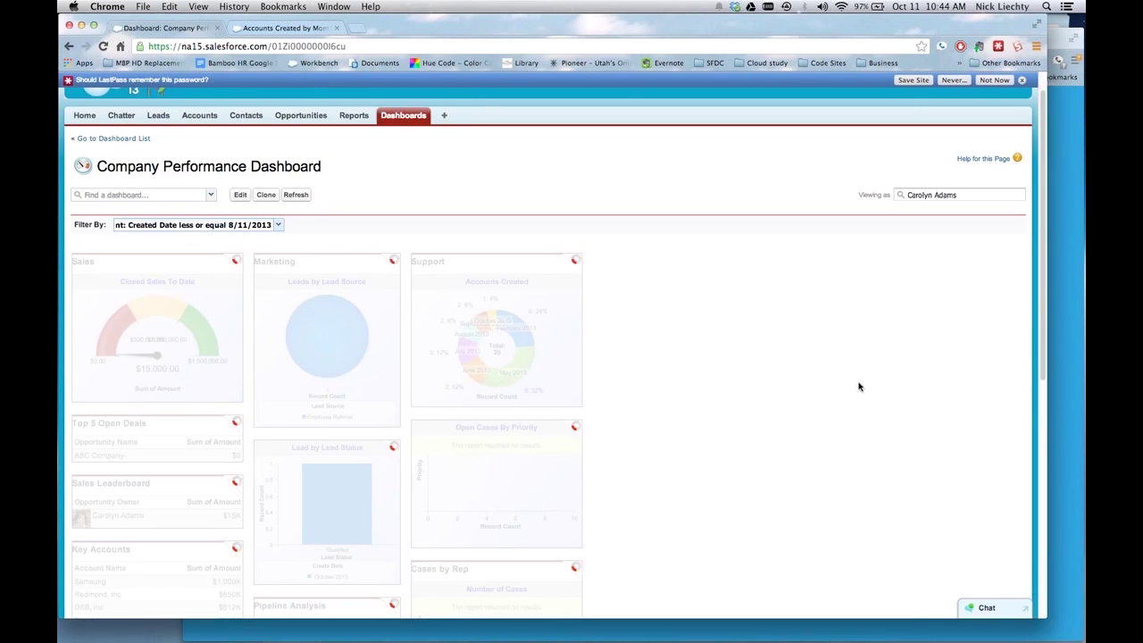
Step: Return to the open Accounts Created by Month report and dismiss its Chart Editor without applying changes
key("super+Tab")
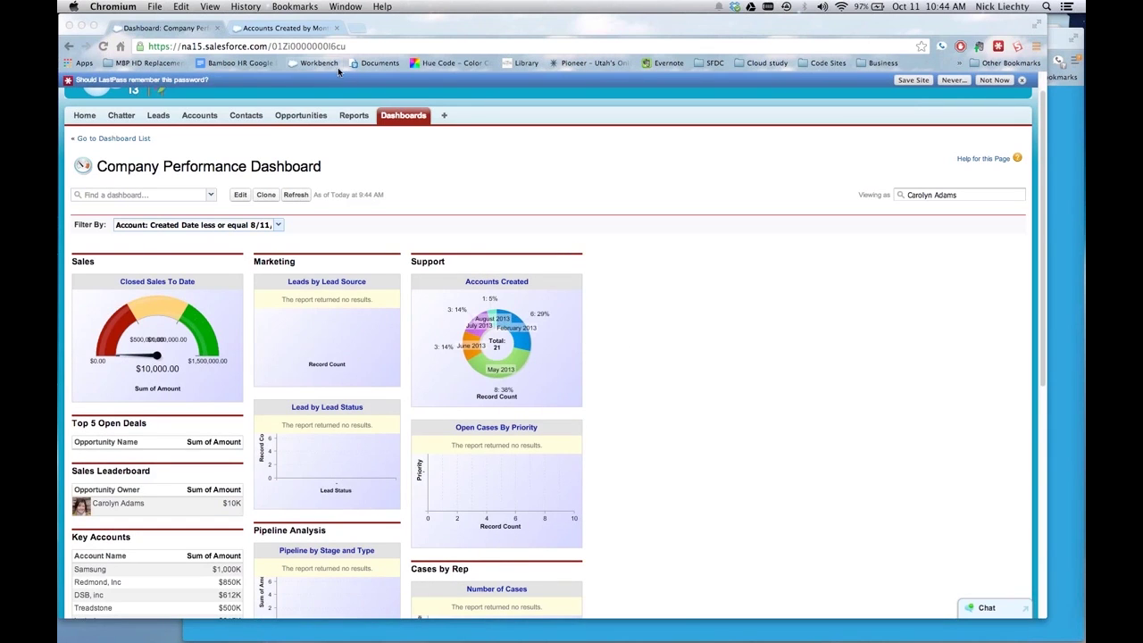
left_click(316, 29)
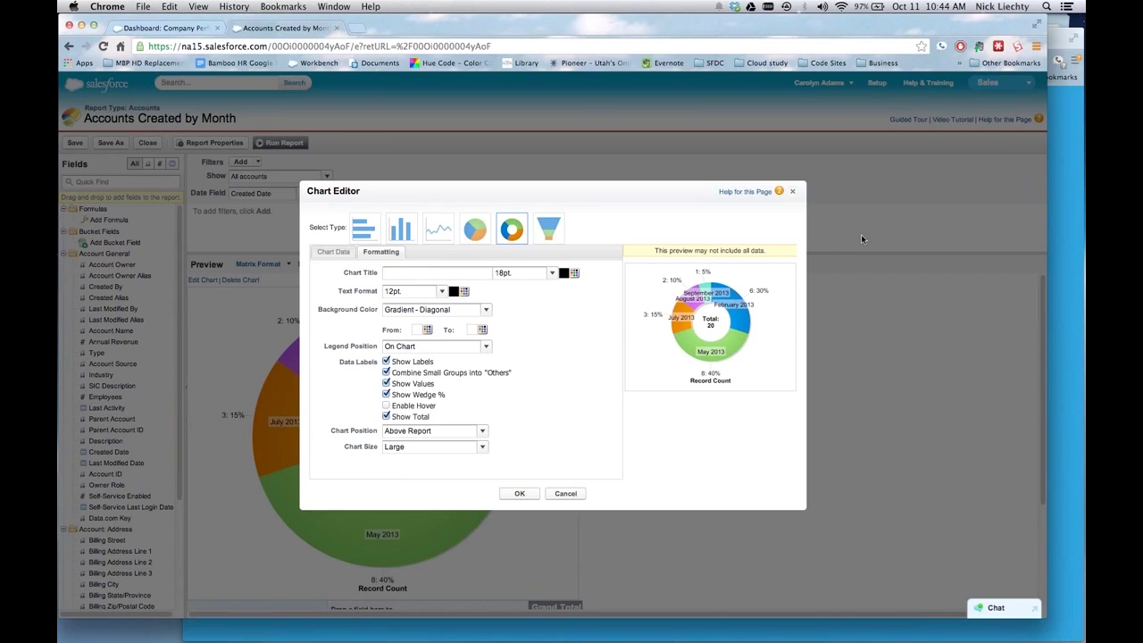
left_click(792, 191)
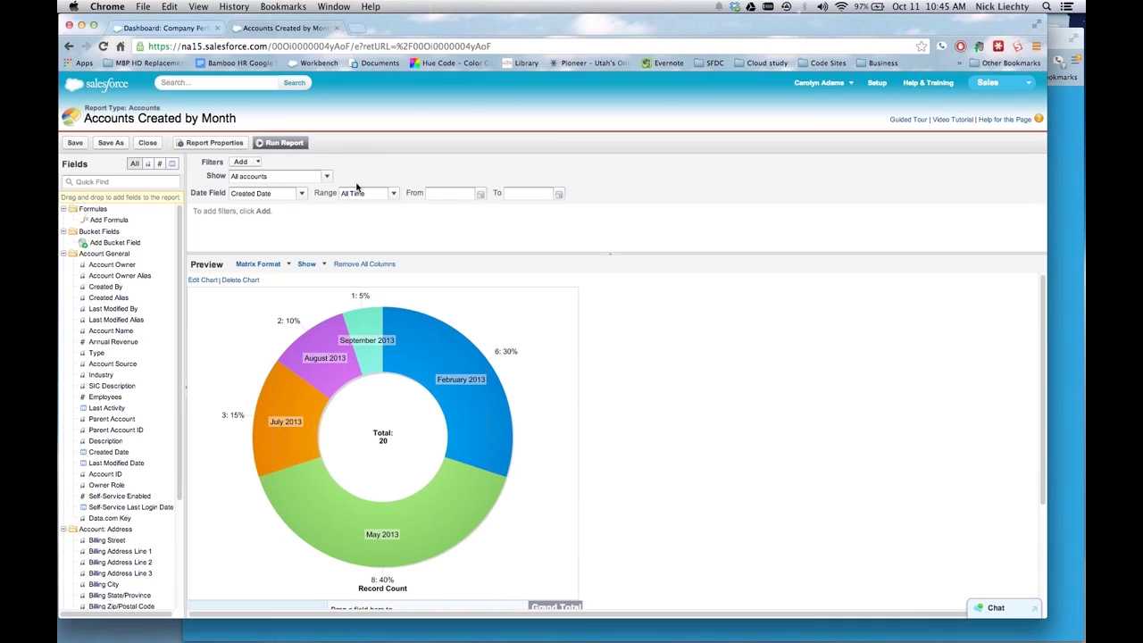
Step: Try limiting the report to My accounts, and set it back to All accounts
left_click(326, 178)
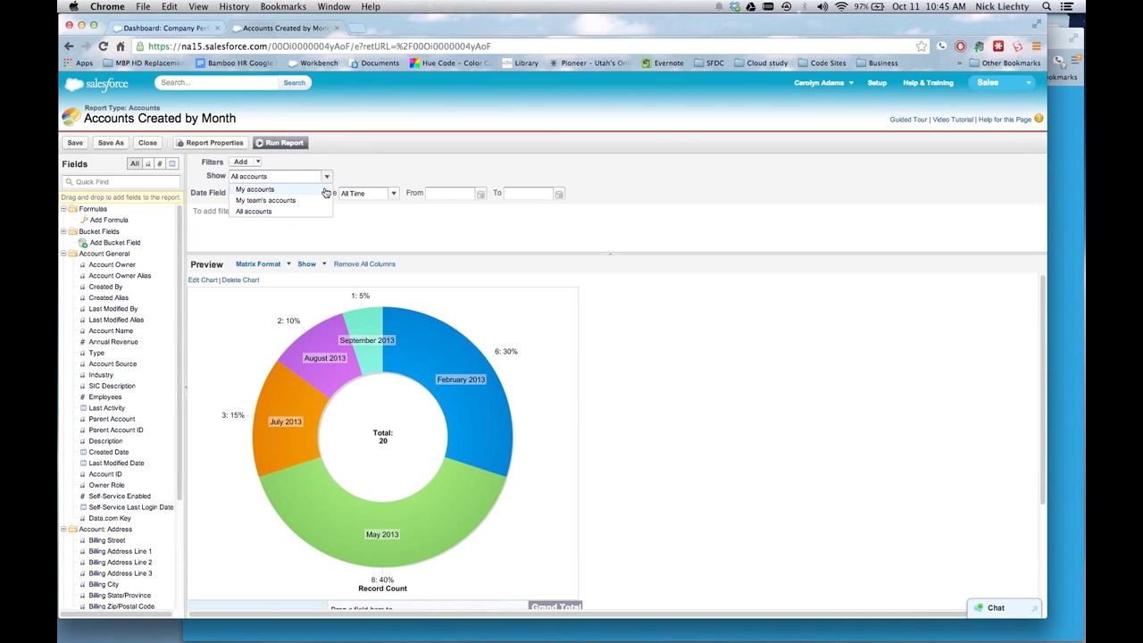
left_click(325, 189)
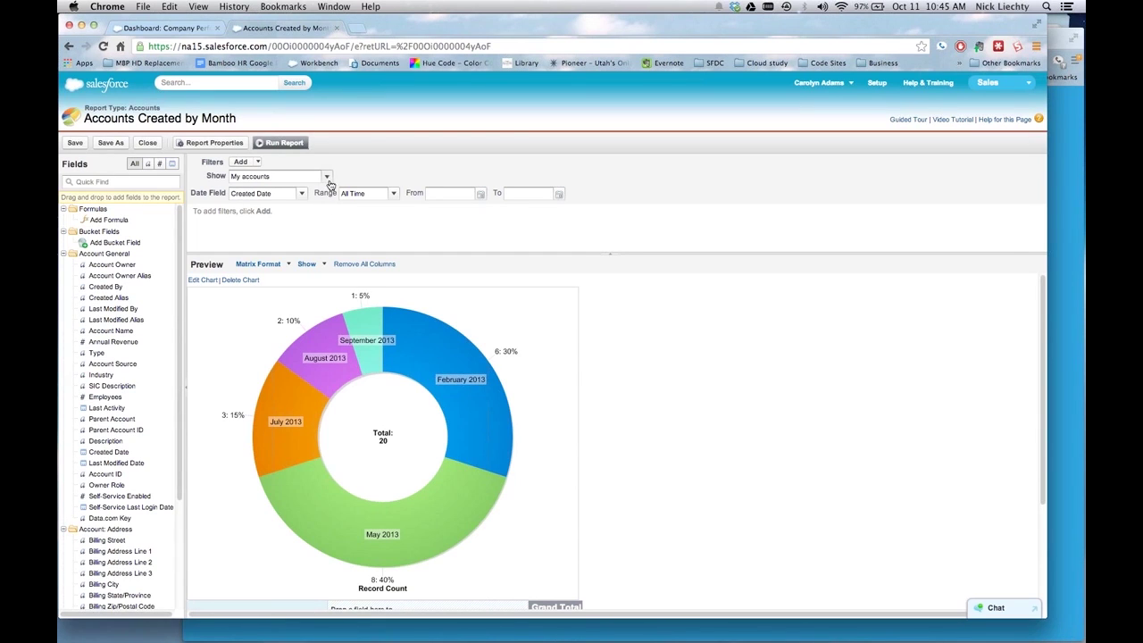
left_click(327, 178)
left_click(327, 212)
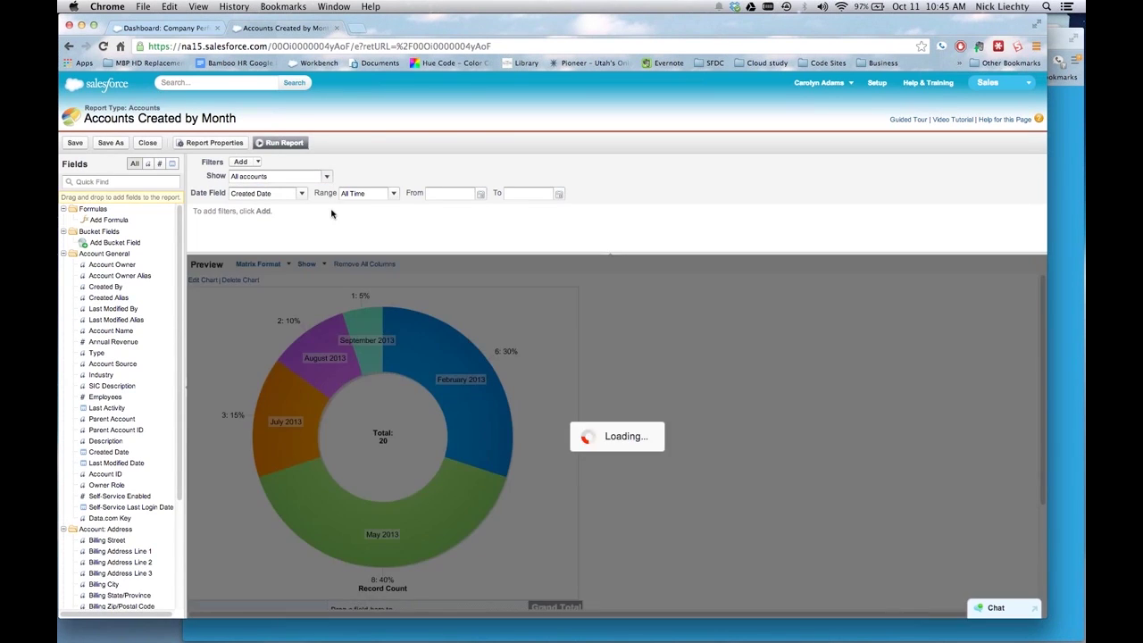
Step: Try a custom Created Date range starting 10/9/2013 and check the report preview down to the grand total
left_click(480, 194)
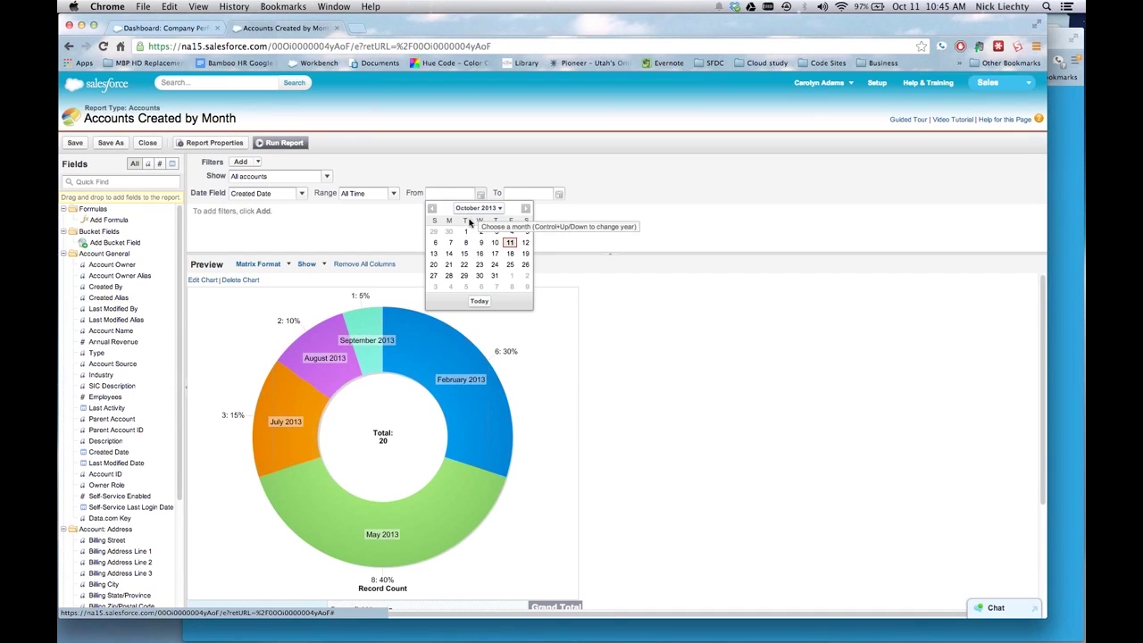
left_click(481, 243)
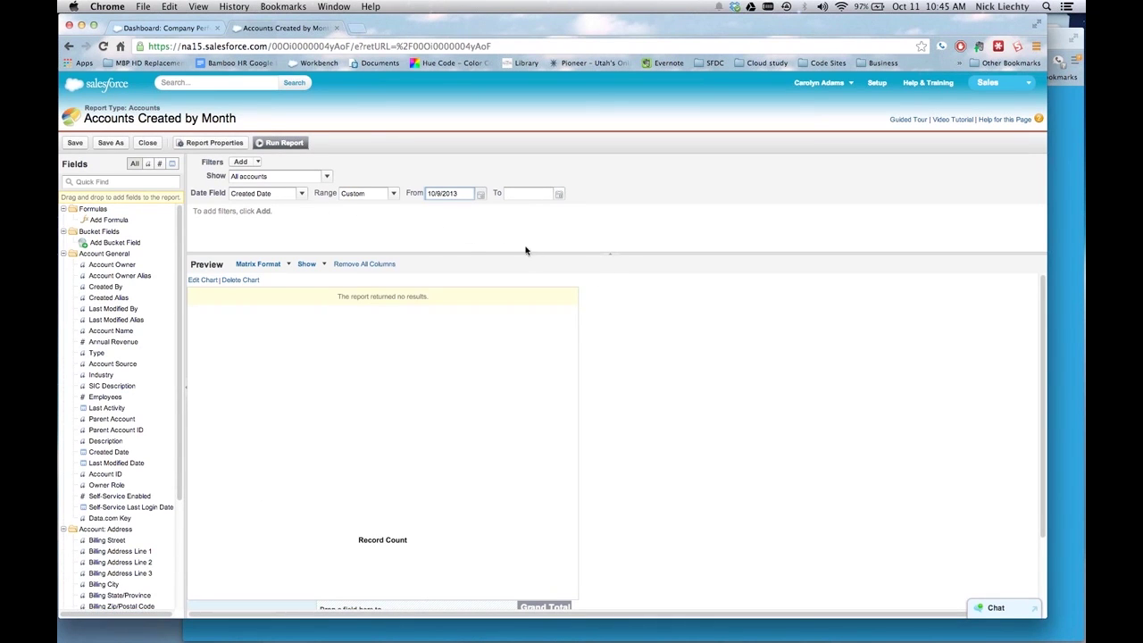
scroll(757, 396, "down", 2)
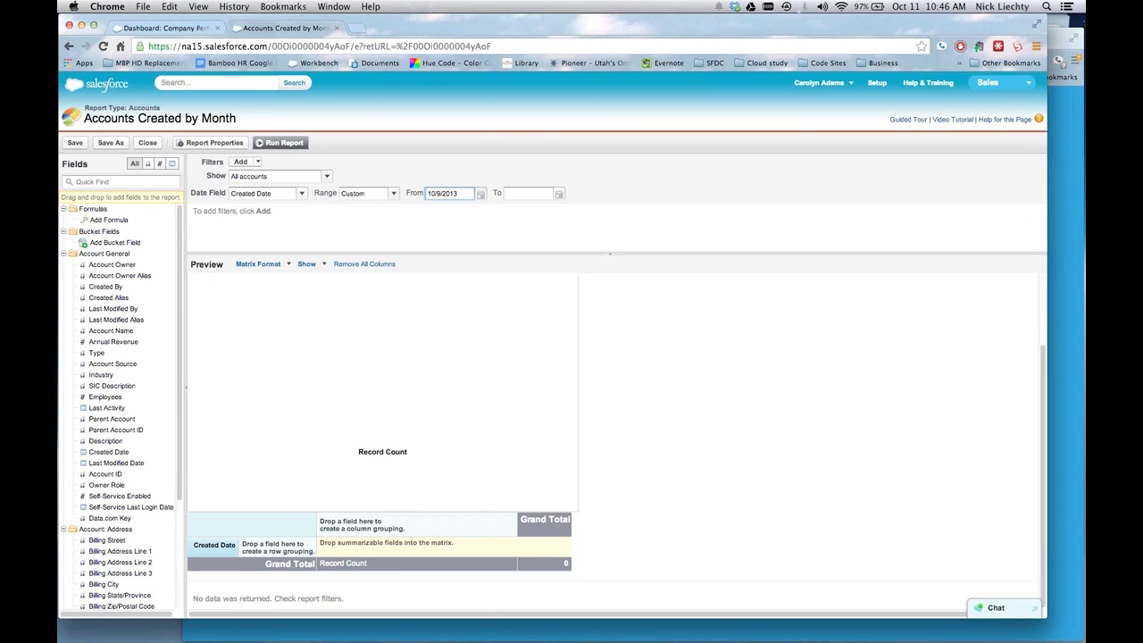
Step: Leave the report without saving and reopen Accounts Created by Month for editing from the recently viewed reports
key("super+Tab")
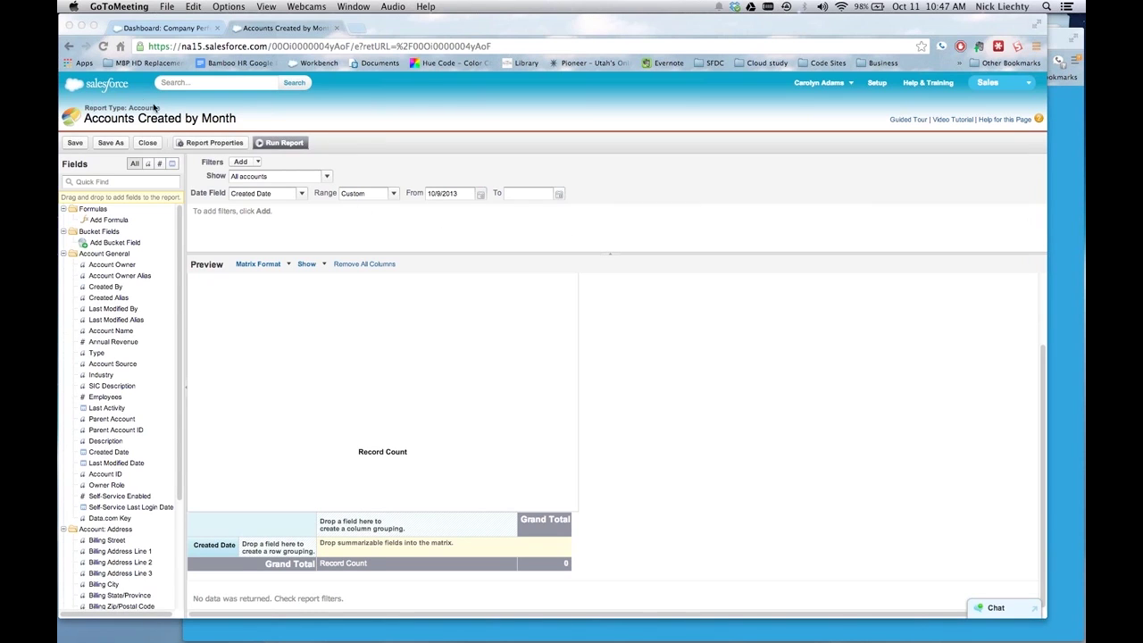
left_click(112, 87)
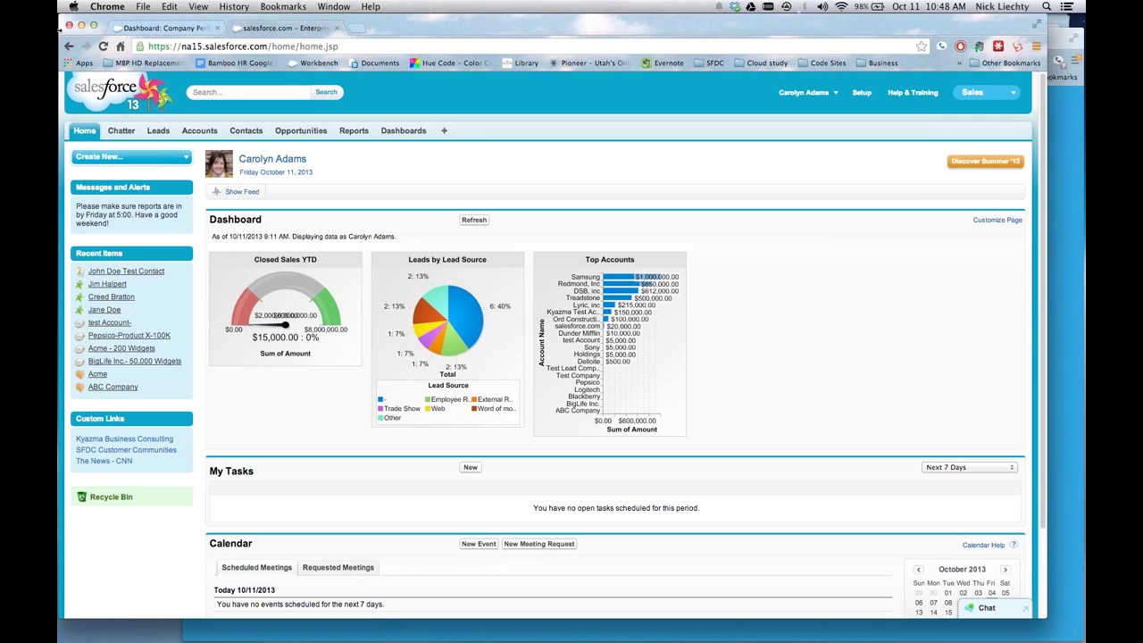
left_click(355, 133)
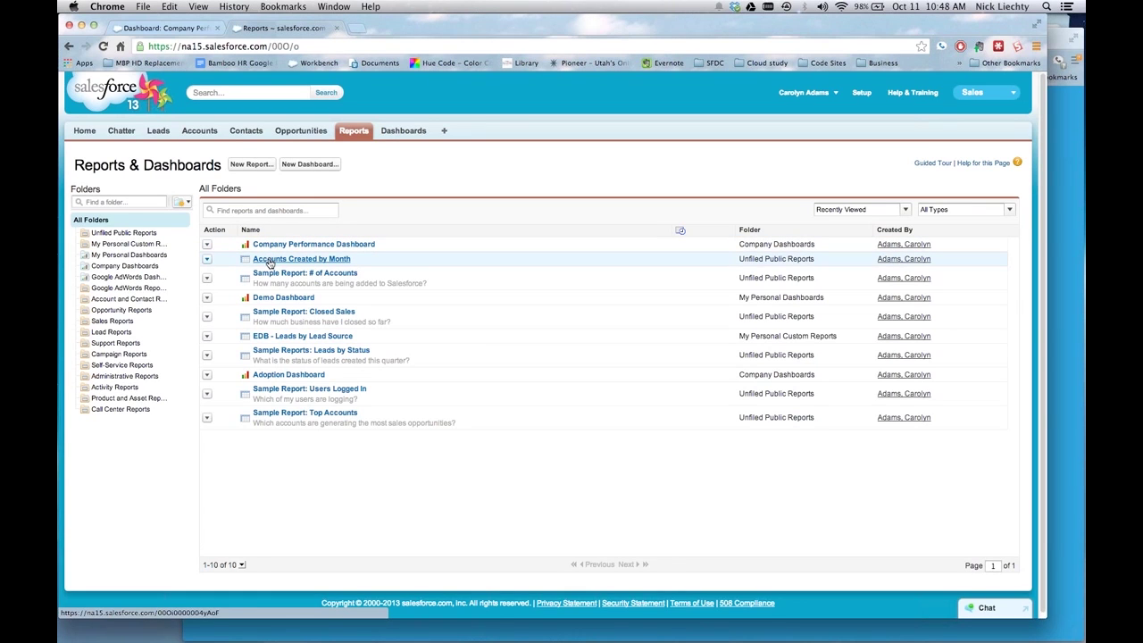
left_click(207, 259)
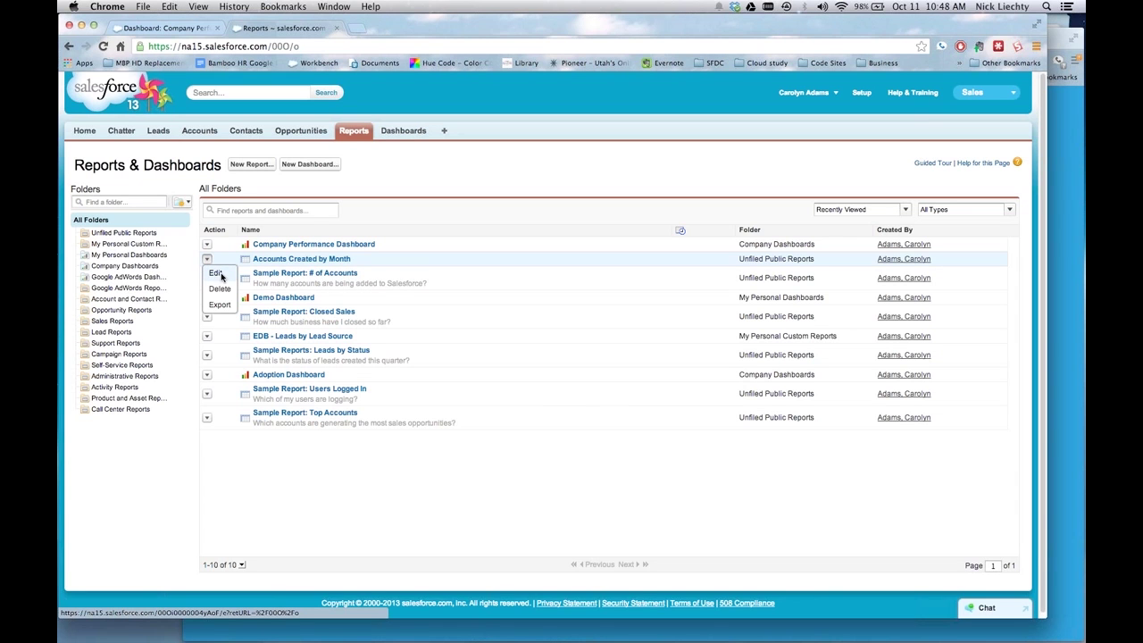
left_click(219, 274)
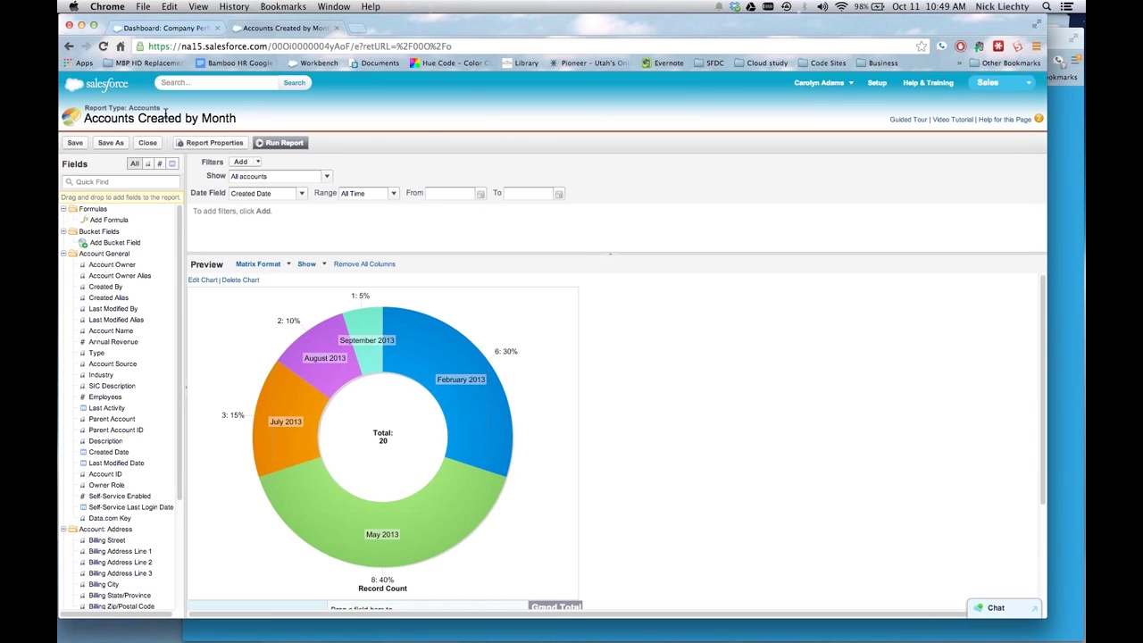
Step: Switch the Accounts Created by Month report from matrix to summary format
scroll(659, 318, "down", 1)
scroll(660, 318, "down", 4)
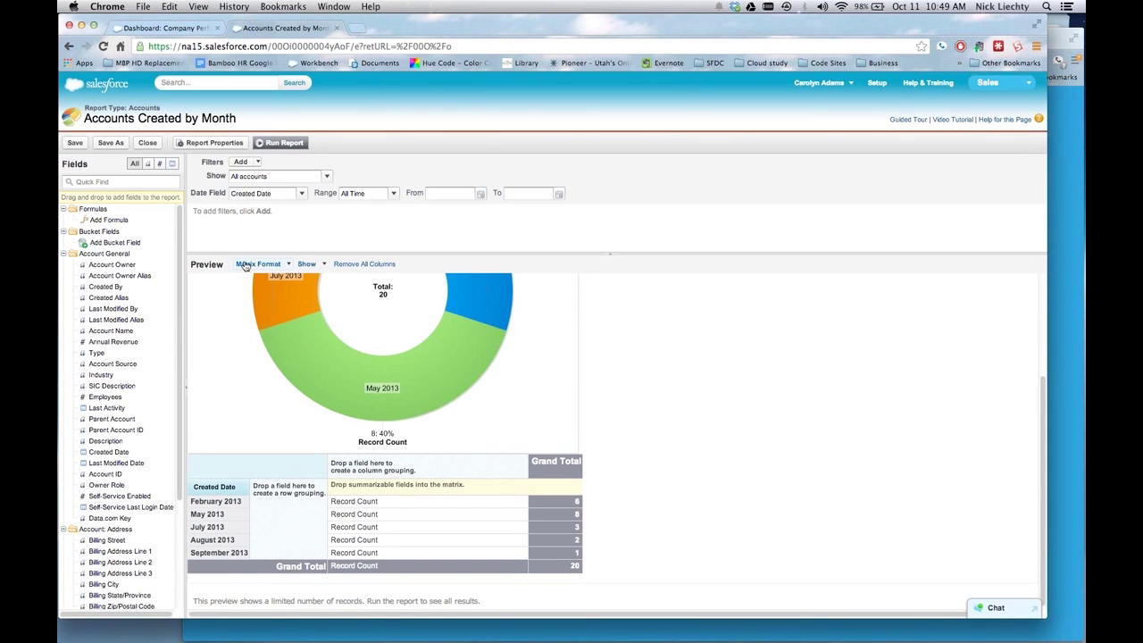
left_click(248, 265)
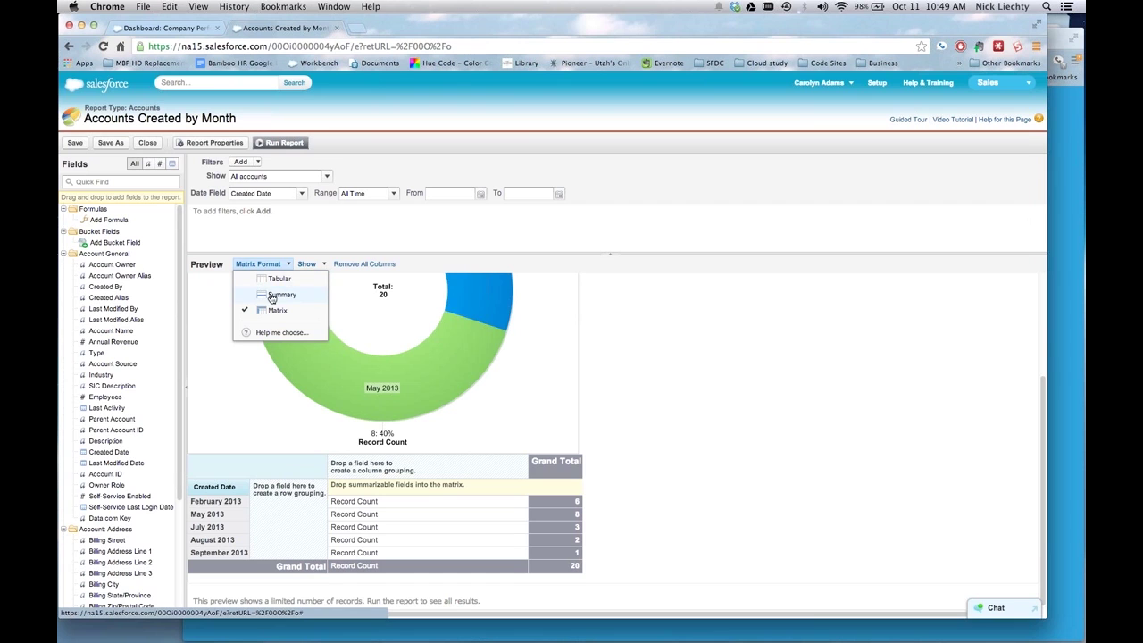
left_click(270, 295)
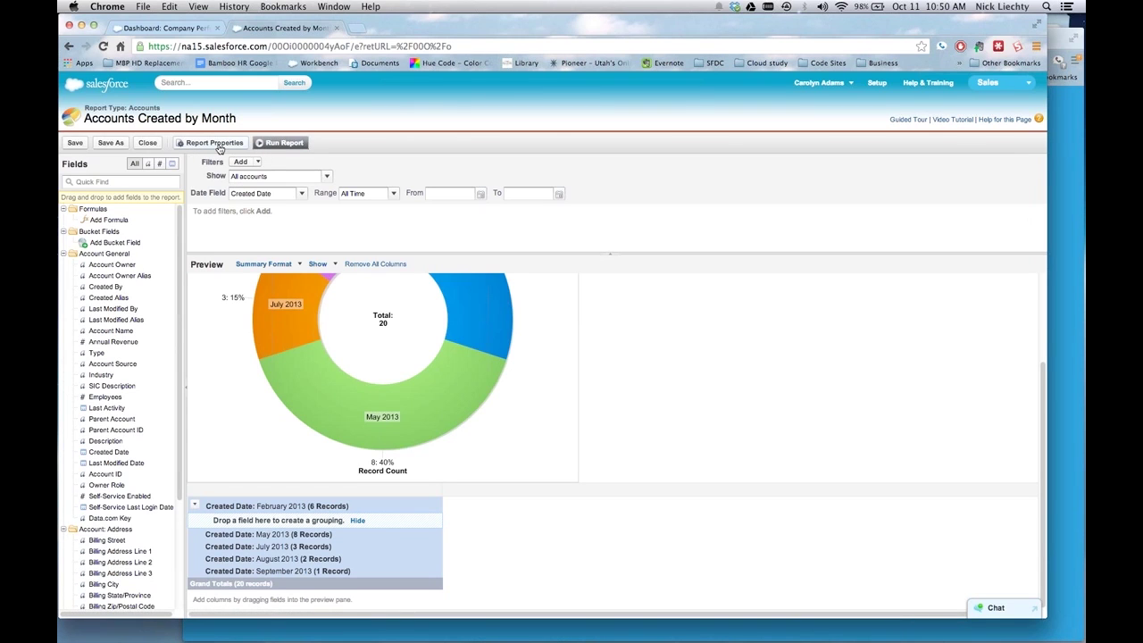
Step: Leave the report without saving and create a new report of type Cases with Solutions, searching the report types for "case"
left_click(82, 89)
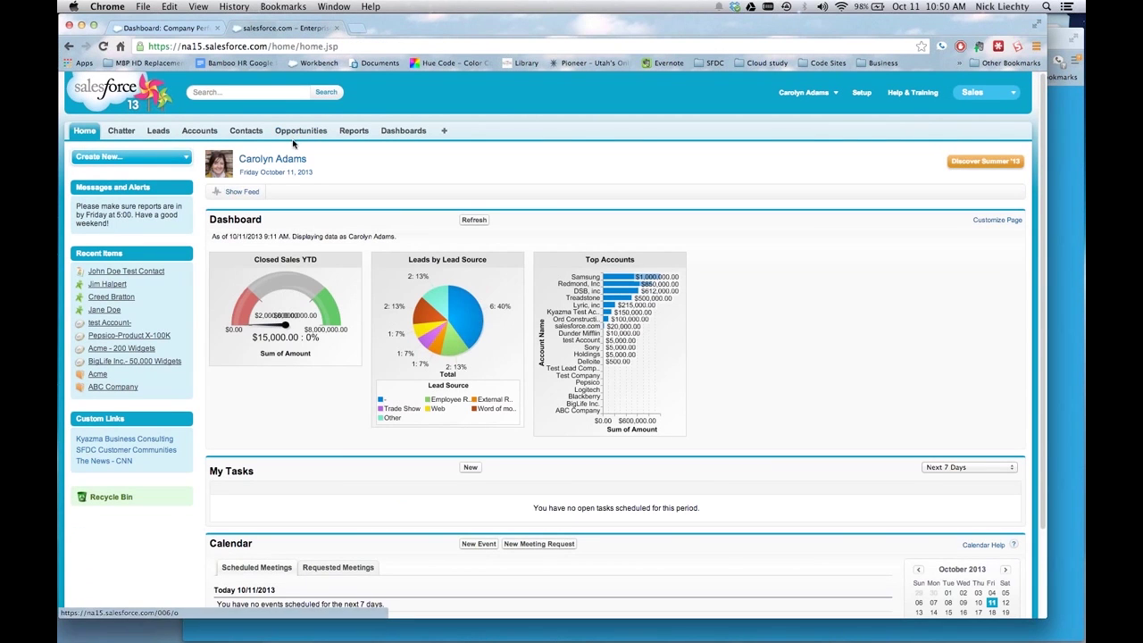
left_click(350, 130)
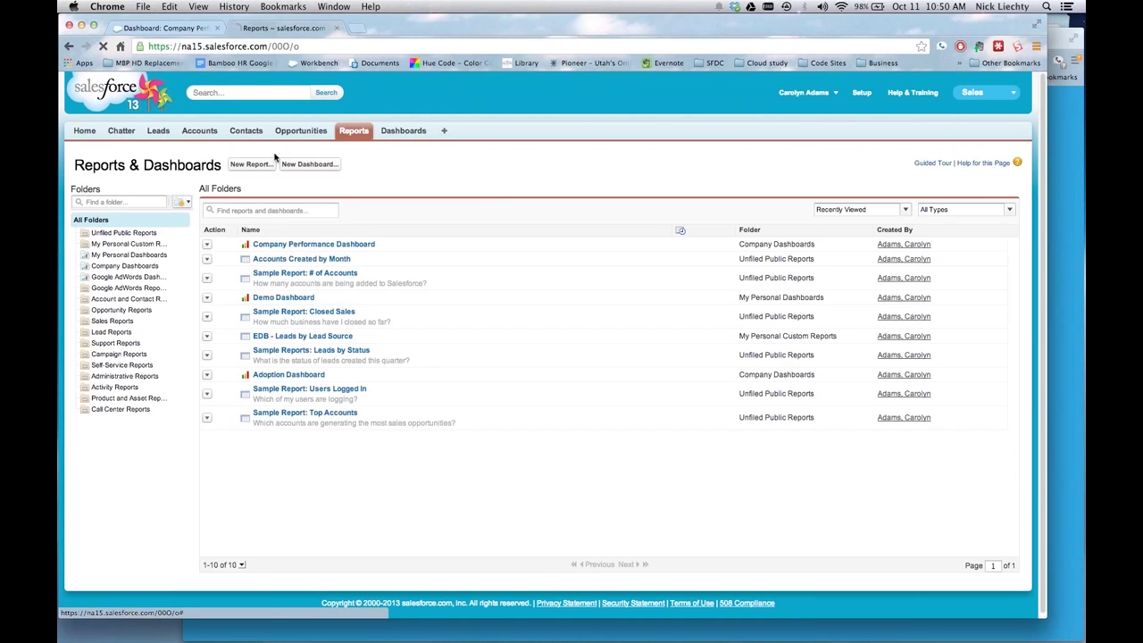
left_click(254, 164)
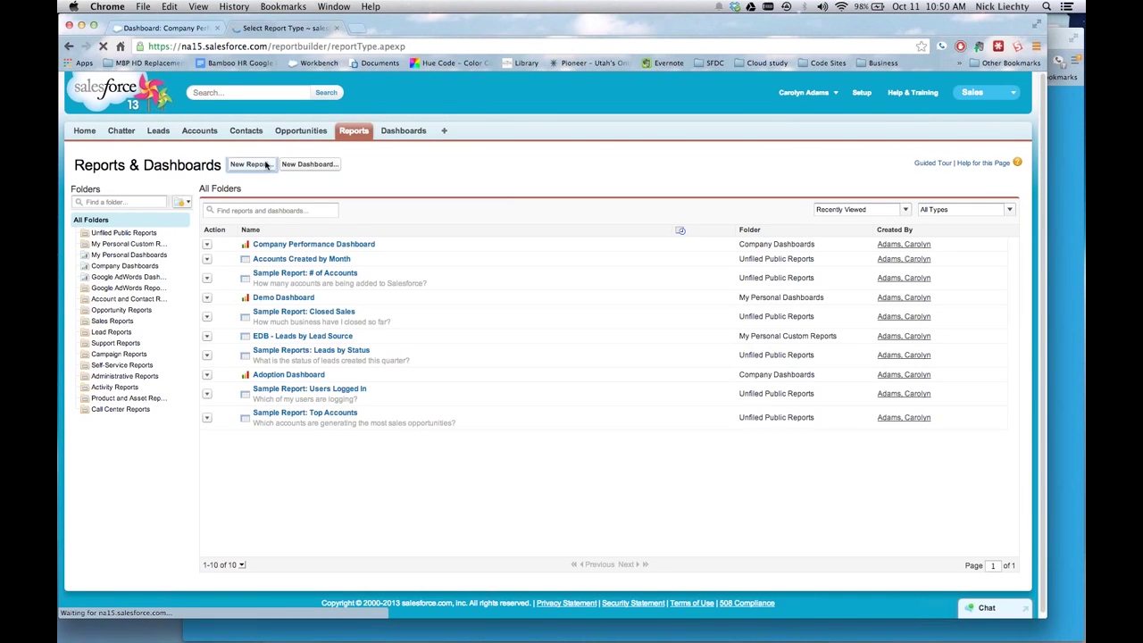
left_click(221, 219)
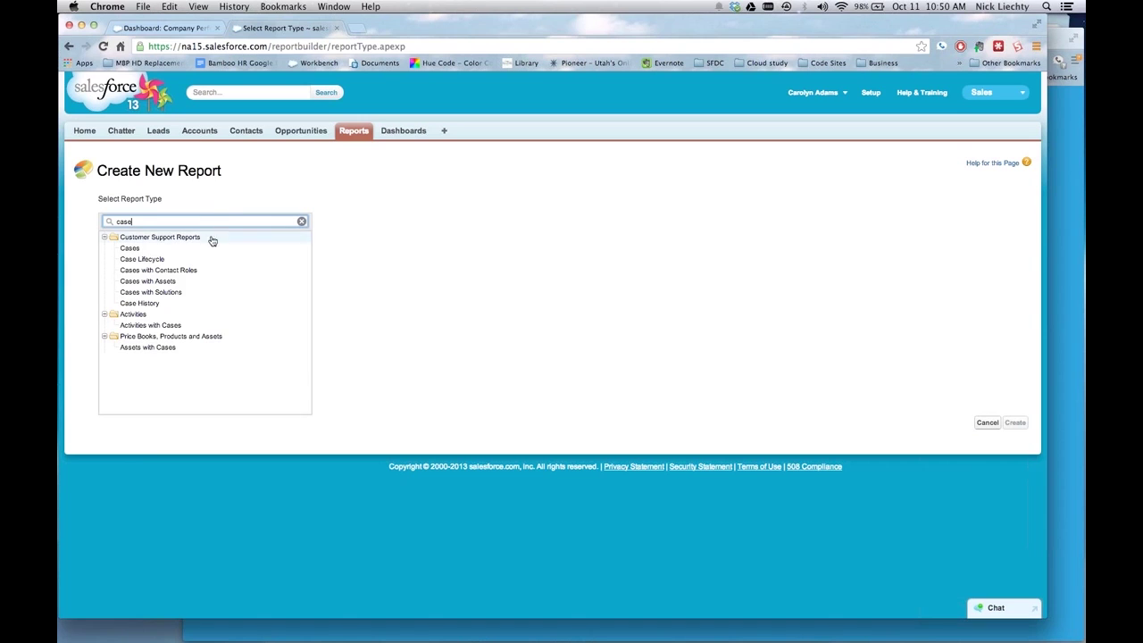
left_click(166, 291)
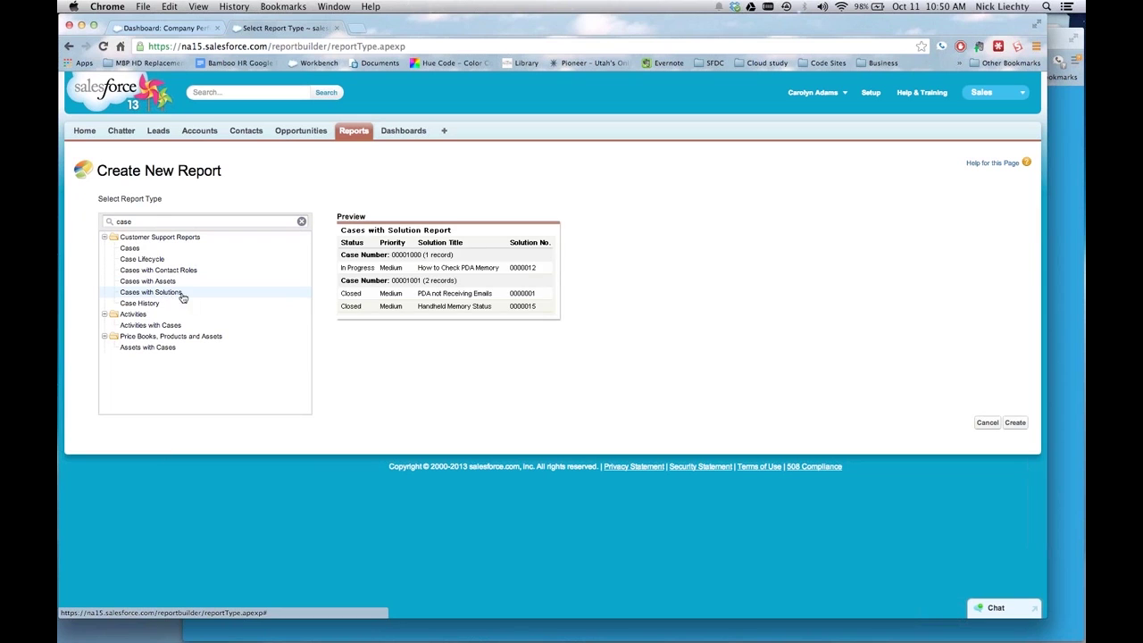
left_click(1012, 424)
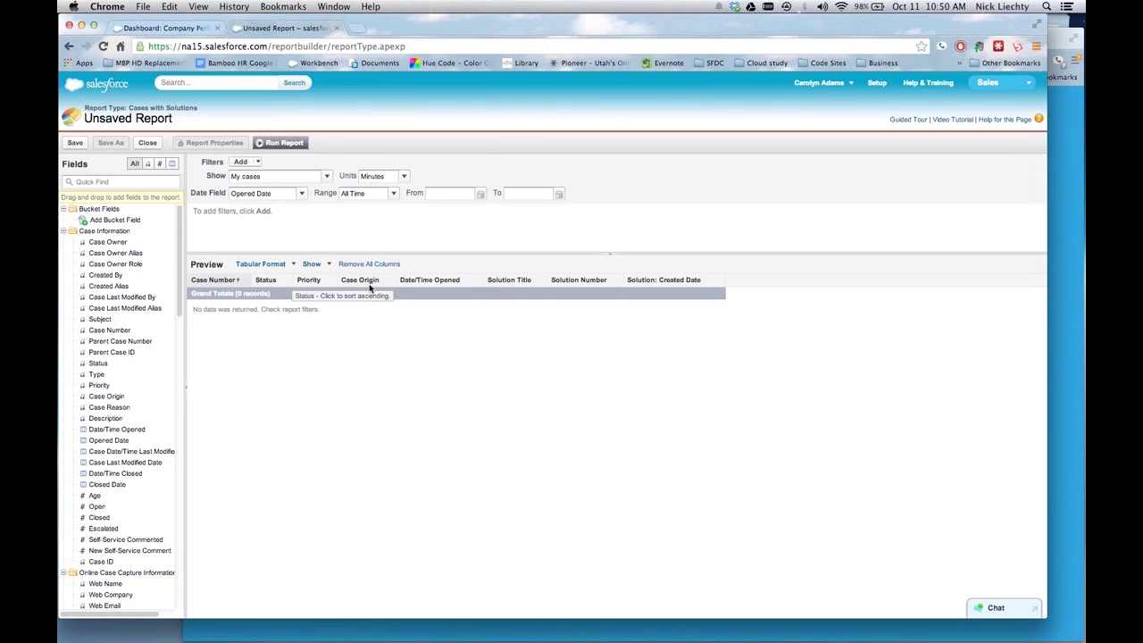
Step: Try widening the cases report to All cases, and go back to the reports list without saving it
left_click(289, 178)
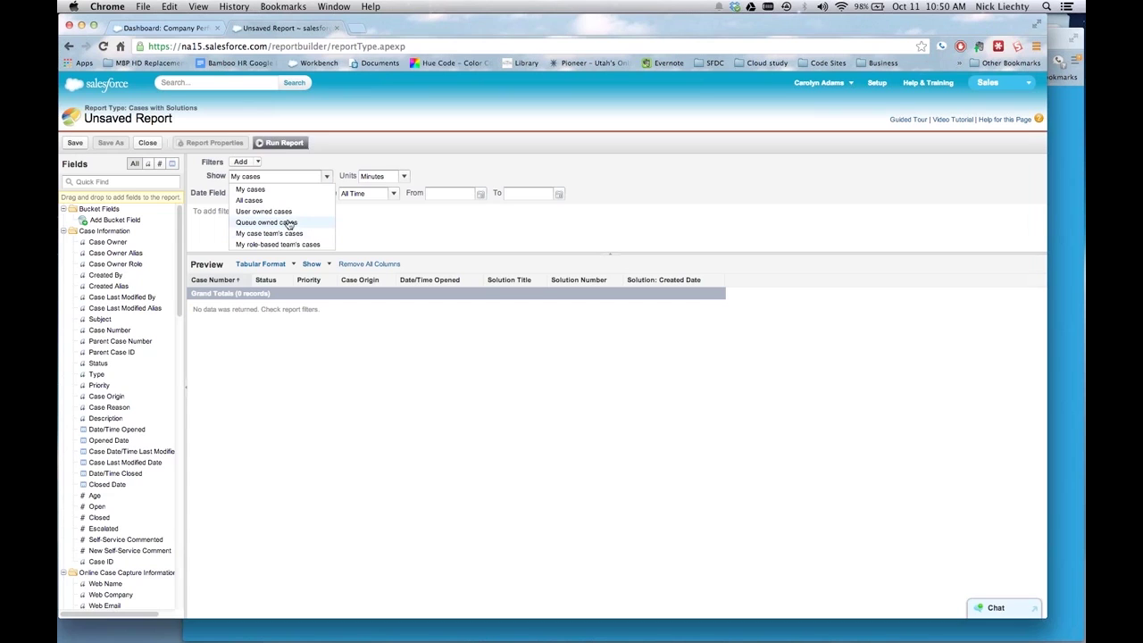
left_click(284, 201)
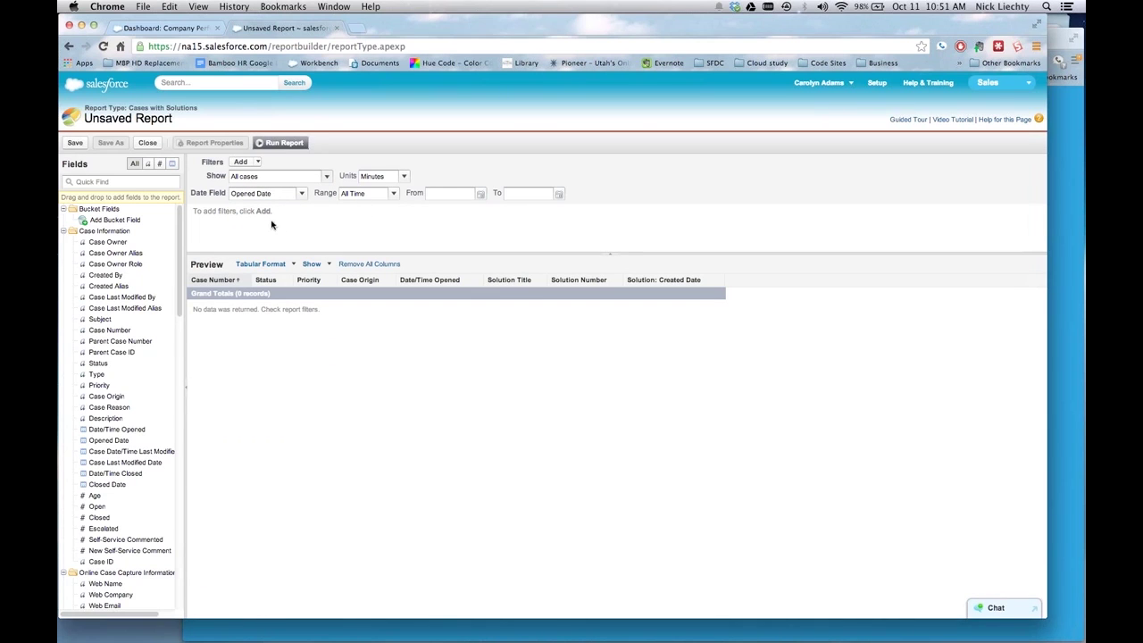
left_click(68, 46)
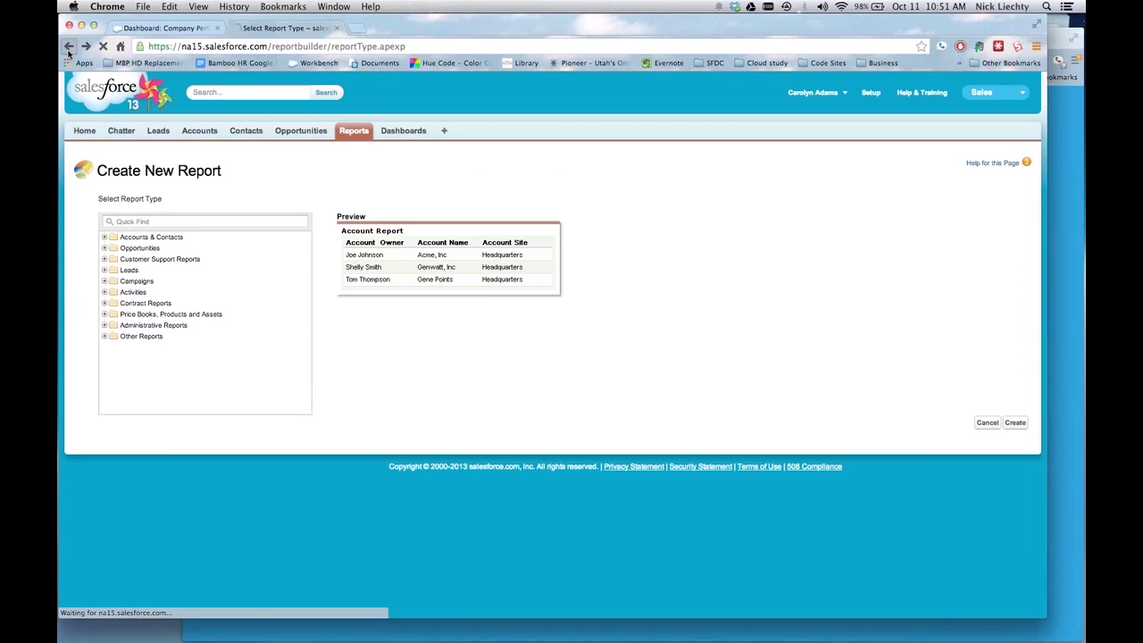
left_click(69, 47)
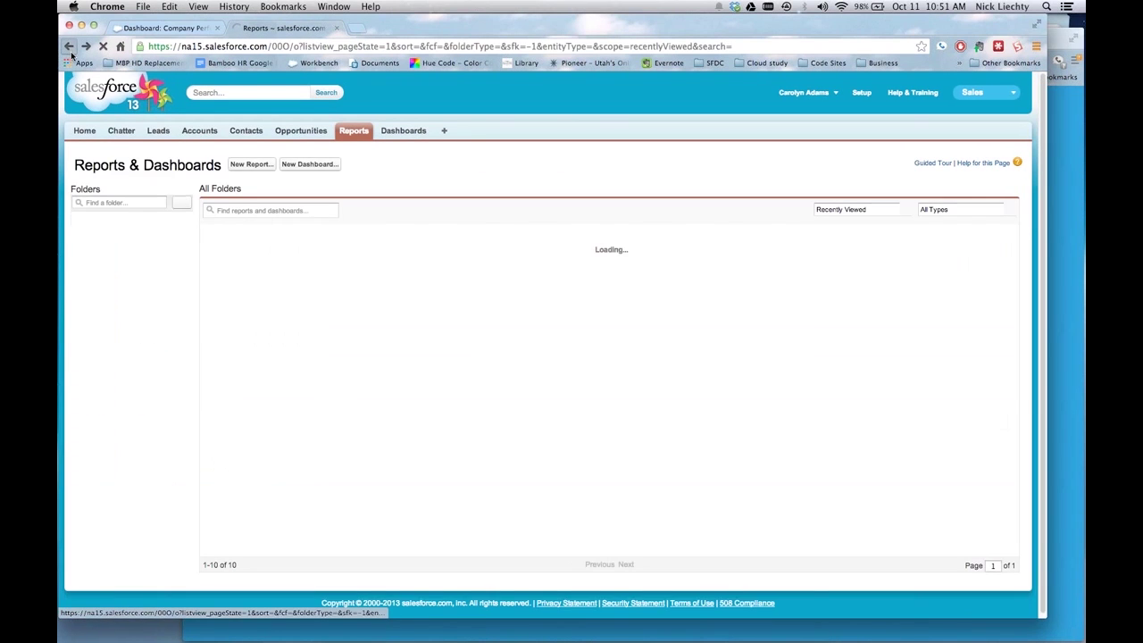
Step: Create a new report using the Opportunities report type from the Opportunities category
left_click(270, 165)
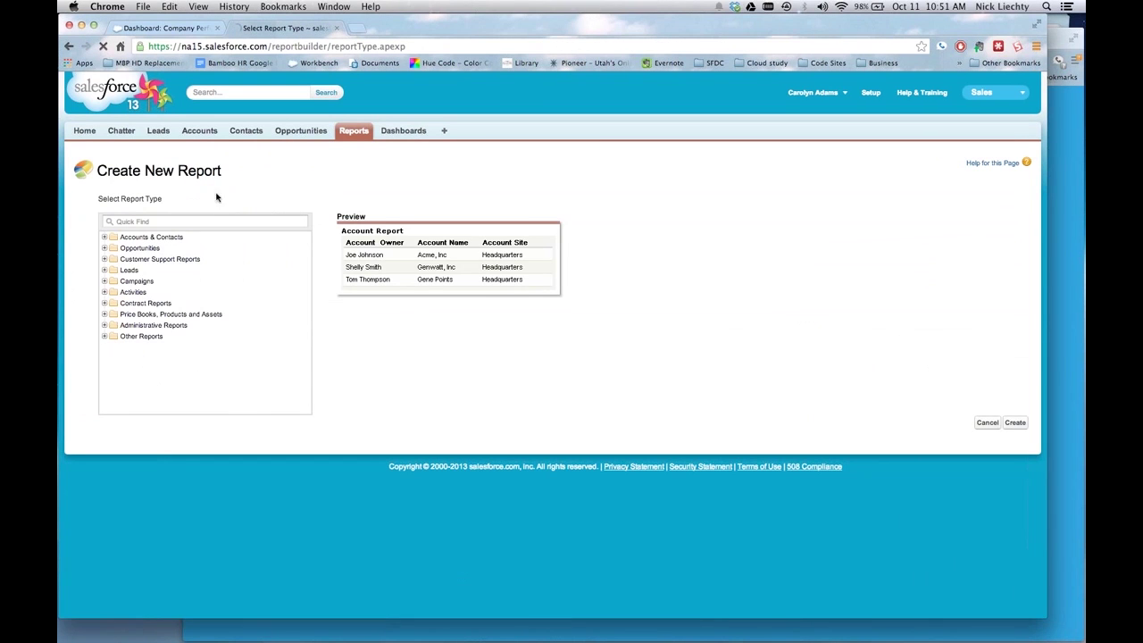
left_click(105, 249)
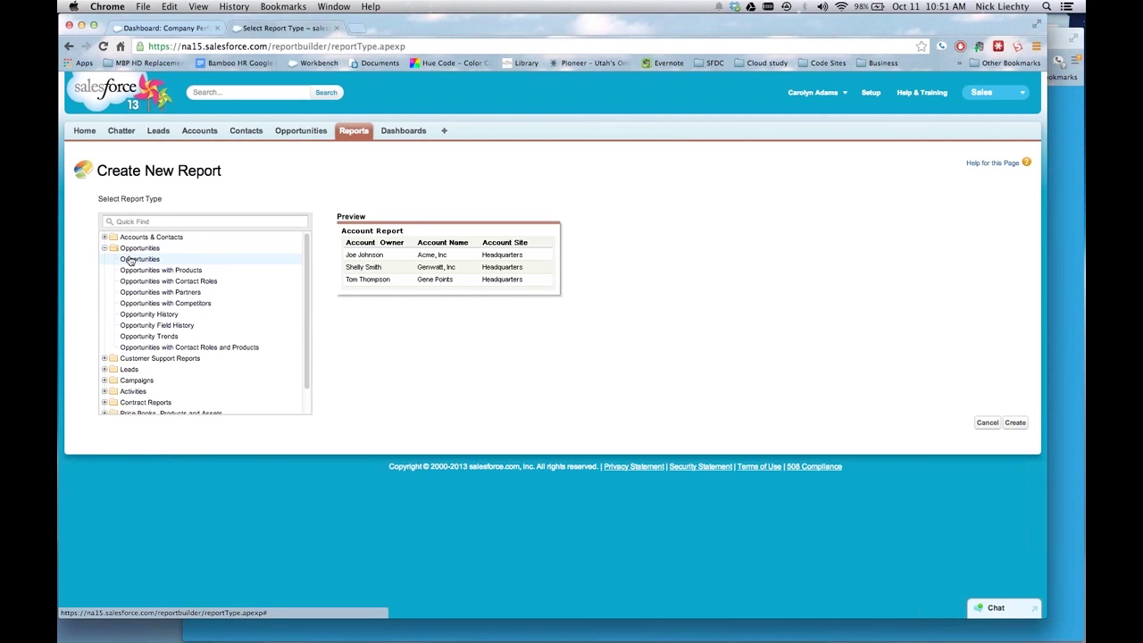
left_click(129, 259)
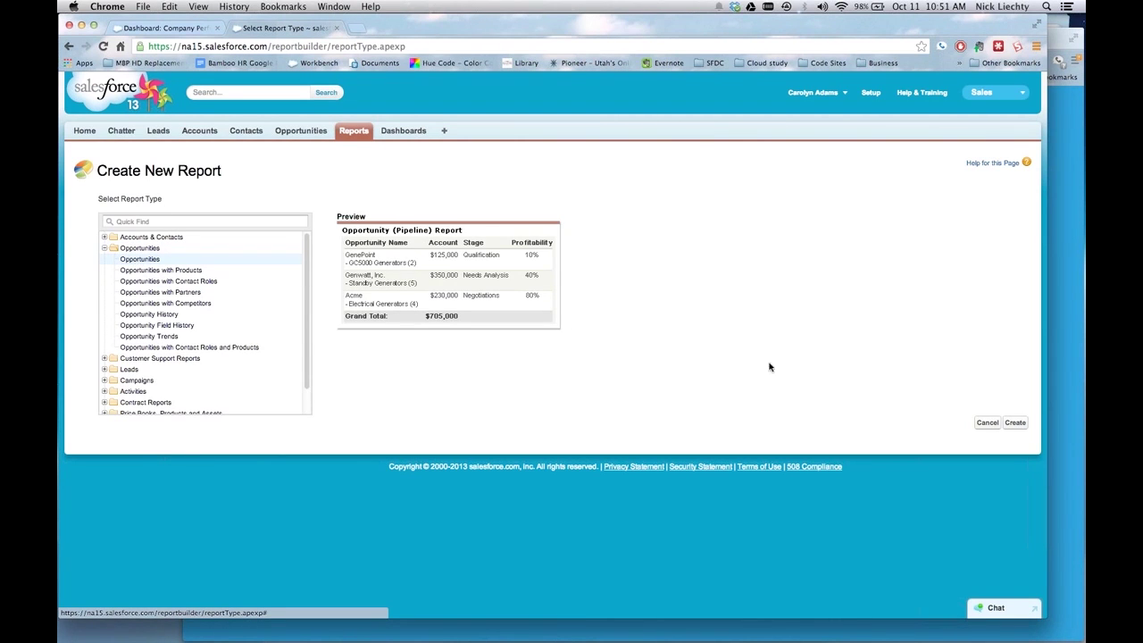
left_click(1016, 423)
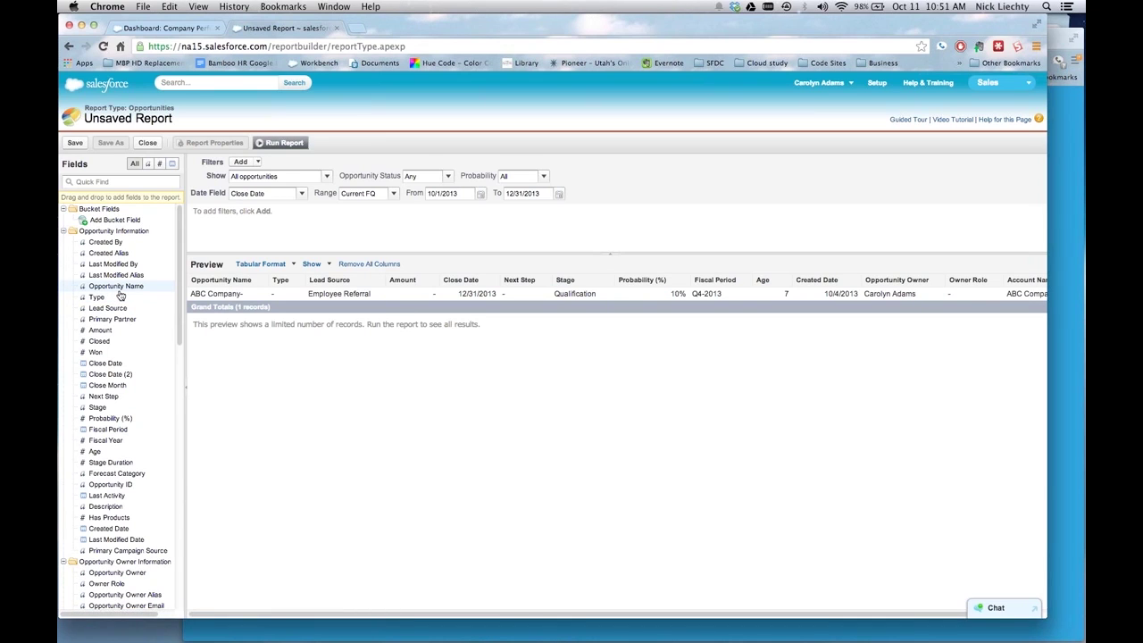
Step: Set the report's Close Date range to All Time
left_click(264, 195)
left_click(390, 195)
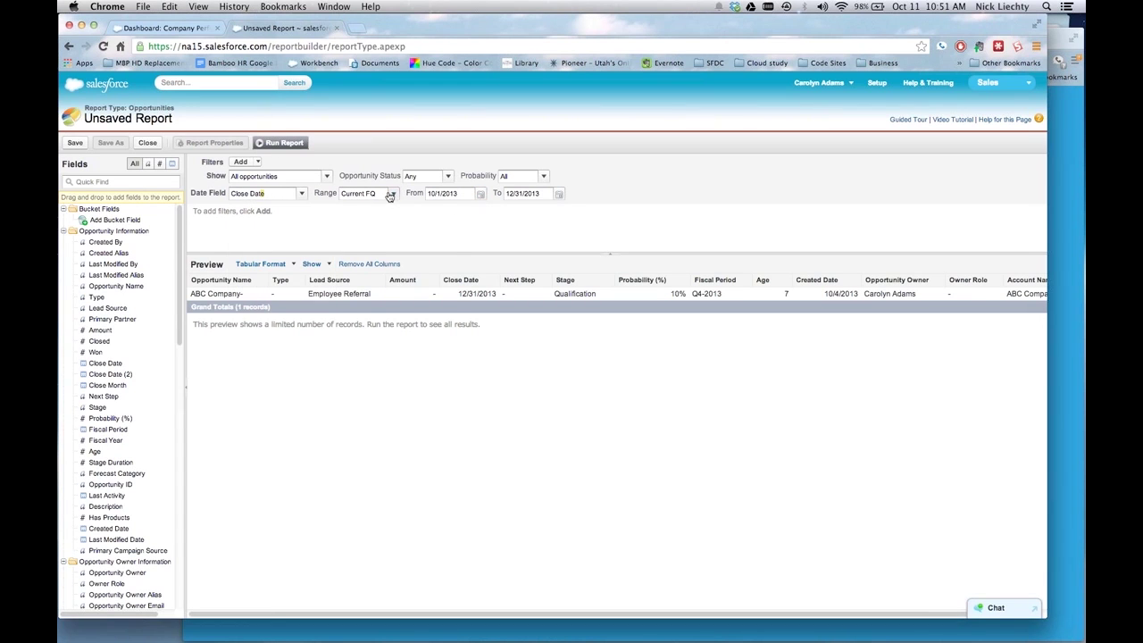
left_click(390, 194)
left_click(389, 207)
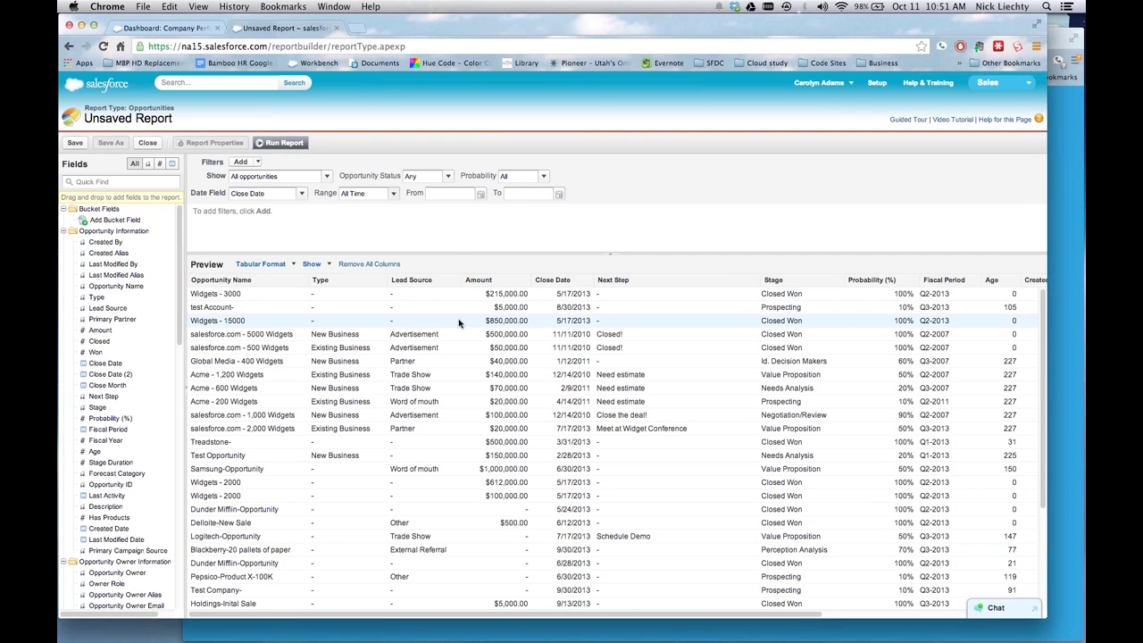
Step: Search the report fields for "accoun" and try to add Account Name as a column in the preview
left_click(127, 180)
type("accoun")
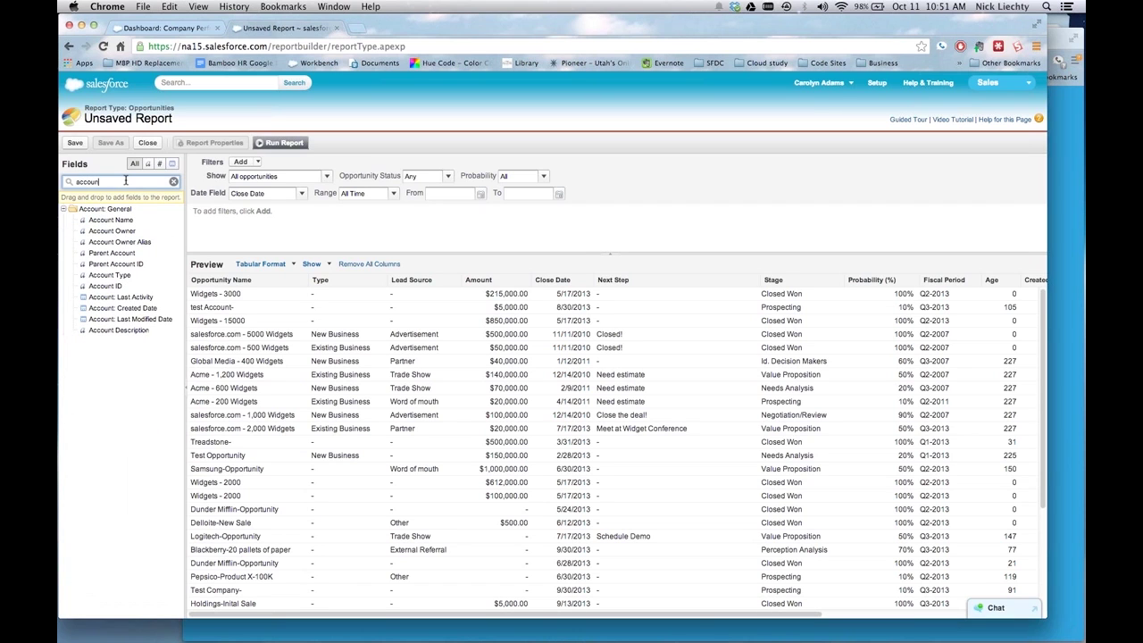
left_click_drag(125, 220, 187, 277)
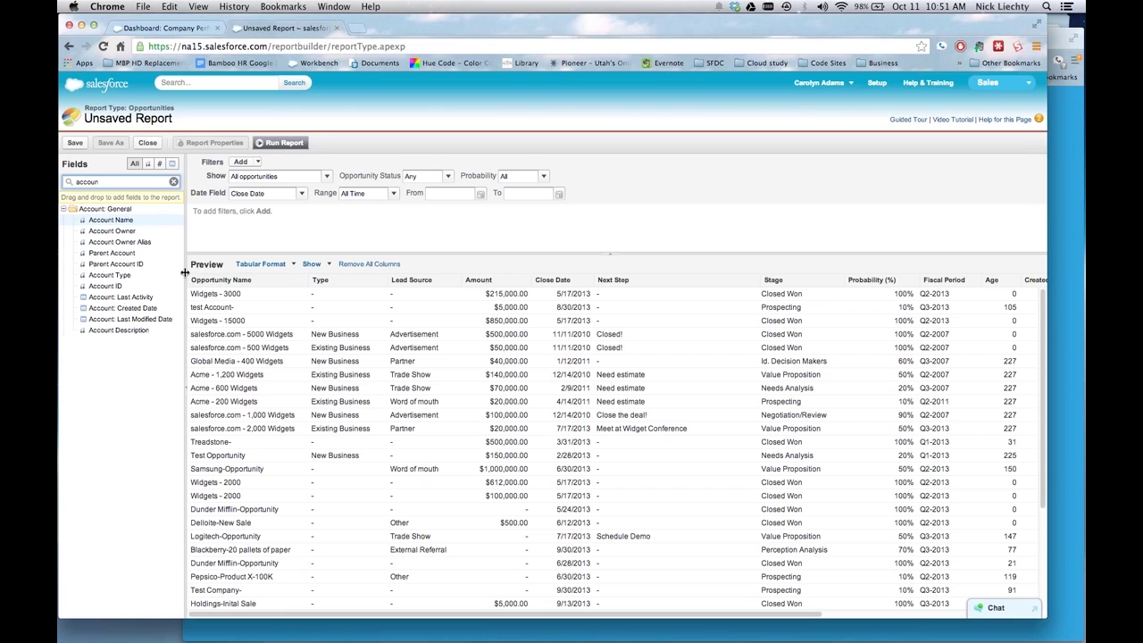
left_click_drag(138, 223, 190, 284)
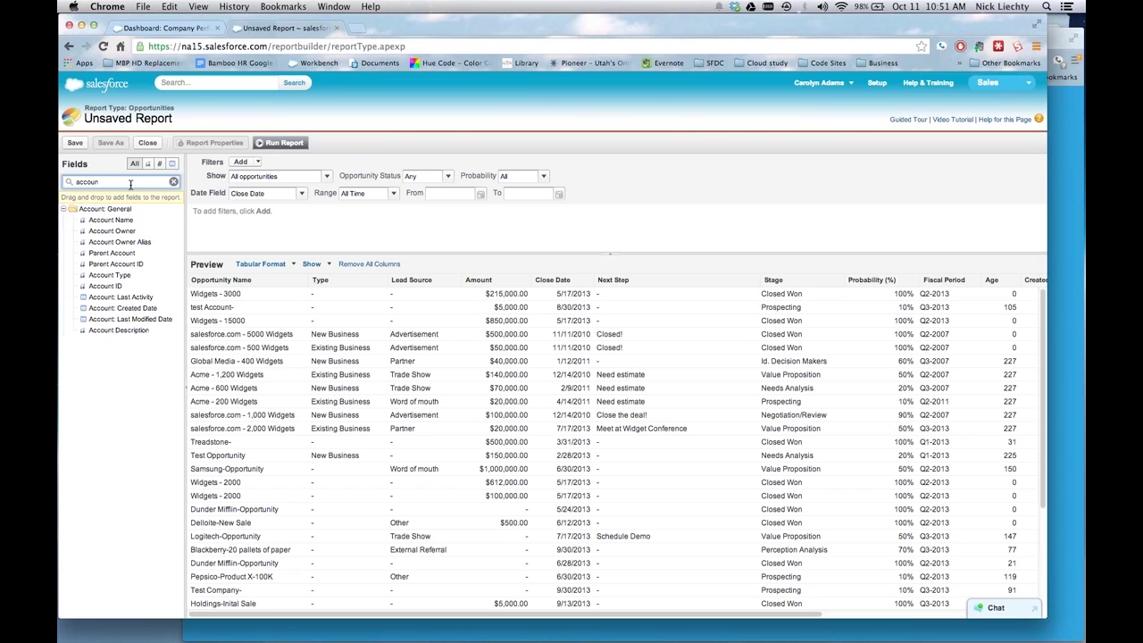
left_click_drag(134, 222, 267, 283)
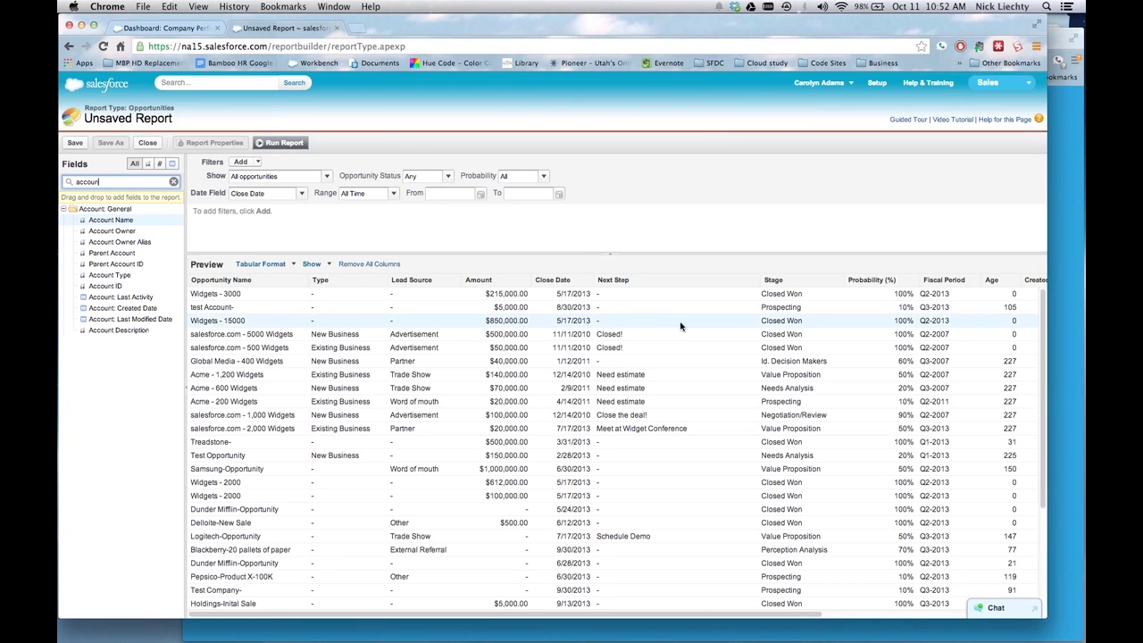
Step: Move the existing Account Name column in front of Opportunity Name and sort the report by it in ascending order
scroll(823, 335, "right", 4)
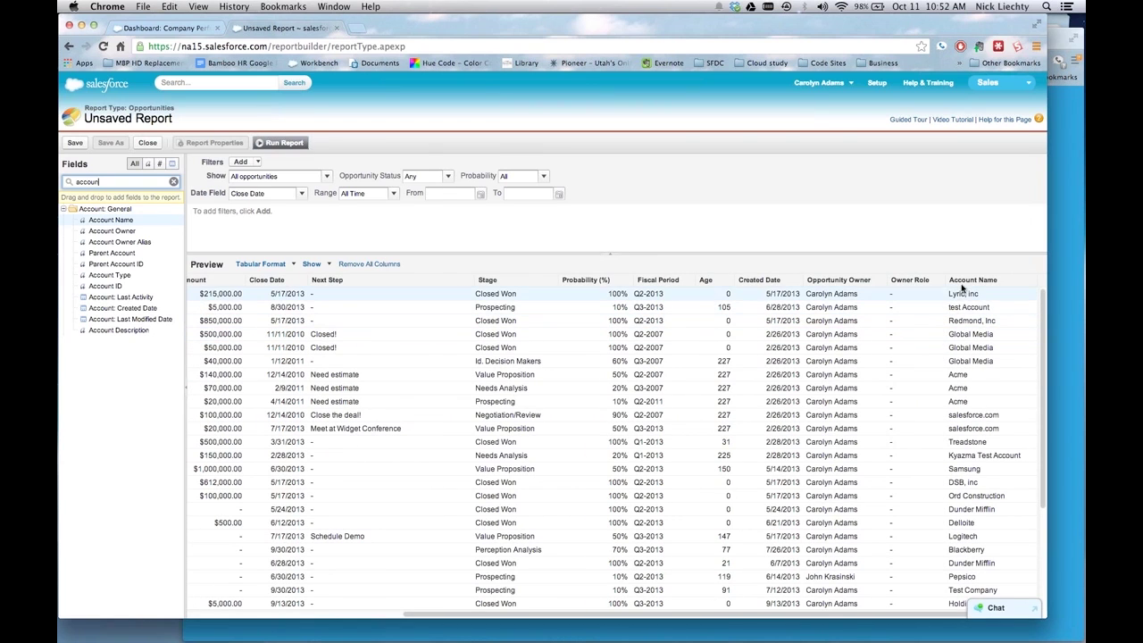
left_click_drag(961, 284, 264, 285)
scroll(435, 323, "left", 5)
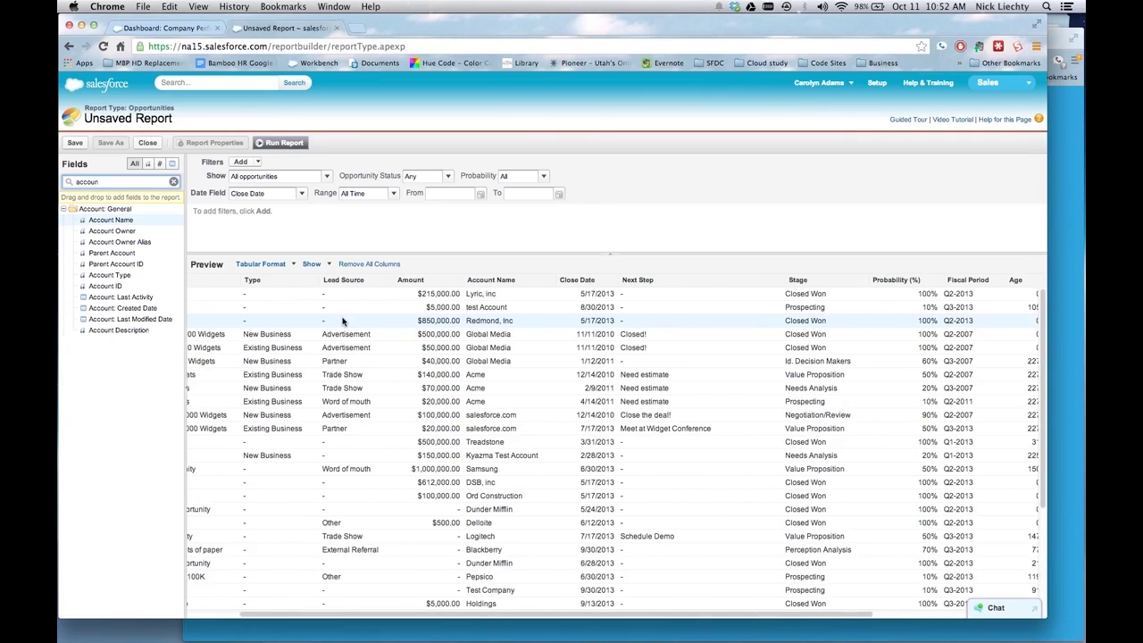
left_click_drag(586, 284, 240, 298)
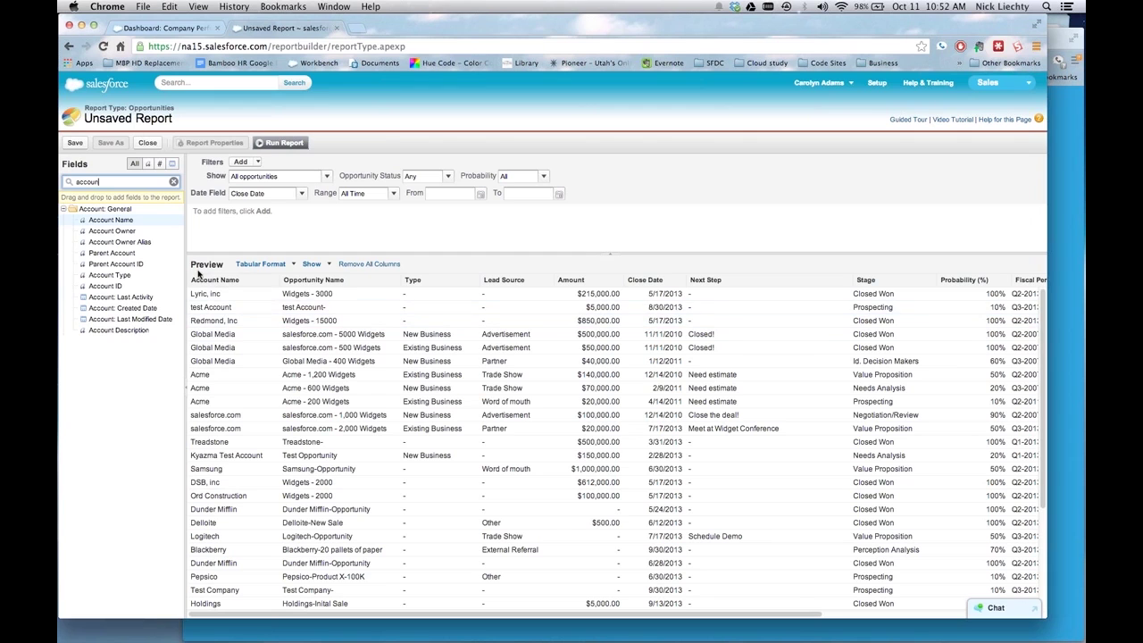
left_click(208, 281)
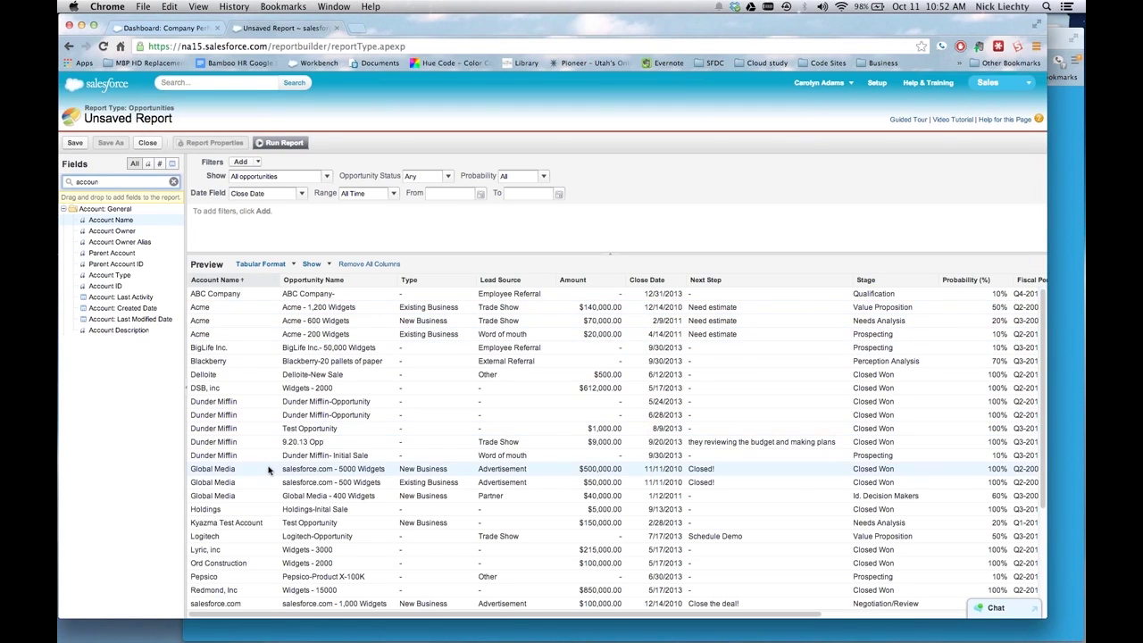
Step: Change the opportunities report to summary format and group its records by Account Name
left_click(268, 267)
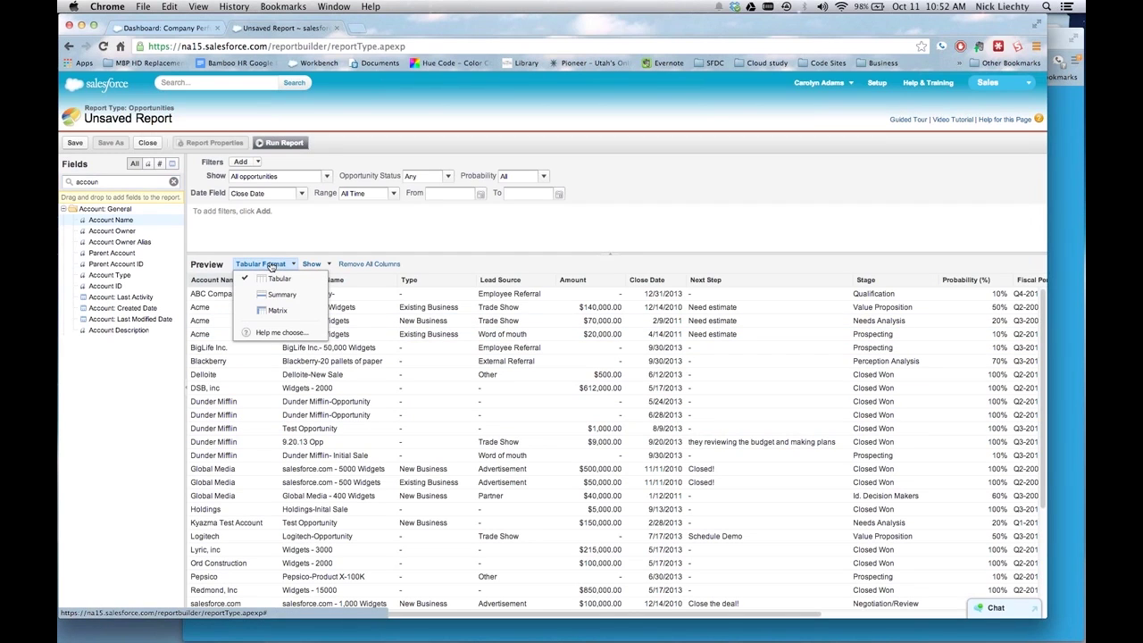
left_click(282, 294)
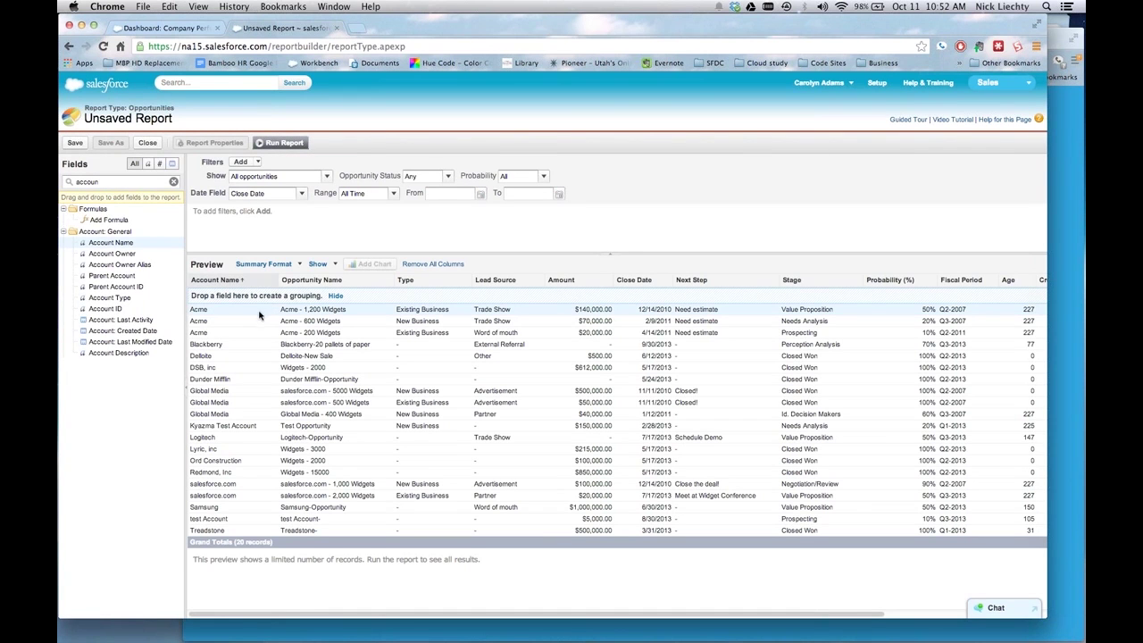
left_click_drag(236, 282, 239, 296)
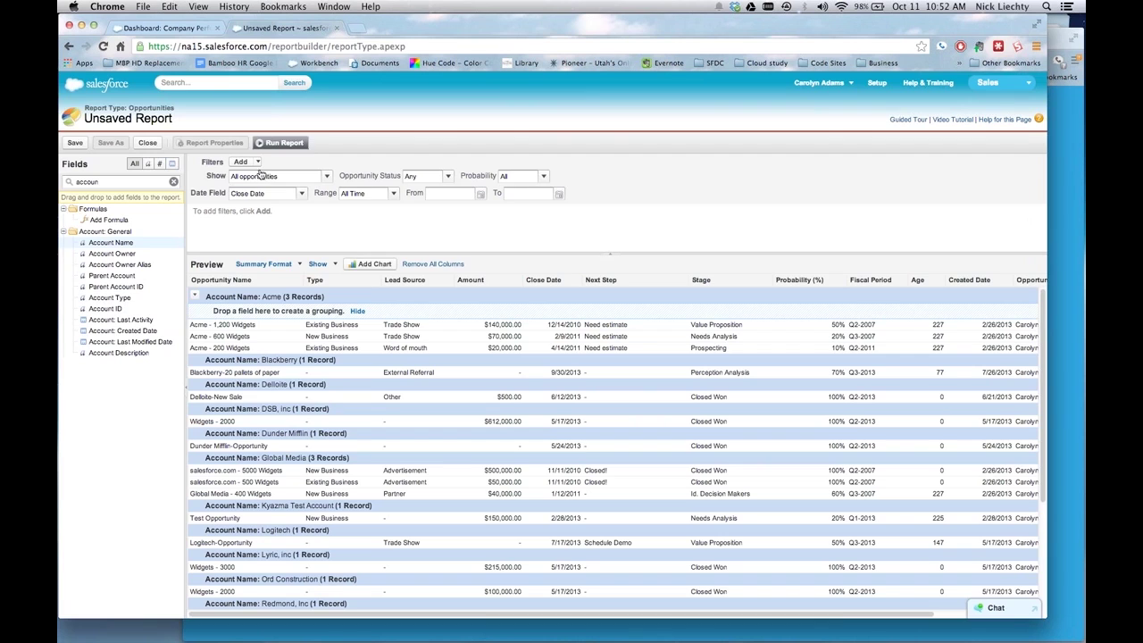
Step: Run the opportunities report and look through the records grouped under each account
left_click(272, 144)
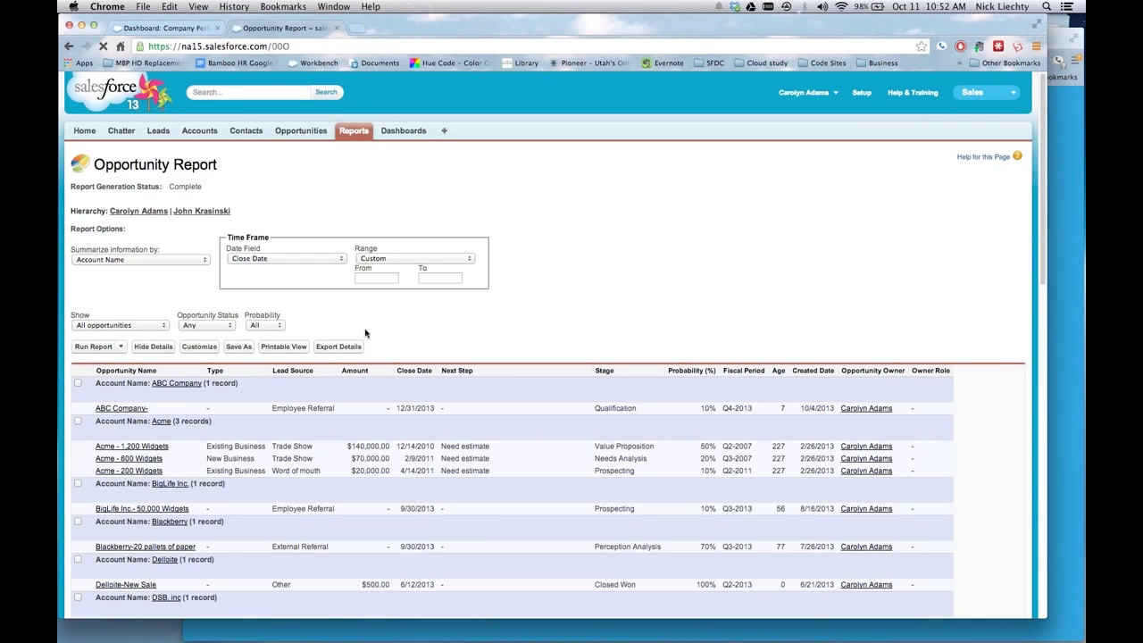
scroll(201, 382, "down", 1)
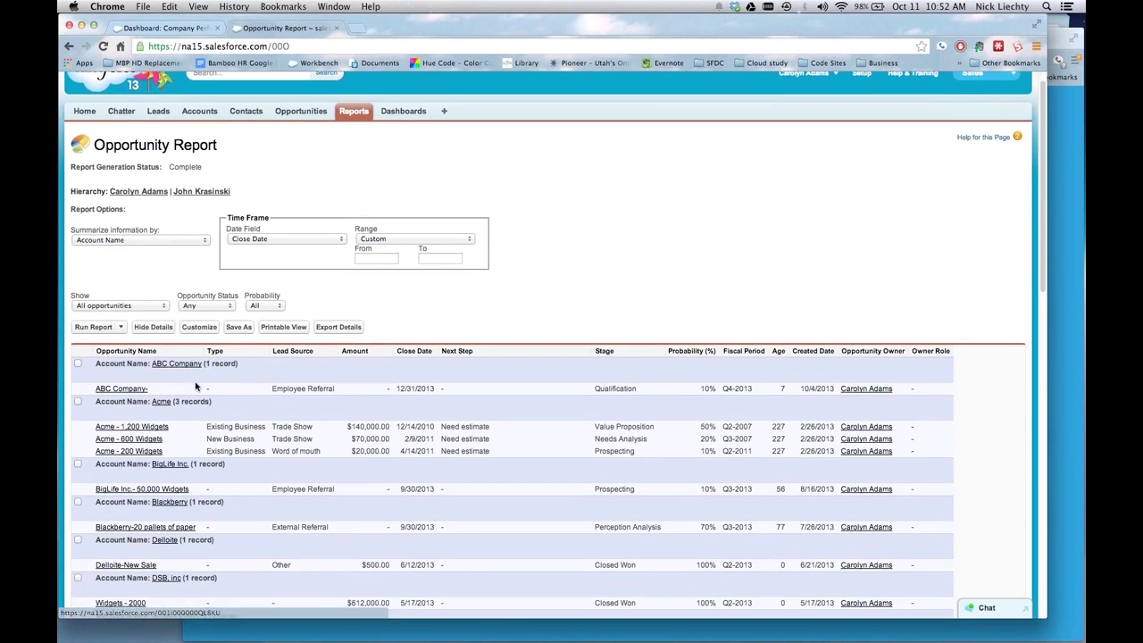
scroll(201, 389, "down", 5)
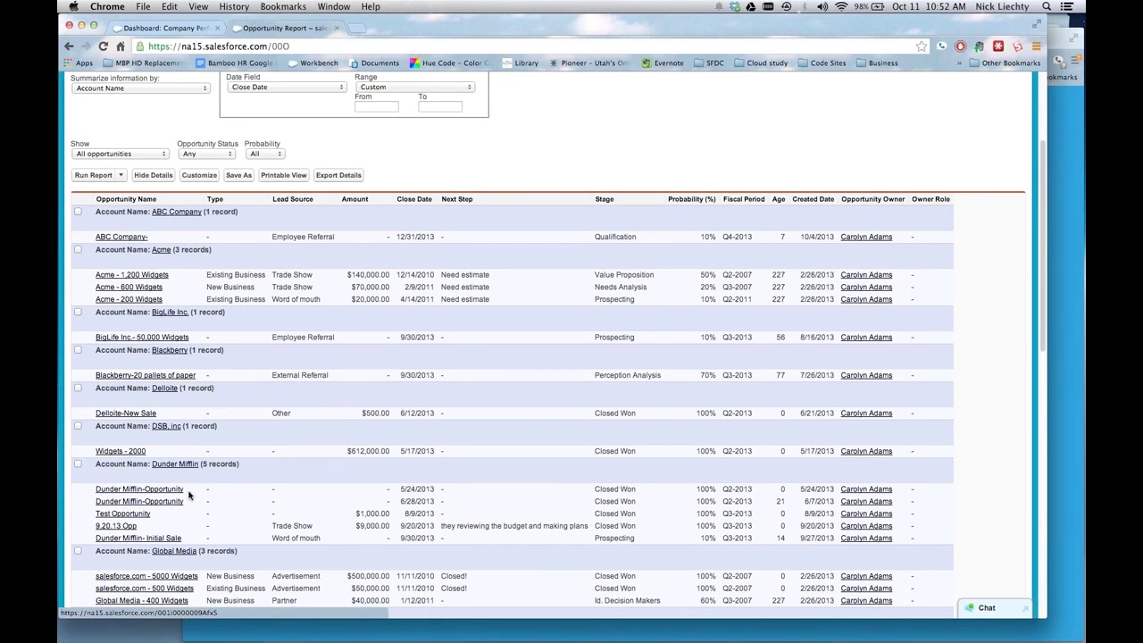
scroll(214, 491, "down", 2)
scroll(216, 490, "down", 12)
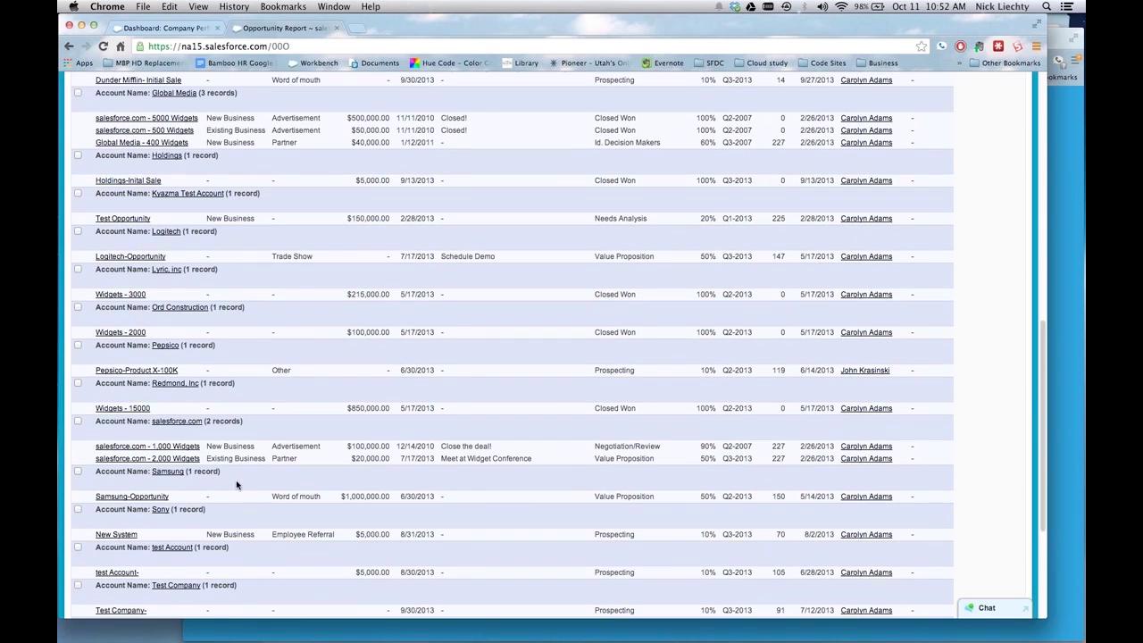
scroll(238, 481, "up", 10)
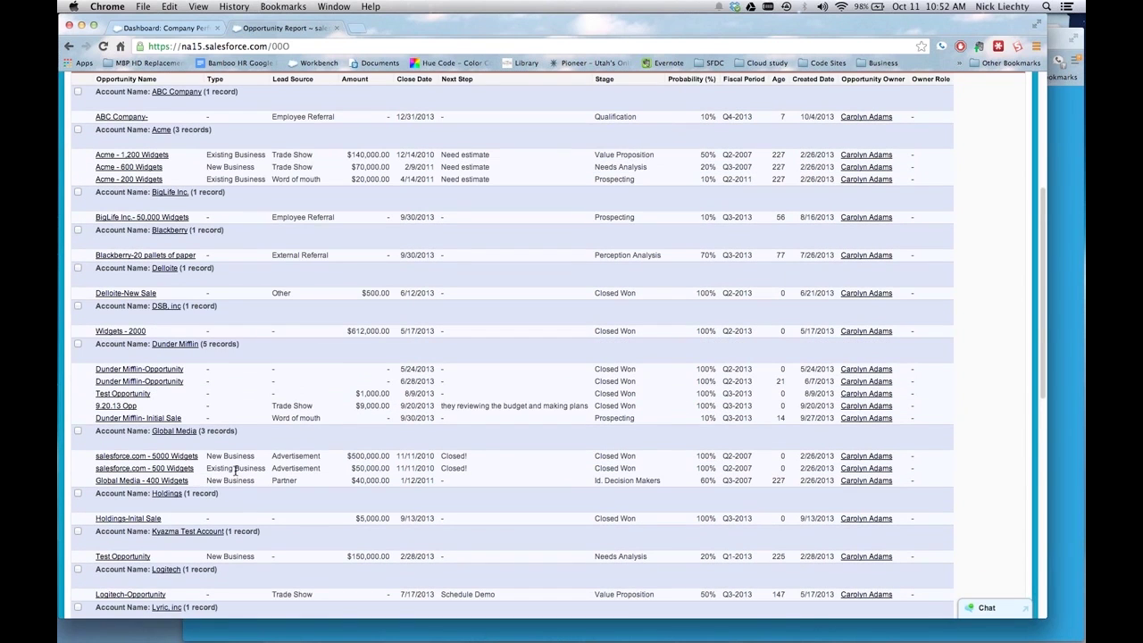